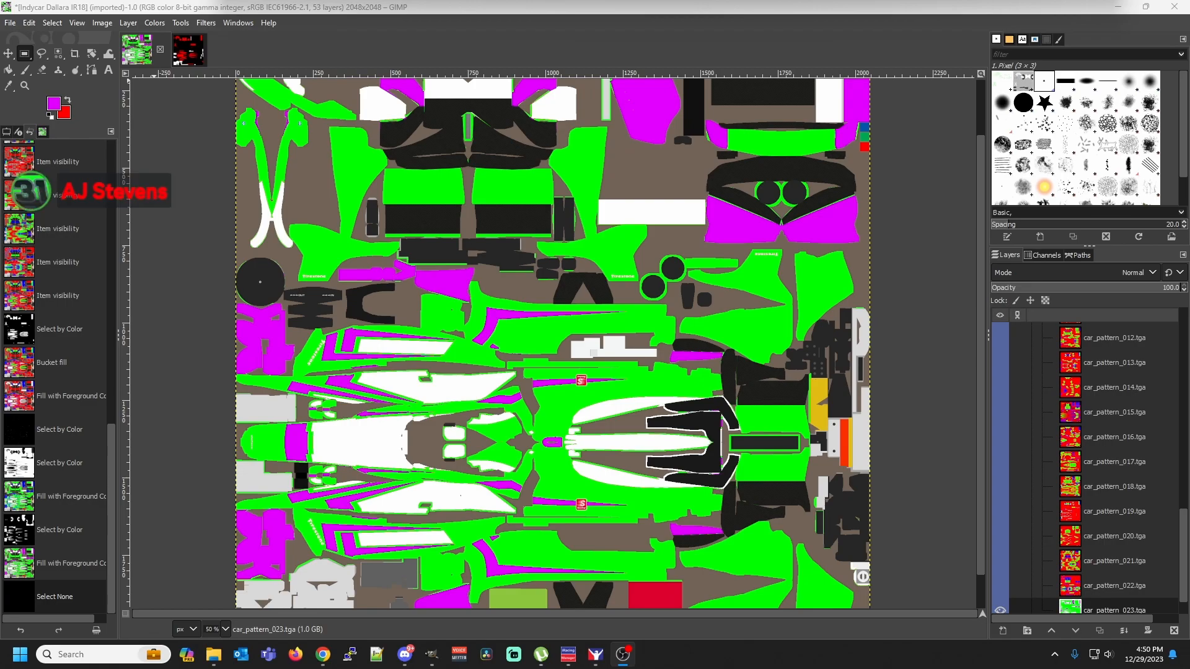
Revert the car template in the undo history to the Select by Color state before the first bucket fill
{"action": "left_click", "coordinate": [225, 627]}
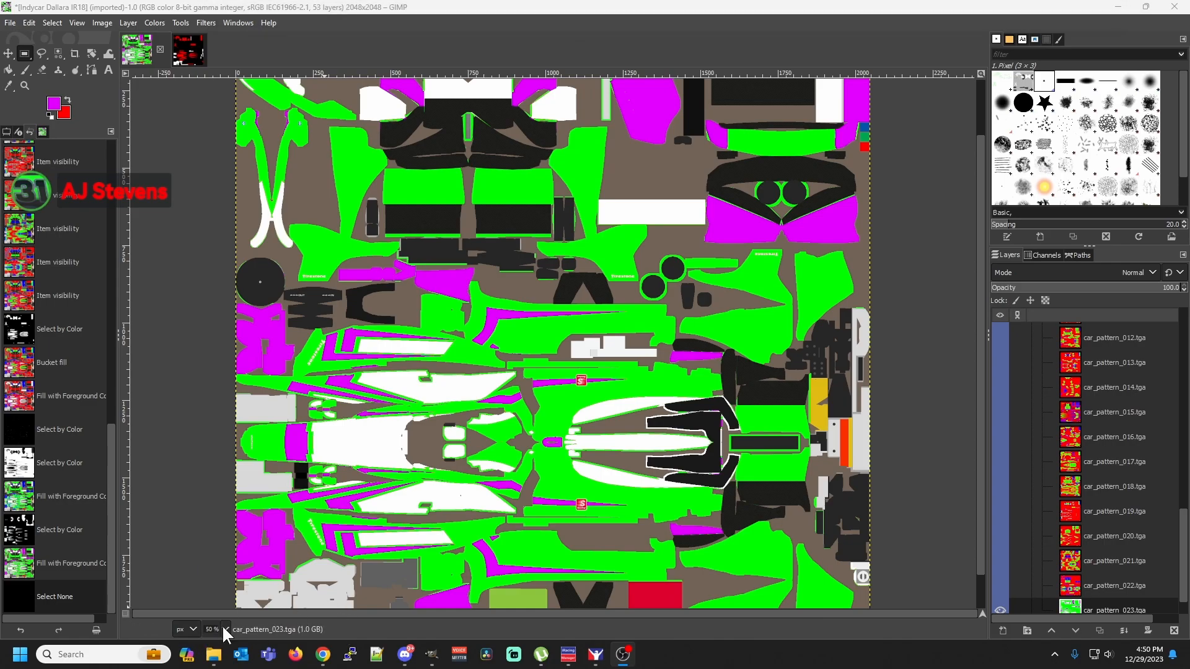
{"action": "left_click", "coordinate": [221, 522]}
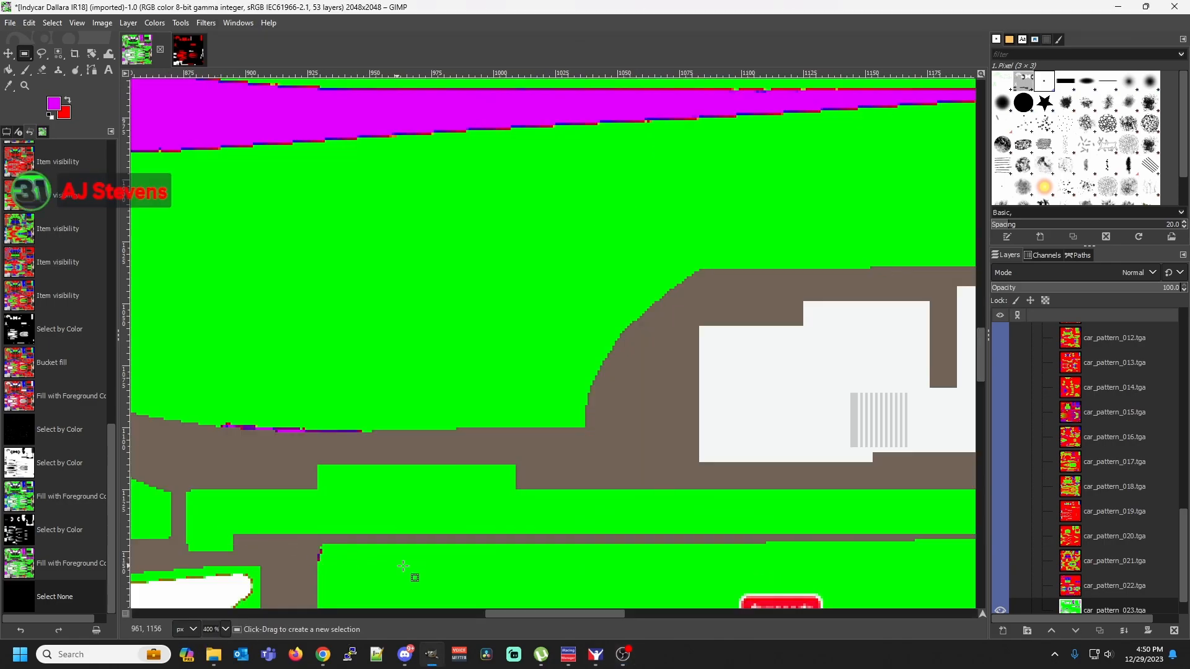
{"action": "left_click_drag", "start_coordinate": [504, 613], "coordinate": [306, 611]}
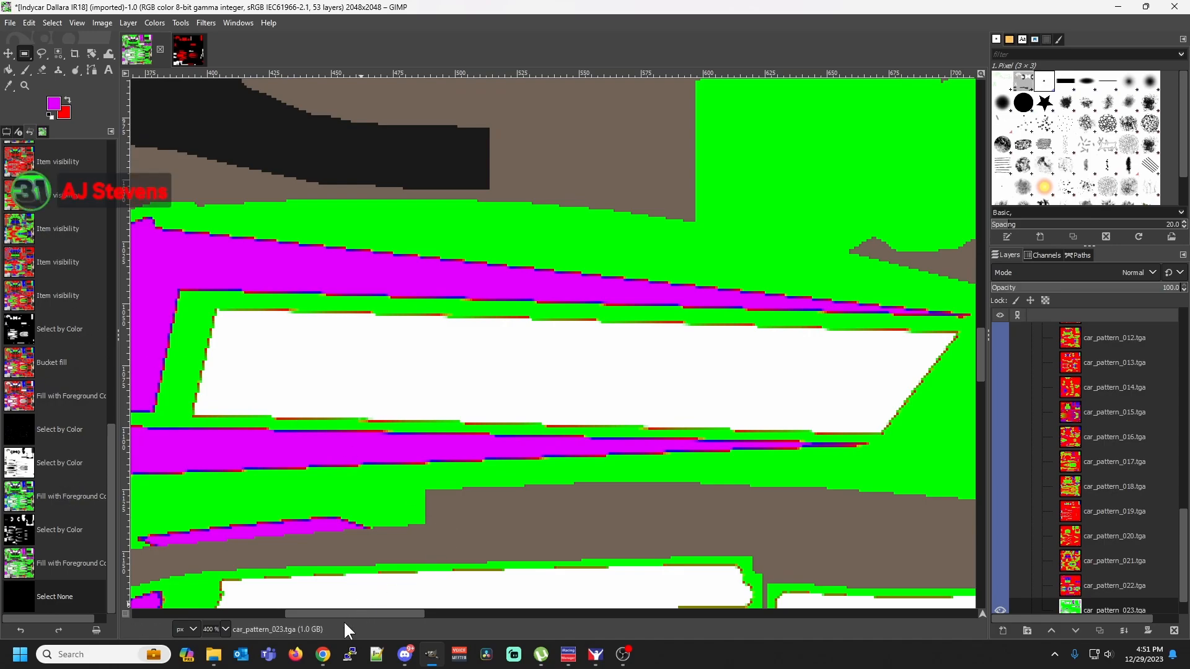
{"action": "left_click", "coordinate": [227, 629]}
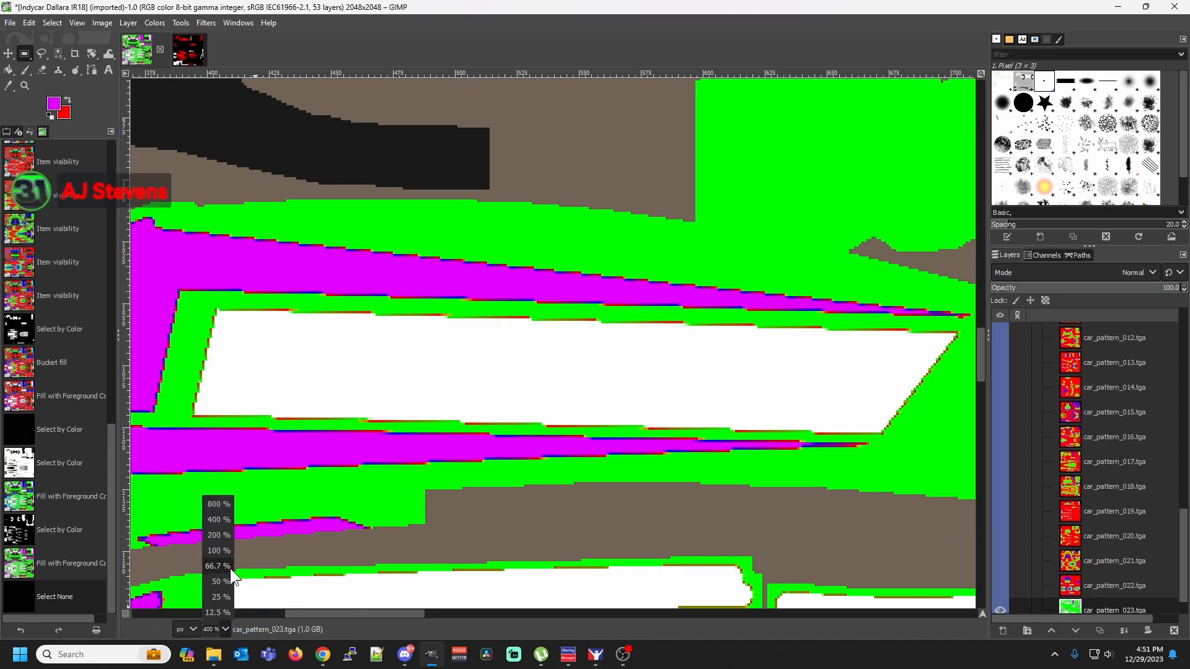
{"action": "left_click", "coordinate": [220, 582]}
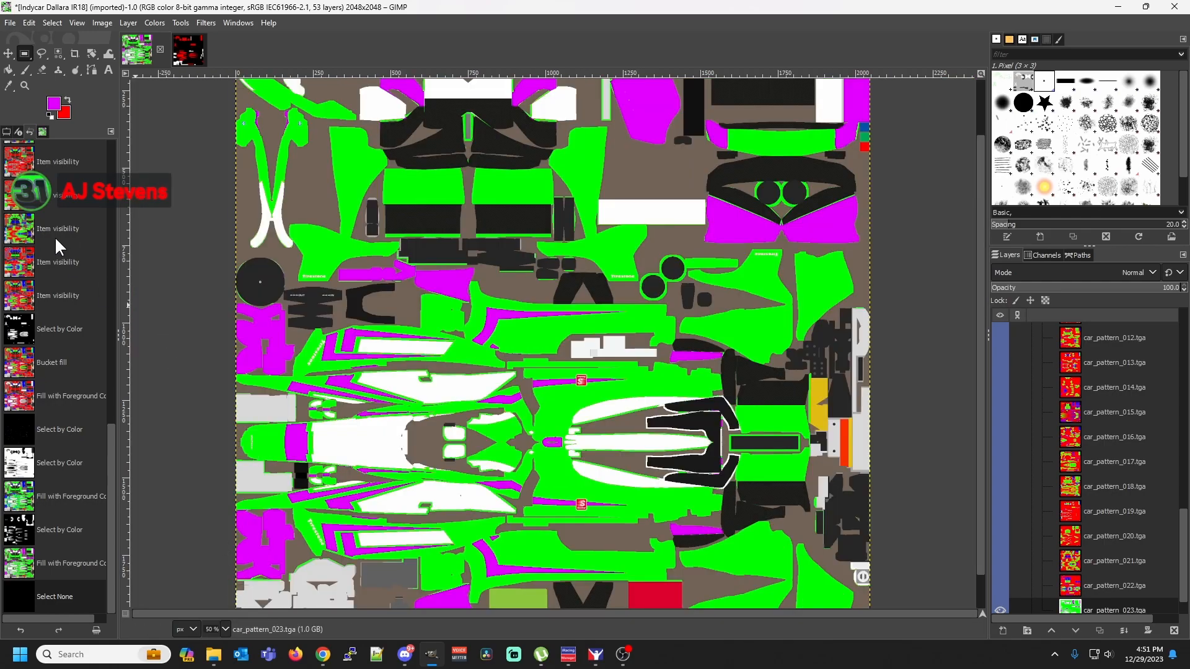
{"action": "left_click", "coordinate": [65, 321]}
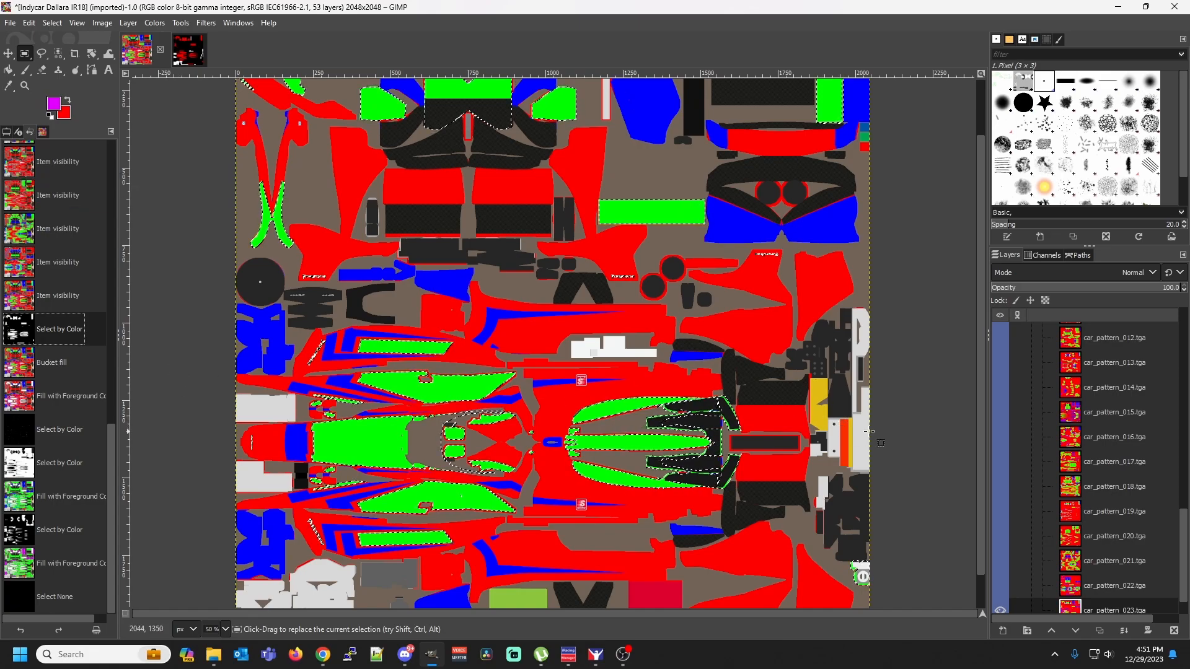
Select all green areas of the car_pattern_023.tga layer by color, sampling the large green nose area
{"action": "scroll", "coordinate": [1011, 456], "scroll_direction": "down", "scroll_amount": 2}
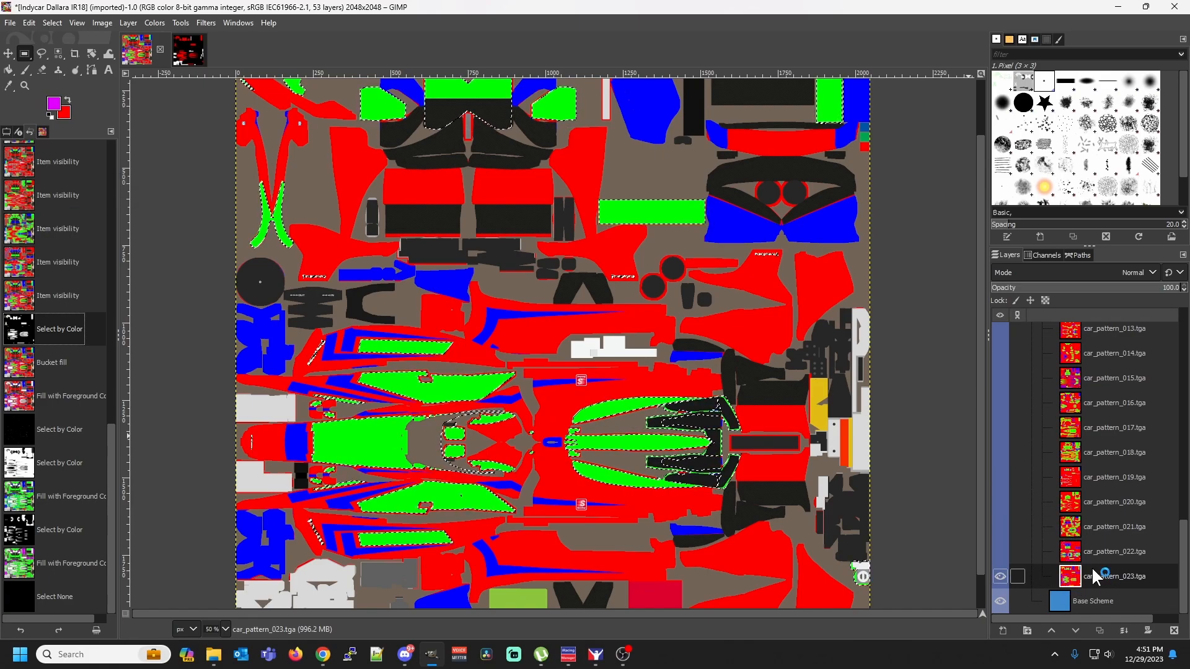
{"action": "right_click", "coordinate": [379, 447]}
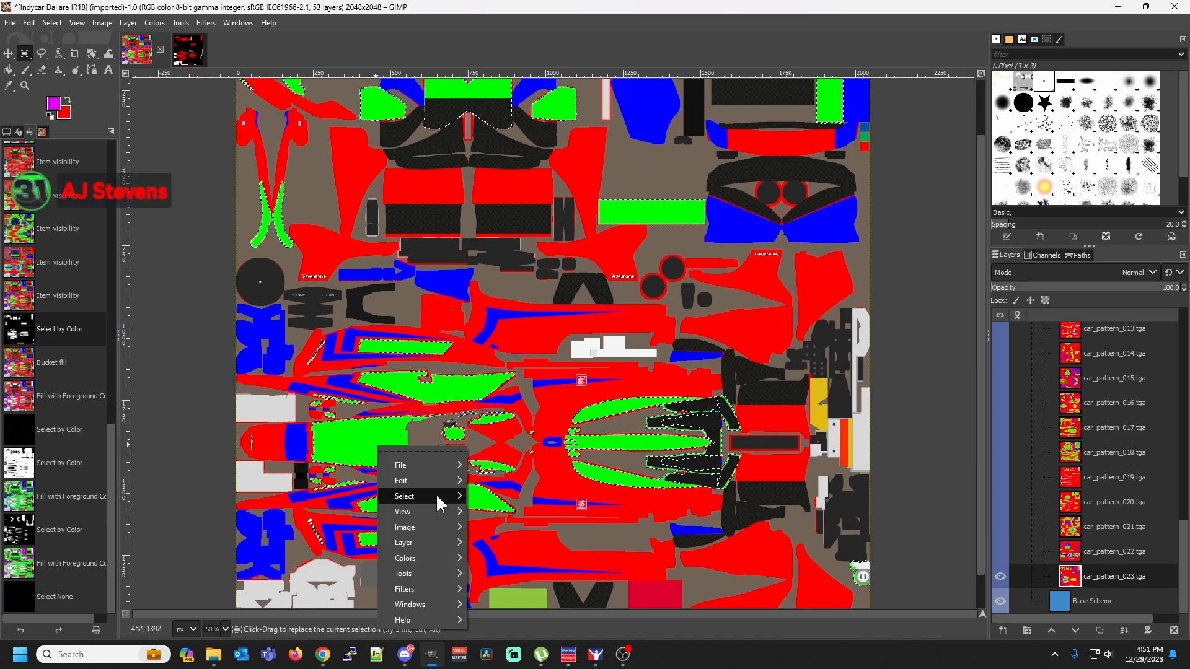
{"action": "mouse_move", "coordinate": [436, 495]}
{"action": "left_click", "coordinate": [528, 439]}
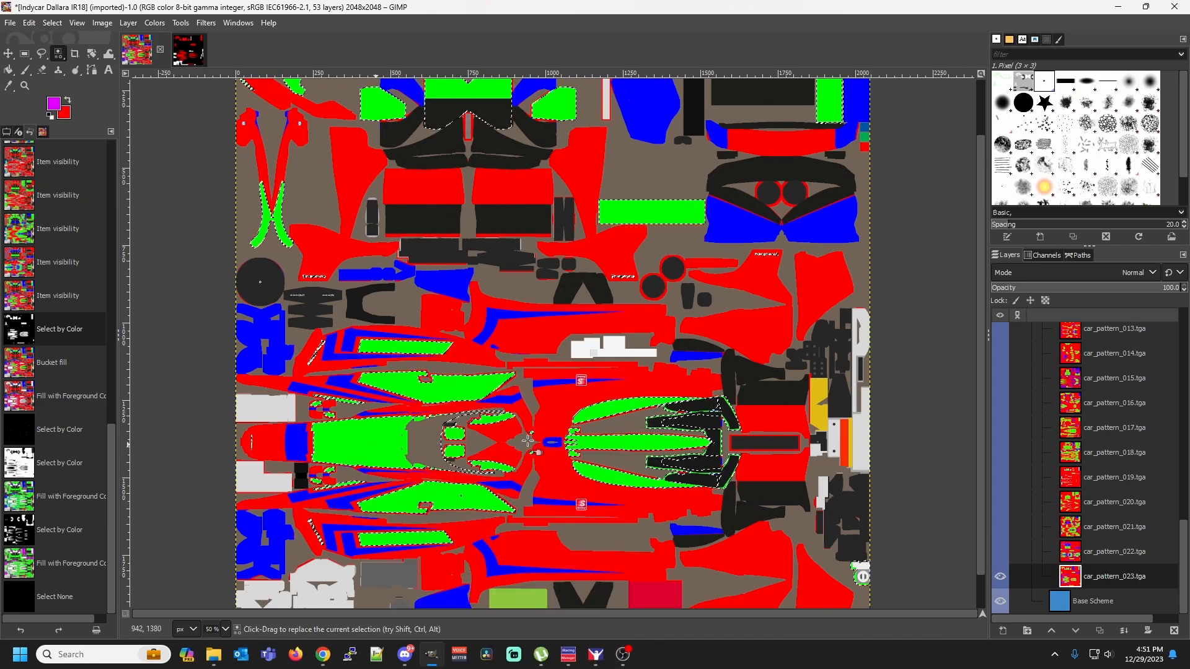
{"action": "left_click", "coordinate": [384, 449]}
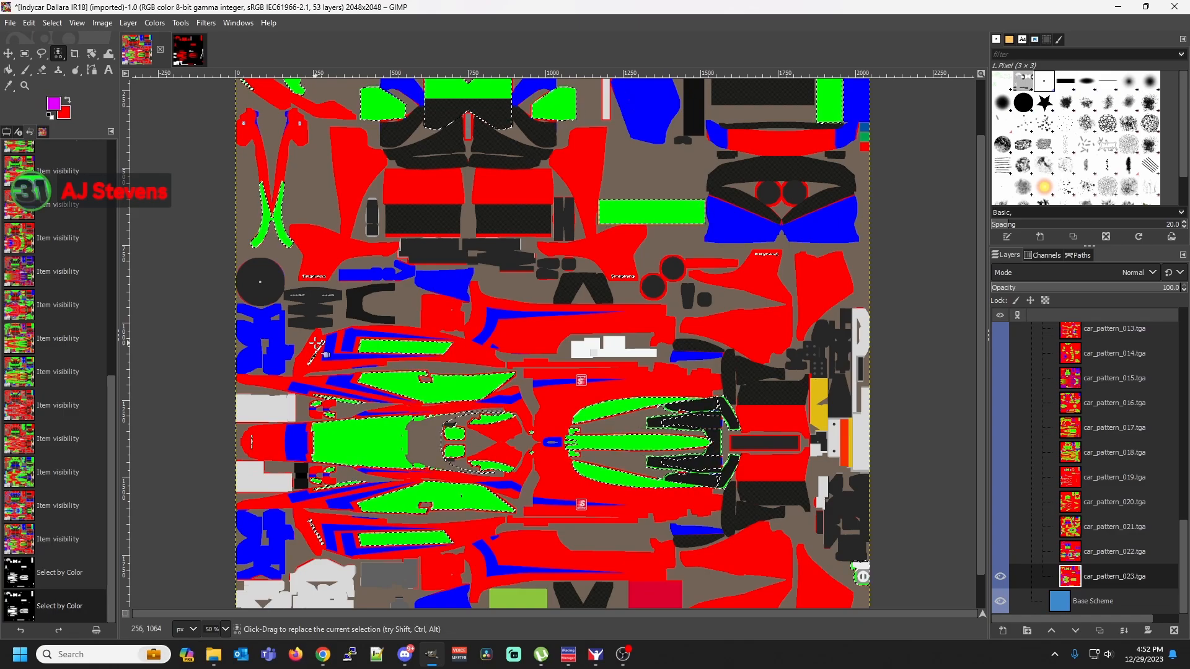
Set the foreground color to white and bucket-fill the selected green areas with it
{"action": "left_click", "coordinate": [54, 105]}
{"action": "left_click", "coordinate": [189, 174]}
{"action": "left_click", "coordinate": [167, 218]}
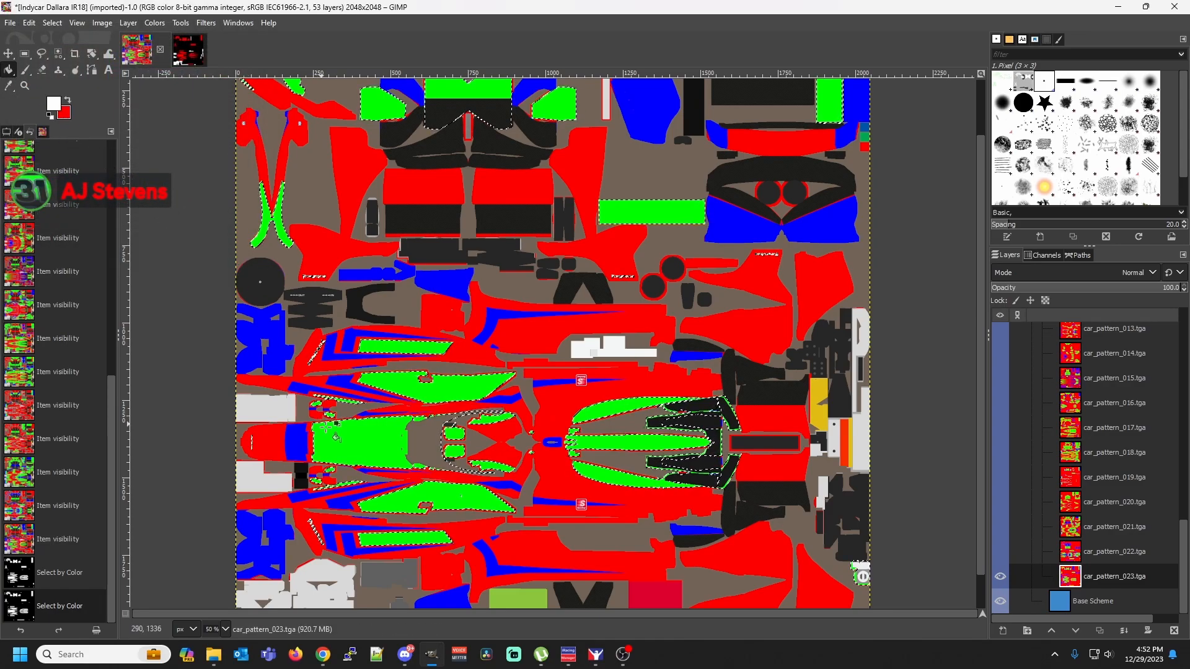
{"action": "left_click", "coordinate": [375, 452]}
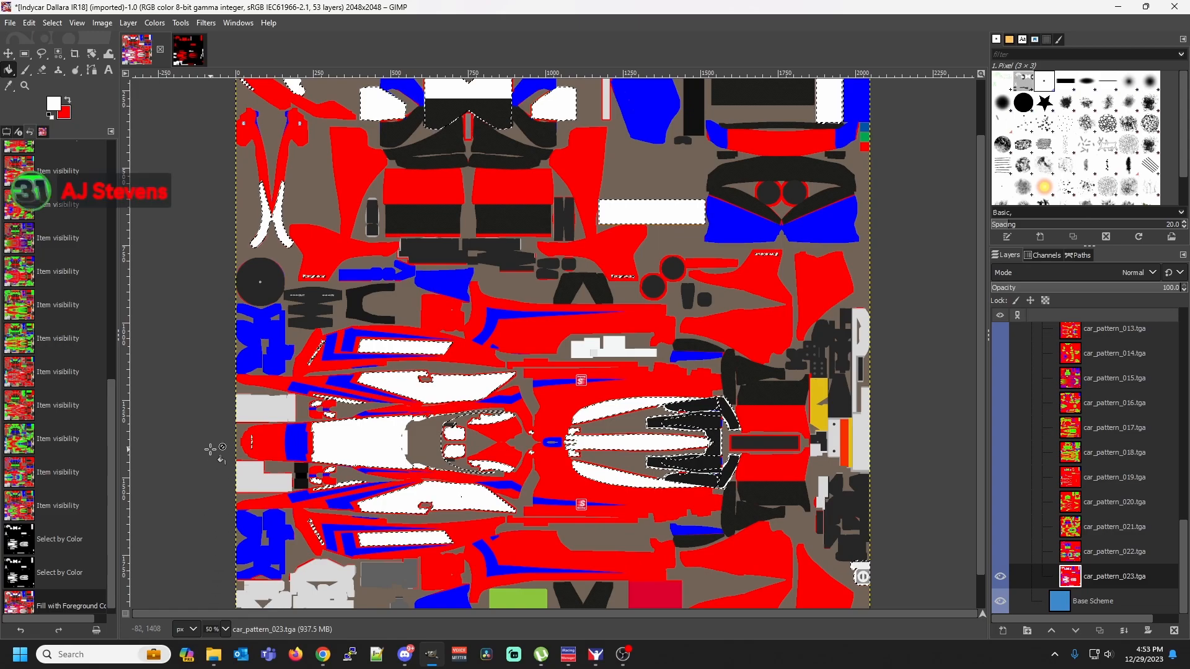
Examine the edges of the white-filled areas around the middle of the car body at 800% zoom
{"action": "left_click", "coordinate": [226, 629]}
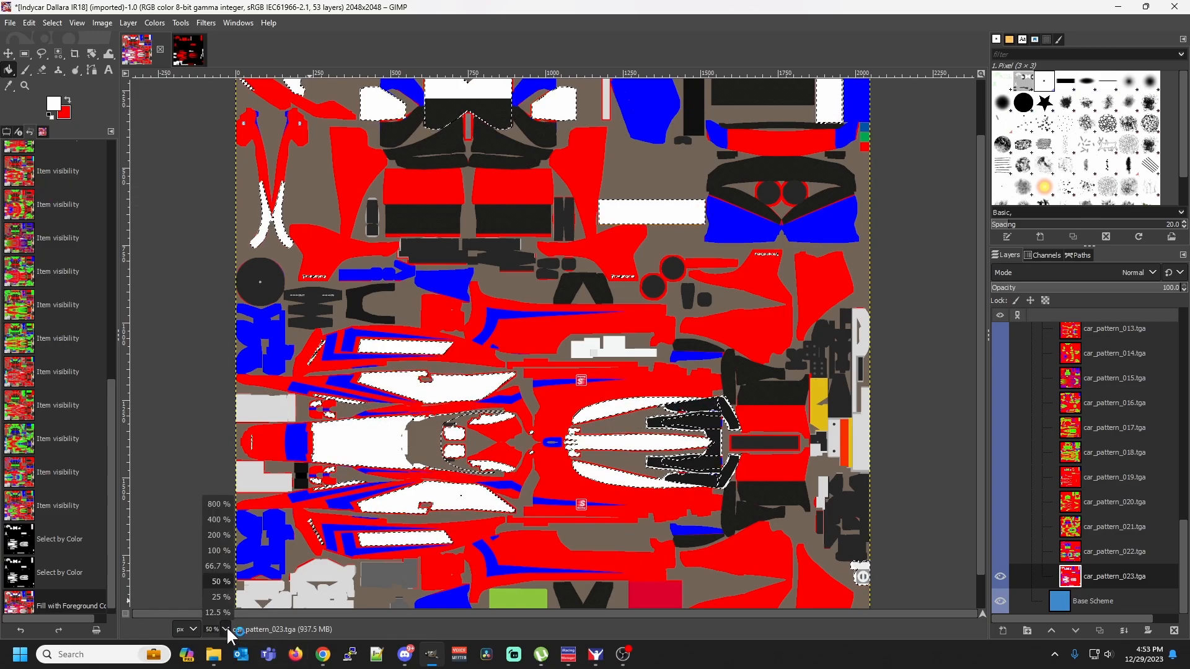
{"action": "left_click", "coordinate": [226, 505]}
{"action": "scroll", "coordinate": [417, 555], "scroll_direction": "down", "scroll_amount": 5}
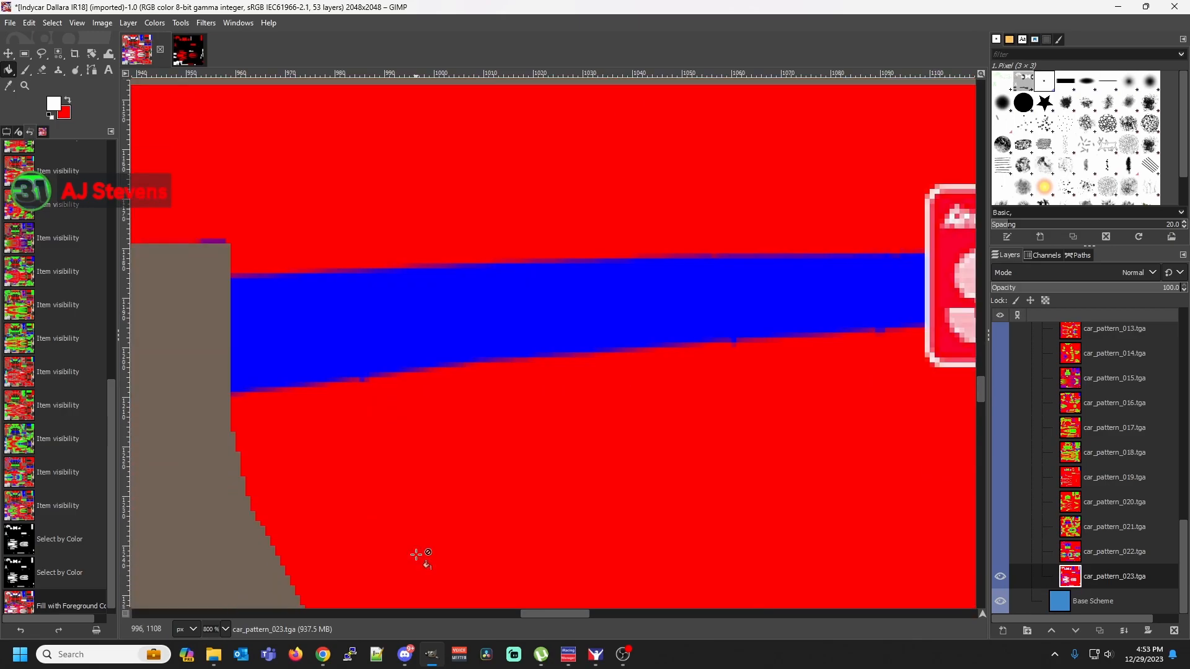
{"action": "scroll", "coordinate": [420, 554], "scroll_direction": "down", "scroll_amount": 10}
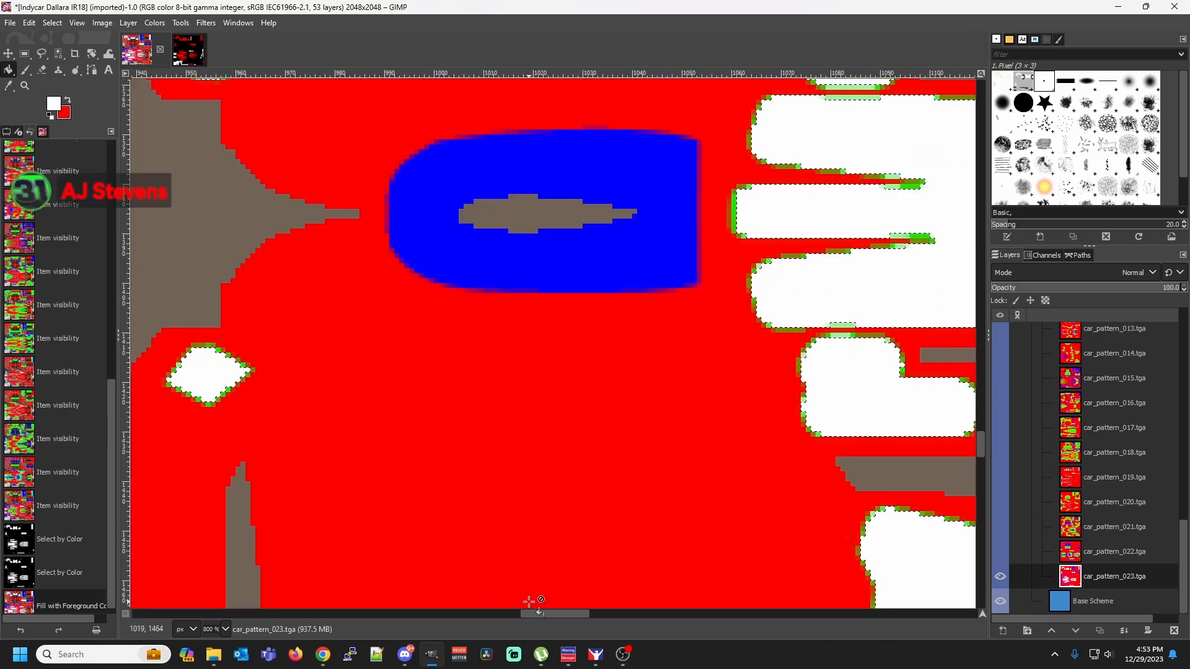
{"action": "left_click_drag", "start_coordinate": [538, 612], "coordinate": [444, 613]}
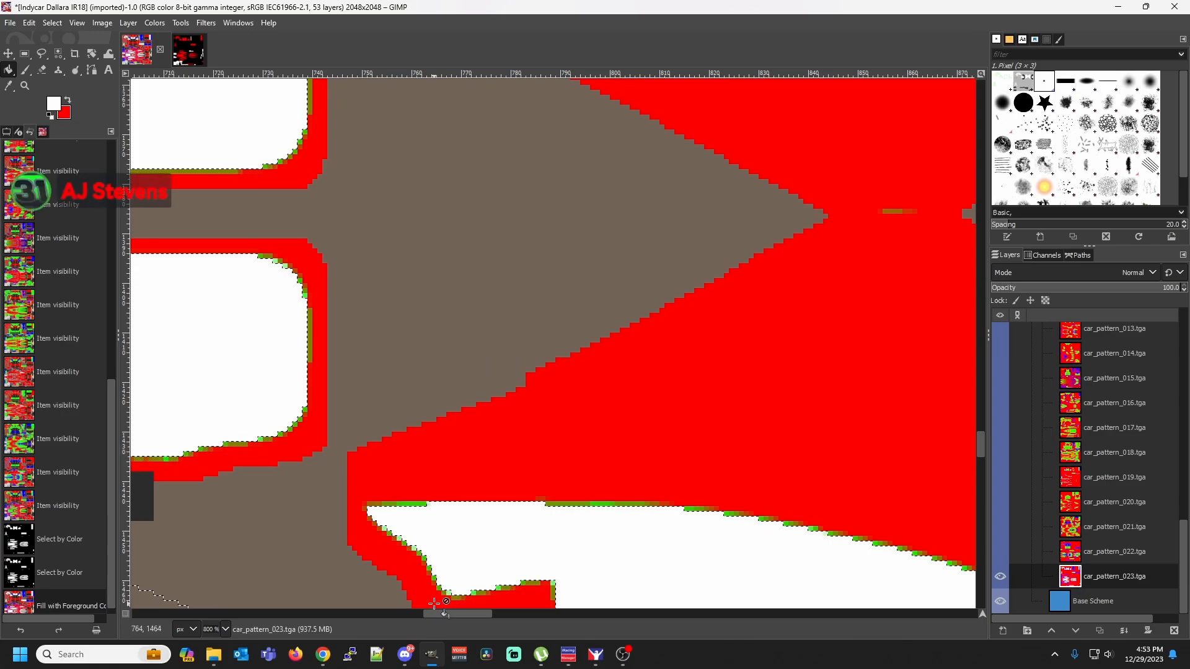
{"action": "left_click", "coordinate": [226, 629]}
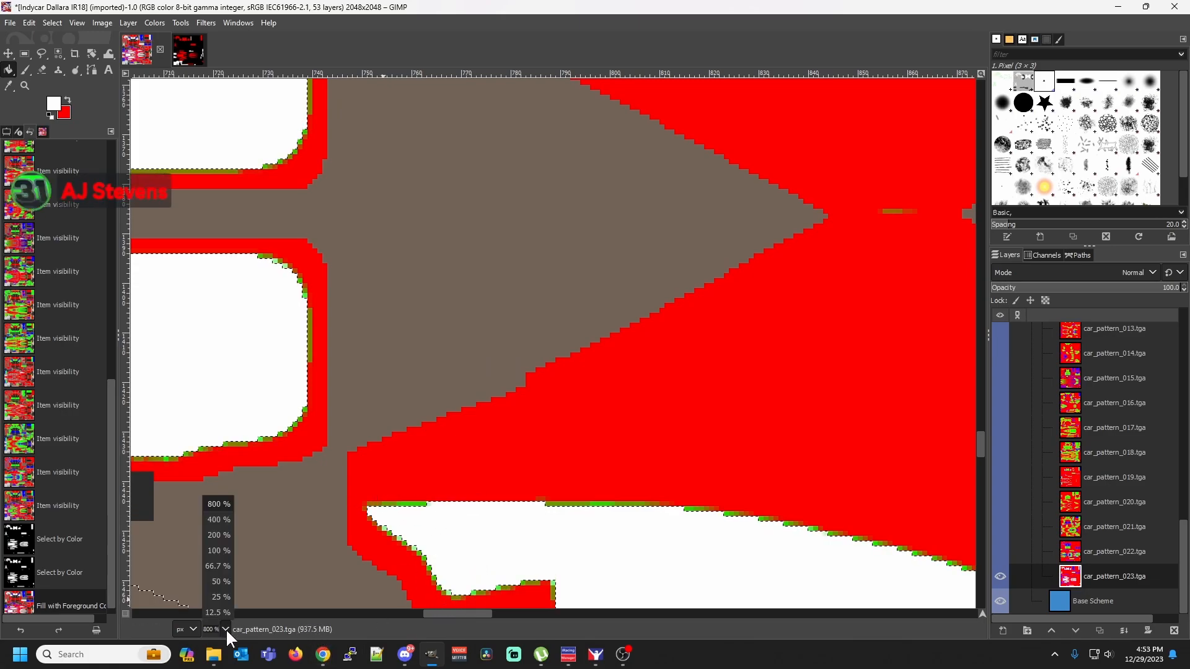
{"action": "left_click", "coordinate": [218, 580]}
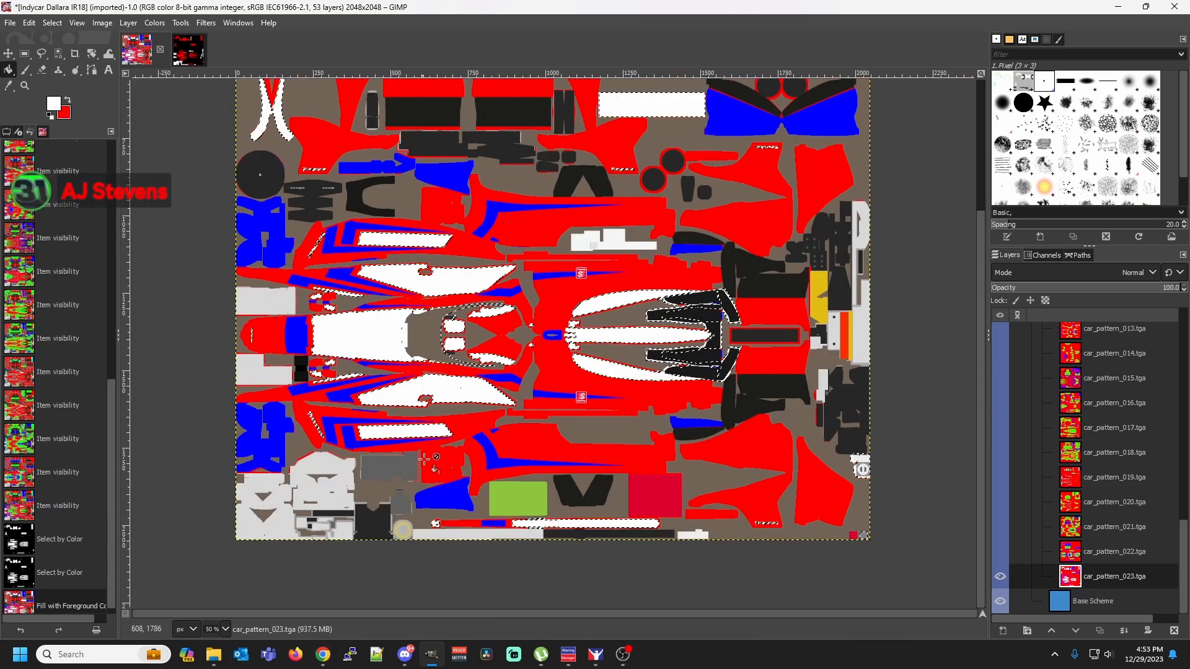
{"action": "scroll", "coordinate": [432, 594], "scroll_direction": "up", "scroll_amount": 3}
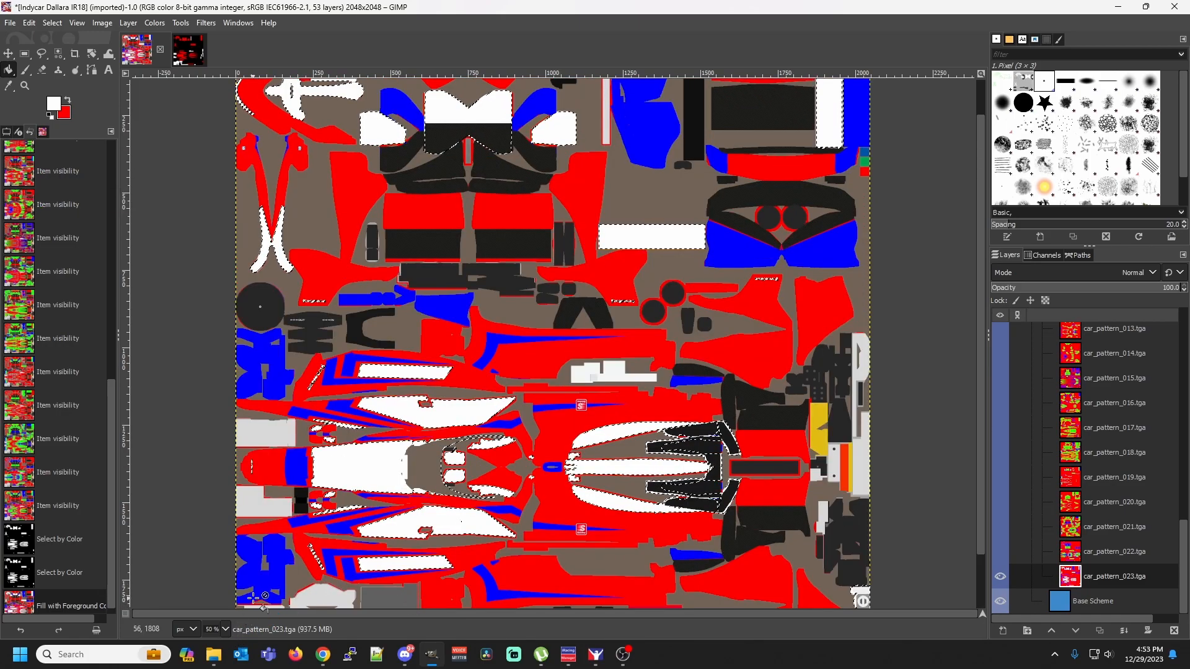
Examine the edge of the large white nose area beside the red and blue bands at 800% zoom
{"action": "scroll", "coordinate": [258, 604], "scroll_direction": "down", "scroll_amount": 2}
{"action": "left_click", "coordinate": [225, 630]}
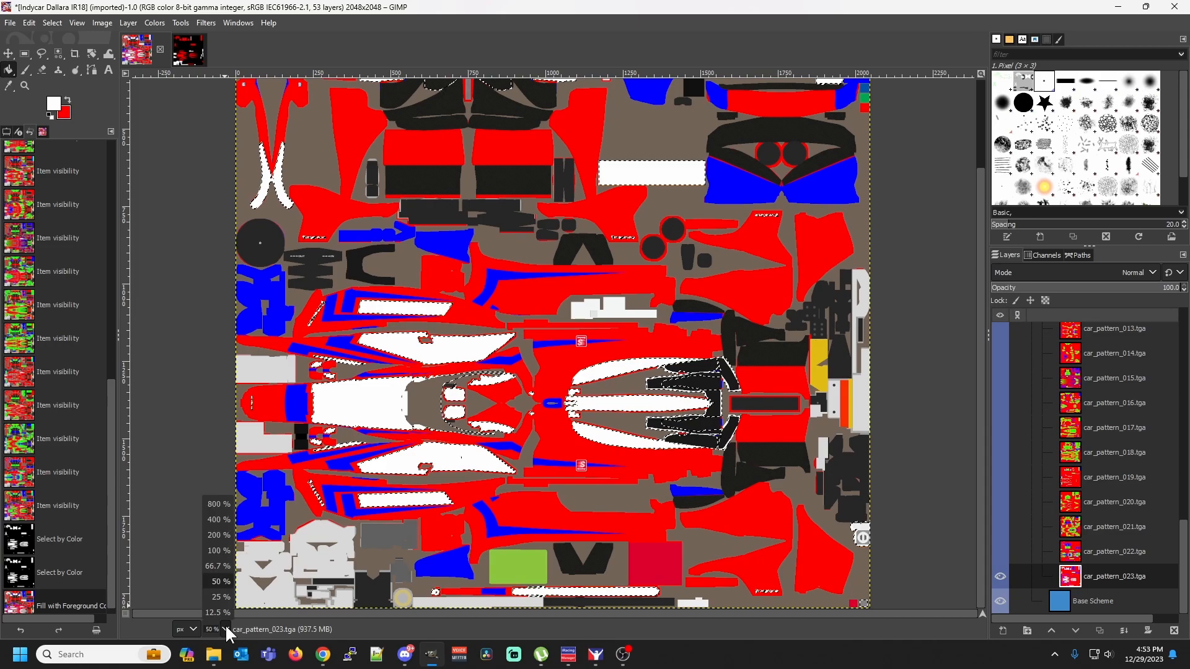
{"action": "left_click", "coordinate": [218, 505]}
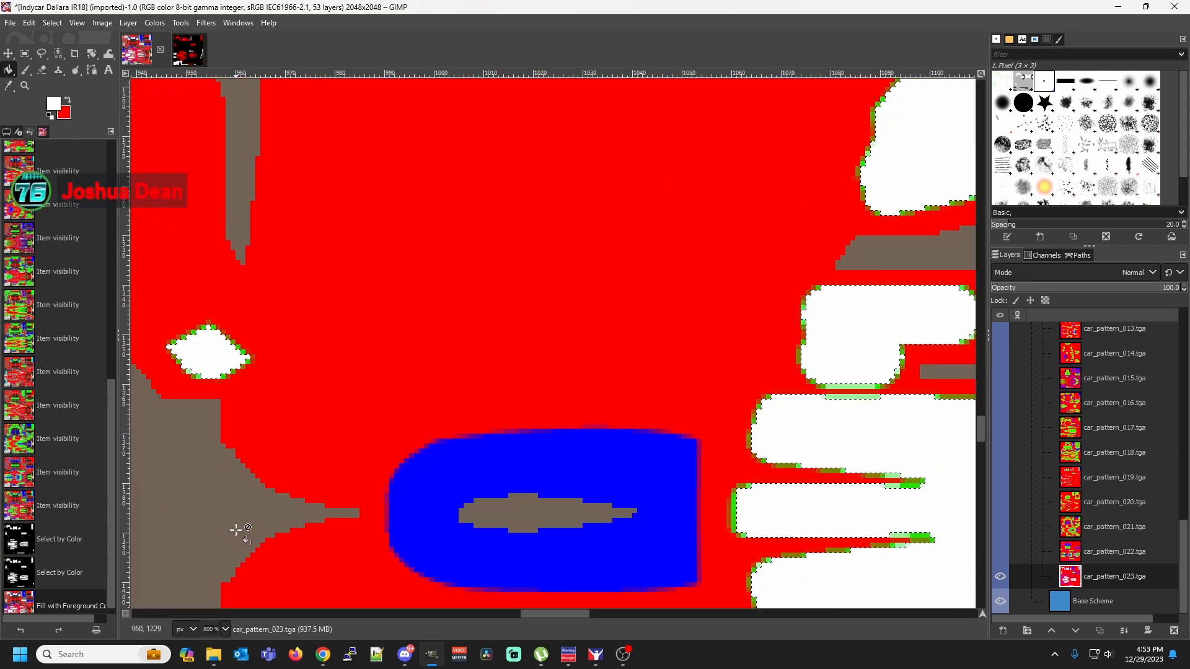
{"action": "left_click_drag", "start_coordinate": [526, 613], "coordinate": [243, 610]}
{"action": "scroll", "coordinate": [247, 596], "scroll_direction": "up", "scroll_amount": 7}
{"action": "scroll", "coordinate": [327, 604], "scroll_direction": "up", "scroll_amount": 5}
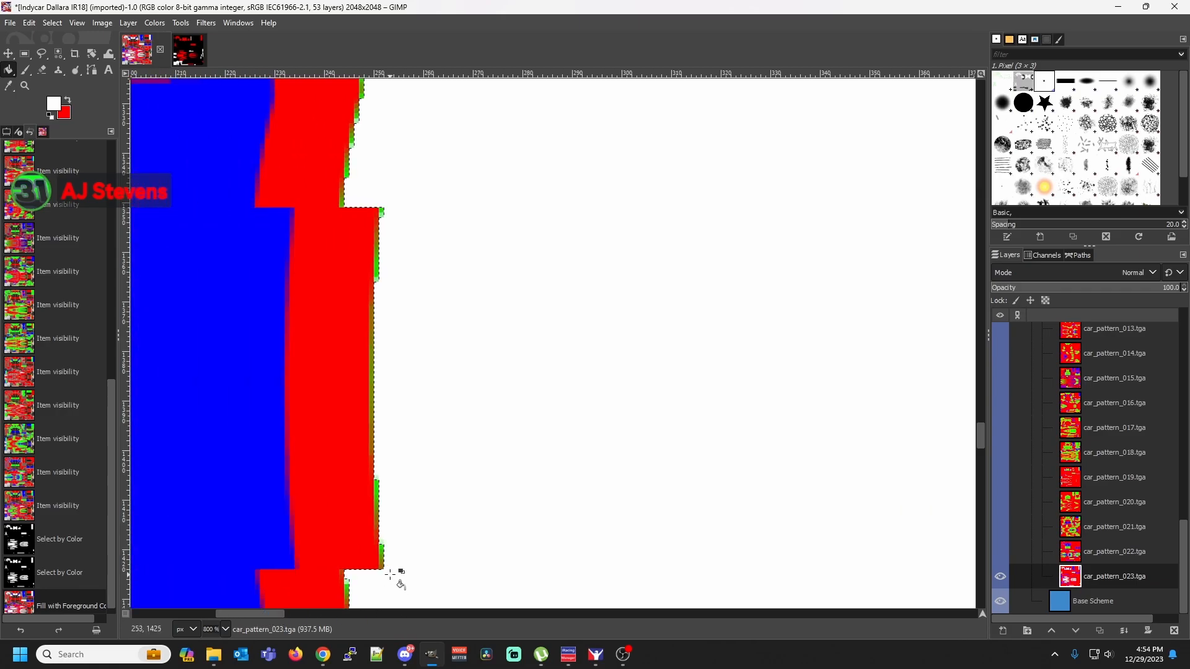
{"action": "scroll", "coordinate": [397, 561], "scroll_direction": "down", "scroll_amount": 8}
{"action": "scroll", "coordinate": [409, 548], "scroll_direction": "up", "scroll_amount": 5}
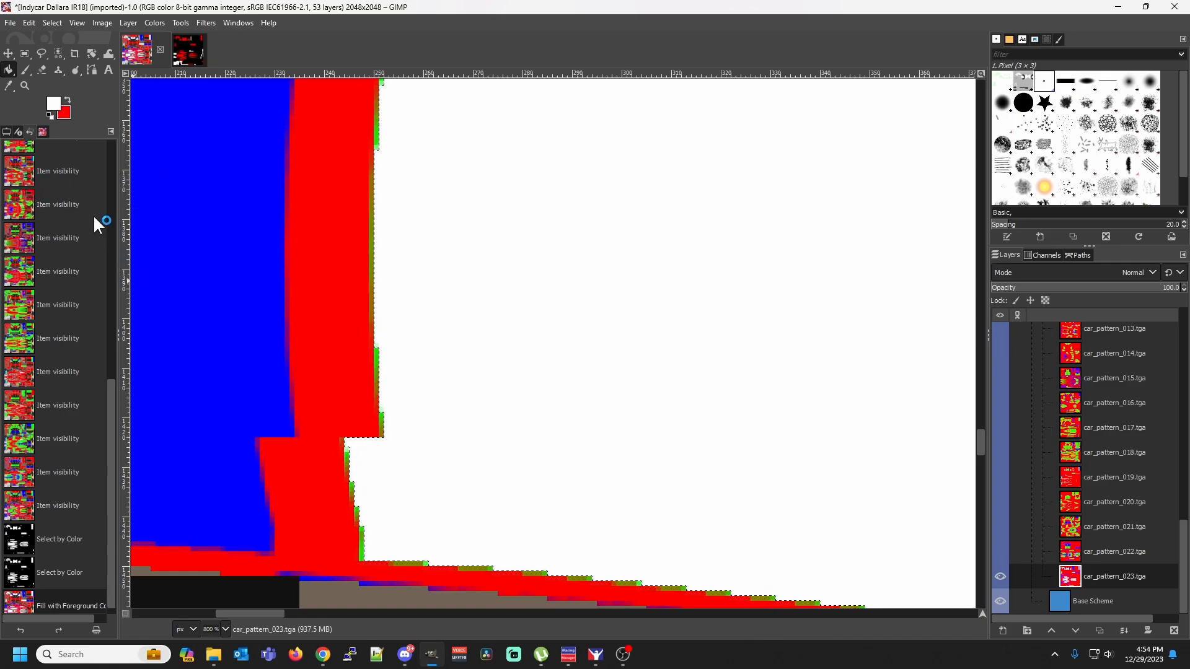
Set the Bucket Fill tool's affected area to fill similar colors
{"action": "left_click", "coordinate": [7, 132]}
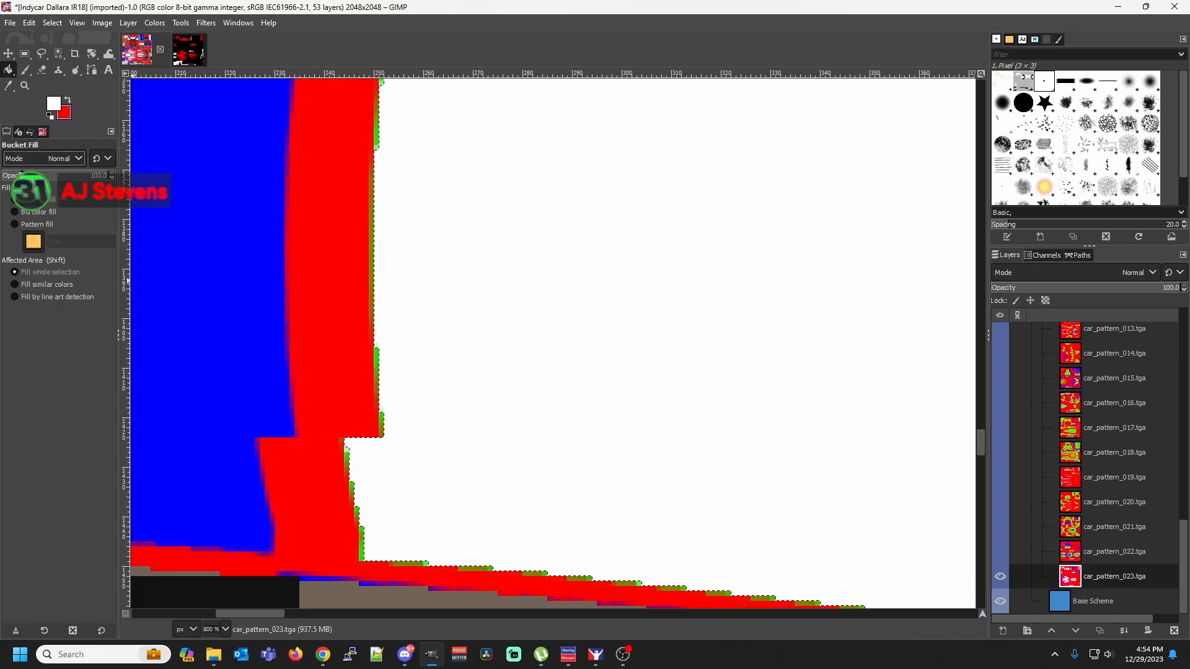
{"action": "left_click", "coordinate": [18, 133]}
{"action": "left_click", "coordinate": [29, 132]}
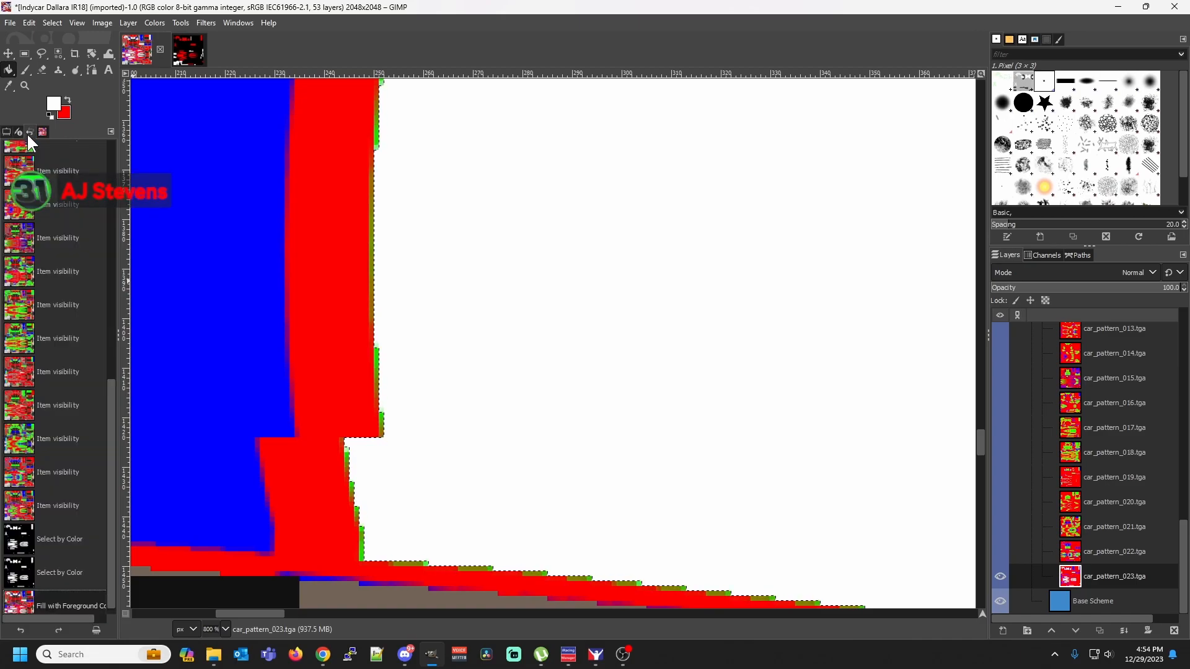
{"action": "left_click", "coordinate": [7, 132]}
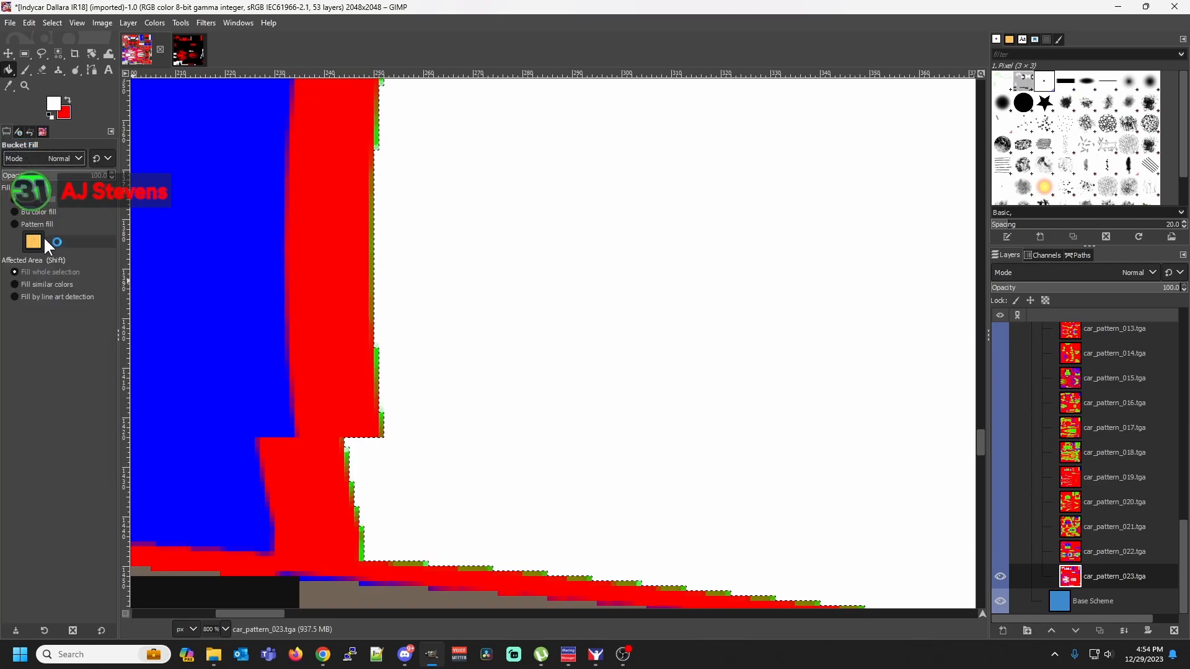
{"action": "left_click", "coordinate": [15, 285]}
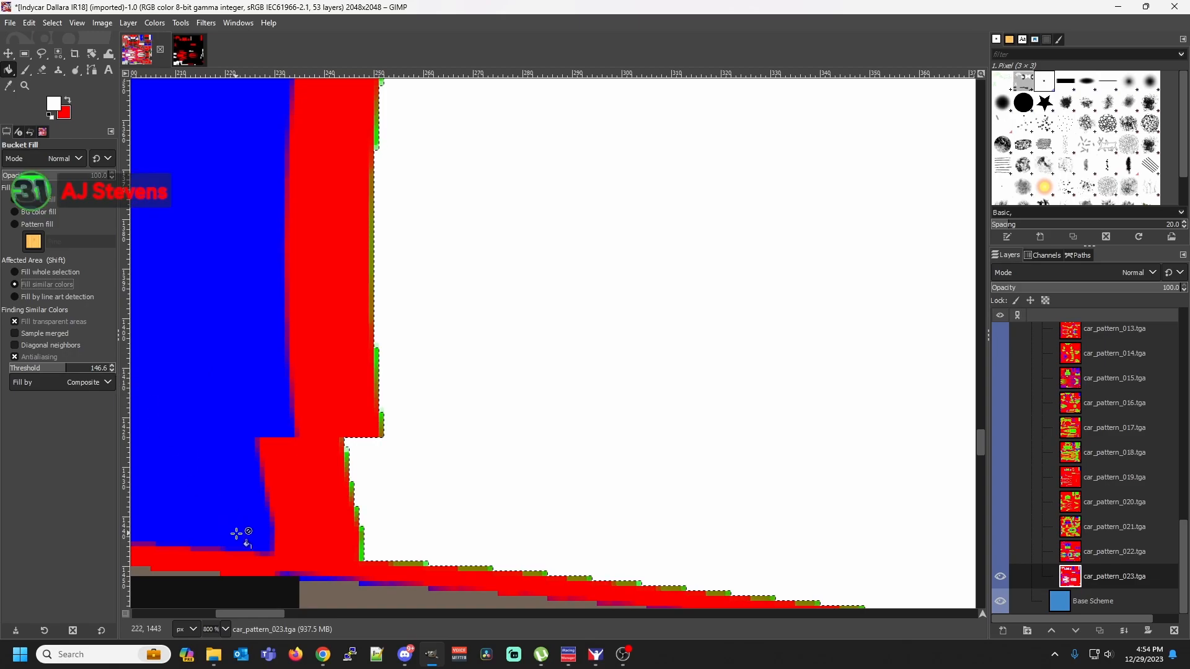
Set the Bucket Fill tool's affected area back to fill whole selection
{"action": "left_click", "coordinate": [225, 629]}
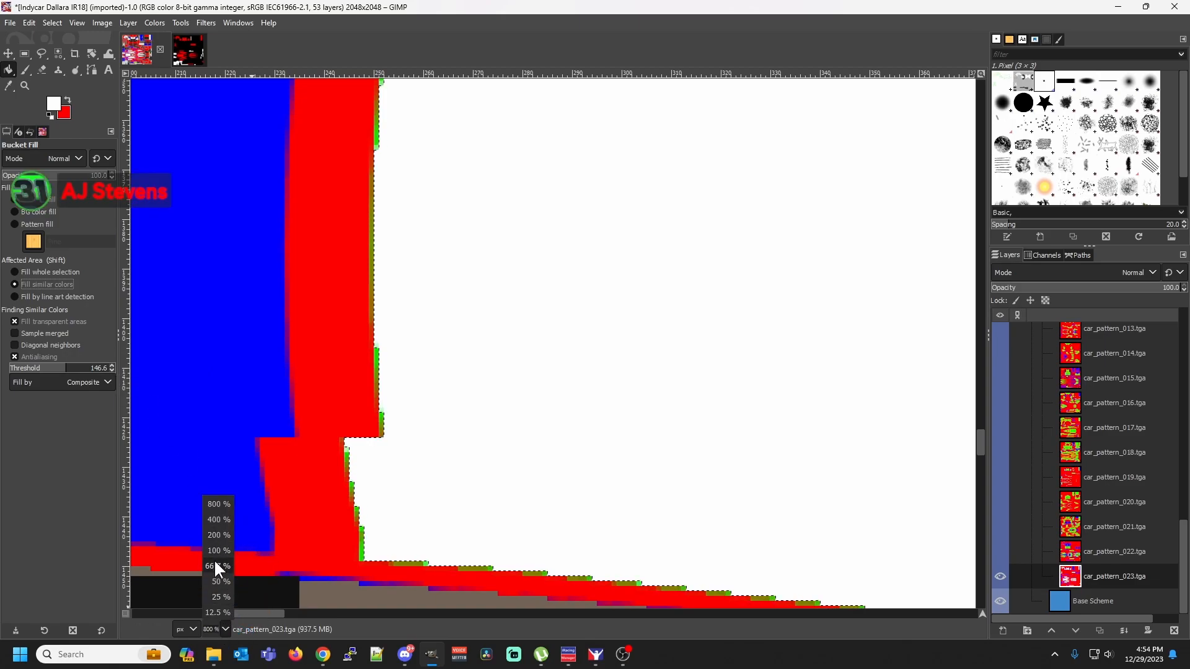
{"action": "left_click", "coordinate": [220, 581]}
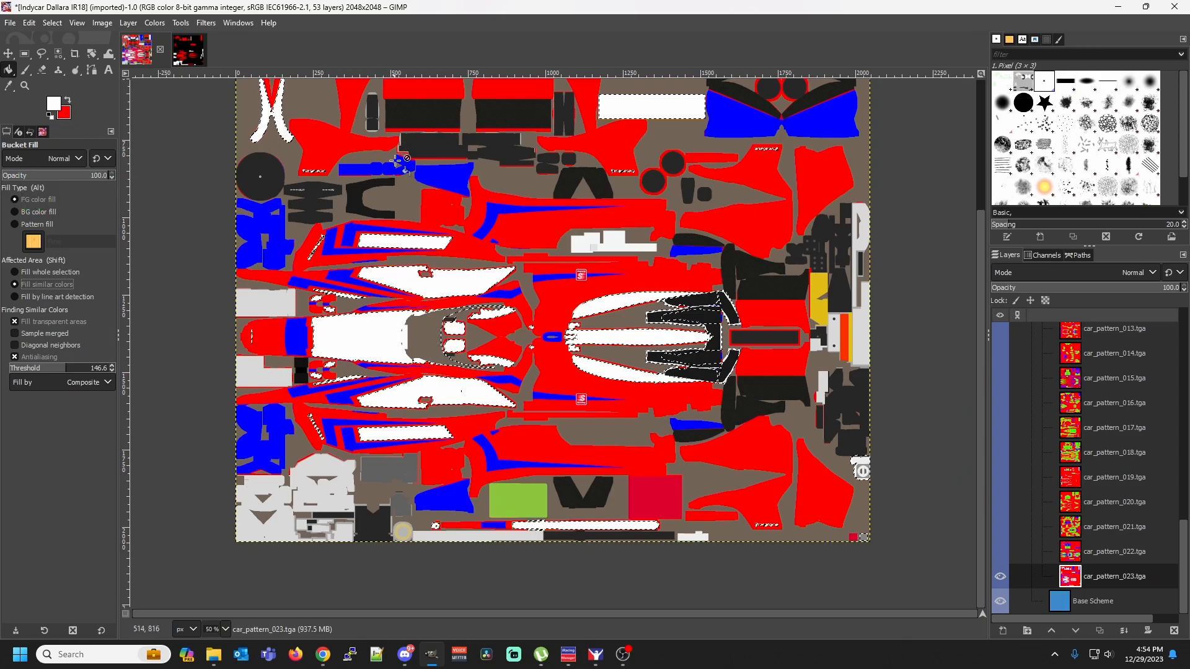
{"action": "scroll", "coordinate": [394, 149], "scroll_direction": "up", "scroll_amount": 4}
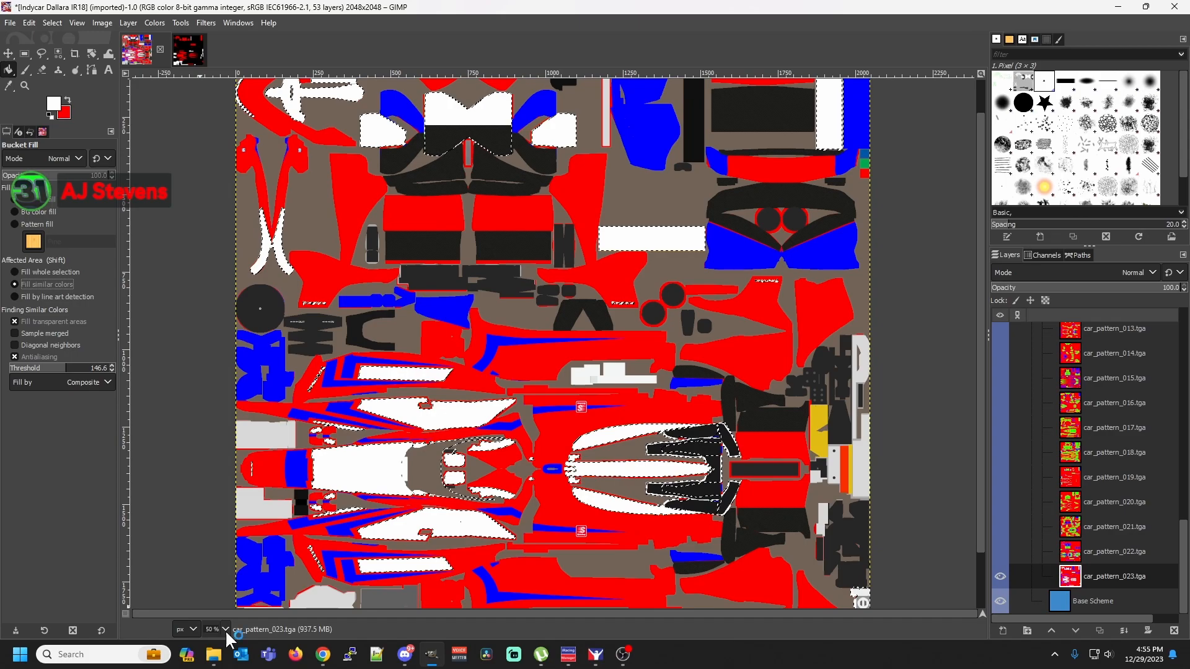
{"action": "left_click", "coordinate": [50, 273]}
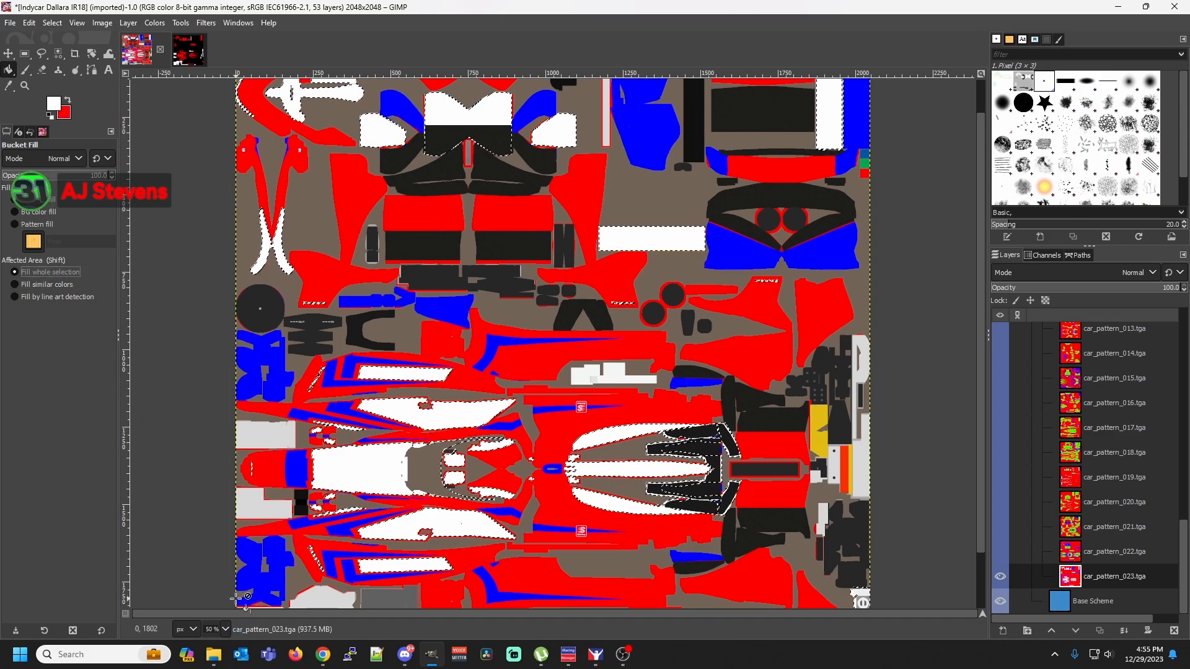
Select the bright green fringe pixels by color at the upper-left corner of the upper white stripe and bucket-fill them with white
{"action": "left_click", "coordinate": [225, 627]}
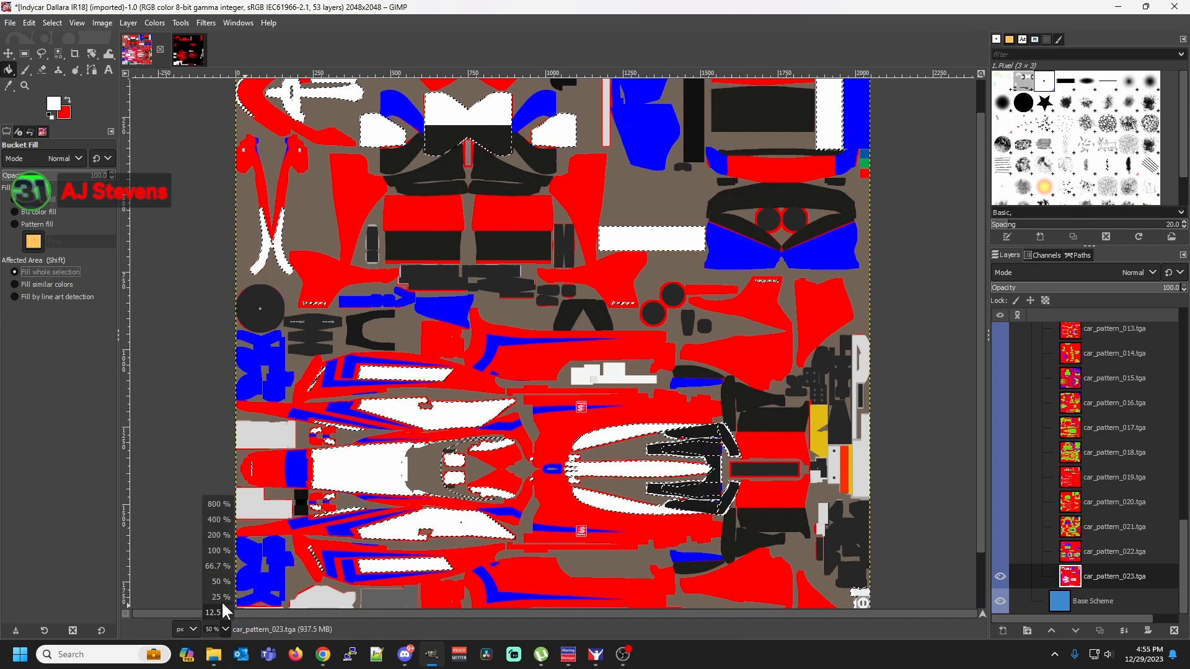
{"action": "left_click", "coordinate": [220, 519]}
{"action": "left_click_drag", "start_coordinate": [481, 613], "coordinate": [268, 595]}
{"action": "scroll", "coordinate": [268, 598], "scroll_direction": "down", "scroll_amount": 5}
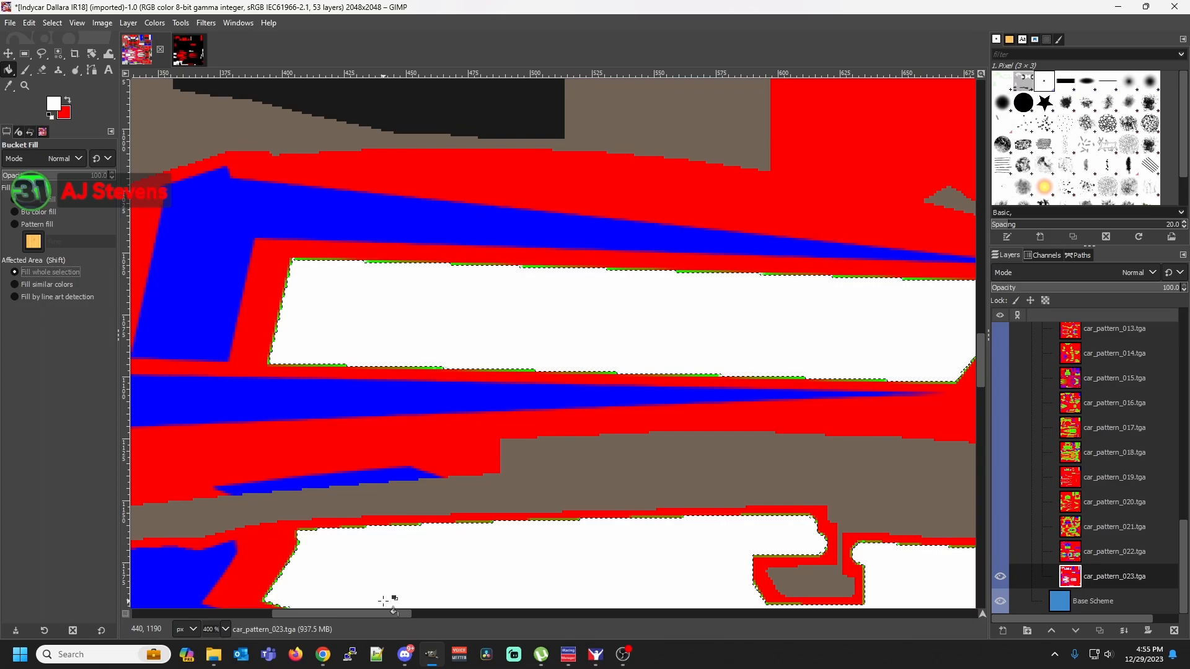
{"action": "scroll", "coordinate": [387, 571], "scroll_direction": "down", "scroll_amount": 3}
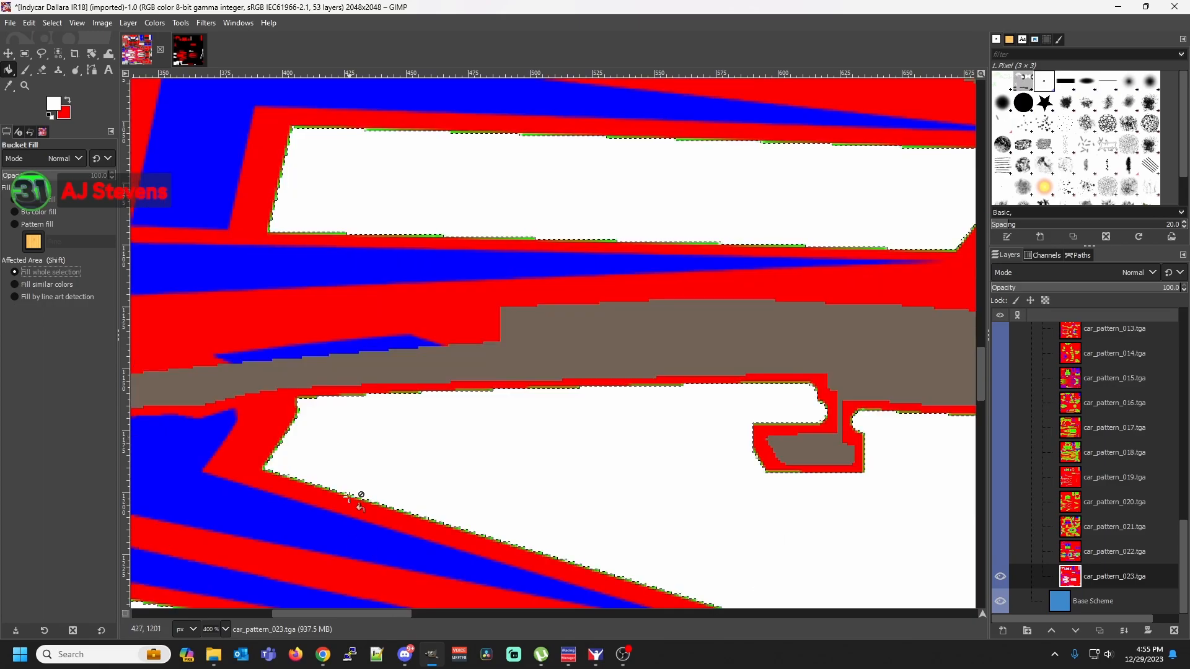
{"action": "left_click", "coordinate": [221, 627]}
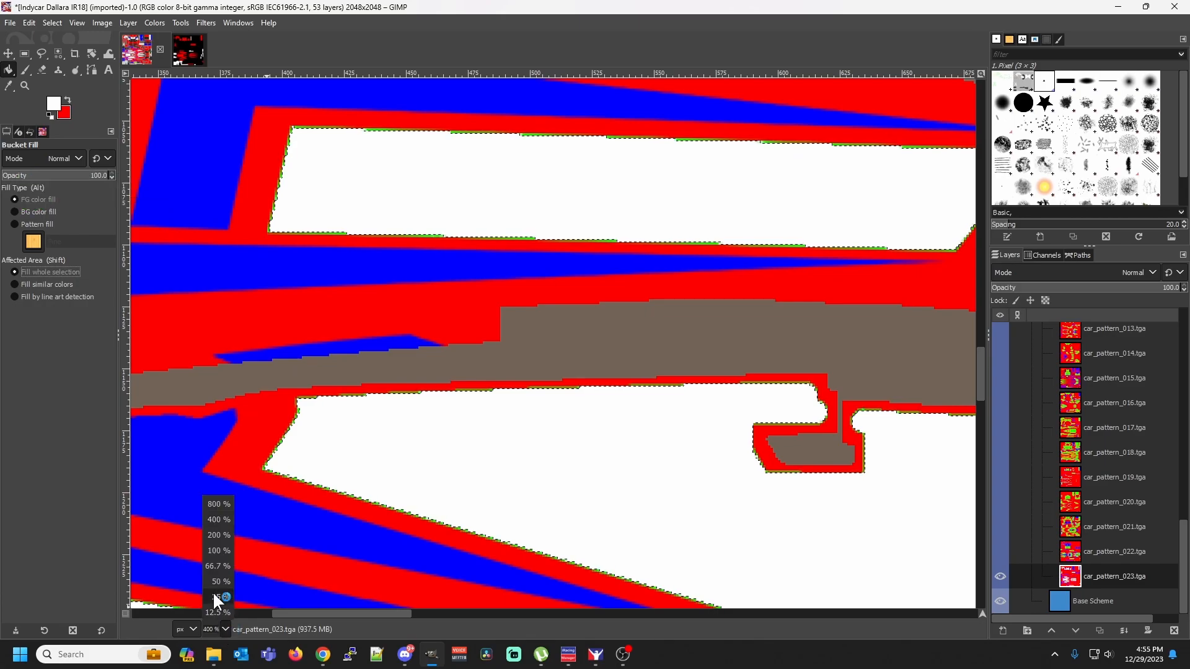
{"action": "left_click", "coordinate": [218, 504]}
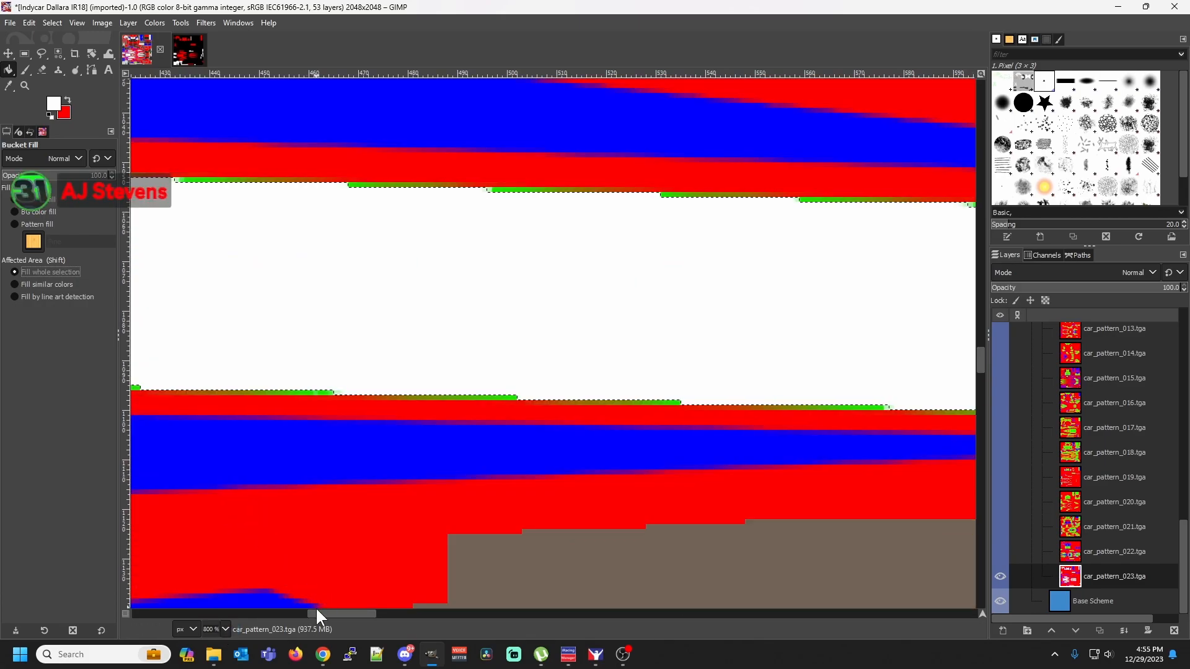
{"action": "left_click_drag", "start_coordinate": [315, 609], "coordinate": [289, 608]}
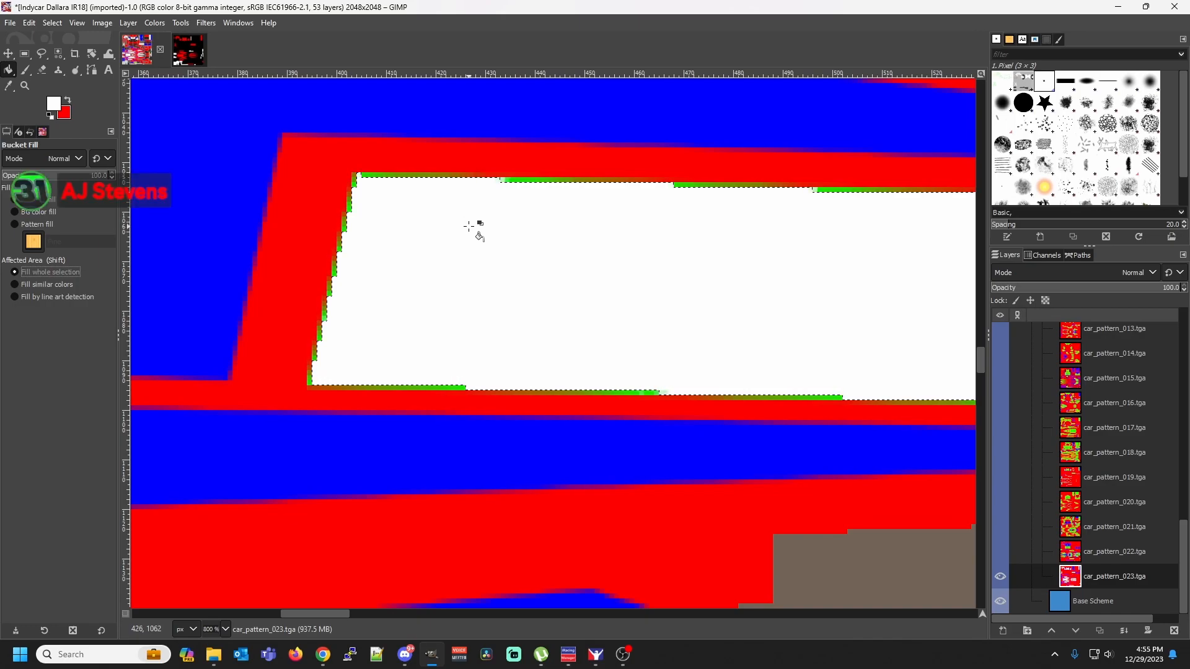
{"action": "right_click", "coordinate": [367, 176]}
{"action": "mouse_move", "coordinate": [414, 224]}
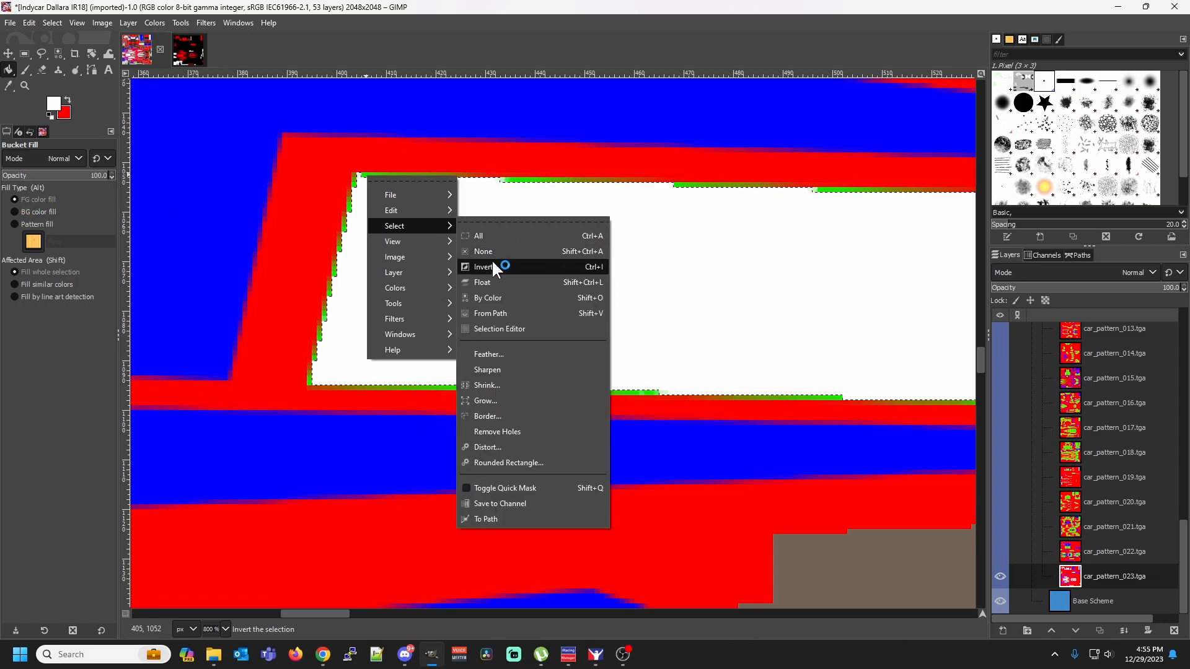
{"action": "left_click", "coordinate": [499, 298]}
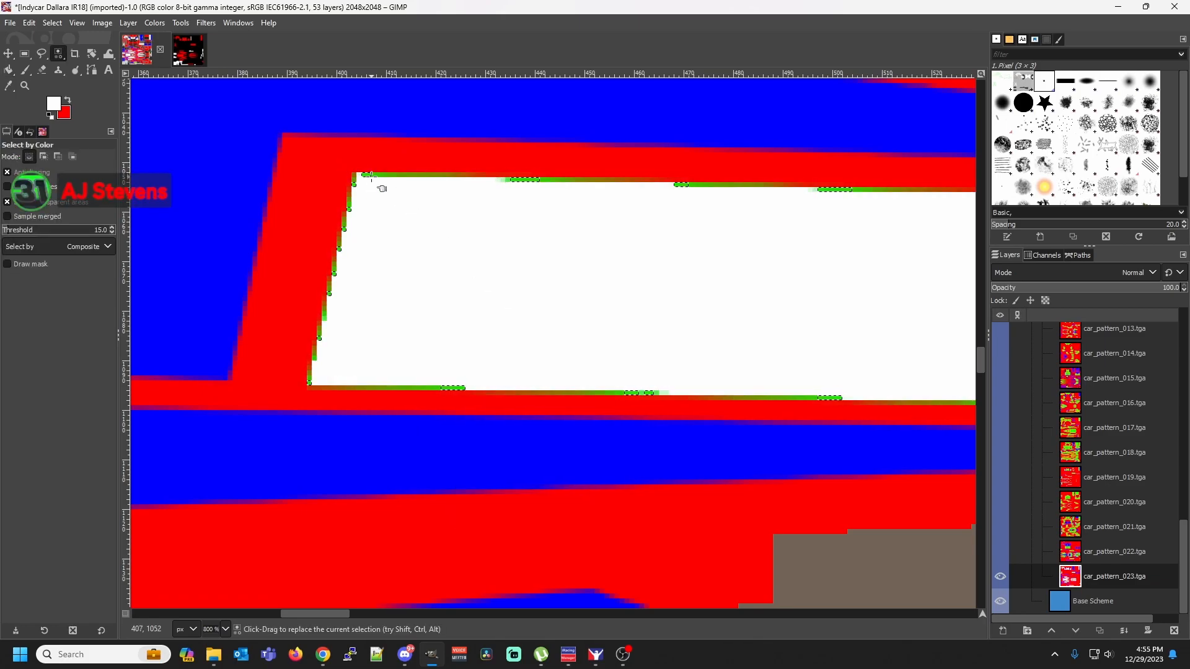
{"action": "key", "text": "shift+b"}
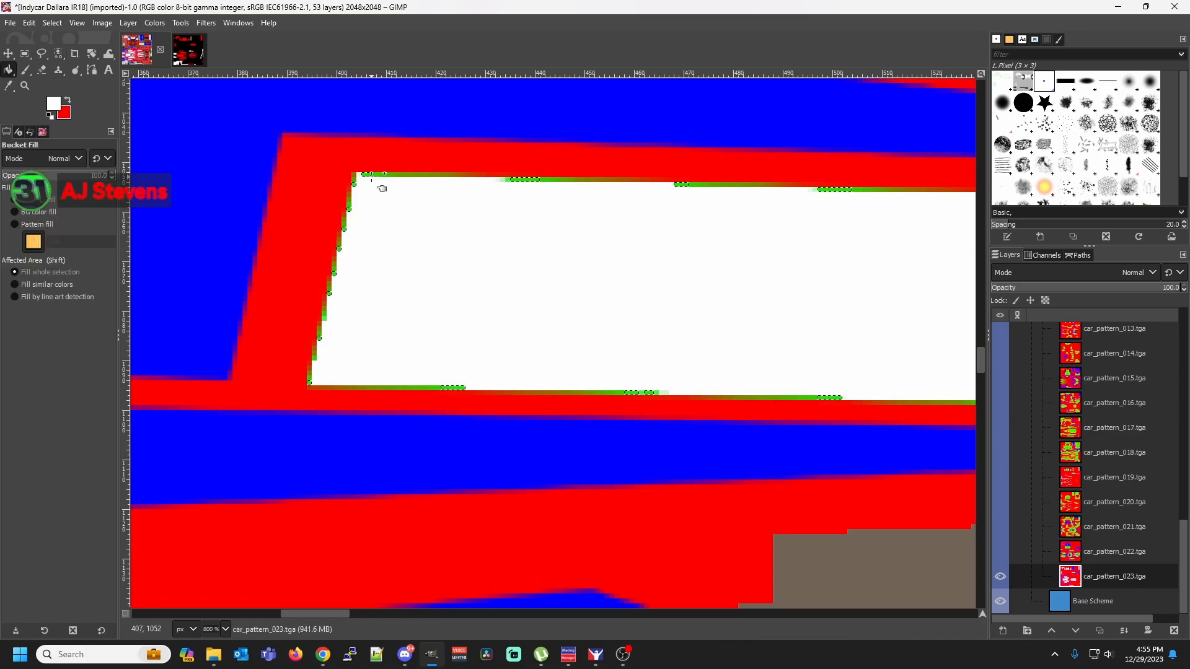
{"action": "left_click", "coordinate": [366, 175]}
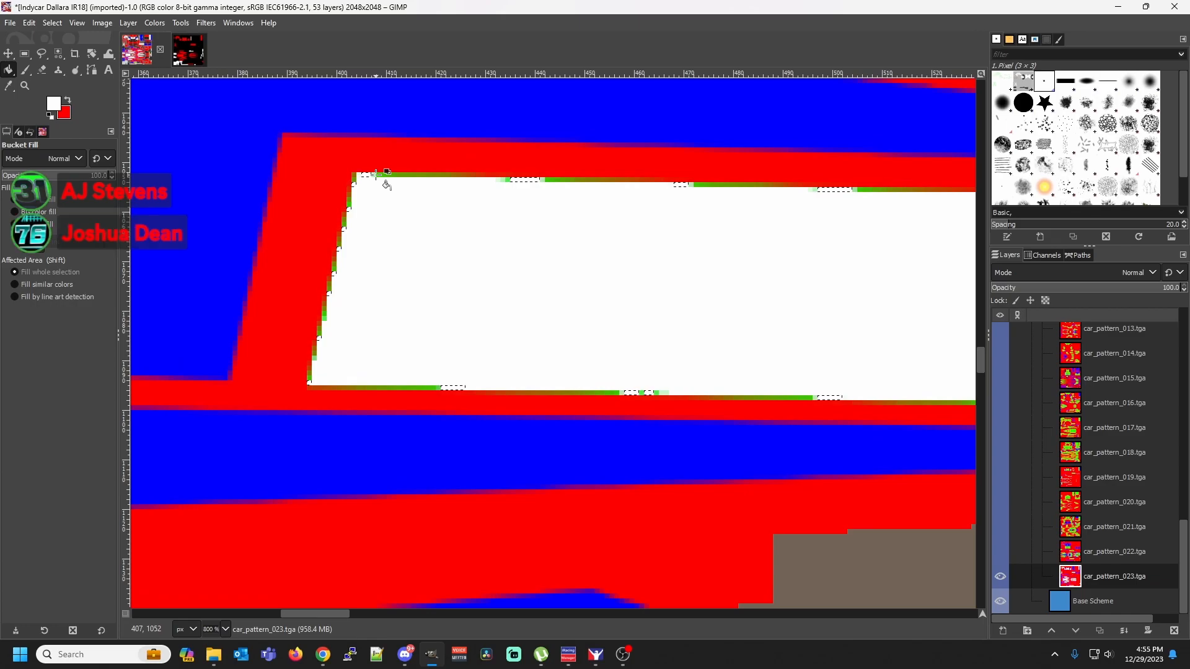
Select the adjoining medium green fringe shade by color along the white stripe's top edge and fill that selection with white
{"action": "right_click", "coordinate": [378, 175]}
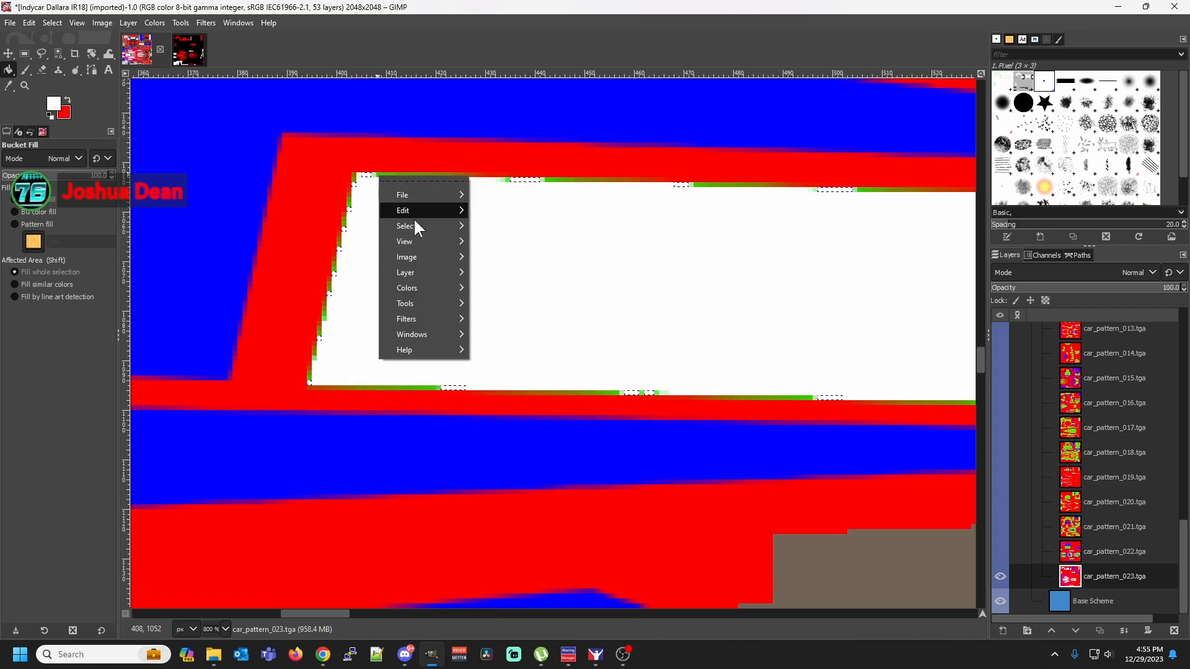
{"action": "mouse_move", "coordinate": [415, 225]}
{"action": "left_click", "coordinate": [503, 297]}
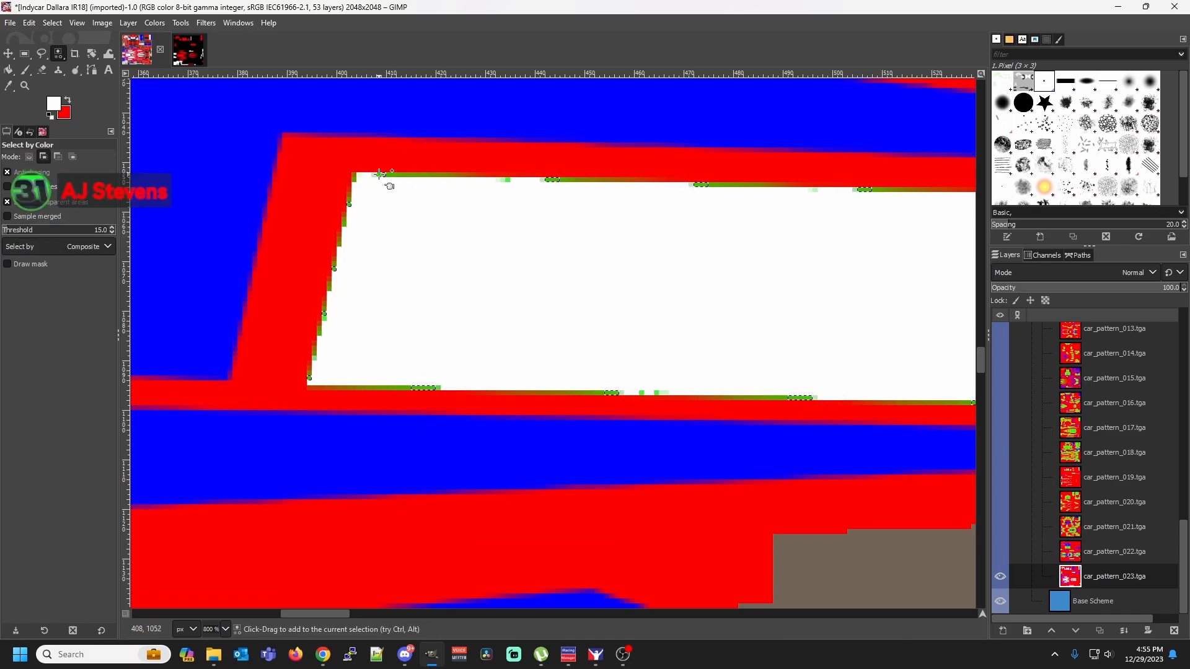
{"action": "key", "text": "shift"}
{"action": "key", "text": "shift+b"}
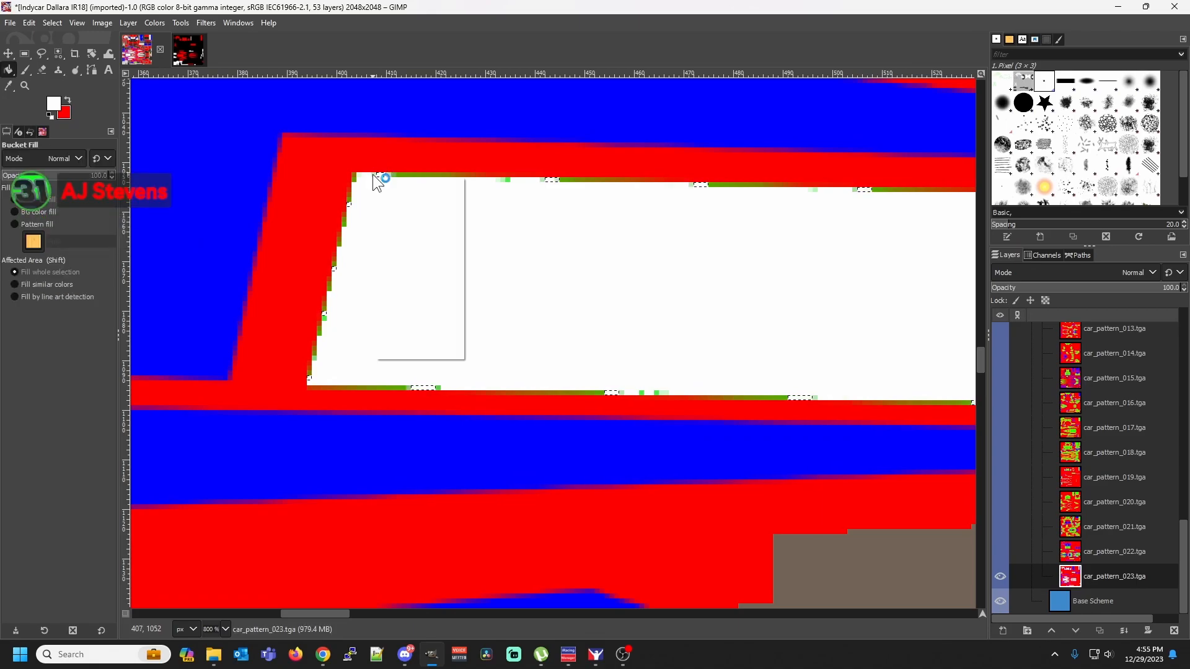
Select the leftover pale green pixels beside the newly filled run by color and fill them with white
{"action": "right_click", "coordinate": [374, 174]}
{"action": "mouse_move", "coordinate": [410, 224]}
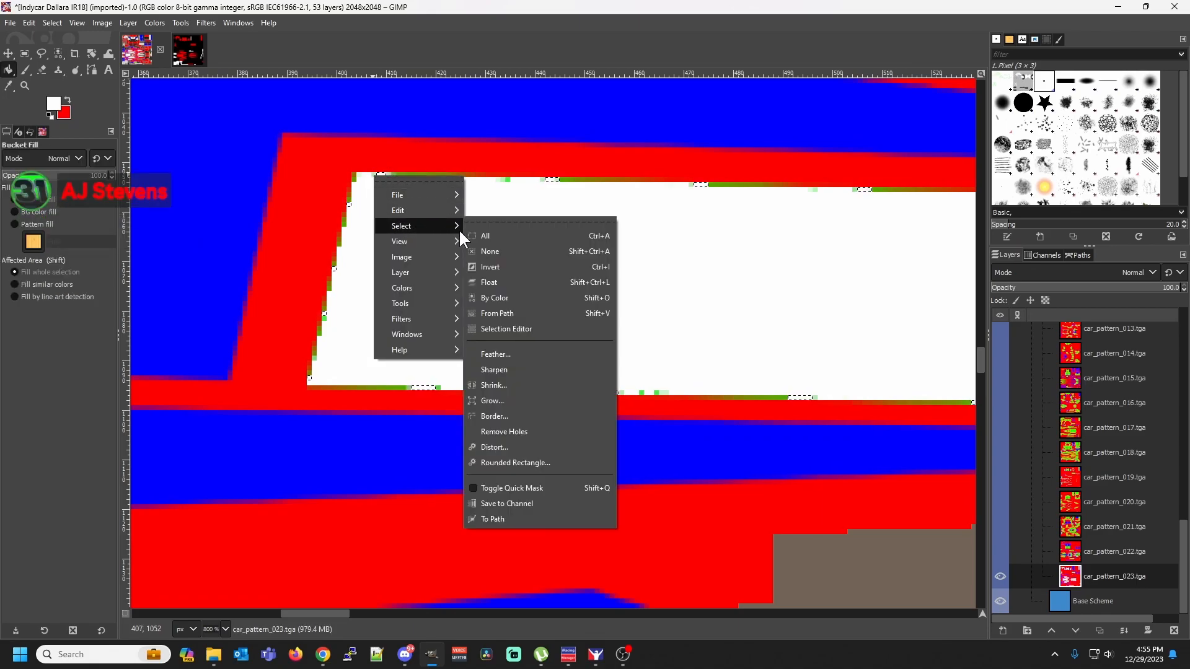
{"action": "left_click", "coordinate": [506, 300]}
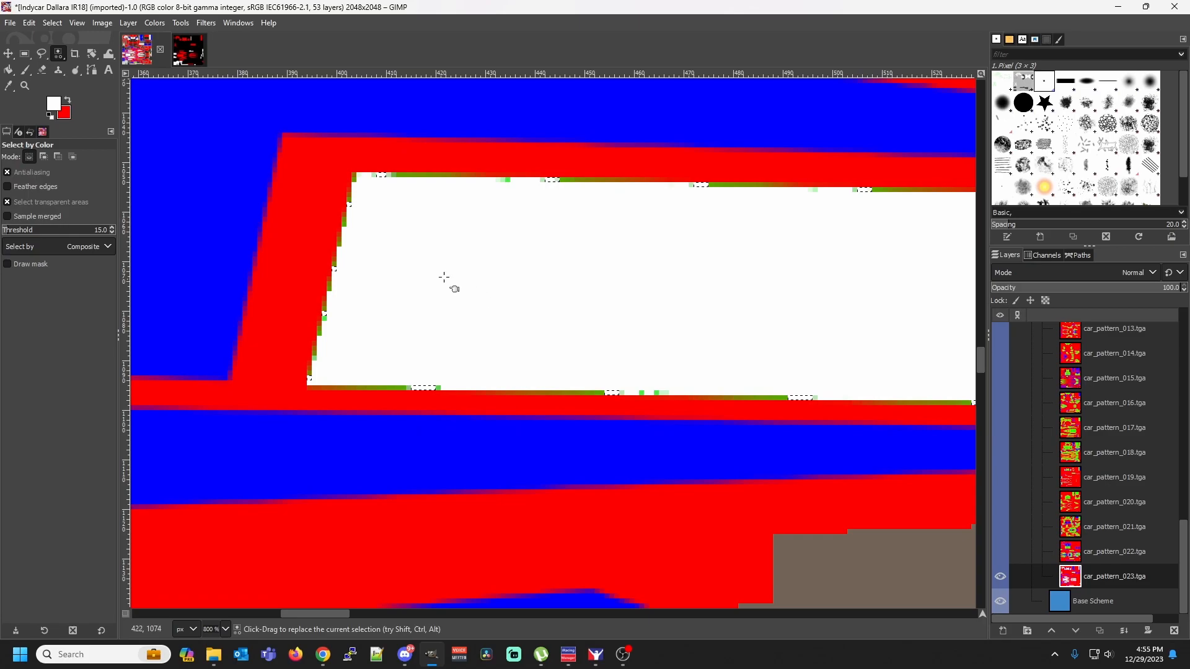
{"action": "left_click", "coordinate": [373, 175]}
{"action": "key", "text": "shift+b"}
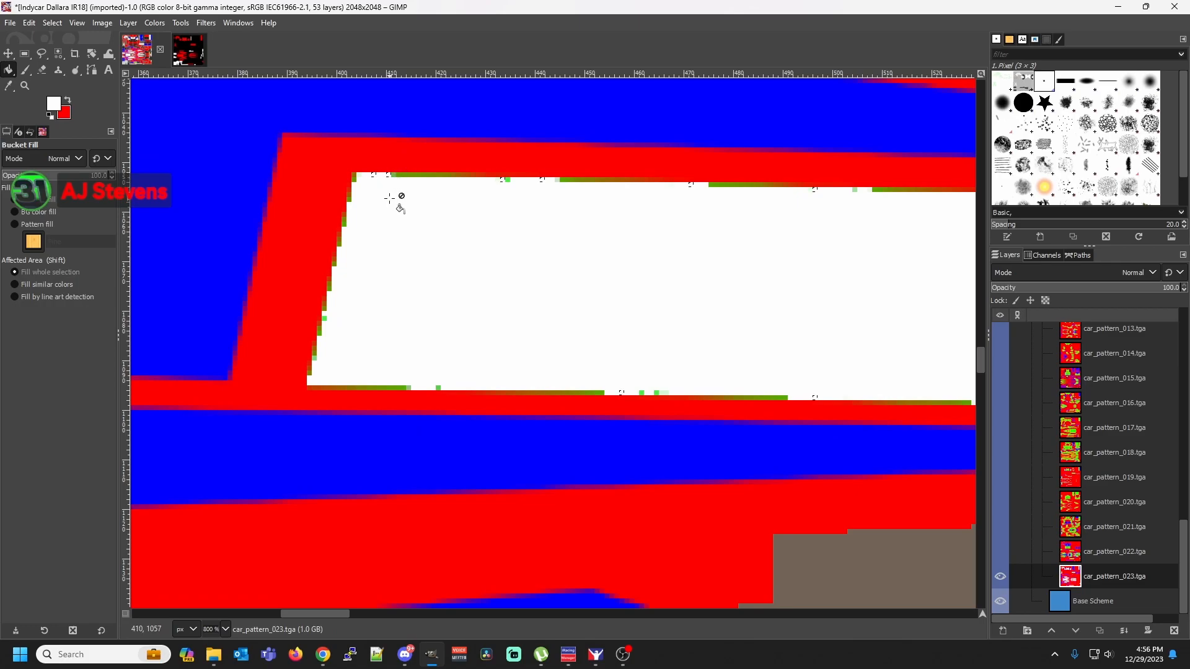
Select the single transition pixel shade at the start of the remaining olive-green run by color and fill it with white
{"action": "right_click", "coordinate": [395, 177]}
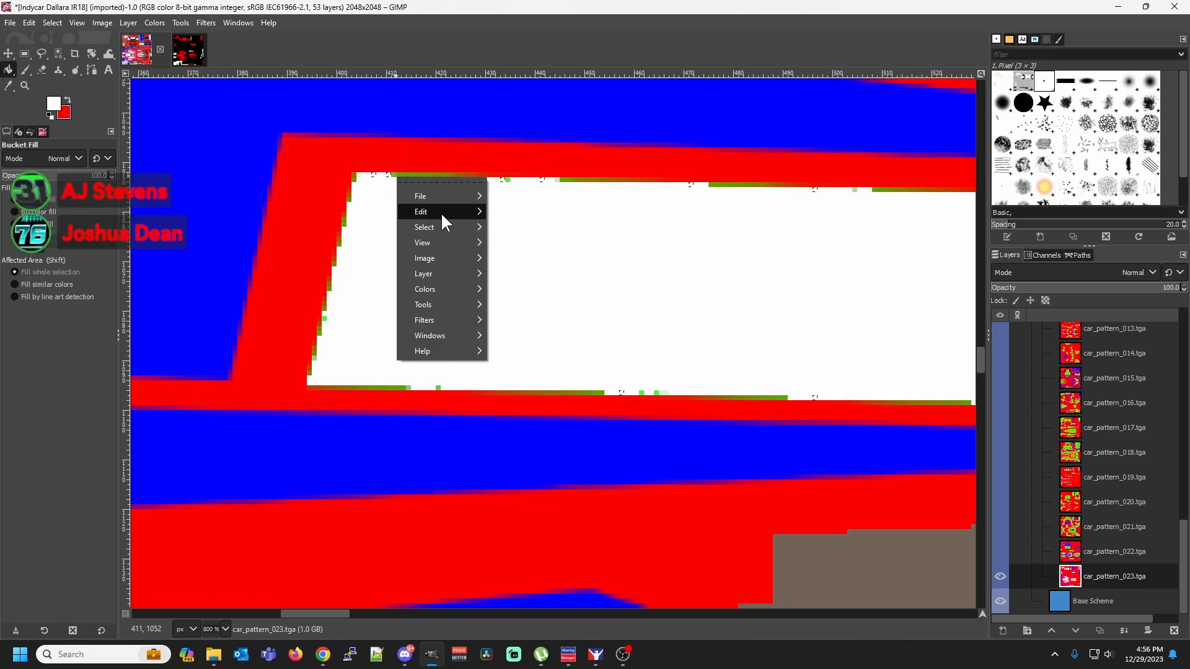
{"action": "mouse_move", "coordinate": [452, 227]}
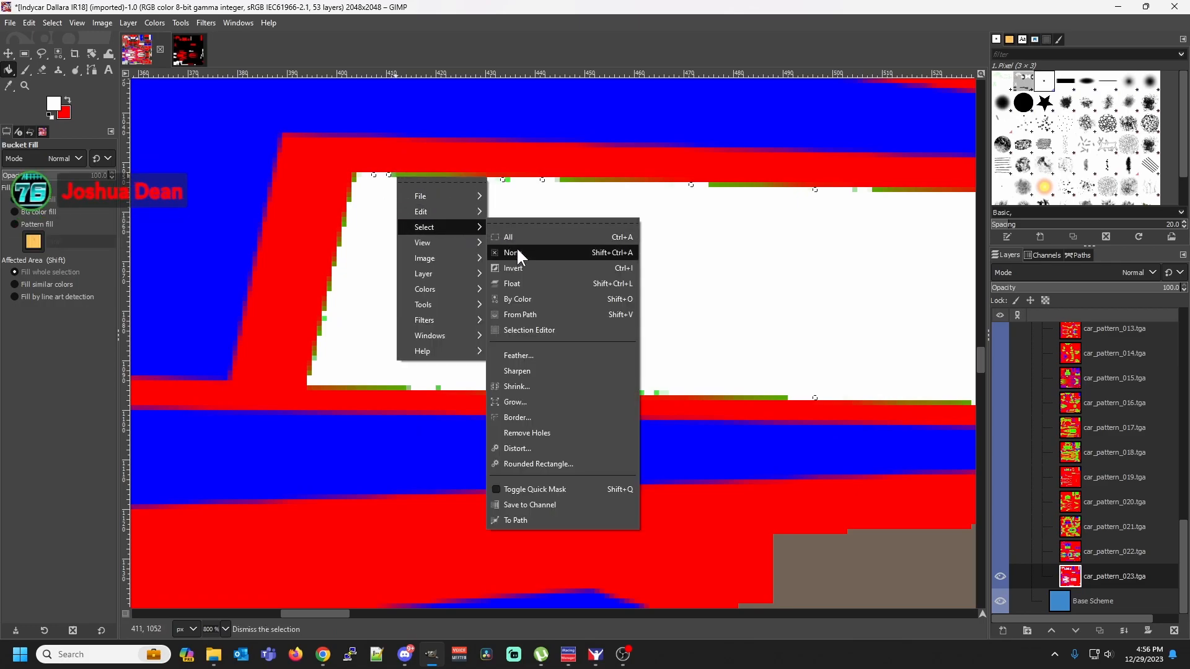
{"action": "left_click", "coordinate": [527, 296]}
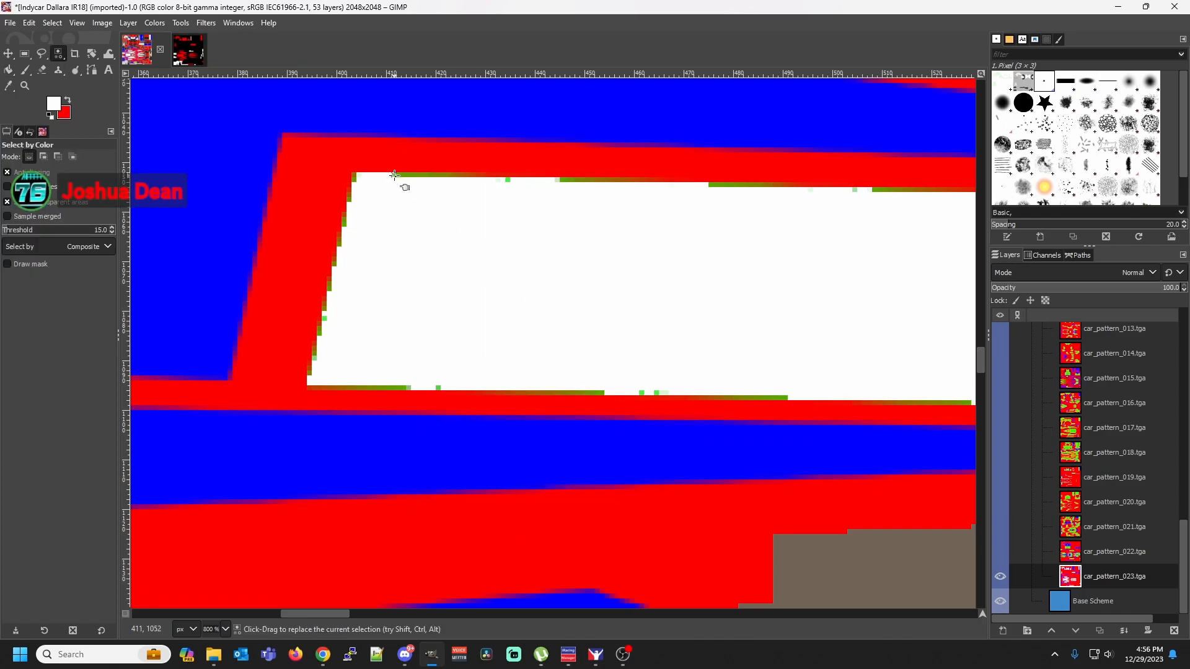
{"action": "key", "text": "shift+b"}
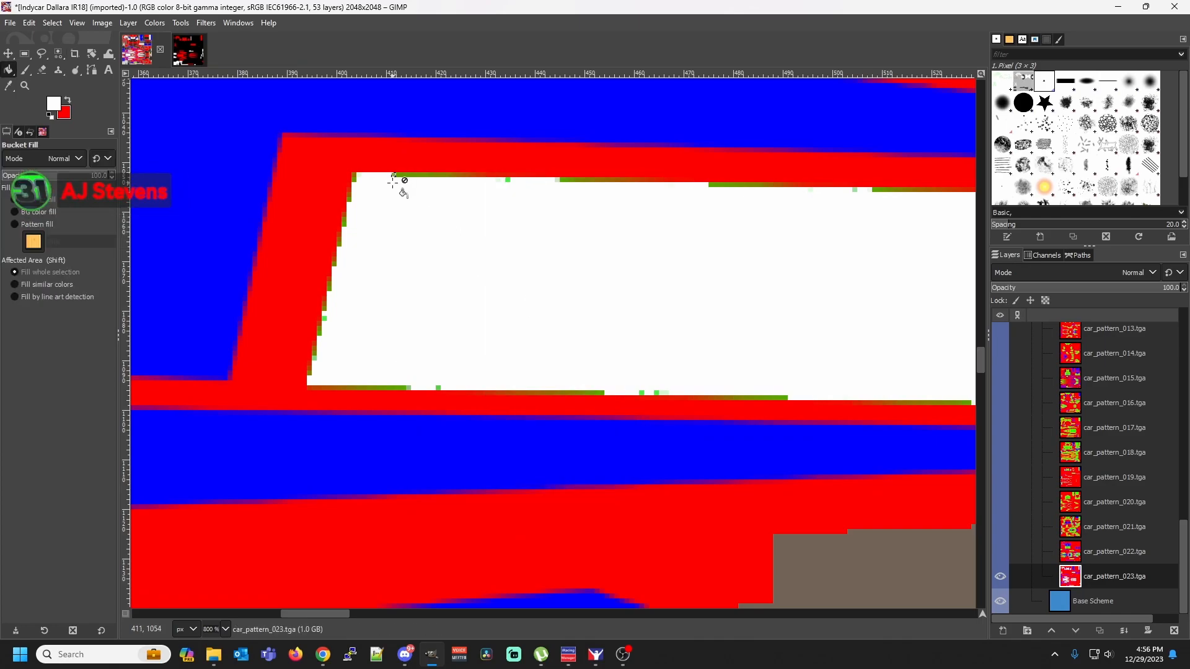
Select the olive-green fringe shade by color along the white stripe's edges and bucket-fill the whole selection with white
{"action": "right_click", "coordinate": [397, 176]}
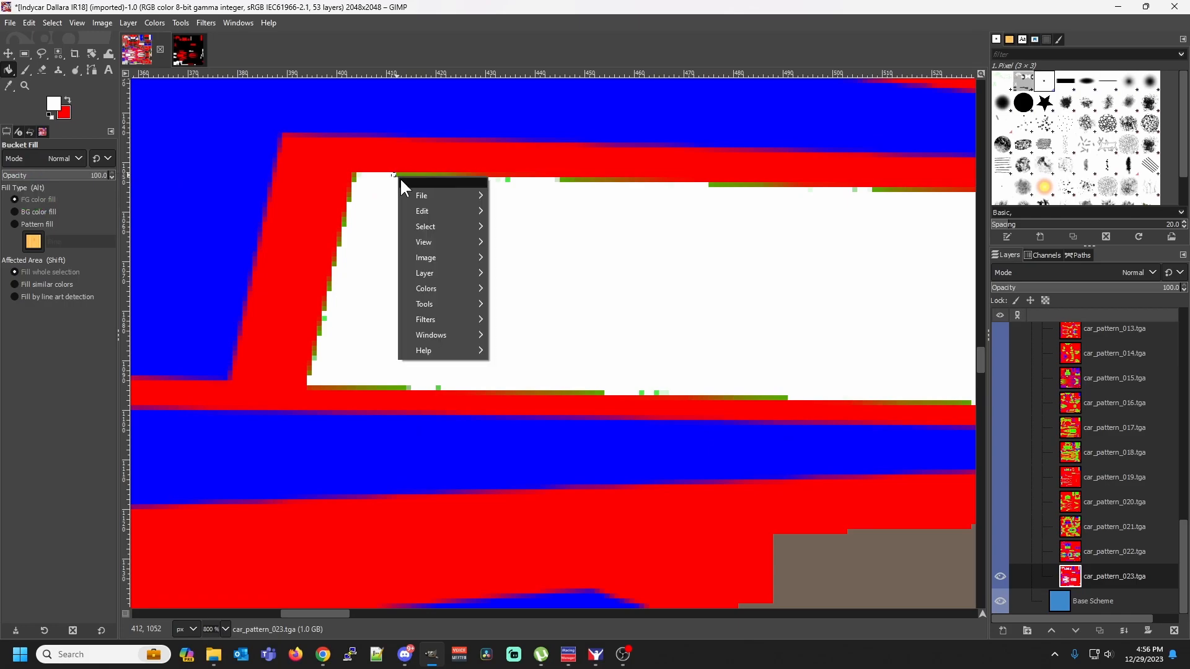
{"action": "mouse_move", "coordinate": [430, 226]}
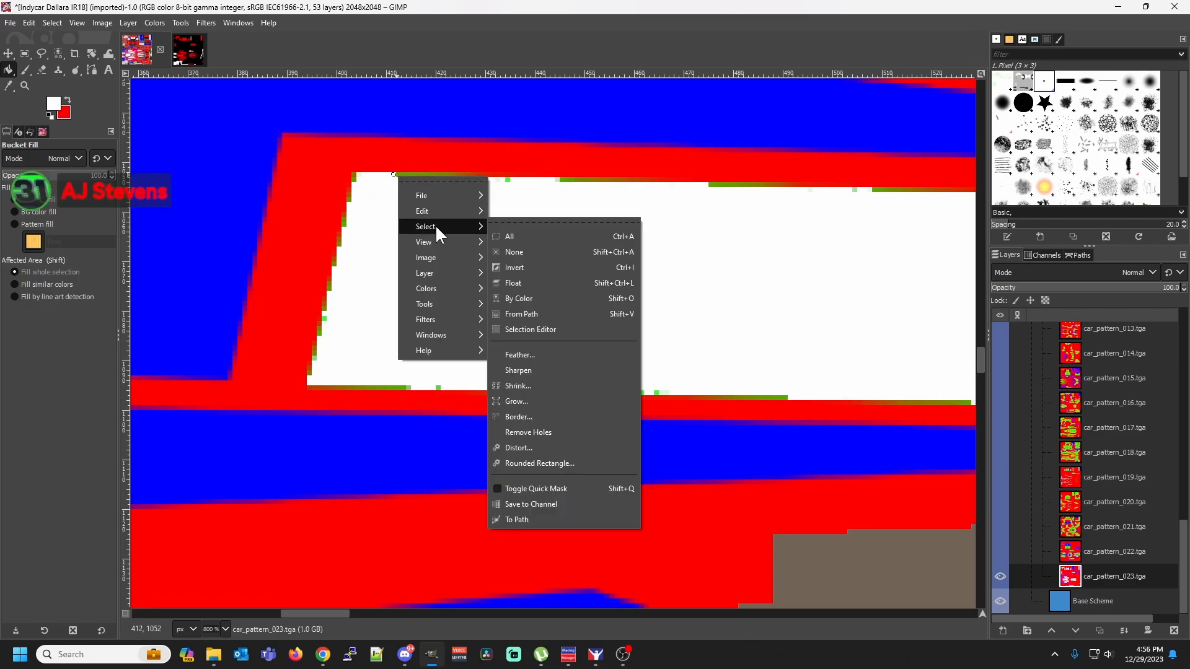
{"action": "left_click", "coordinate": [496, 238]}
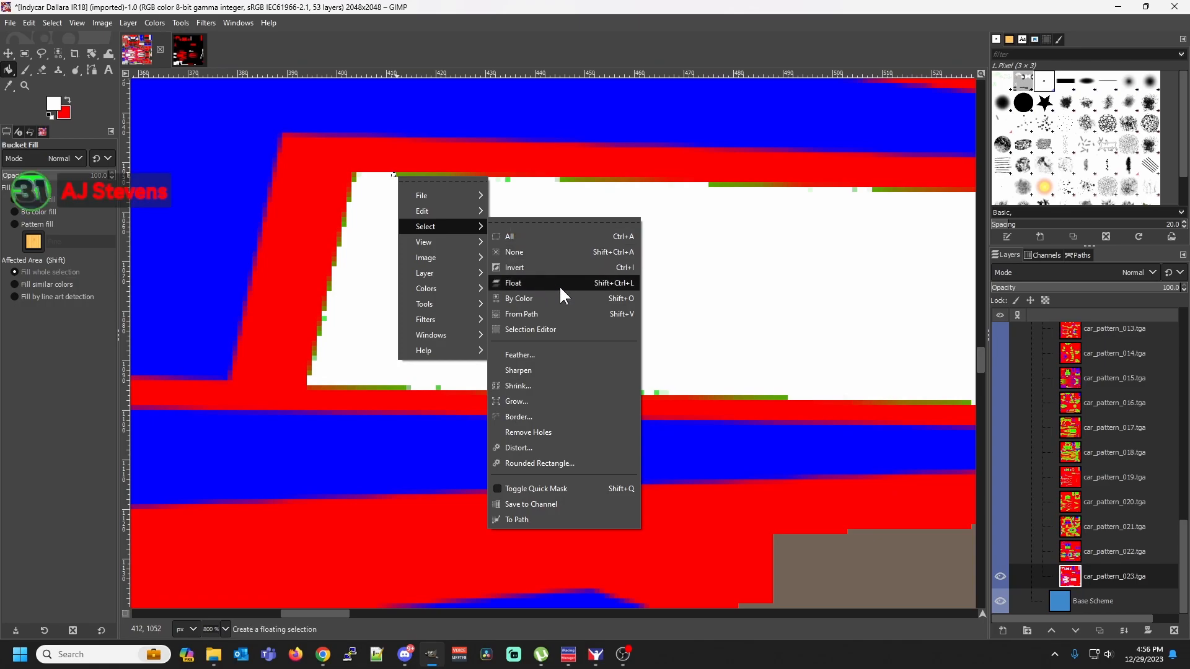
{"action": "left_click", "coordinate": [566, 299]}
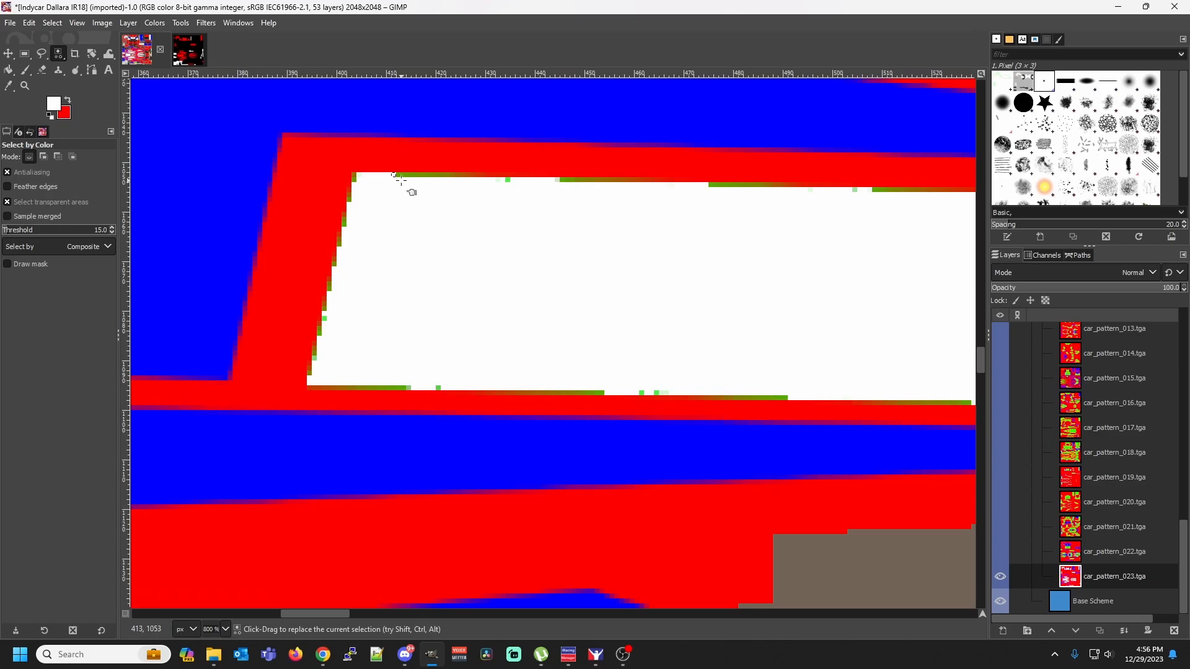
{"action": "left_click", "coordinate": [400, 175]}
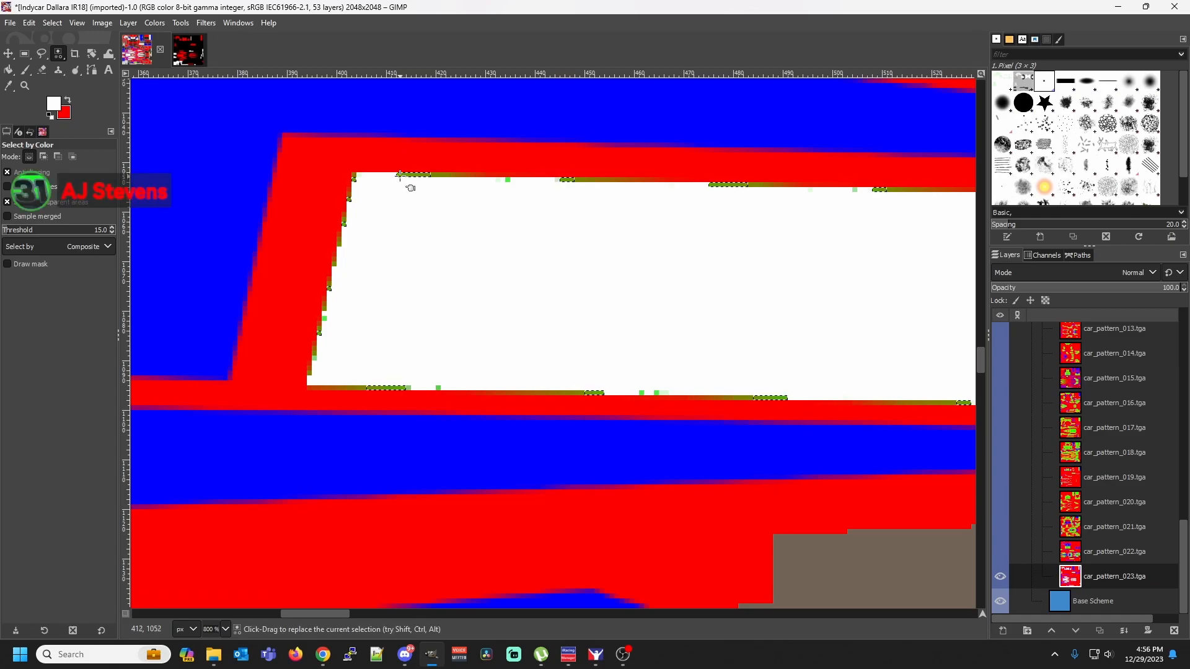
{"action": "key", "text": "shift+b"}
{"action": "left_click", "coordinate": [400, 174]}
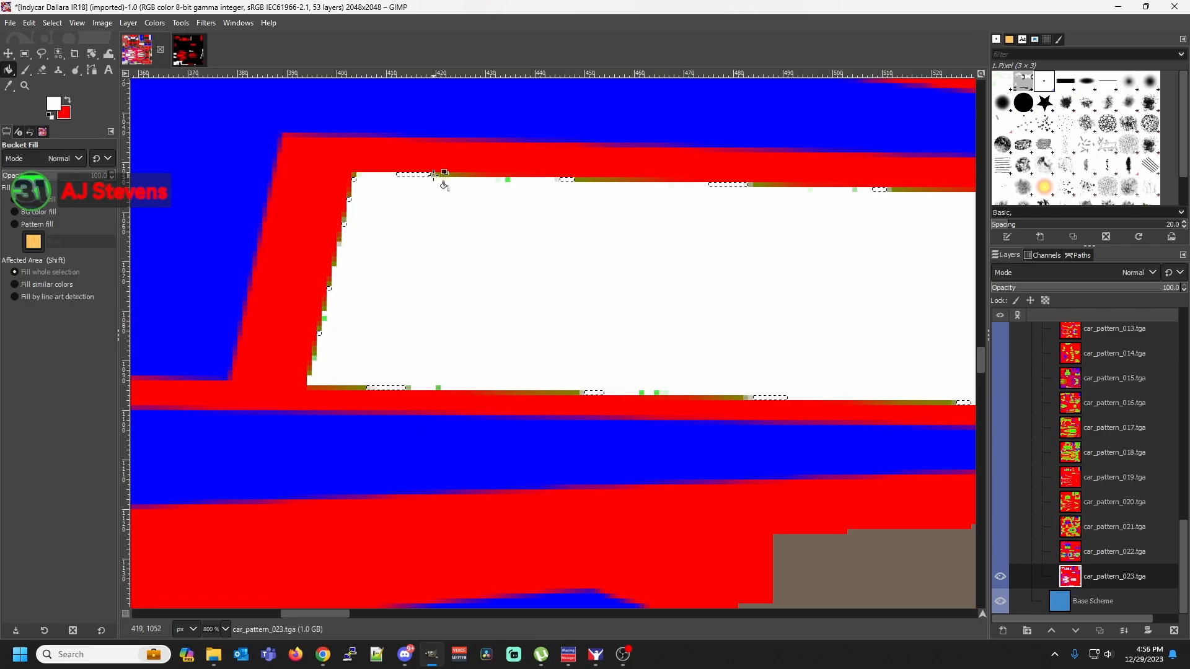
Select the small transition shade at the end of the filled olive-green run by color and fill it with white
{"action": "right_click", "coordinate": [434, 176]}
{"action": "mouse_move", "coordinate": [498, 273]}
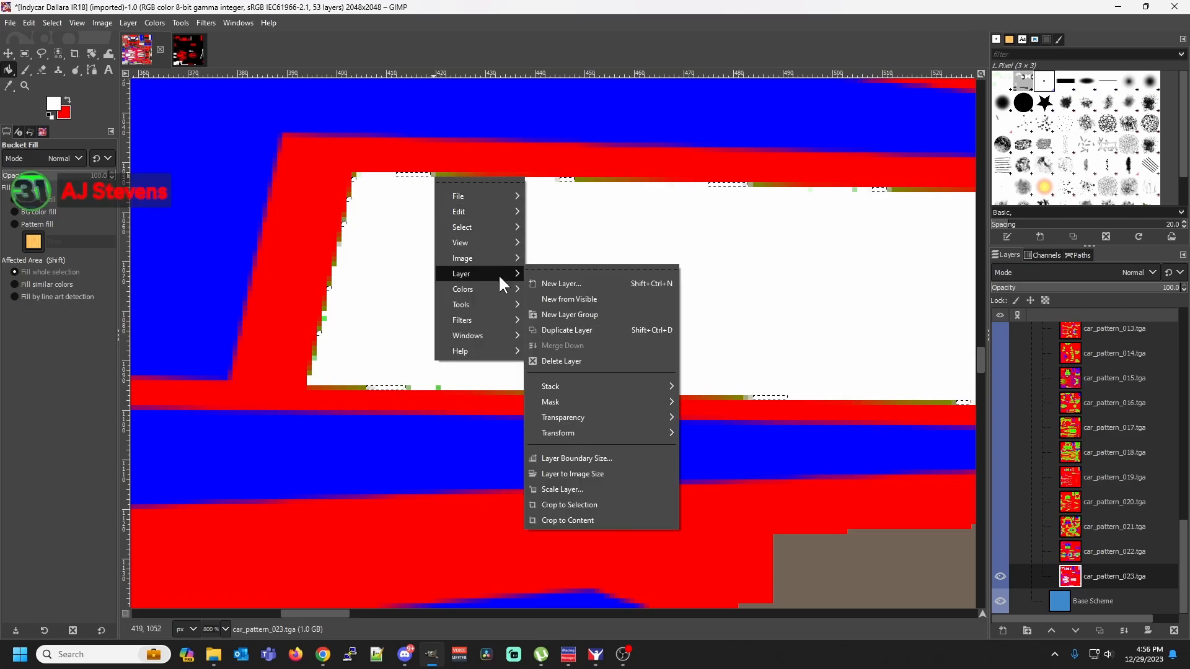
{"action": "mouse_move", "coordinate": [496, 224]}
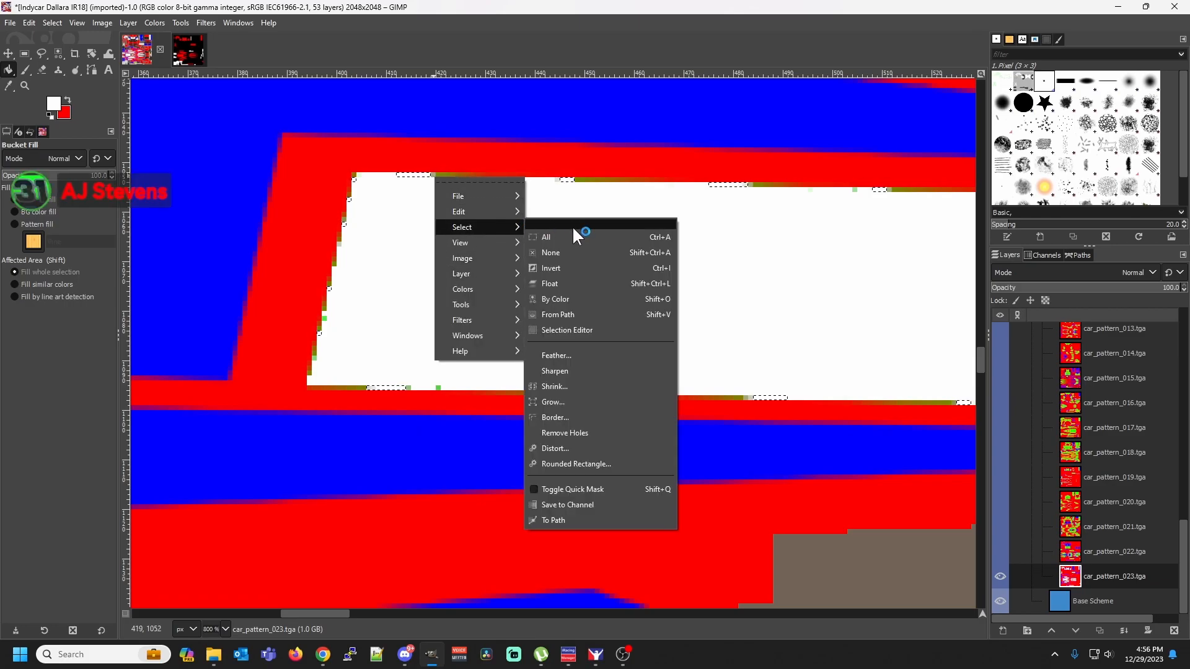
{"action": "left_click", "coordinate": [582, 300]}
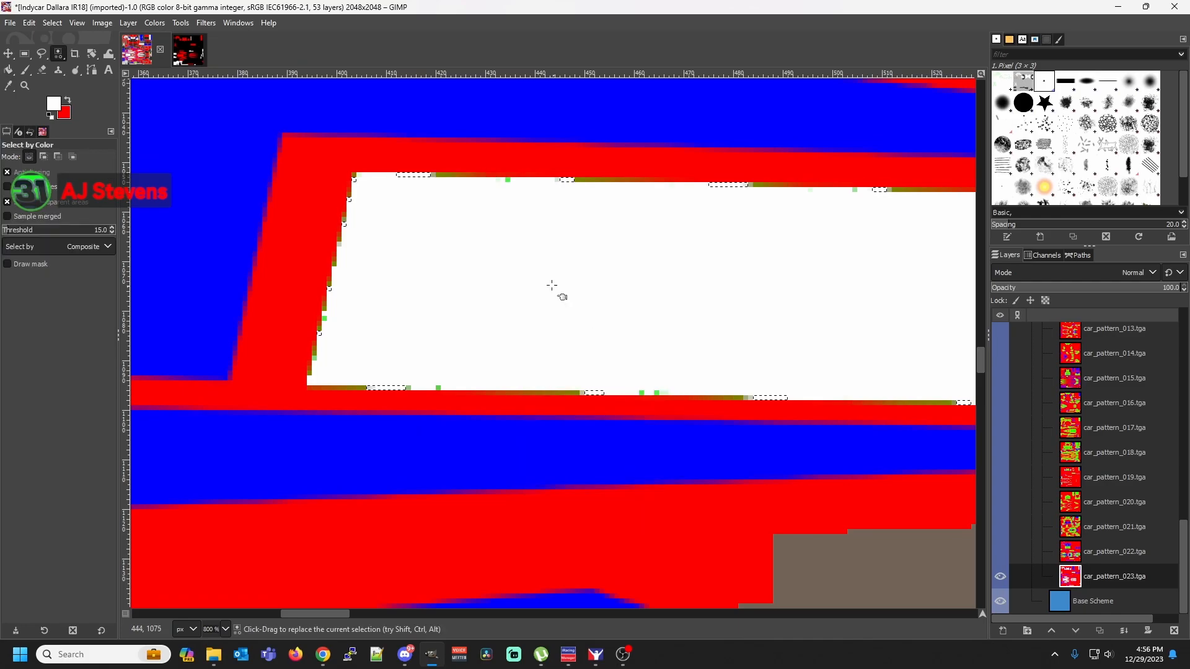
{"action": "left_click", "coordinate": [434, 174]}
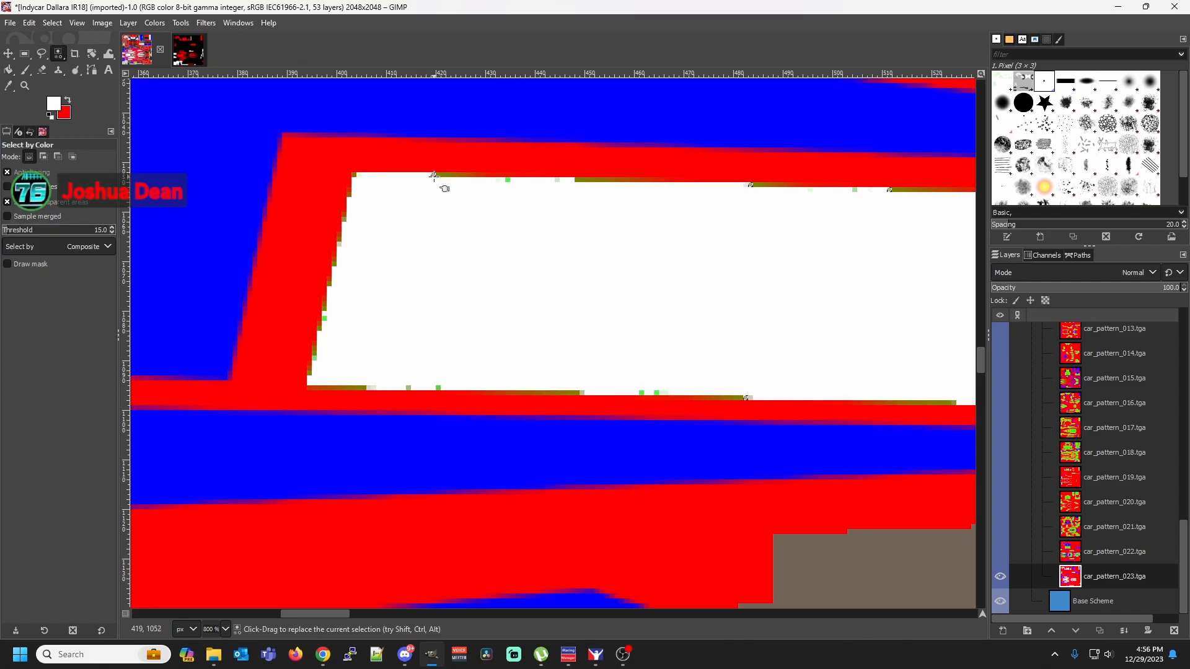
{"action": "key", "text": "shift+b"}
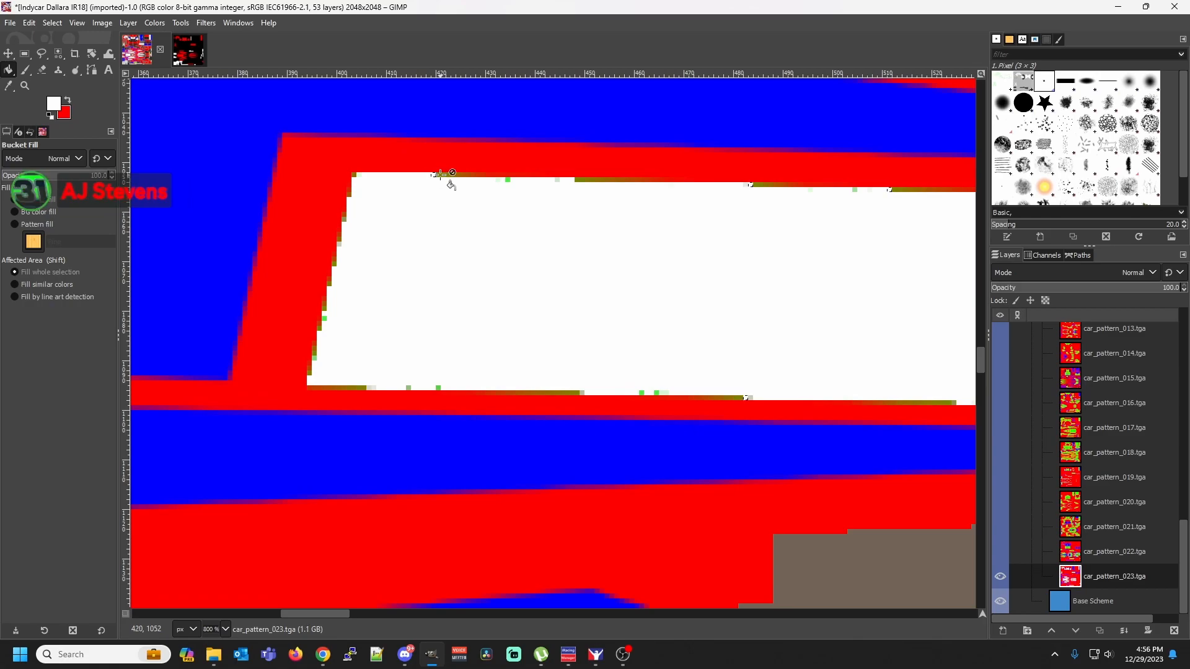
Select the darker olive-brown fringe shade by color on the white stripe's top edge and fill the selection with white
{"action": "right_click", "coordinate": [442, 176]}
{"action": "mouse_move", "coordinate": [482, 212]}
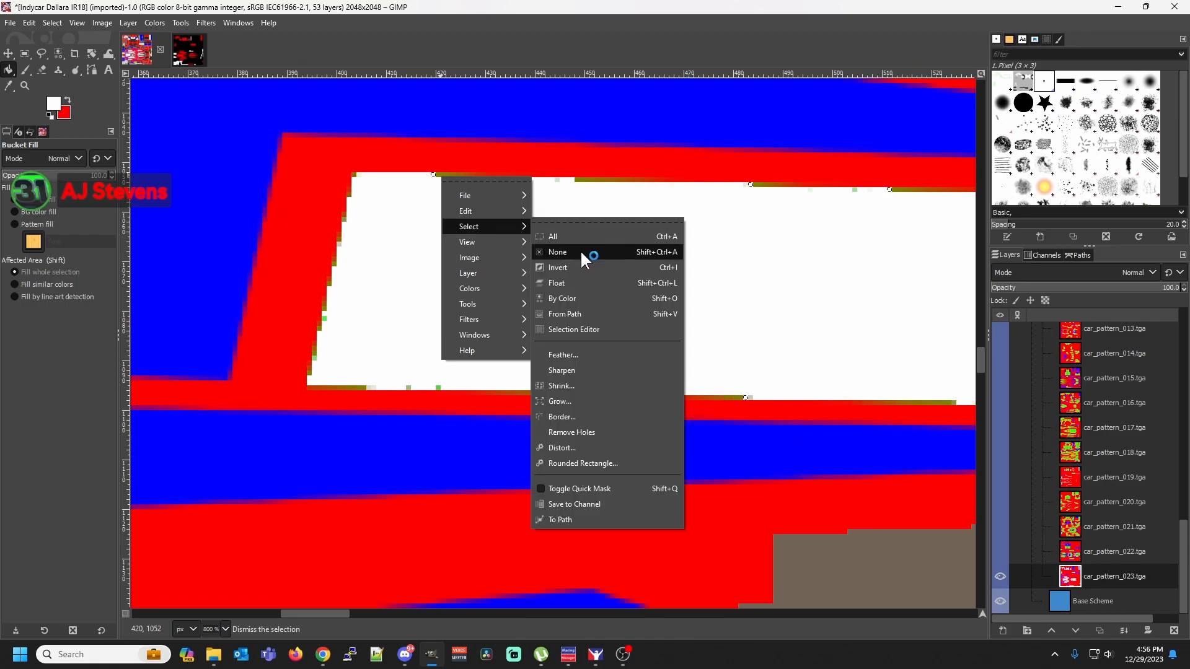
{"action": "left_click", "coordinate": [586, 299]}
{"action": "left_click", "coordinate": [437, 174]}
{"action": "key", "text": "shift"}
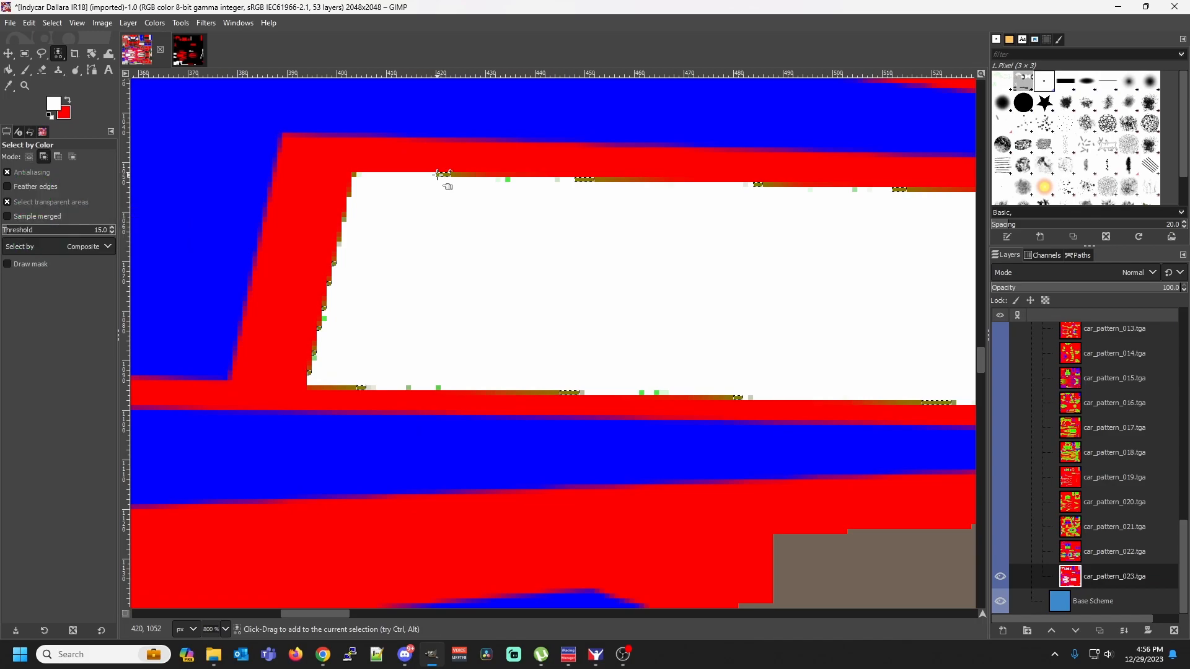
{"action": "key", "text": "shift+b"}
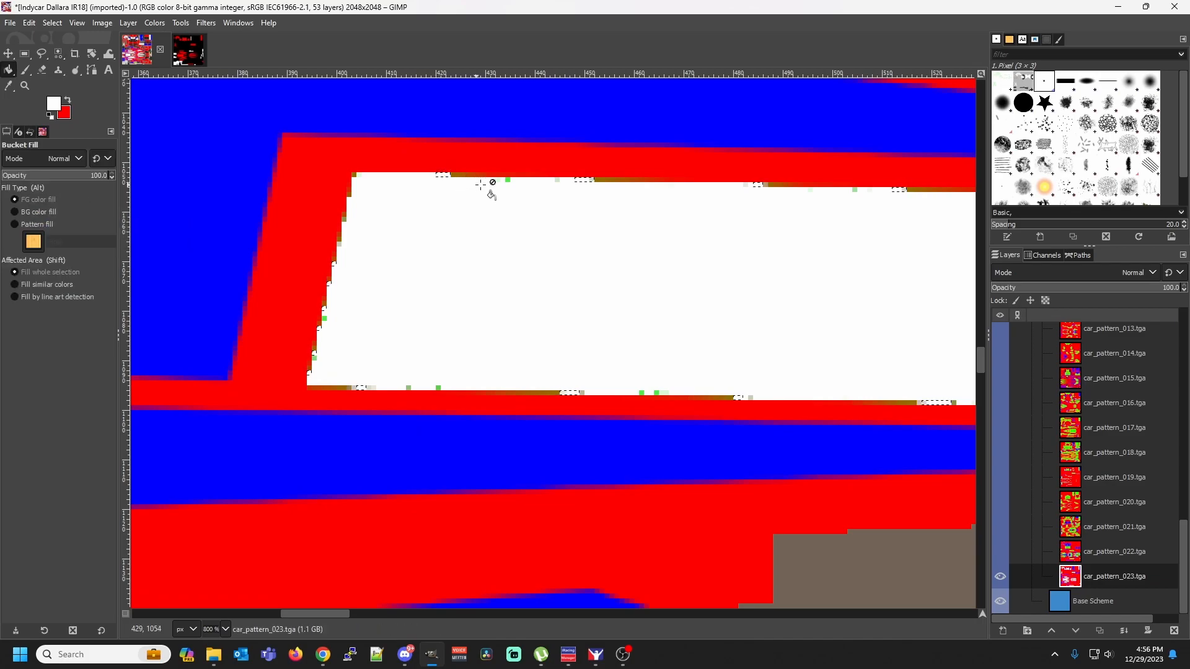
Select the green pixel shade on the white stripe's top edge by color and fill the selection with white
{"action": "right_click", "coordinate": [507, 181]}
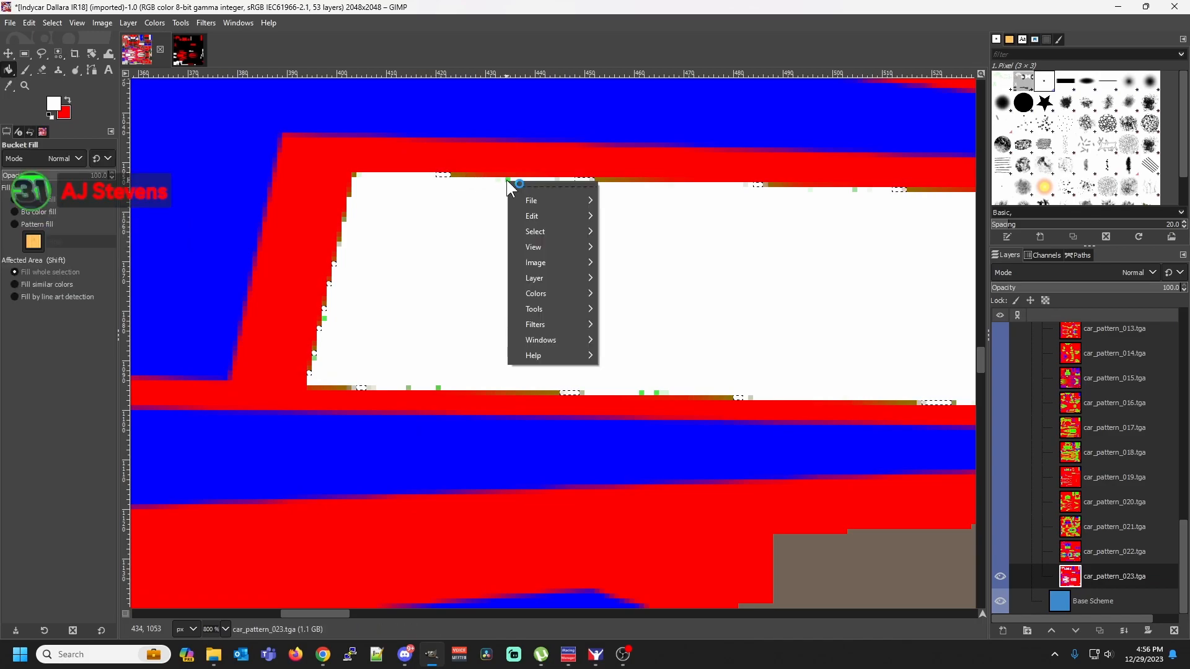
{"action": "mouse_move", "coordinate": [553, 231]}
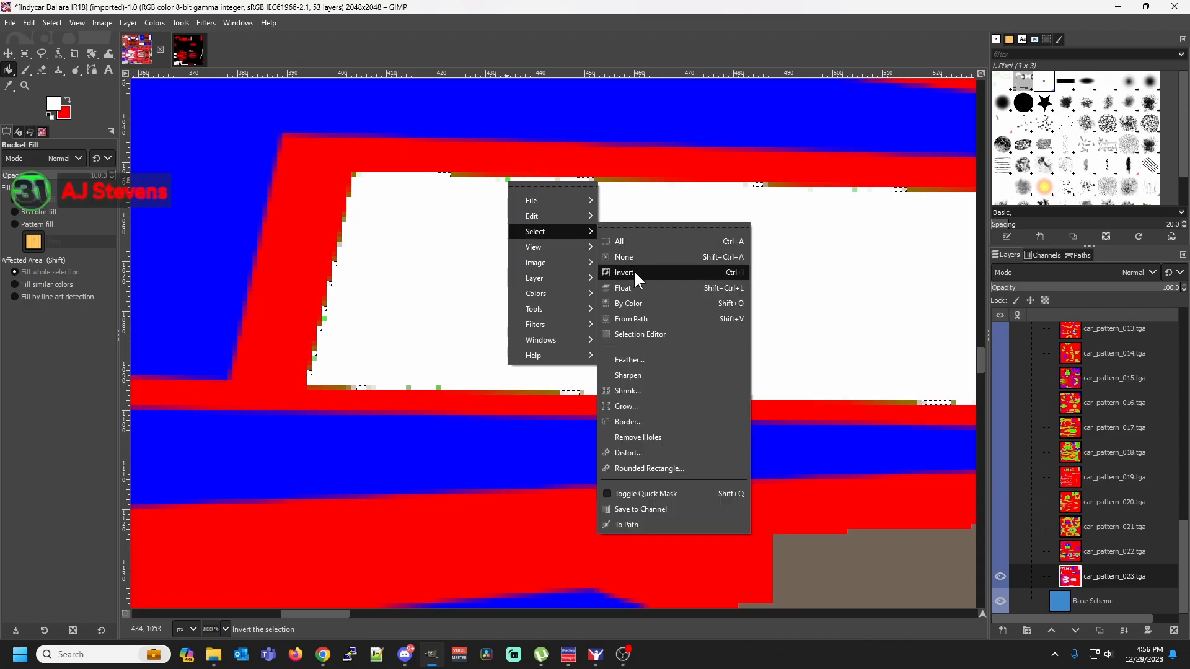
{"action": "left_click", "coordinate": [643, 304]}
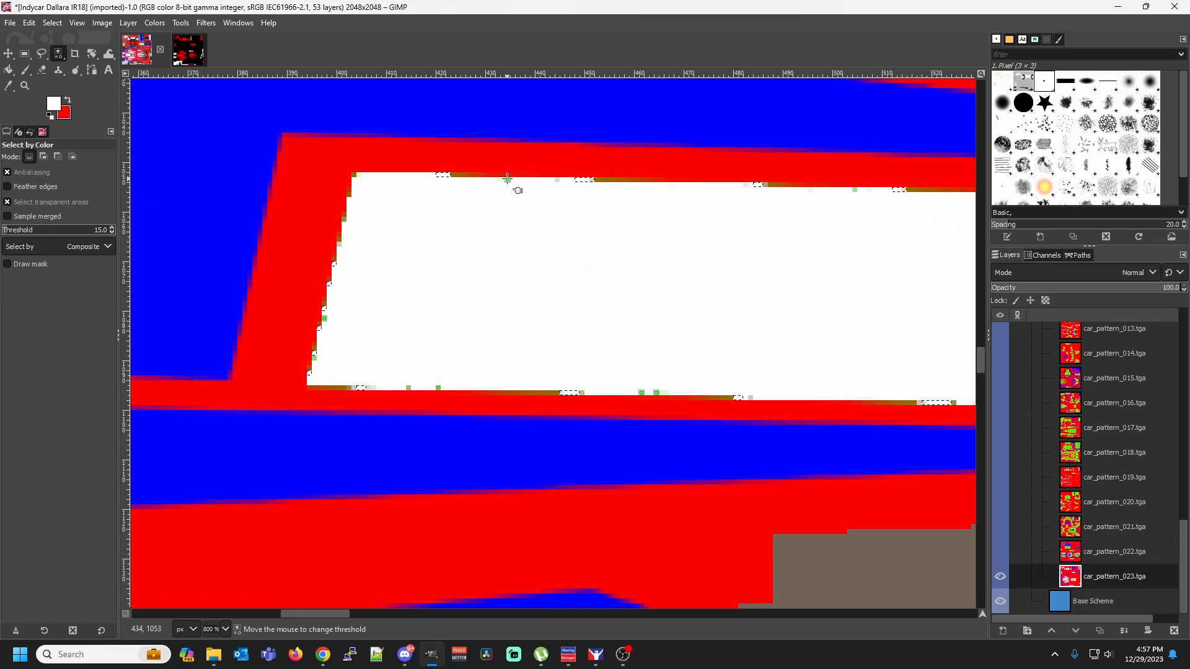
{"action": "key", "text": "shift+b"}
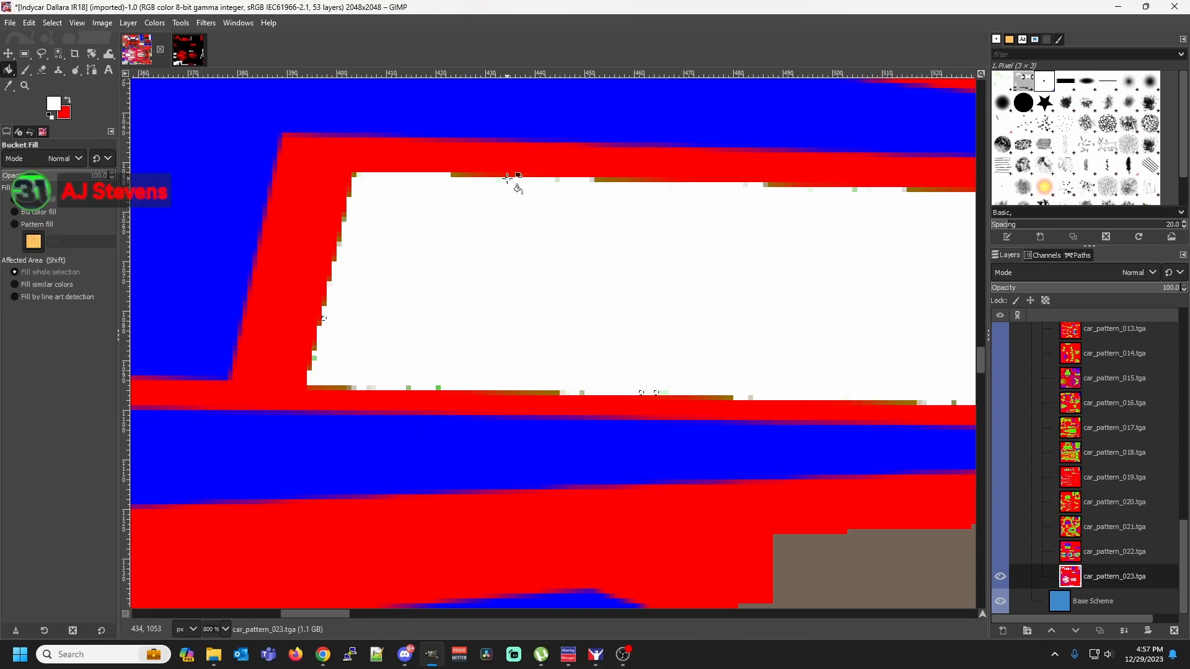
Select the olive-brown fringe shade at the start of the top edge's first remaining run by color and bucket-fill it with white
{"action": "right_click", "coordinate": [451, 175]}
{"action": "mouse_move", "coordinate": [523, 226]}
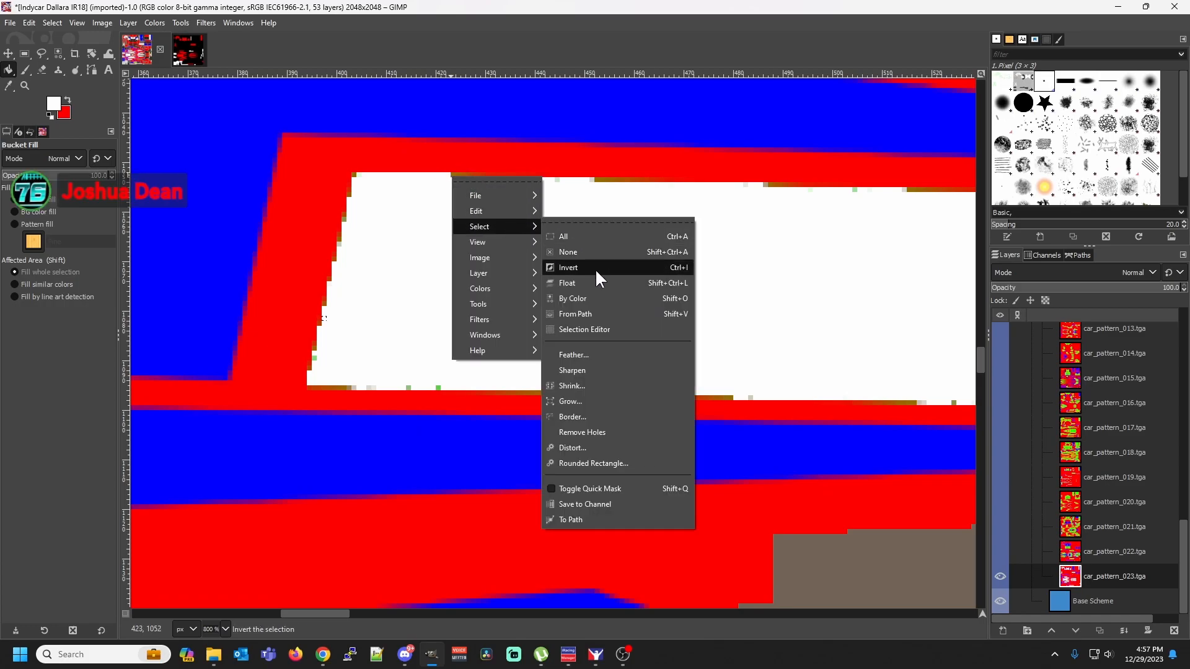
{"action": "left_click", "coordinate": [592, 298]}
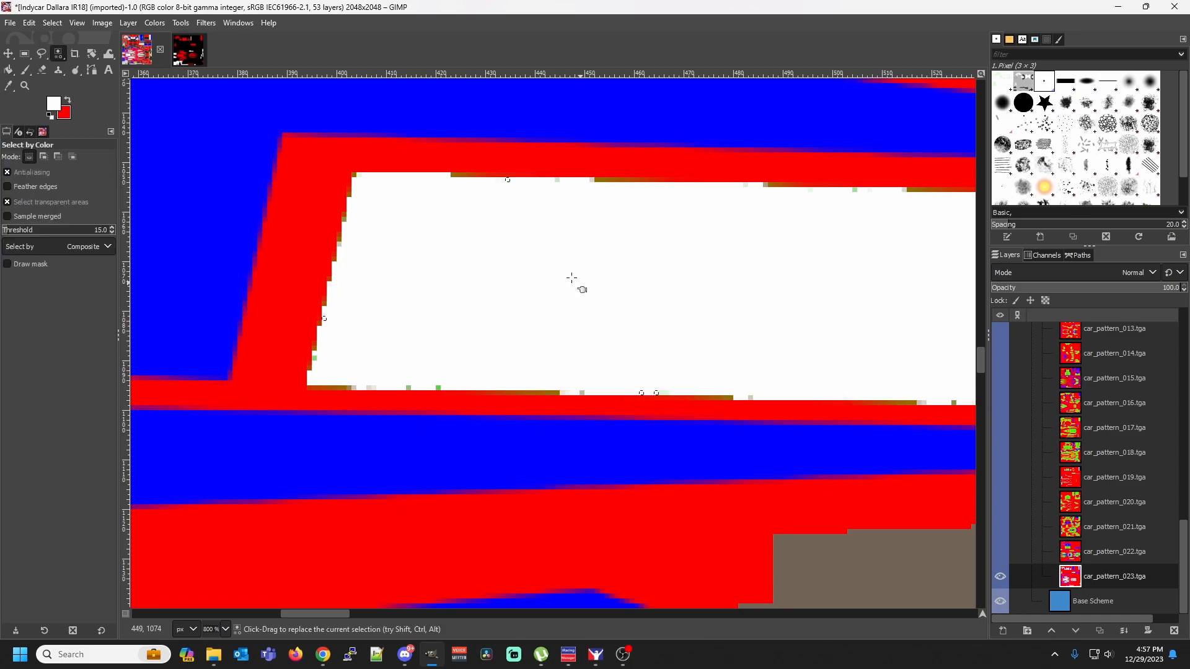
{"action": "left_click", "coordinate": [456, 175]}
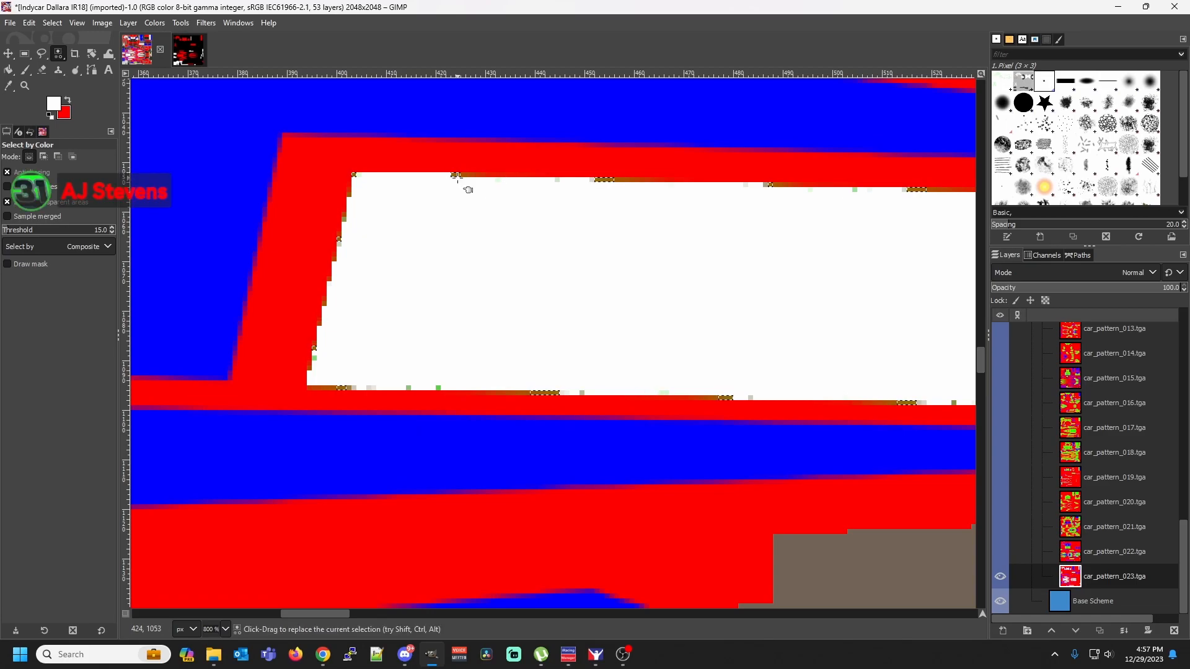
{"action": "key", "text": "shift+b"}
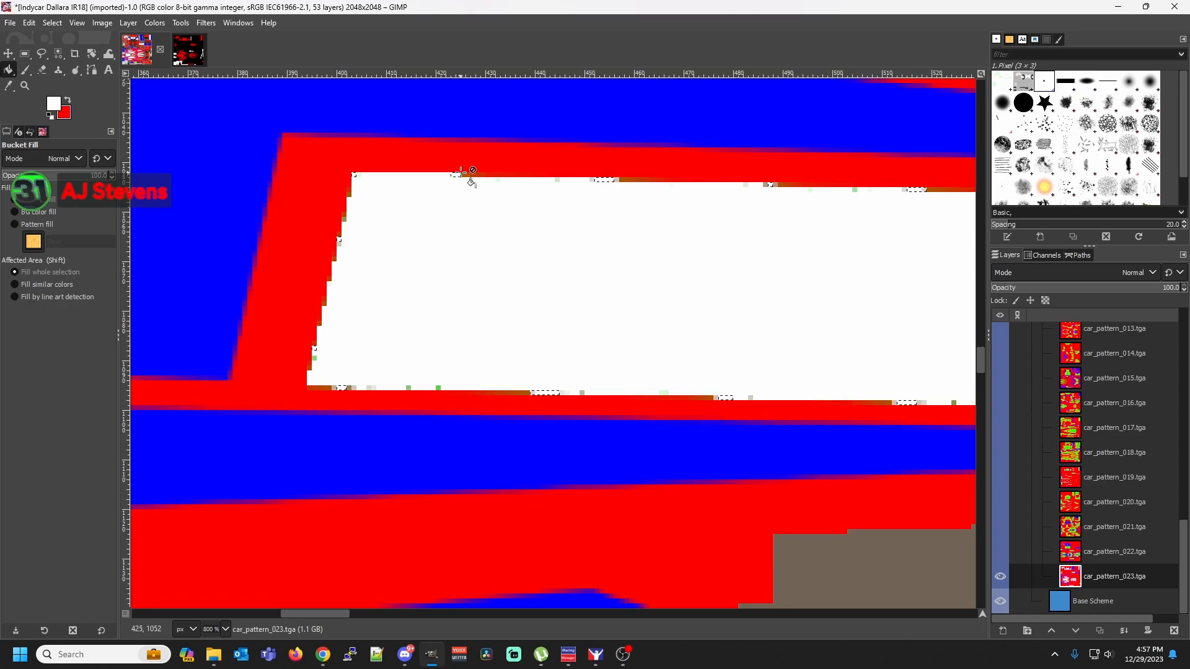
Select two leftover fringe pixel shades on the white stripe's slanted left edge by color, one after the other, filling each with white
{"action": "right_click", "coordinate": [345, 219]}
{"action": "mouse_move", "coordinate": [427, 273]}
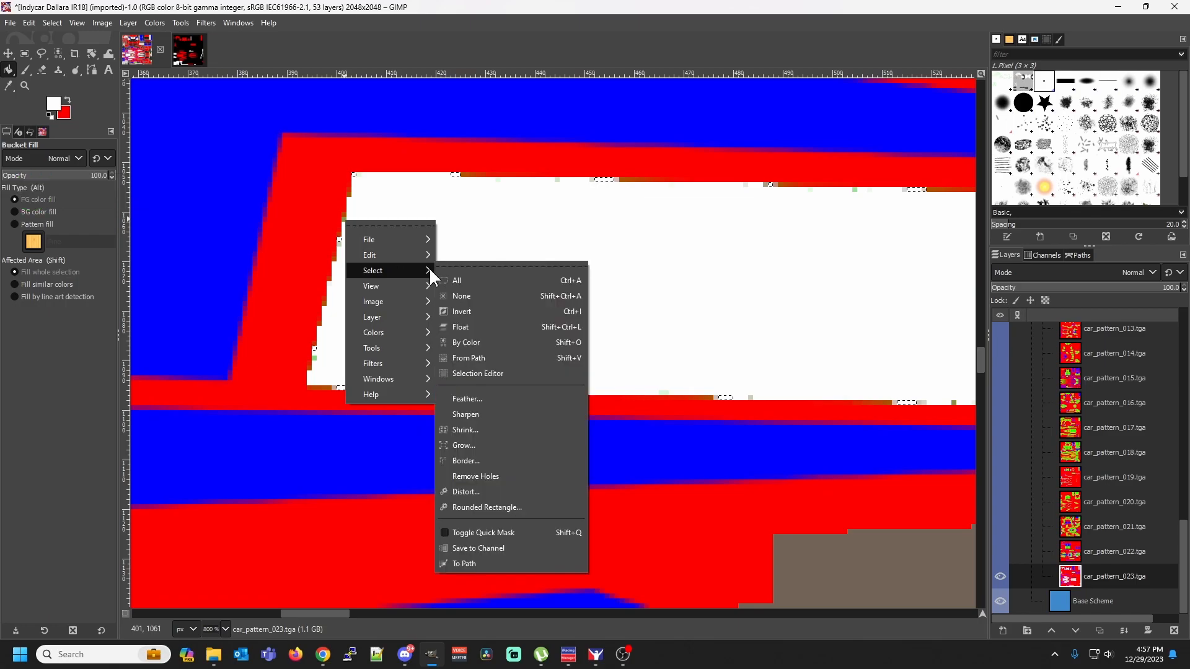
{"action": "left_click", "coordinate": [477, 342]}
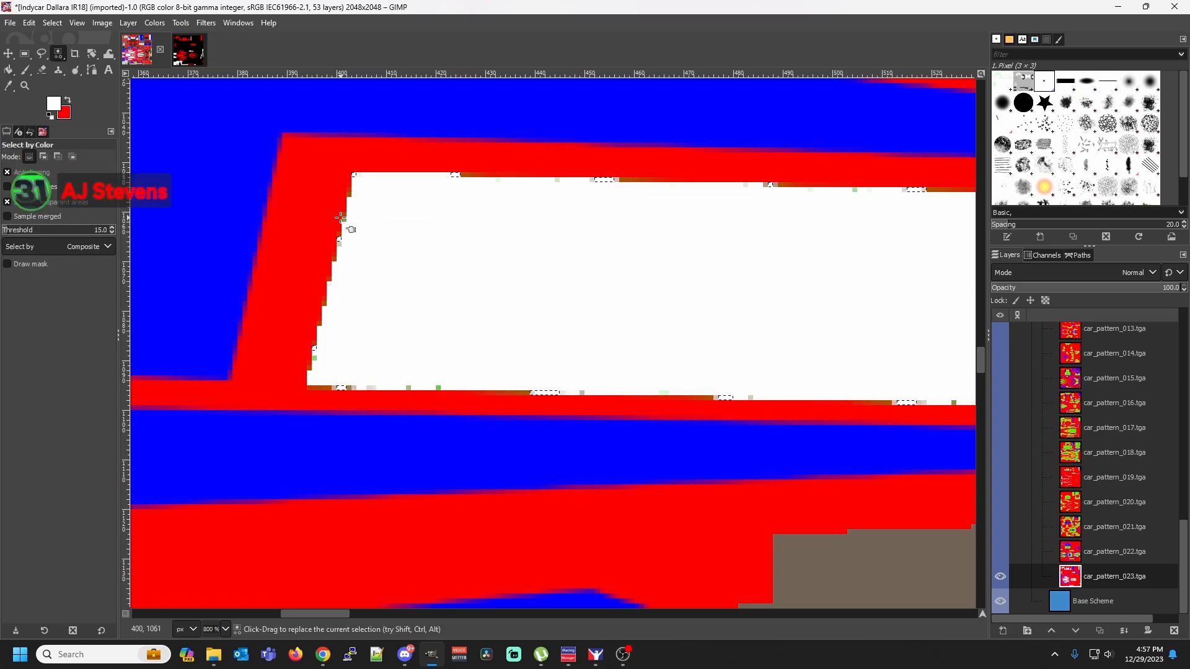
{"action": "key", "text": "shift"}
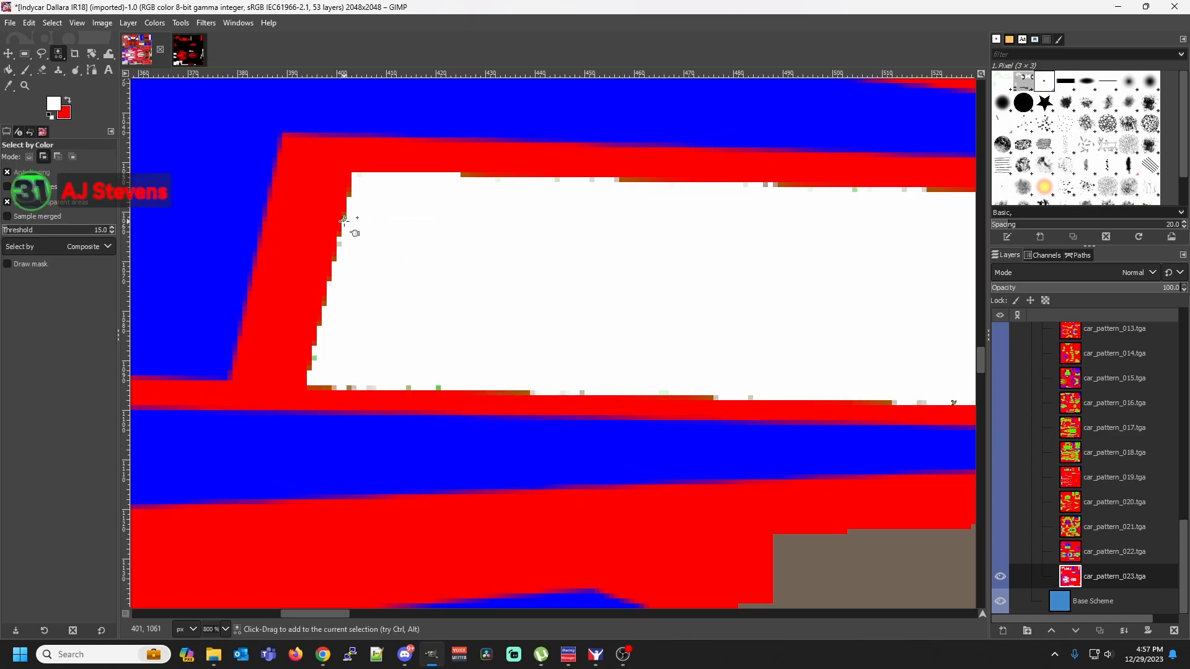
{"action": "key", "text": "shift+b"}
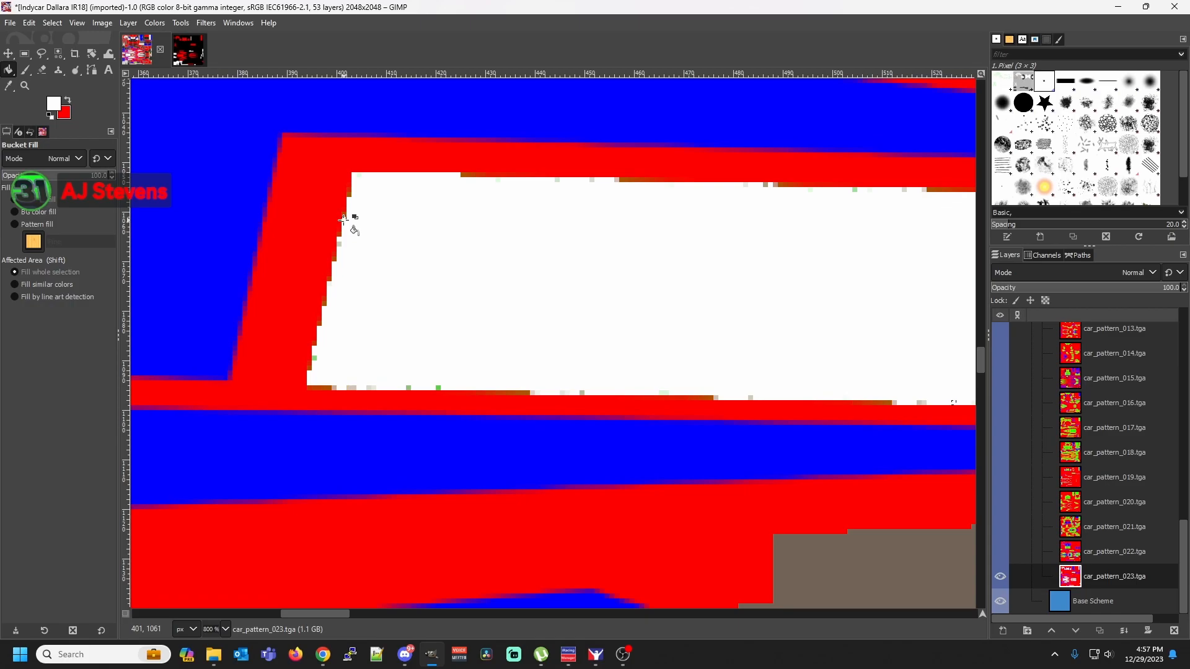
{"action": "right_click", "coordinate": [340, 242]}
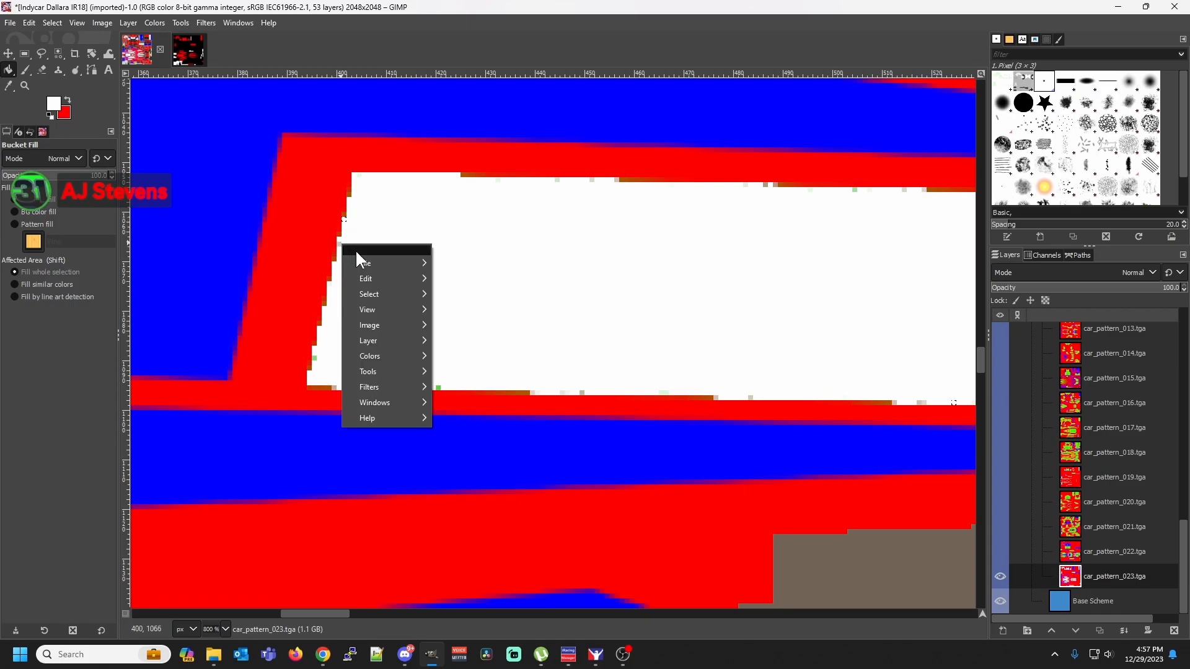
{"action": "mouse_move", "coordinate": [401, 293]}
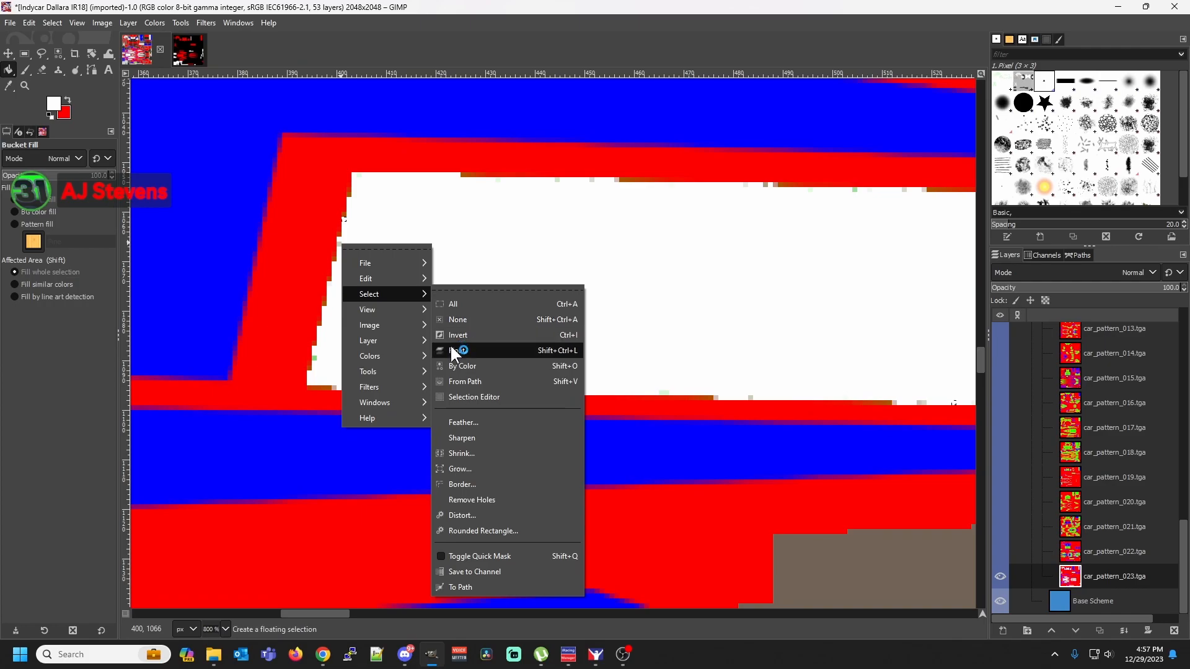
{"action": "left_click", "coordinate": [456, 362]}
{"action": "left_click", "coordinate": [338, 244]}
{"action": "key", "text": "shift+b"}
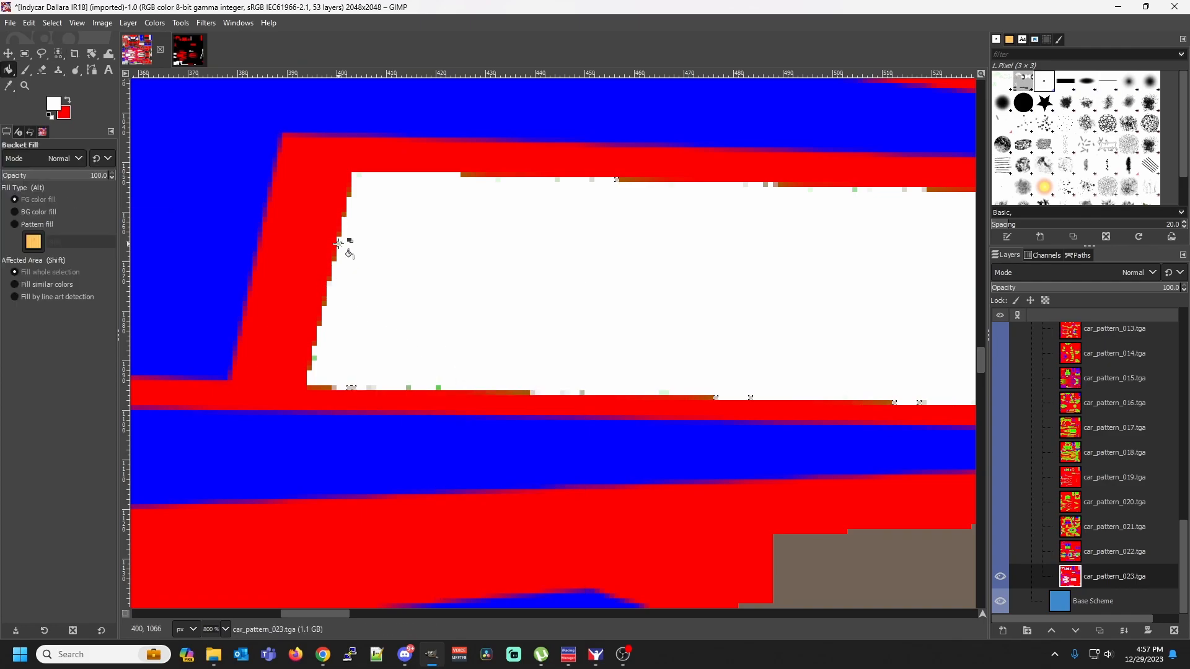
Select the pale off-white pixel shade near the start of the white stripe's bottom edge by color and fill it with white
{"action": "right_click", "coordinate": [369, 388]}
{"action": "mouse_move", "coordinate": [425, 440]}
{"action": "left_click", "coordinate": [475, 437]}
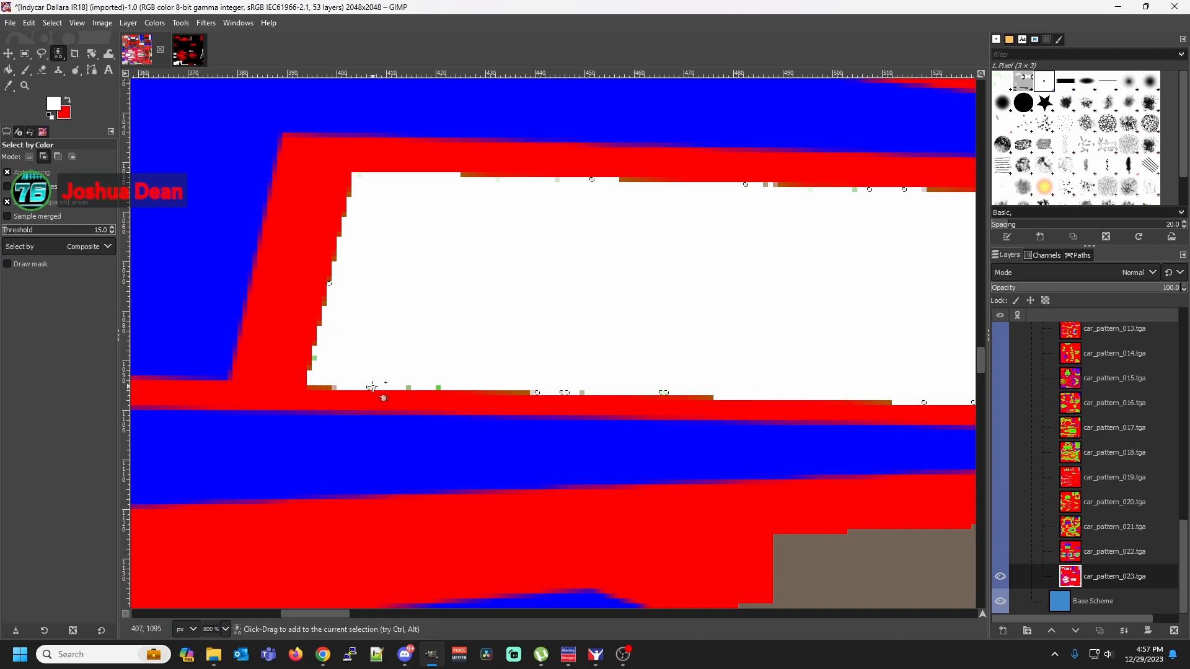
{"action": "key", "text": "shift+b"}
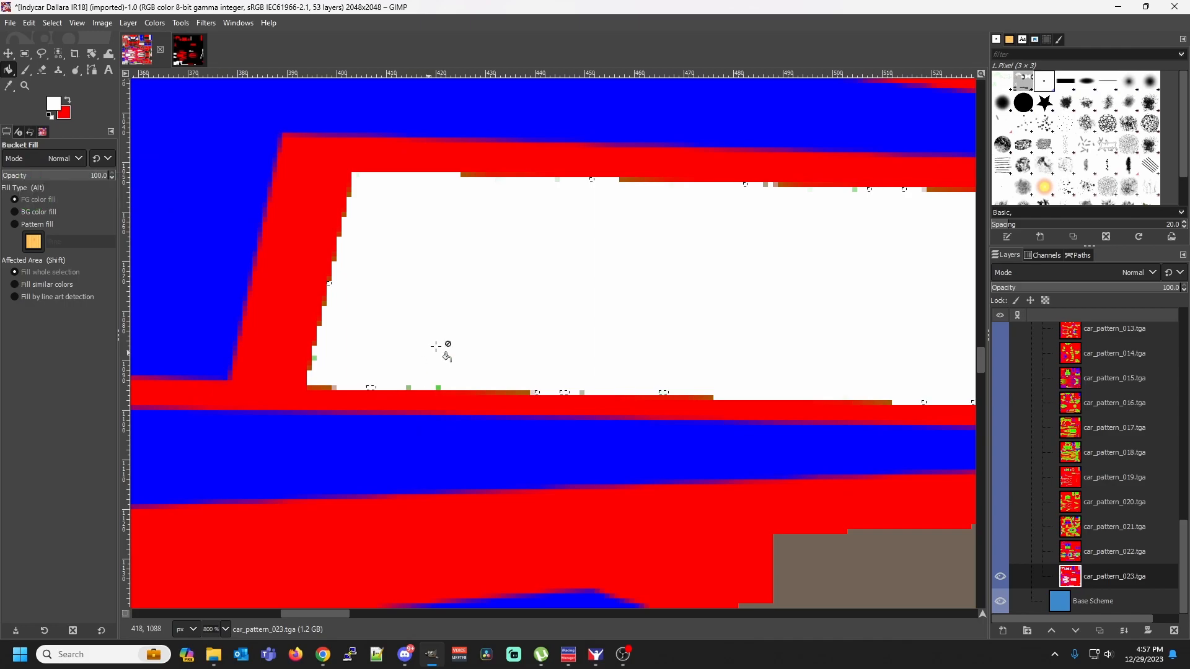
Select the two isolated green pixels on the white stripe's bottom edge by color, brighter one first, and fill each with white
{"action": "right_click", "coordinate": [409, 388]}
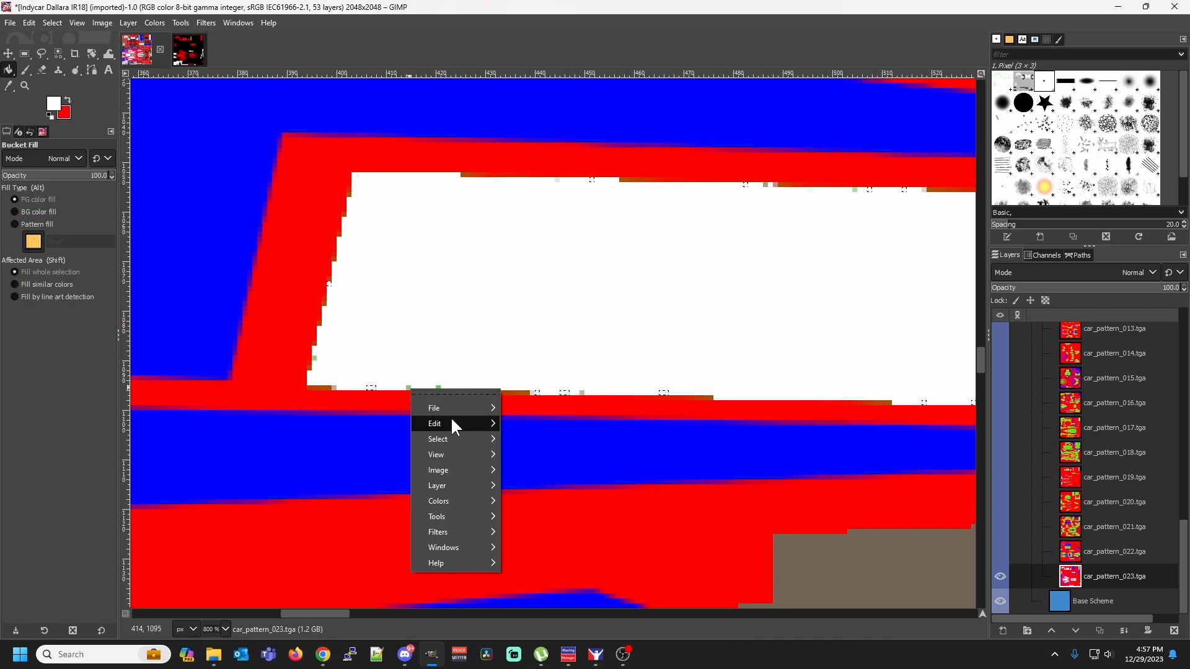
{"action": "mouse_move", "coordinate": [485, 437]}
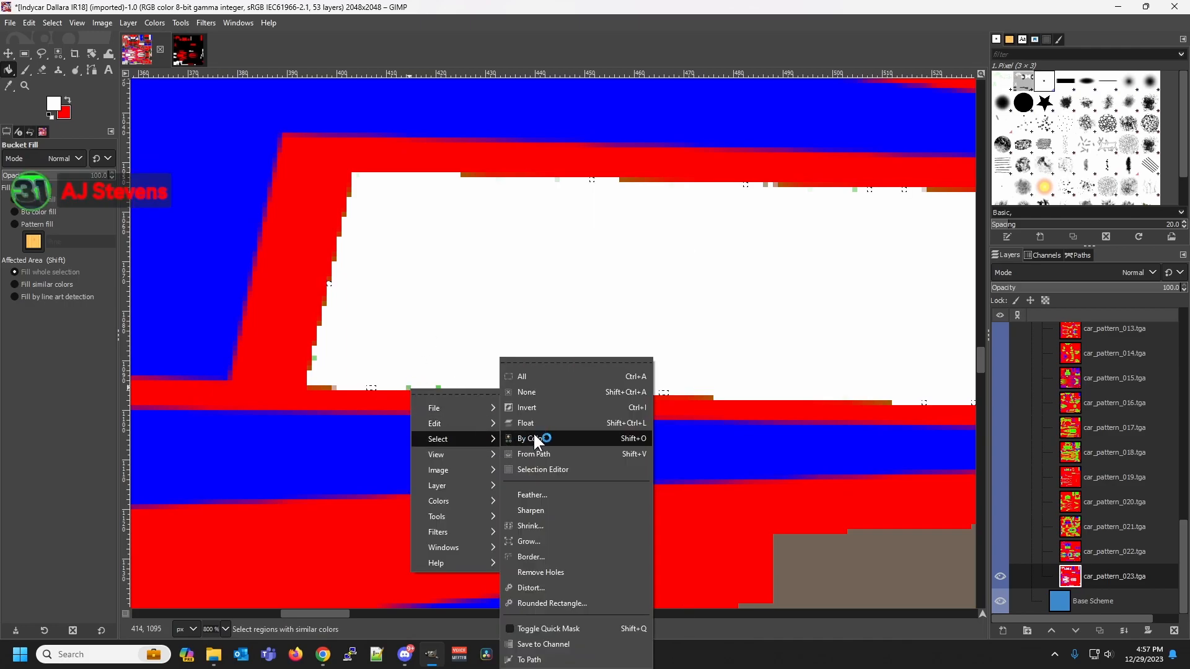
{"action": "left_click", "coordinate": [533, 439]}
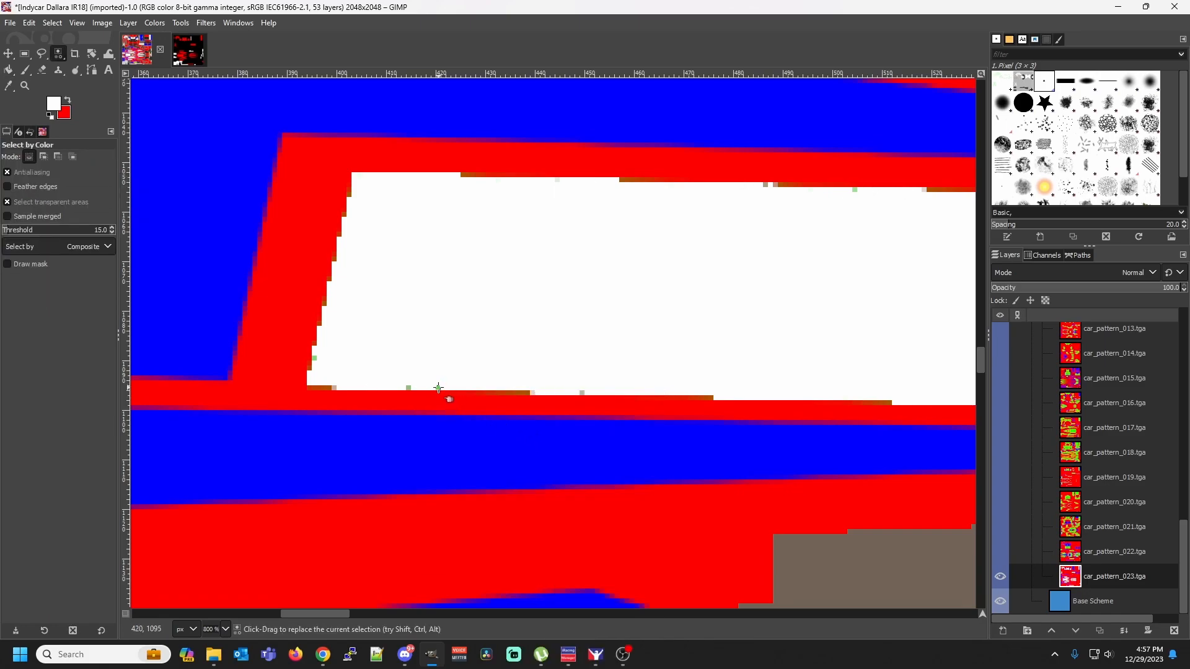
{"action": "key", "text": "shift+b"}
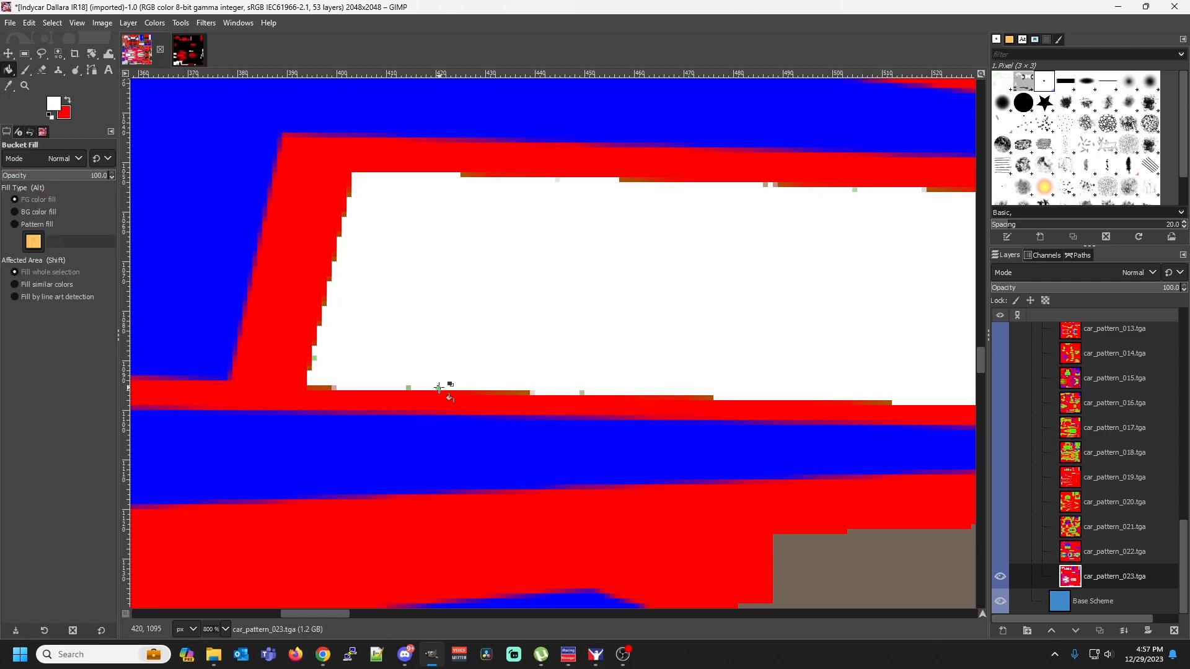
{"action": "right_click", "coordinate": [409, 388]}
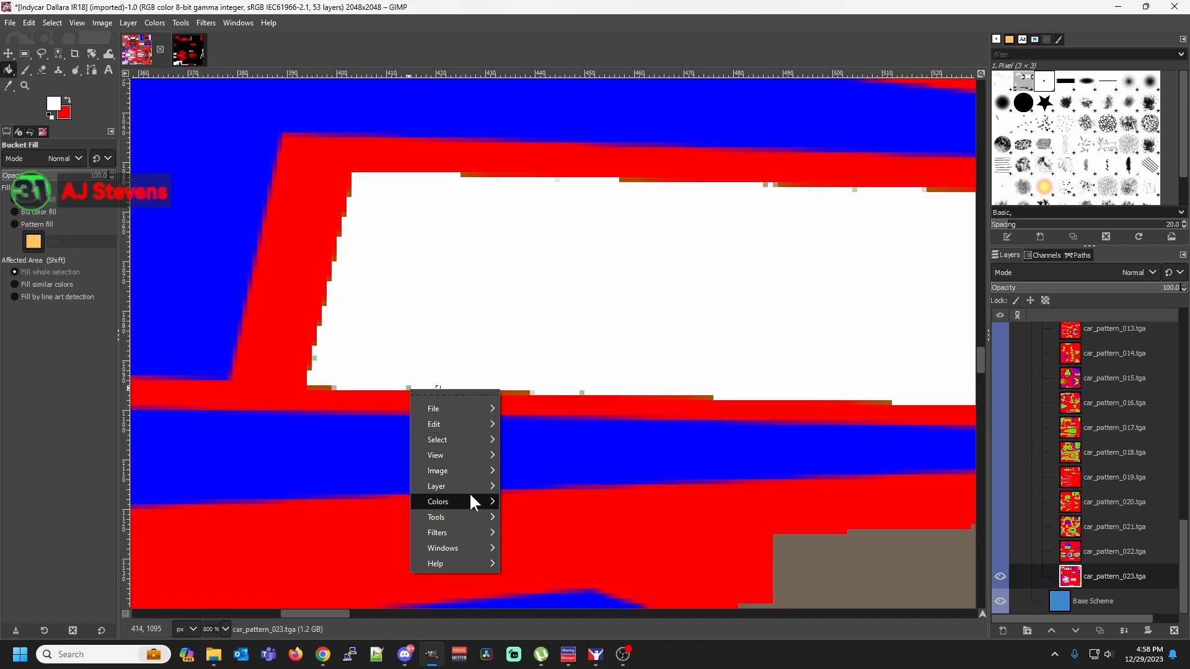
{"action": "mouse_move", "coordinate": [478, 440]}
{"action": "left_click", "coordinate": [530, 439]}
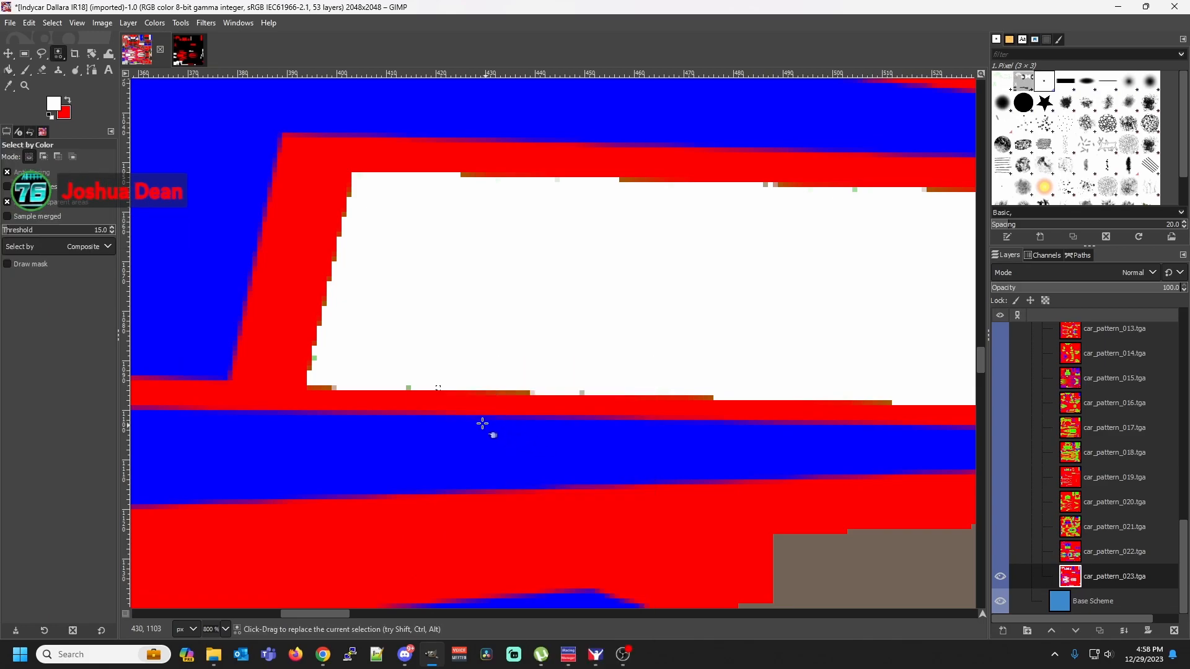
{"action": "key", "text": "shift+b"}
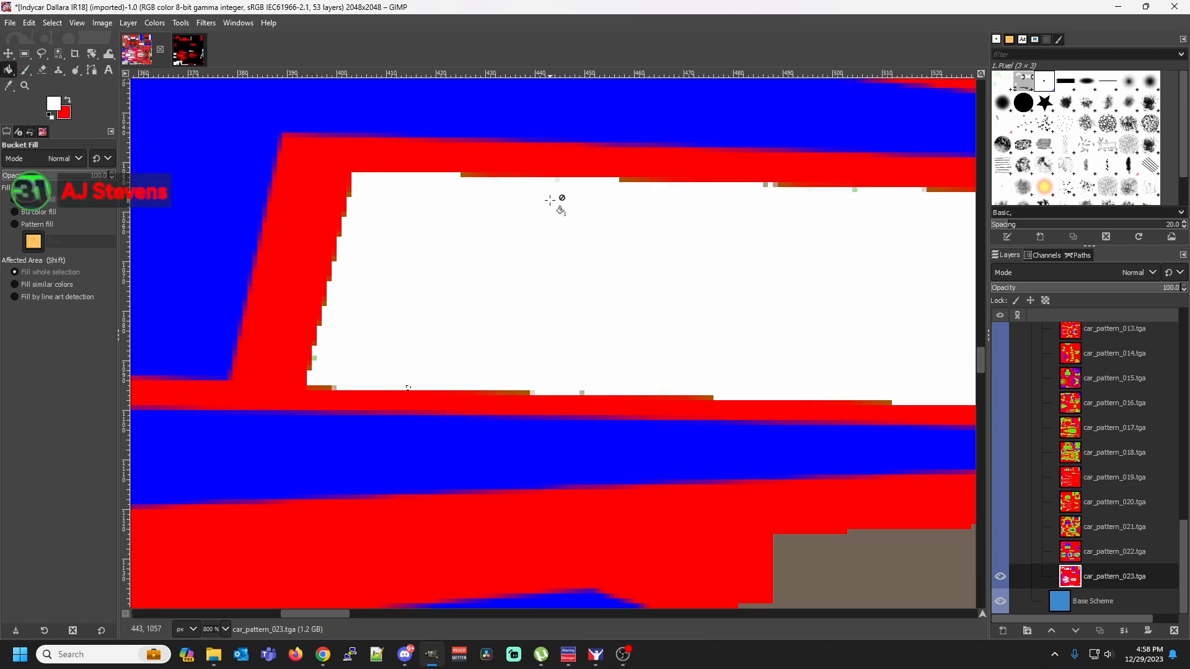
Select the brown fringe shade at the start of the top edge's remaining dark run by color and fill the selection with white
{"action": "right_click", "coordinate": [462, 177]}
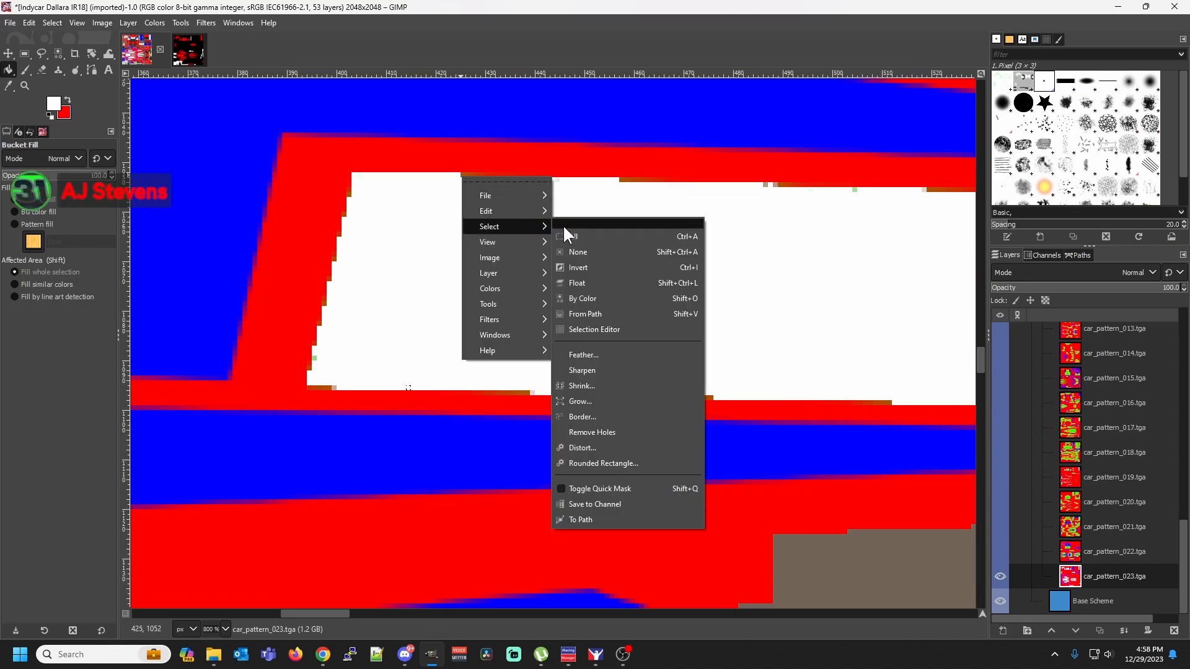
{"action": "left_click", "coordinate": [608, 300]}
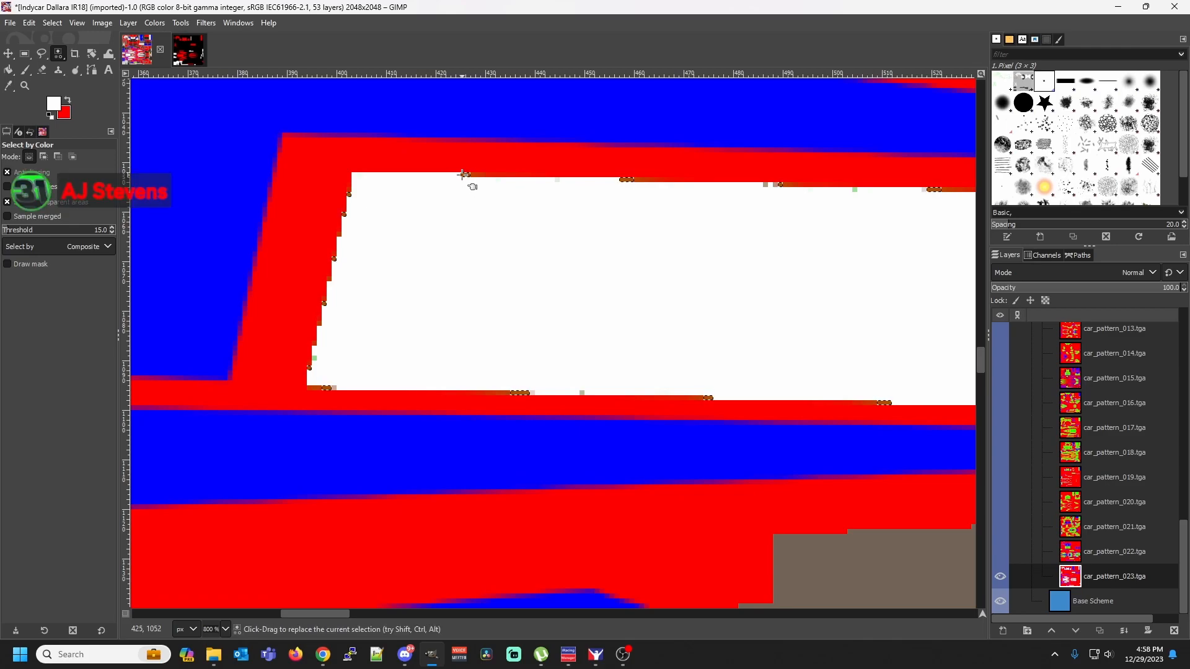
{"action": "key", "text": "shift+b"}
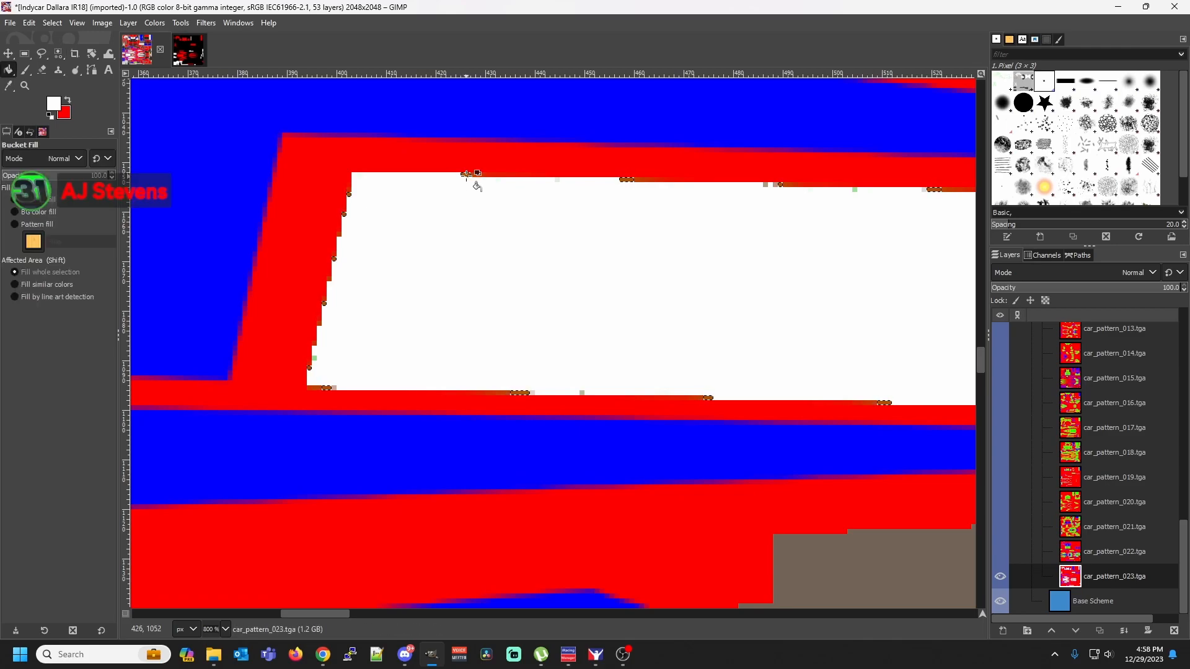
{"action": "left_click", "coordinate": [468, 179]}
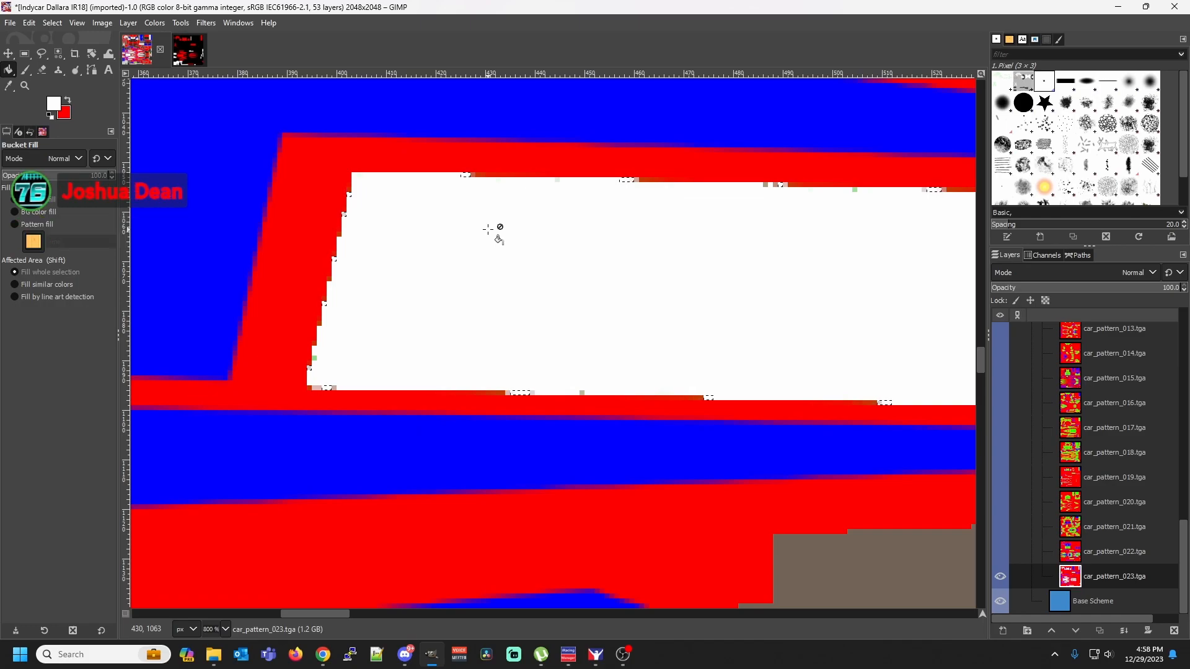
Select the isolated gray-green pixel between the brown runs on the white stripe's bottom edge by color and fill it with white
{"action": "right_click", "coordinate": [582, 393]}
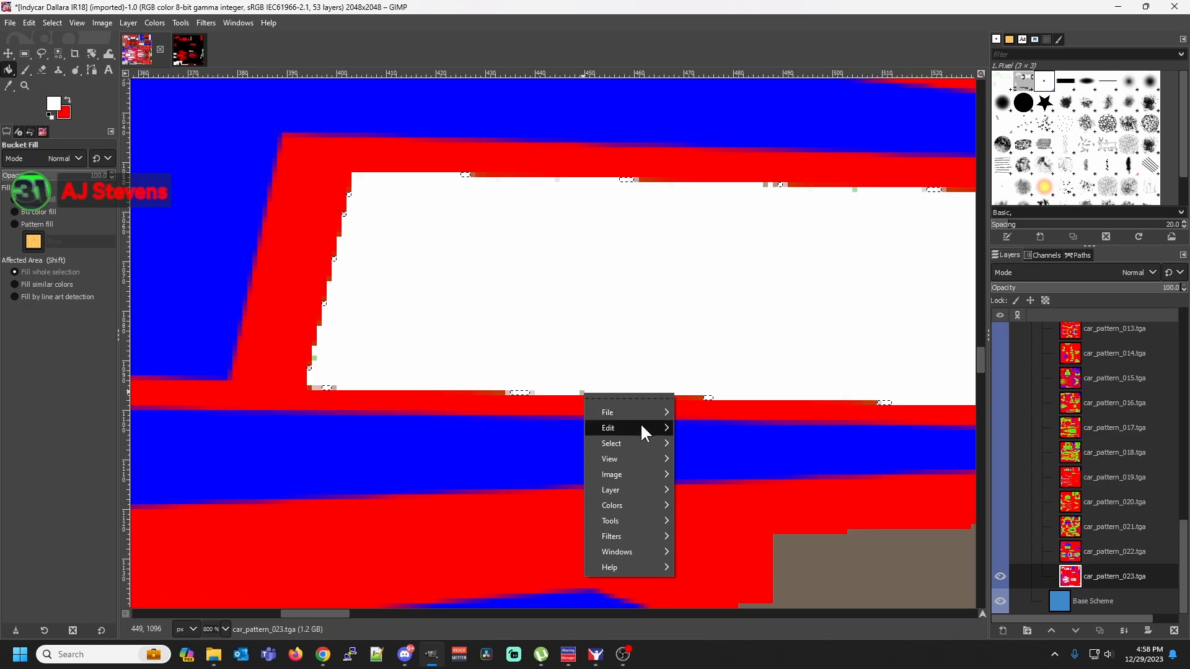
{"action": "mouse_move", "coordinate": [642, 427]}
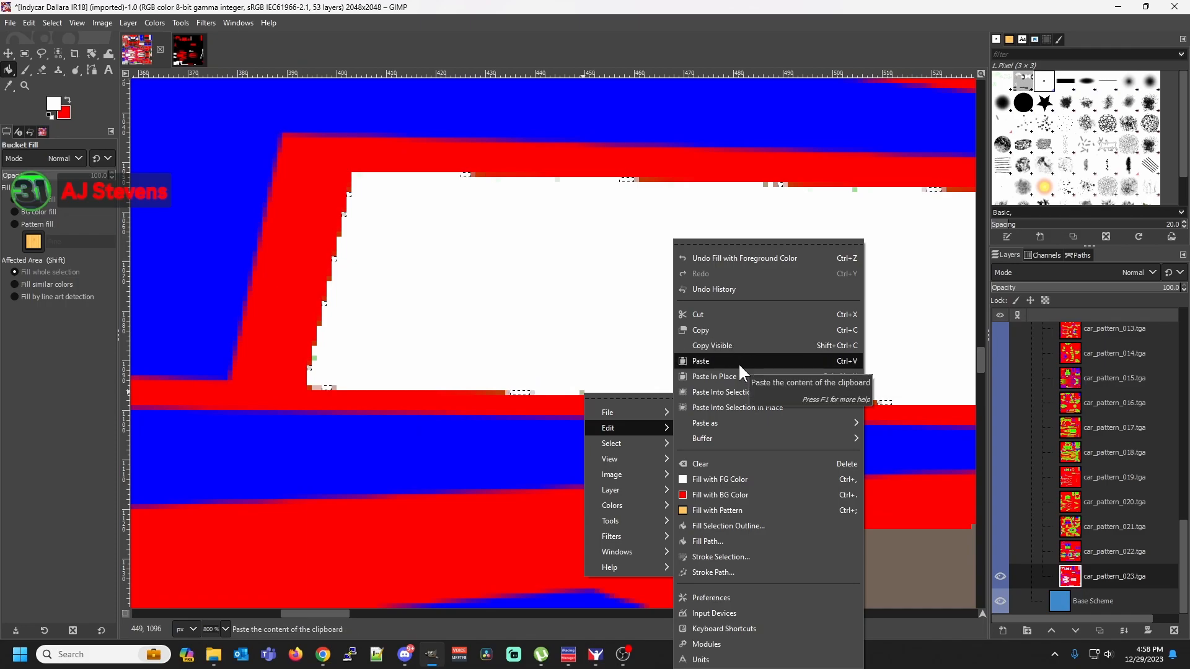
{"action": "mouse_move", "coordinate": [661, 445]}
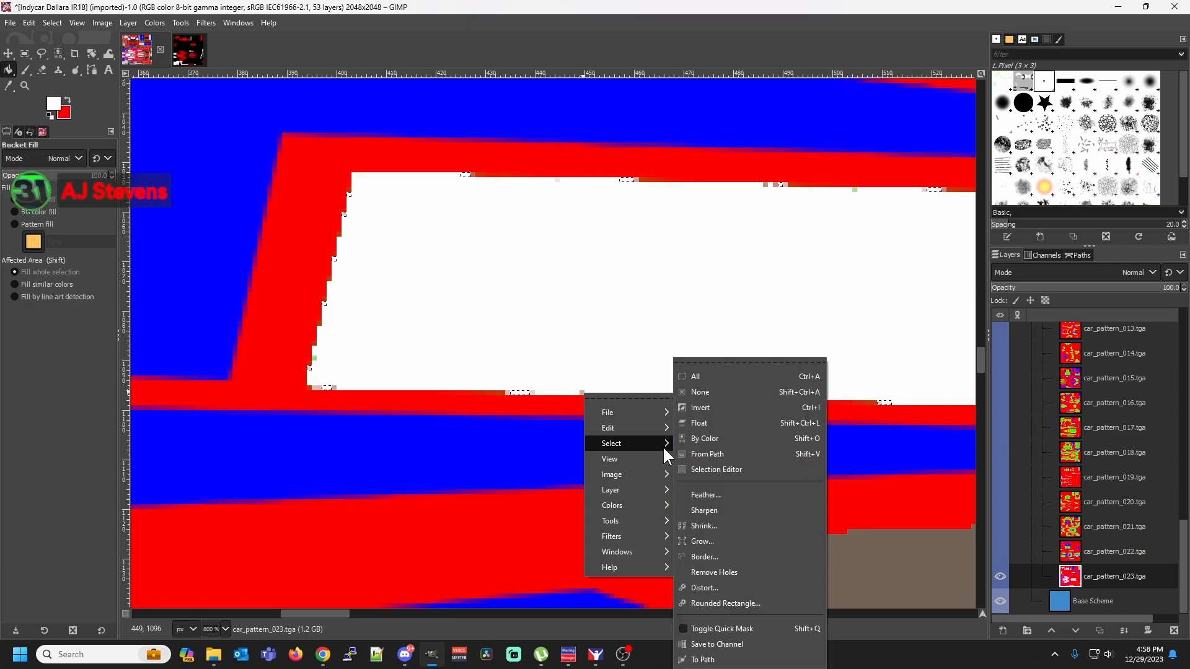
{"action": "left_click", "coordinate": [704, 439]}
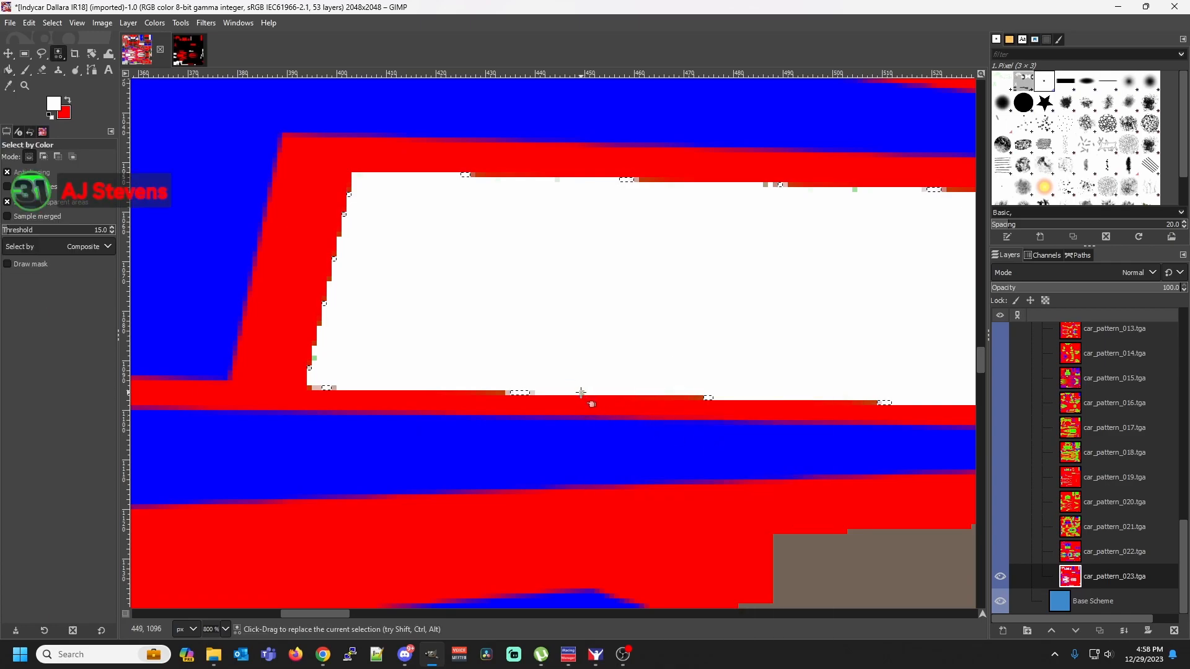
{"action": "key", "text": "shift"}
{"action": "key", "text": "shift+b"}
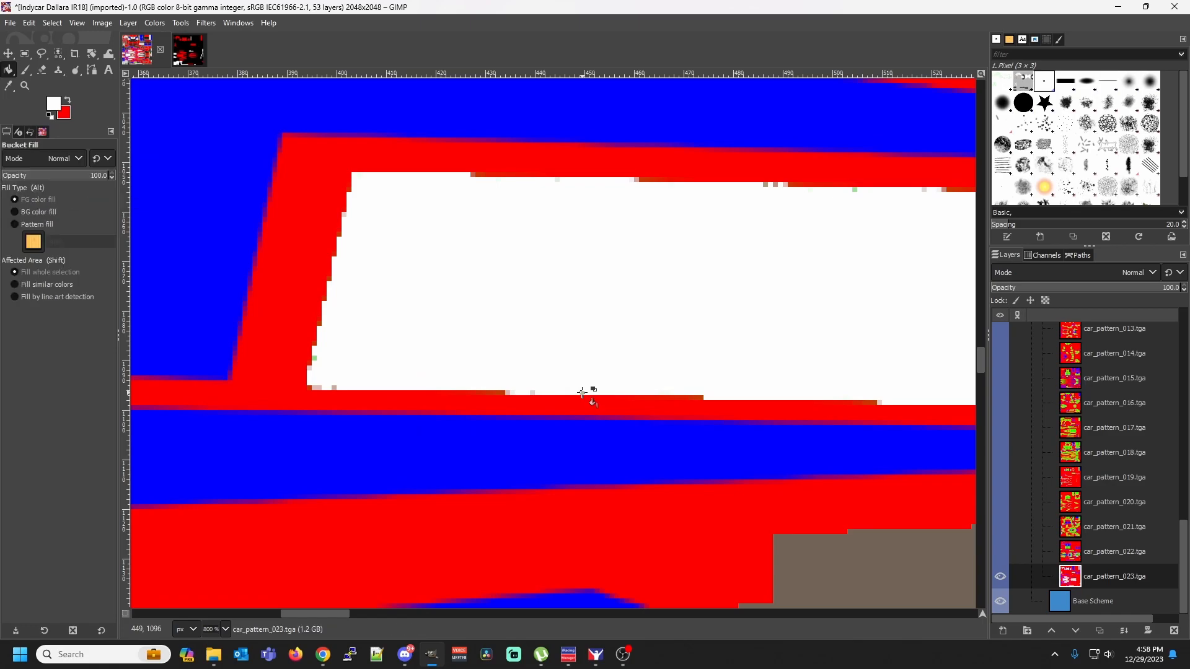
Select the isolated pale pixel just past the first brown run on the white stripe's bottom edge by color and fill it with white
{"action": "right_click", "coordinate": [538, 393]}
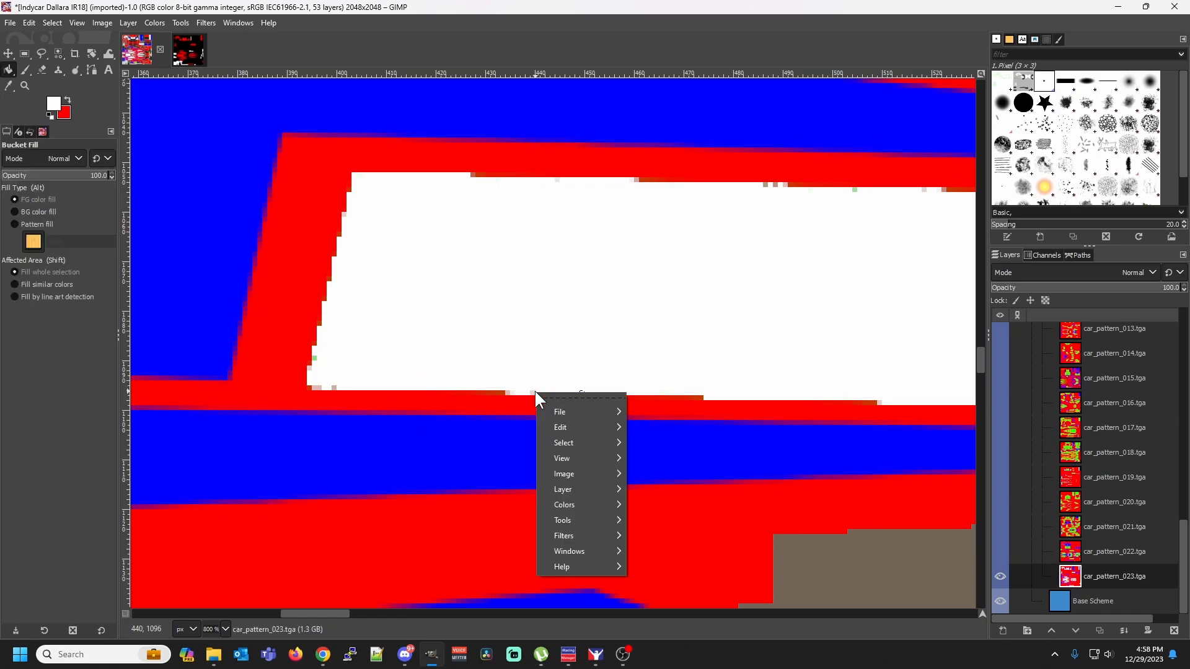
{"action": "mouse_move", "coordinate": [588, 442]}
{"action": "left_click", "coordinate": [656, 437]}
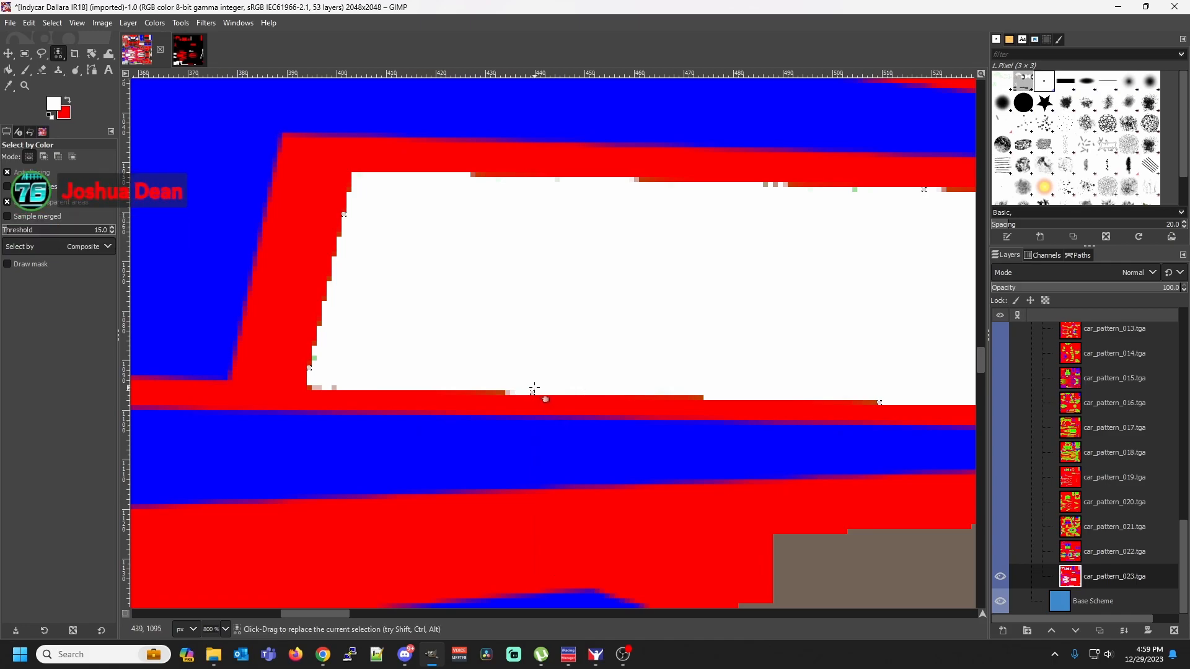
{"action": "key", "text": "shift+b"}
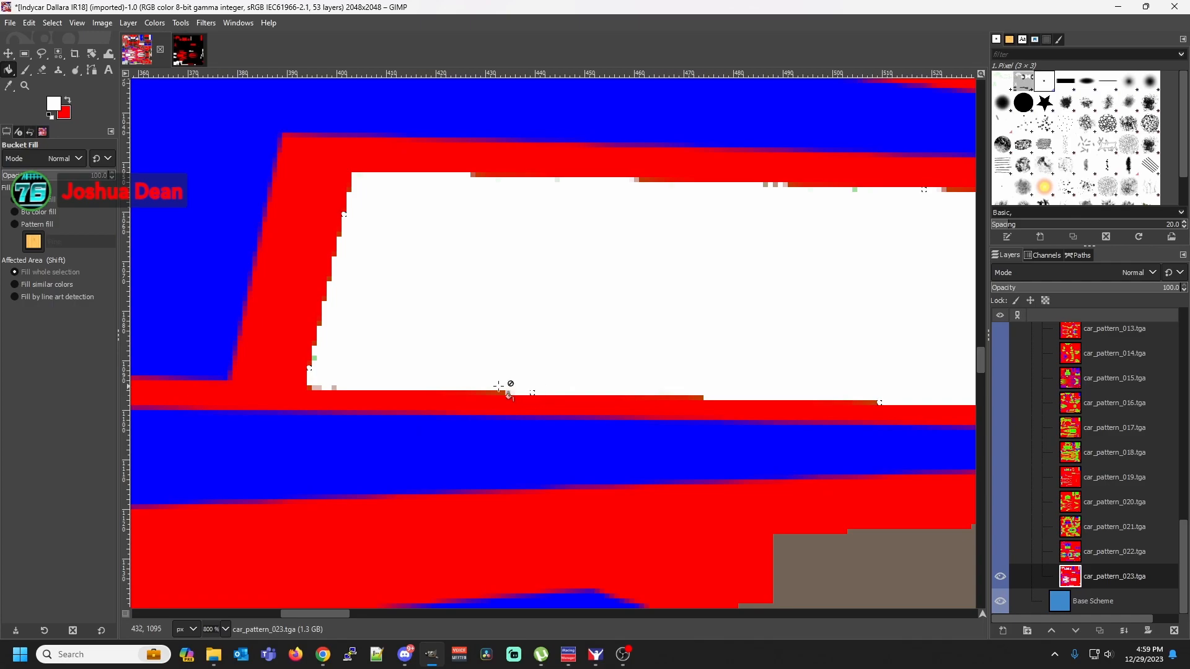
Select the green pixel low on the white stripe's slanted starting edge by color and fill the selection with white
{"action": "right_click", "coordinate": [316, 359]}
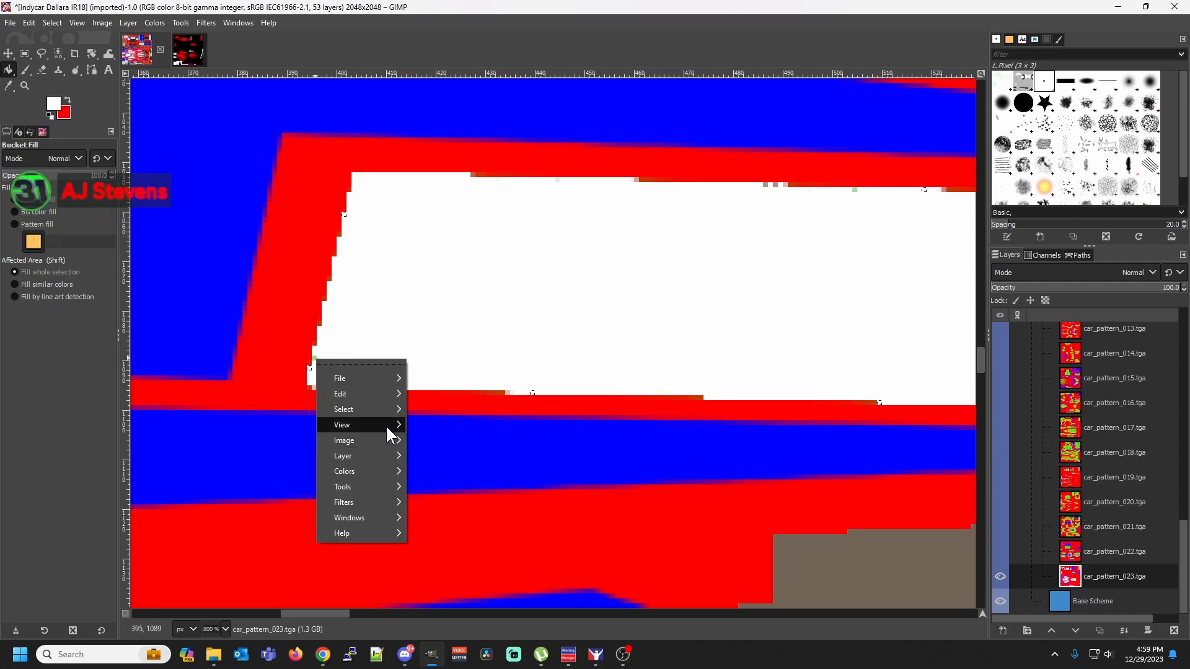
{"action": "mouse_move", "coordinate": [391, 411]}
{"action": "left_click", "coordinate": [453, 439]}
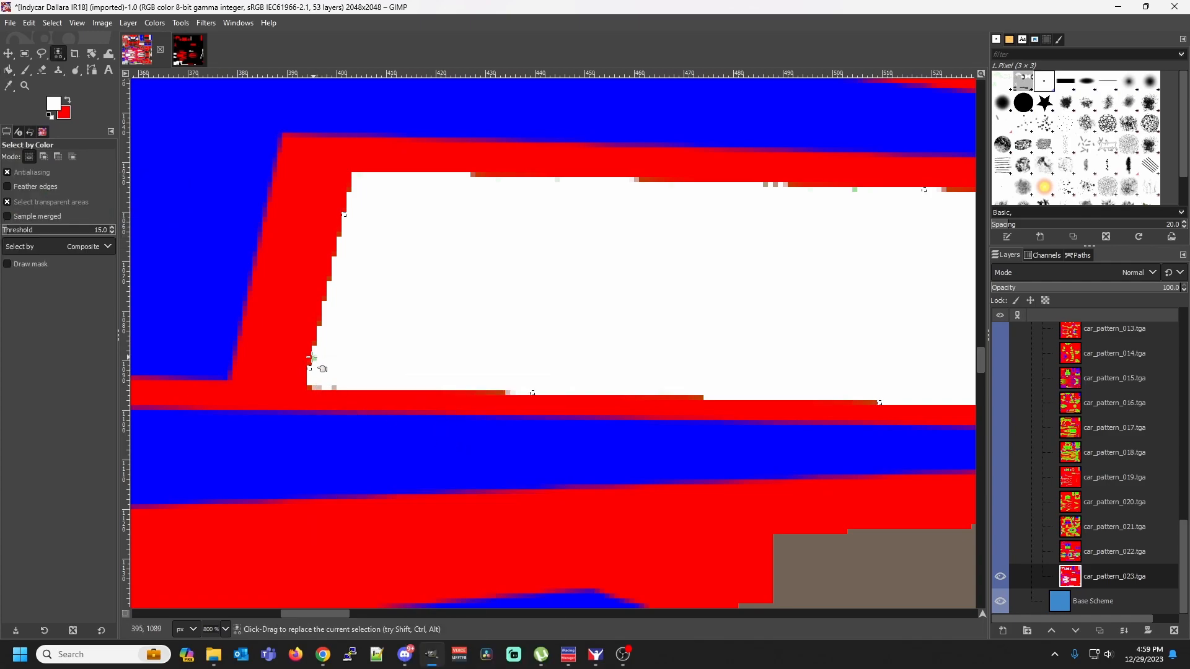
{"action": "key", "text": "shift+b"}
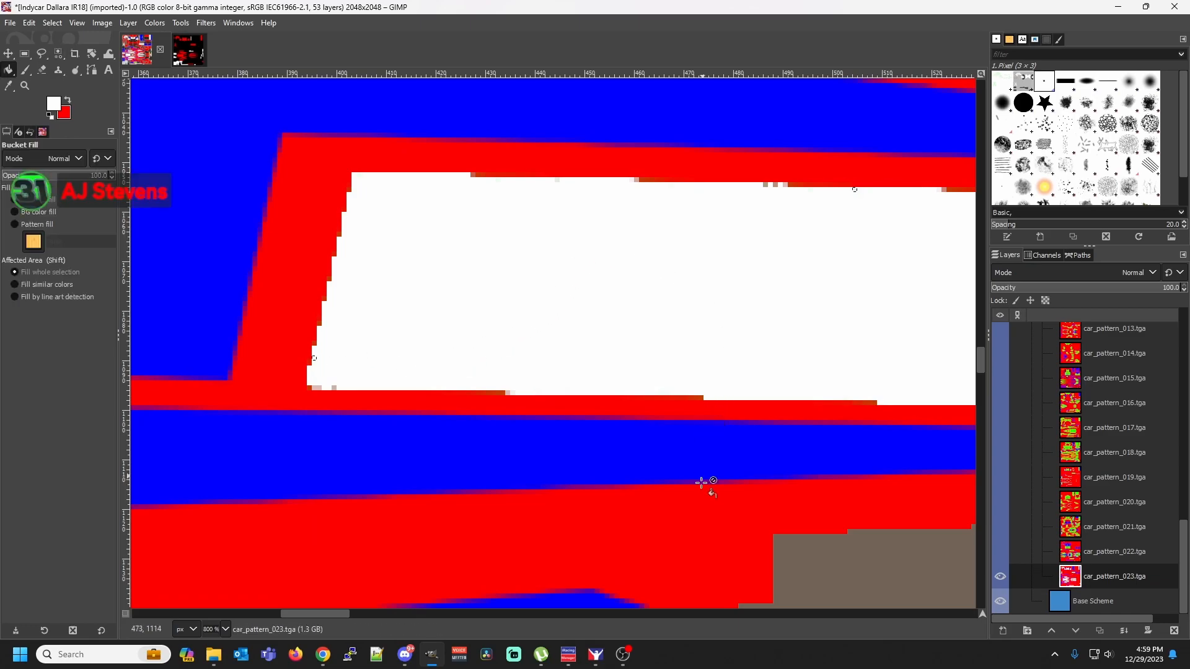
Select the light green pixel shade on the top edge of the white stripe's far half by color and fill it with white
{"action": "left_click_drag", "start_coordinate": [330, 616], "coordinate": [403, 613]}
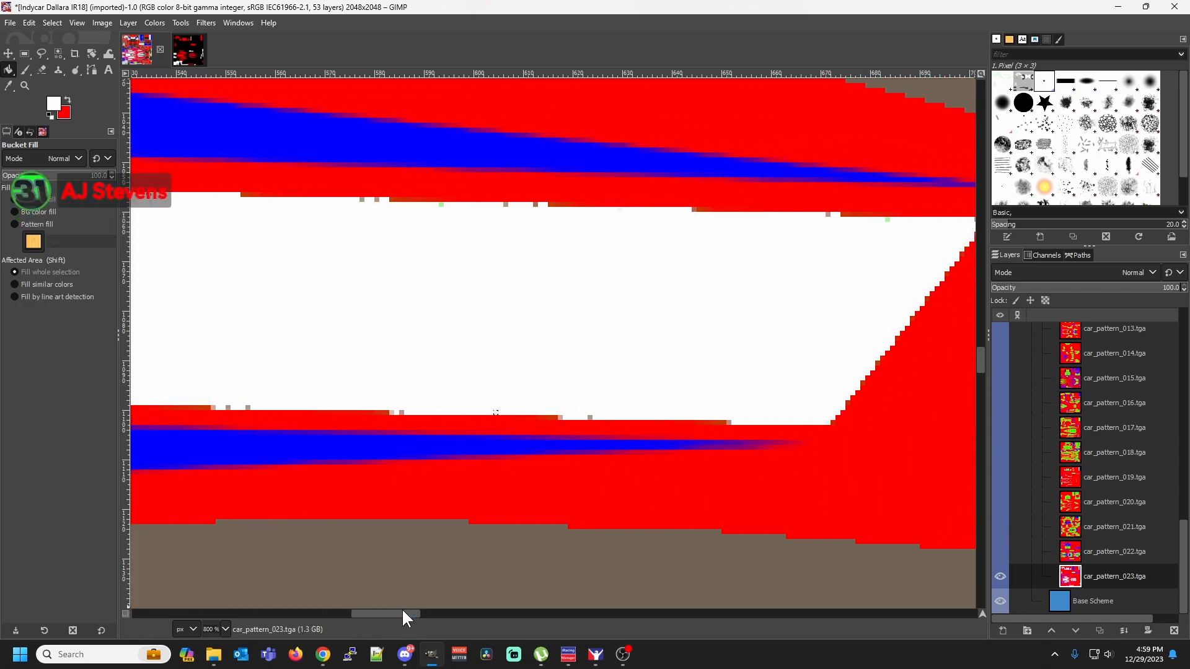
{"action": "right_click", "coordinate": [436, 206]}
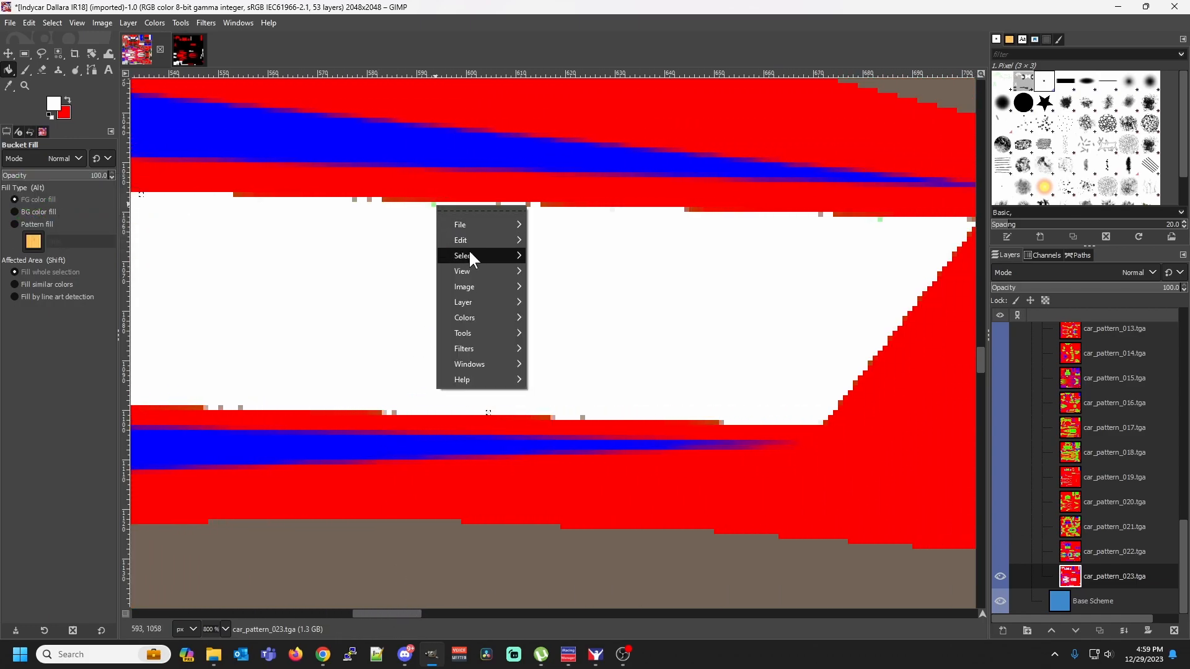
{"action": "mouse_move", "coordinate": [489, 255]}
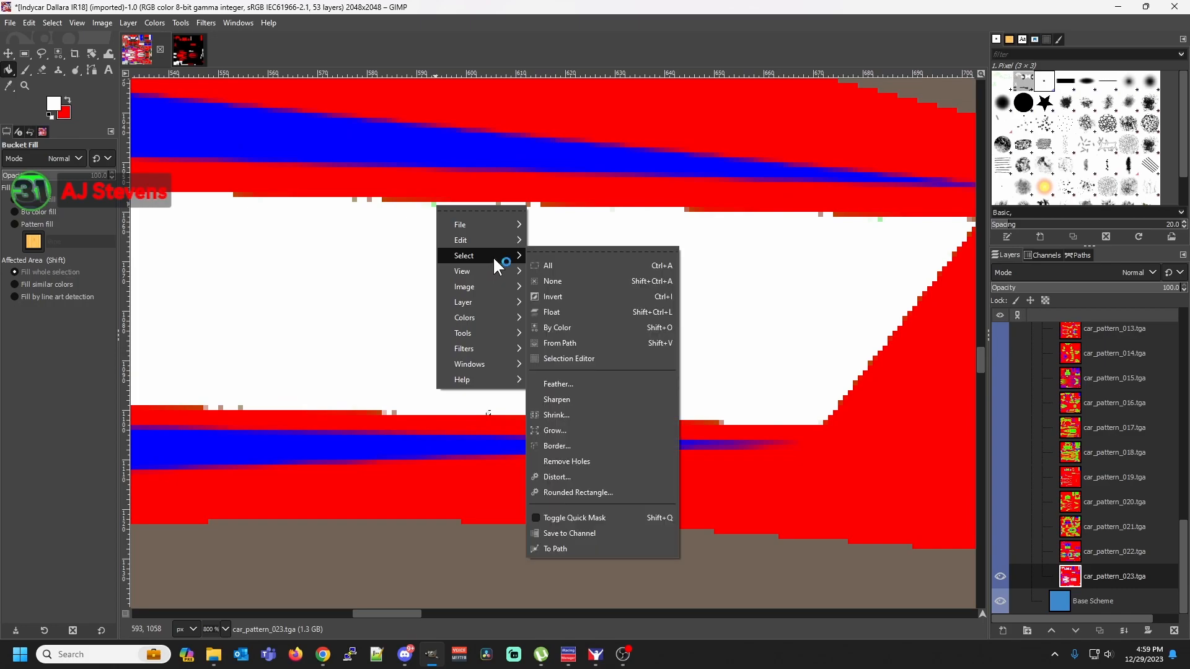
{"action": "left_click", "coordinate": [557, 327]}
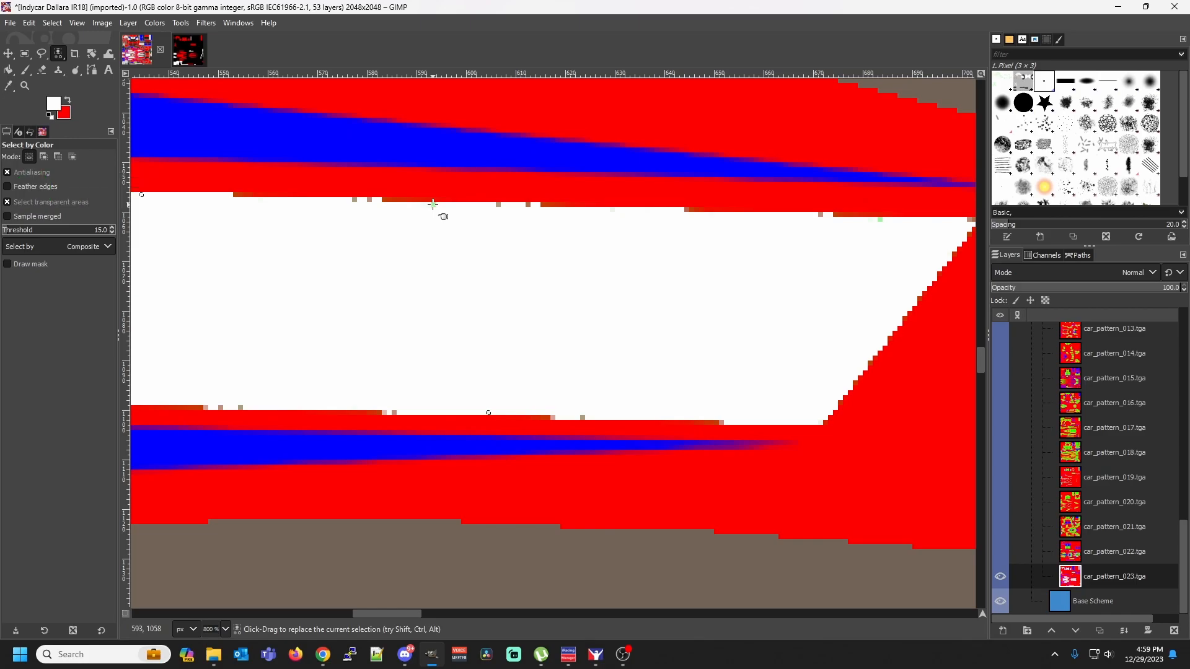
{"action": "key", "text": "shift+b"}
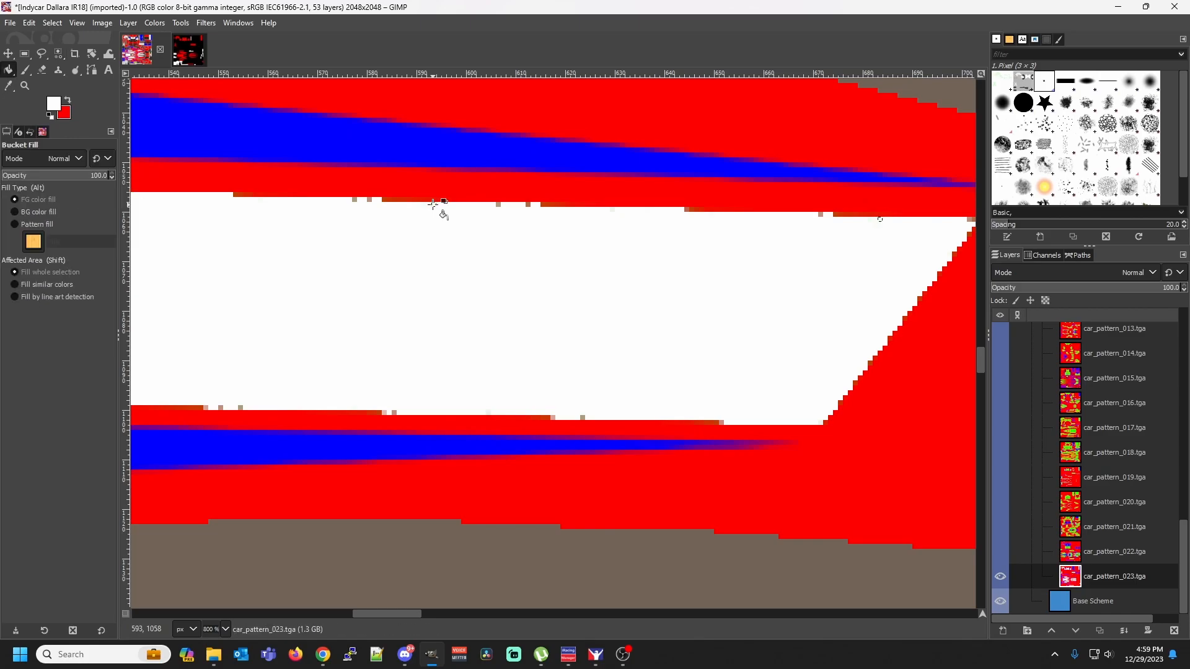
Select the gray-brown pixel before the last brown run on the white stripe's top edge by color and fill that shade with white
{"action": "right_click", "coordinate": [823, 218]}
{"action": "mouse_move", "coordinate": [857, 298]}
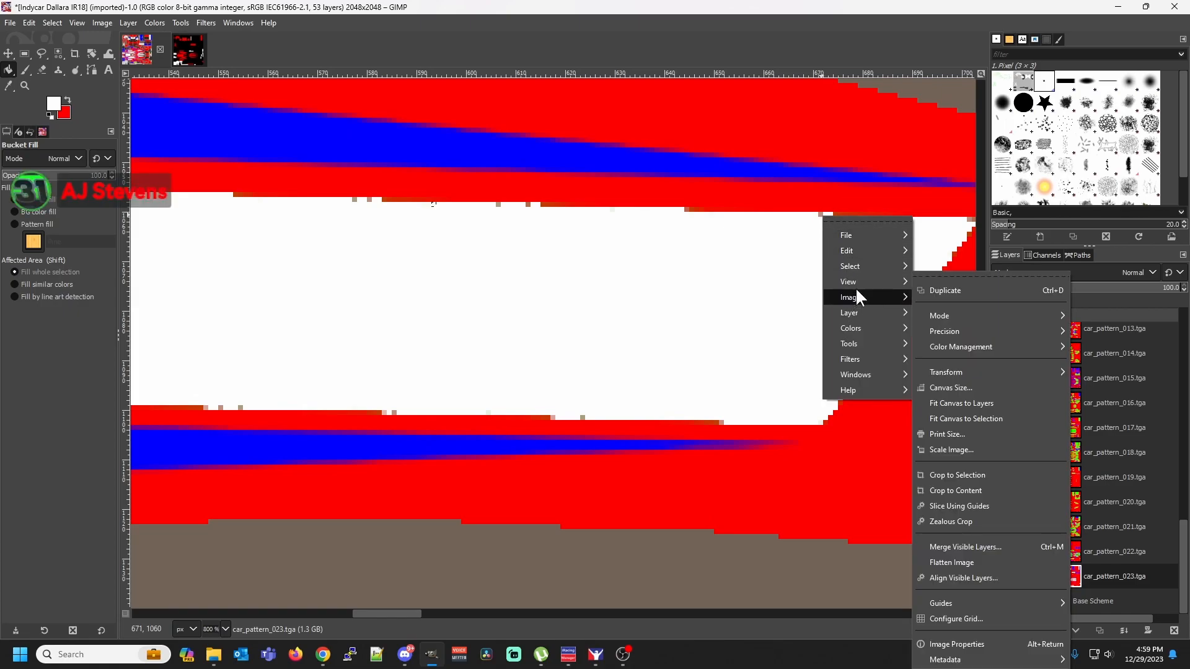
{"action": "left_click", "coordinate": [949, 337]}
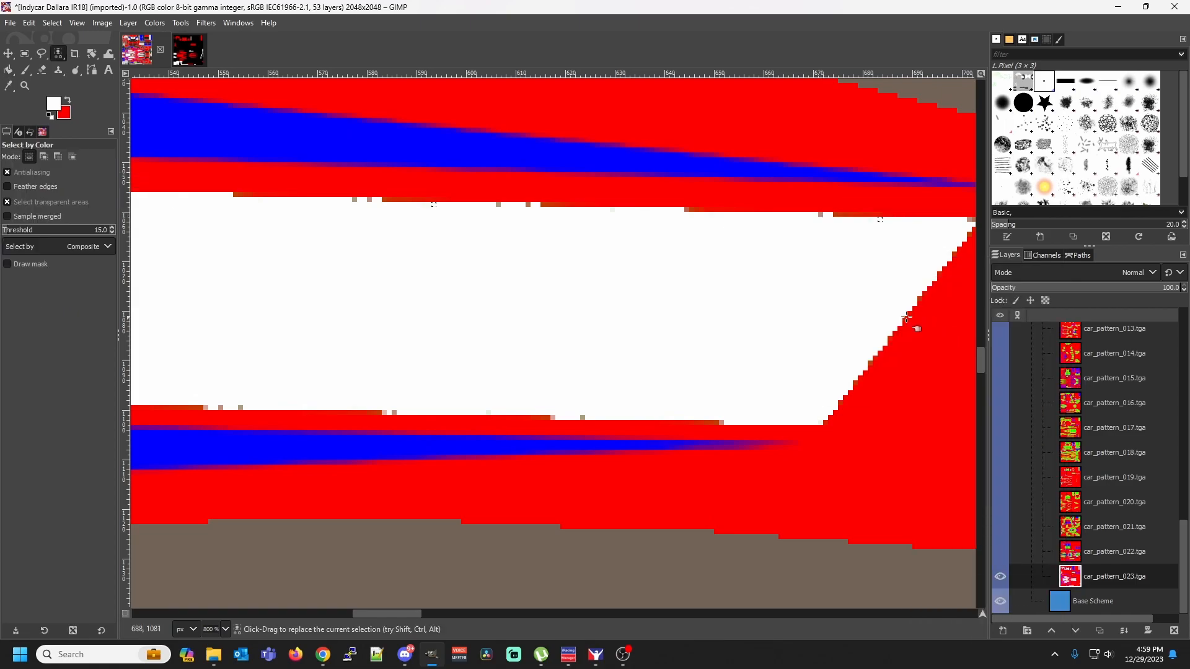
{"action": "left_click", "coordinate": [820, 214]}
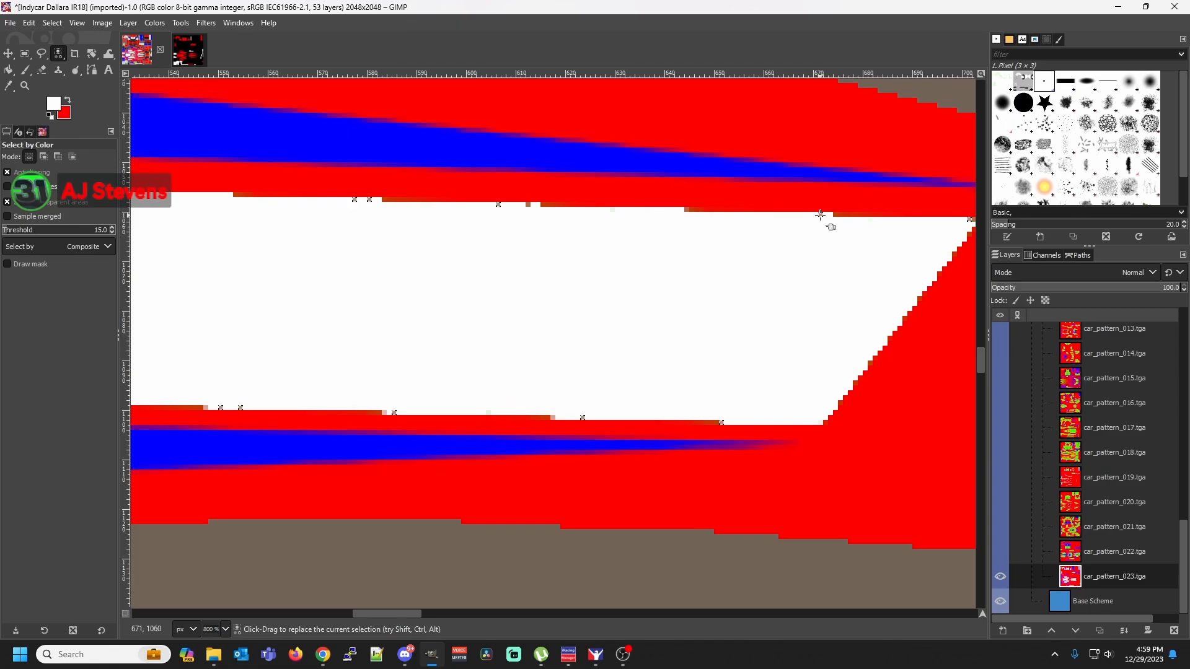
{"action": "key", "text": "shift+b"}
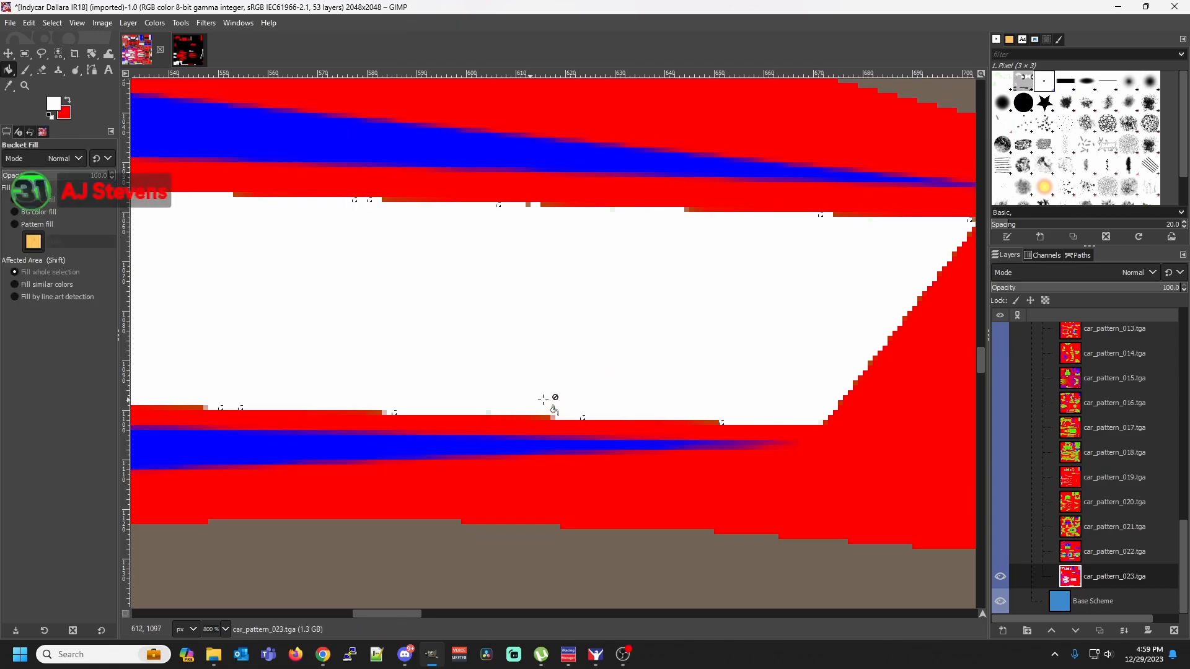
Select the brownish pixel at the white stripe's pointed upper end corner by color and fill the selection with white
{"action": "left_click_drag", "start_coordinate": [412, 612], "coordinate": [427, 595]}
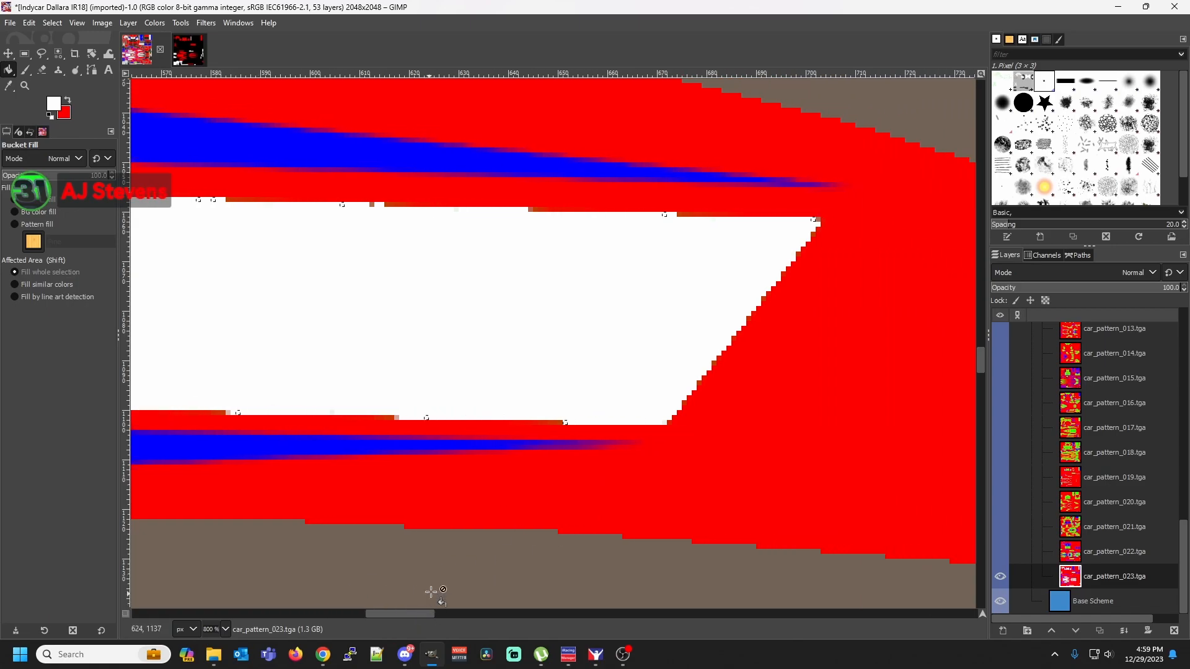
{"action": "right_click", "coordinate": [816, 218]}
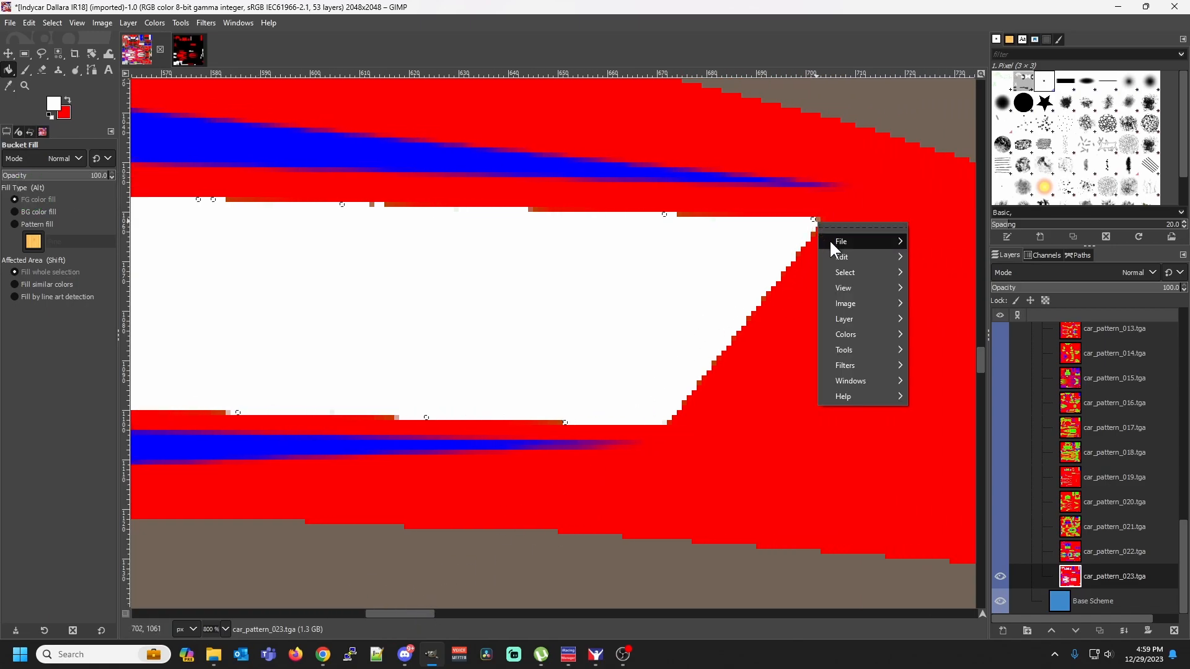
{"action": "mouse_move", "coordinate": [855, 270]}
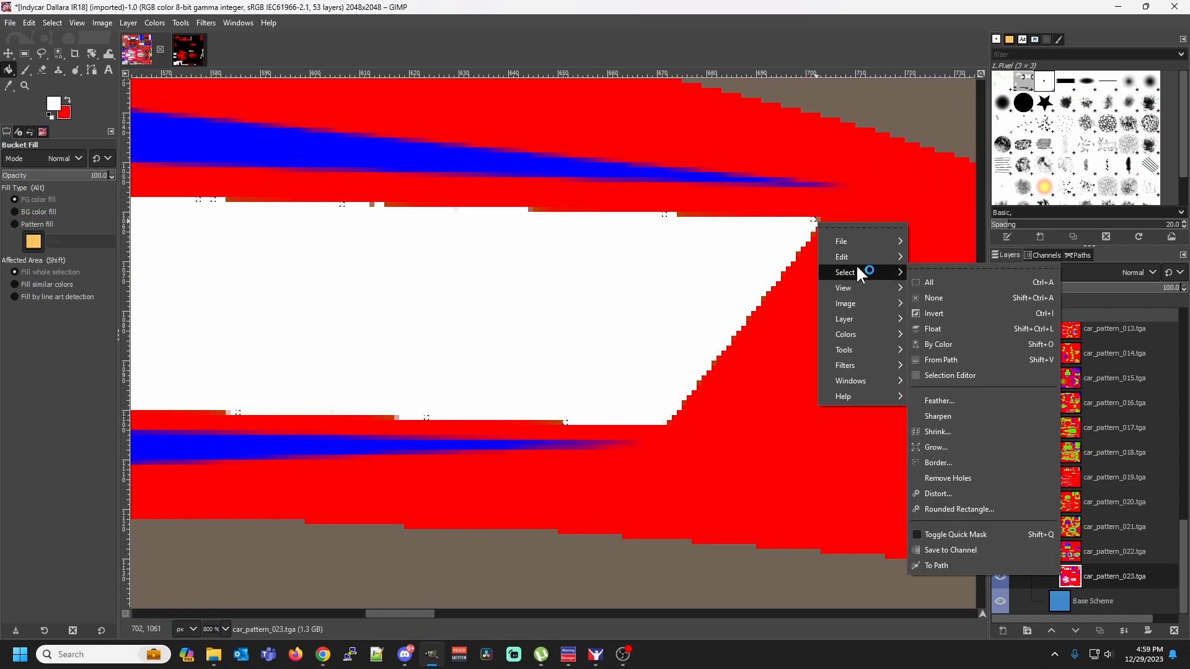
{"action": "left_click", "coordinate": [946, 345]}
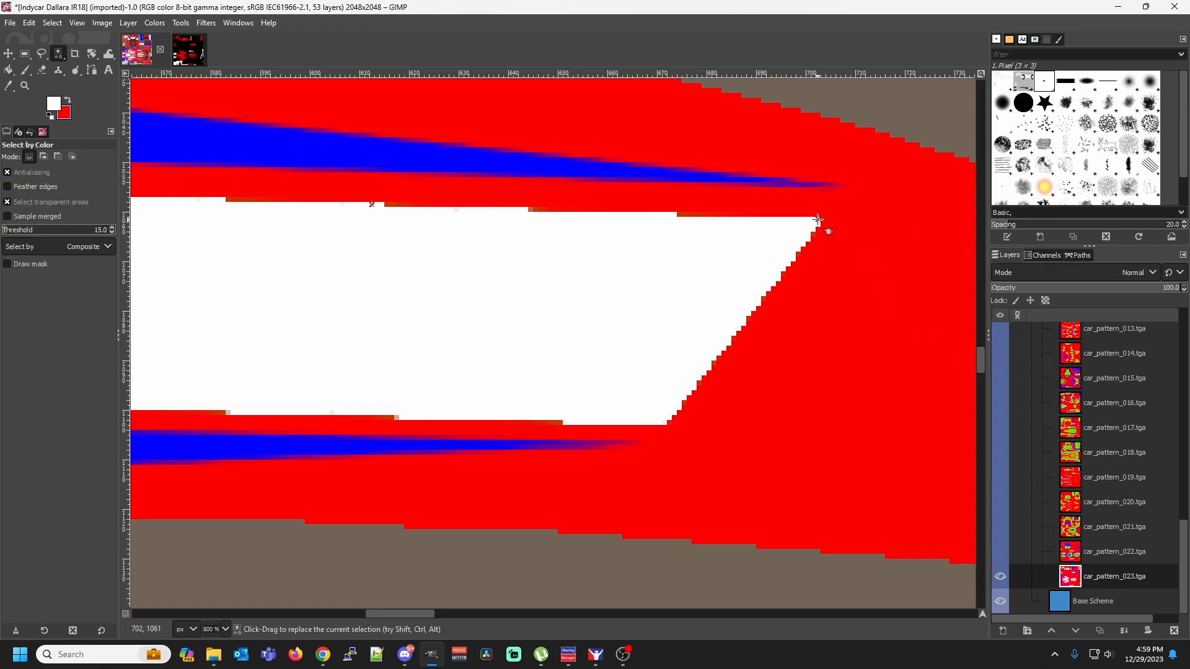
{"action": "key", "text": "shift+b"}
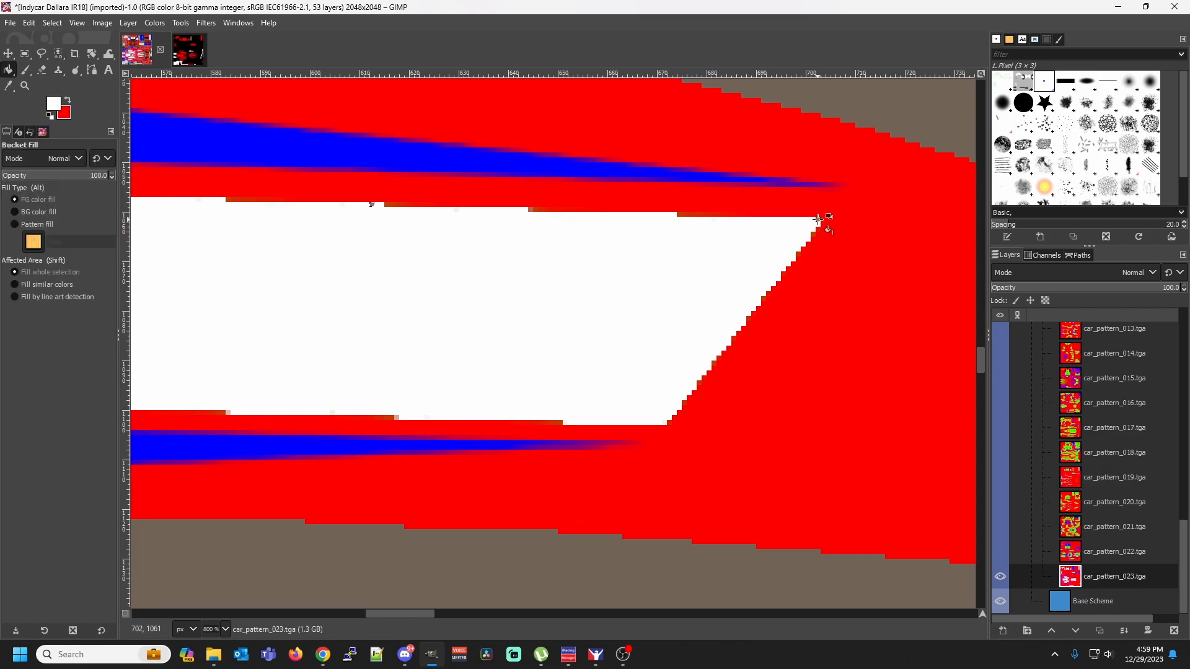
Select the pinkish-gray pixel shade at the start of the white stripe's bottom edge by color and fill it with white
{"action": "left_click_drag", "start_coordinate": [419, 615], "coordinate": [352, 610]}
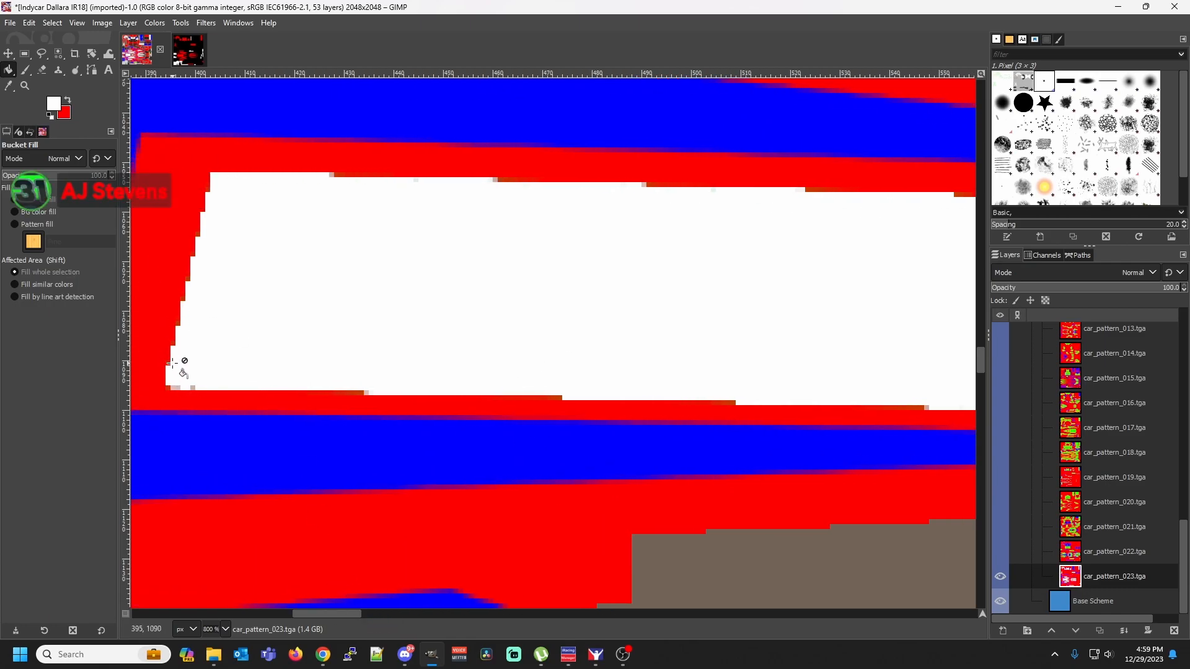
{"action": "right_click", "coordinate": [195, 389]}
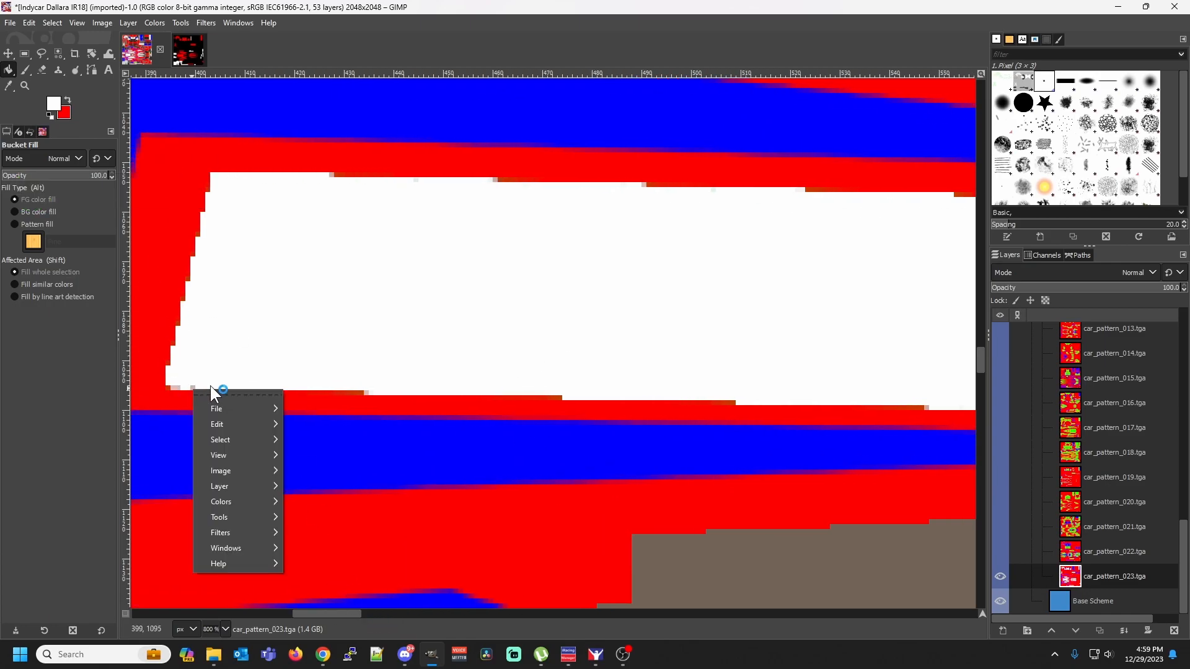
{"action": "mouse_move", "coordinate": [262, 439]}
{"action": "left_click", "coordinate": [315, 437]}
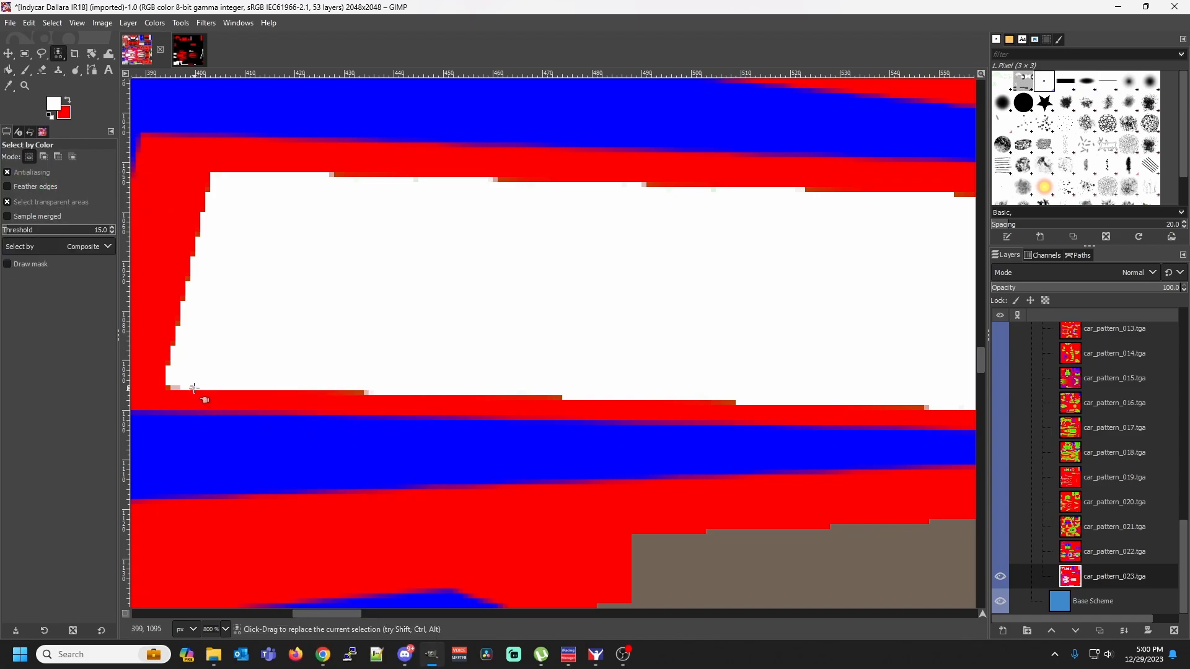
{"action": "key", "text": "shift+b"}
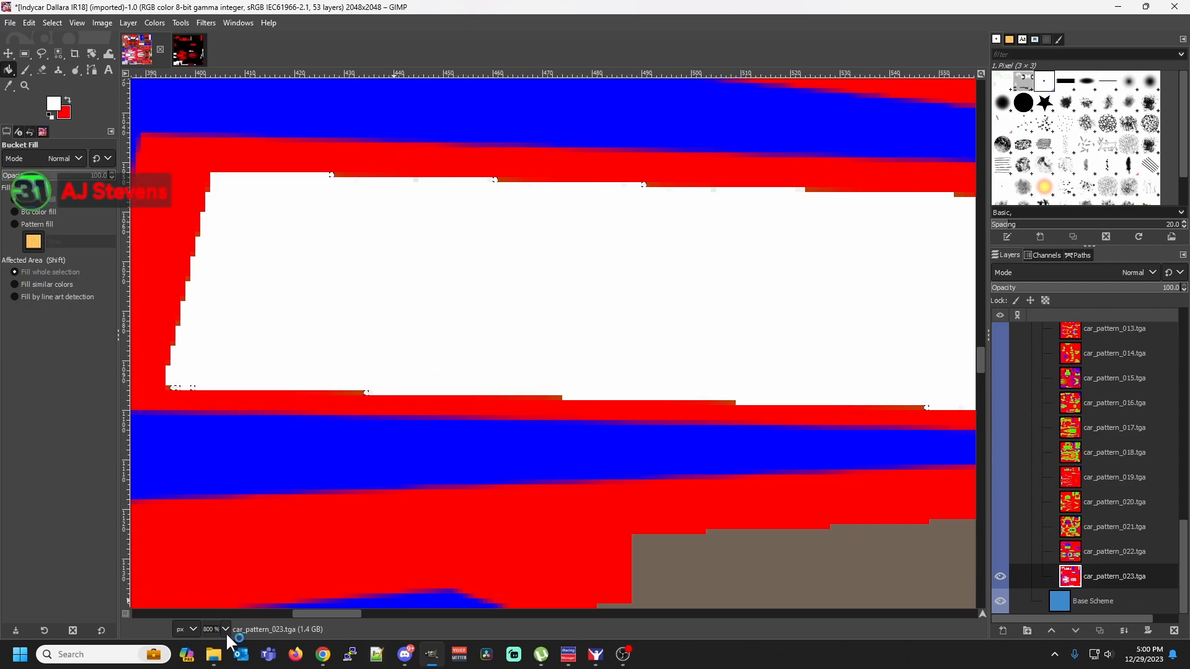
Select the faint off-white pixel between the first two brown runs on the white stripe's top edge by color and fill it with white
{"action": "right_click", "coordinate": [417, 181]}
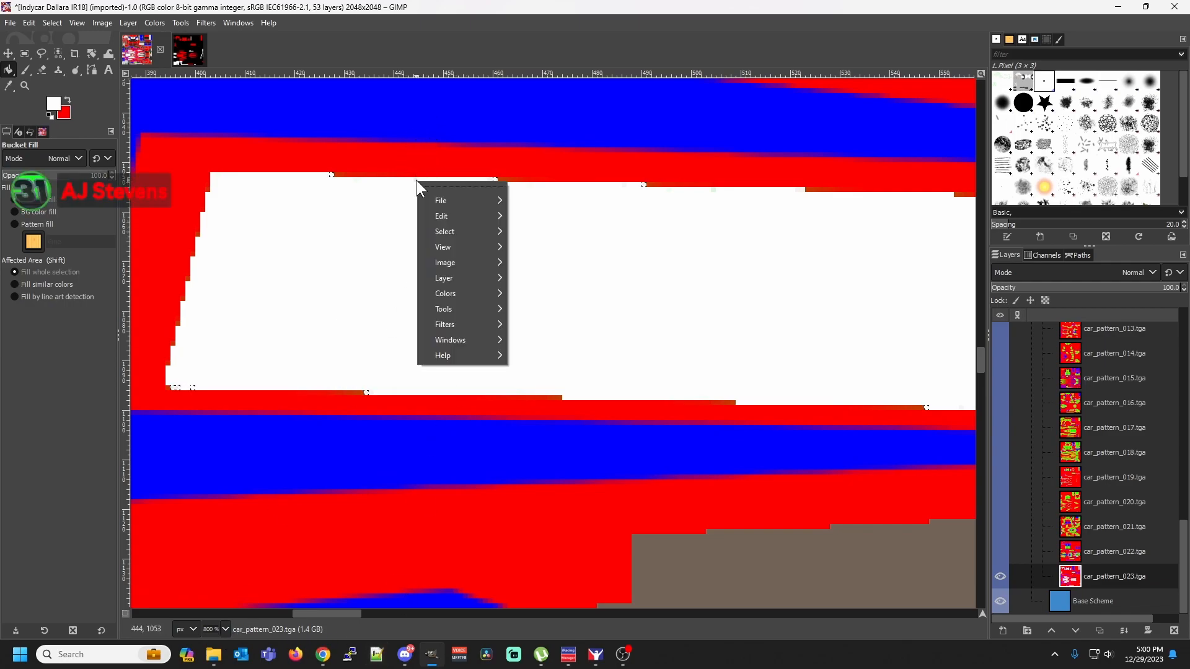
{"action": "mouse_move", "coordinate": [503, 232]}
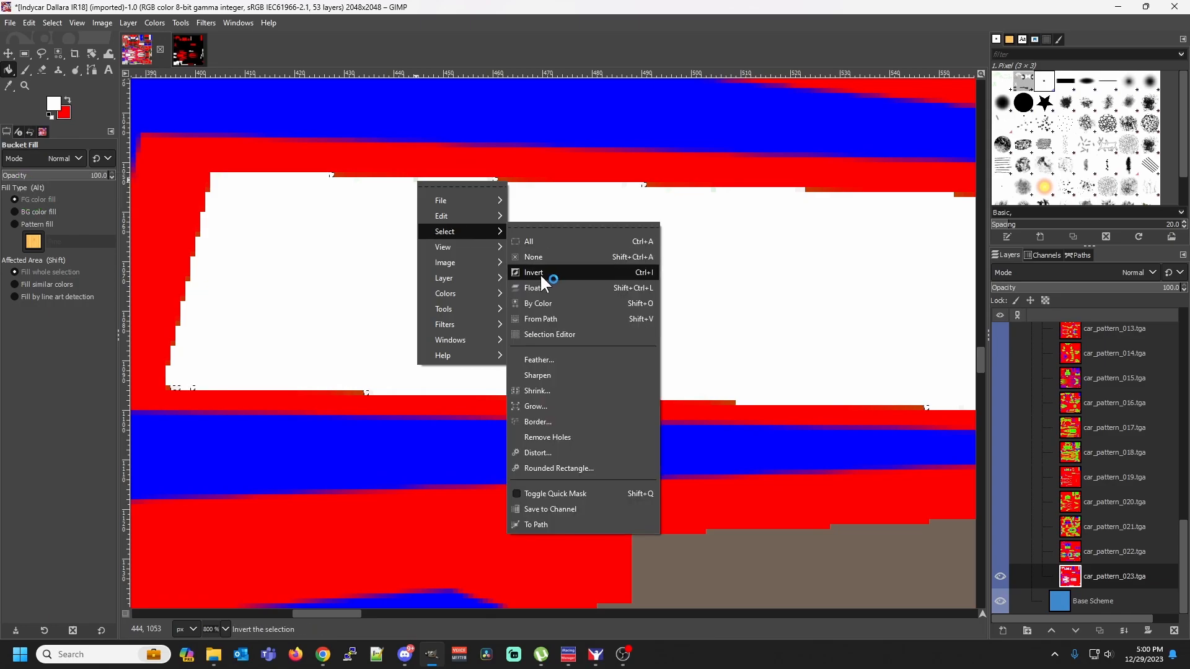
{"action": "left_click", "coordinate": [544, 301]}
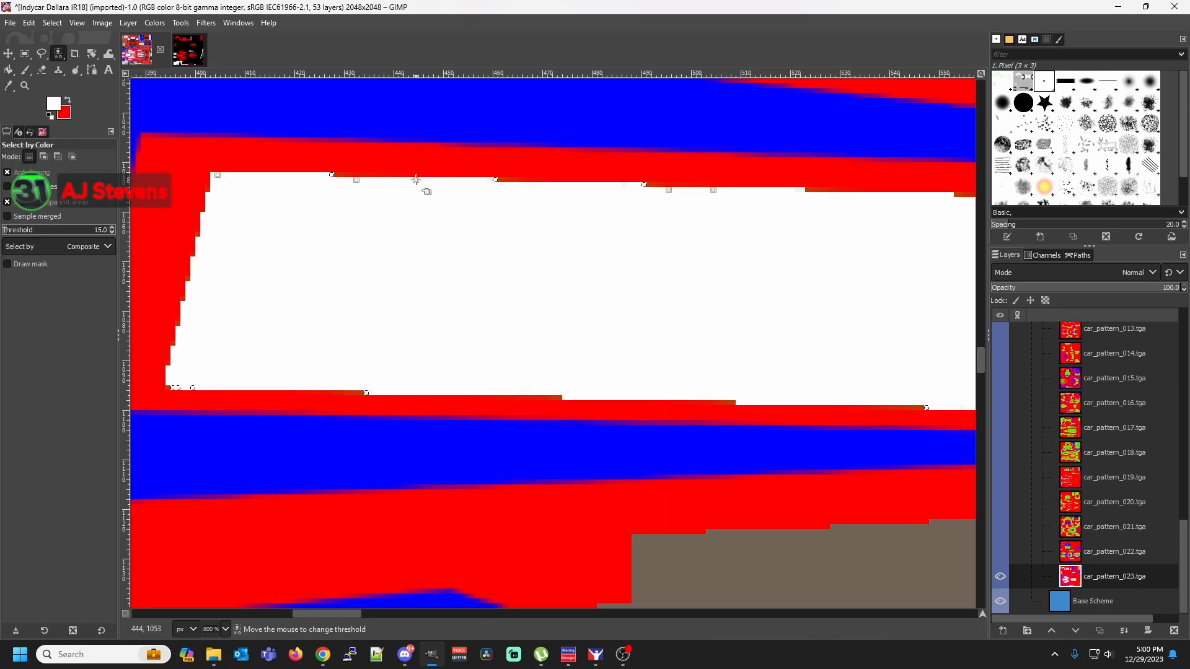
{"action": "key", "text": "shift+b"}
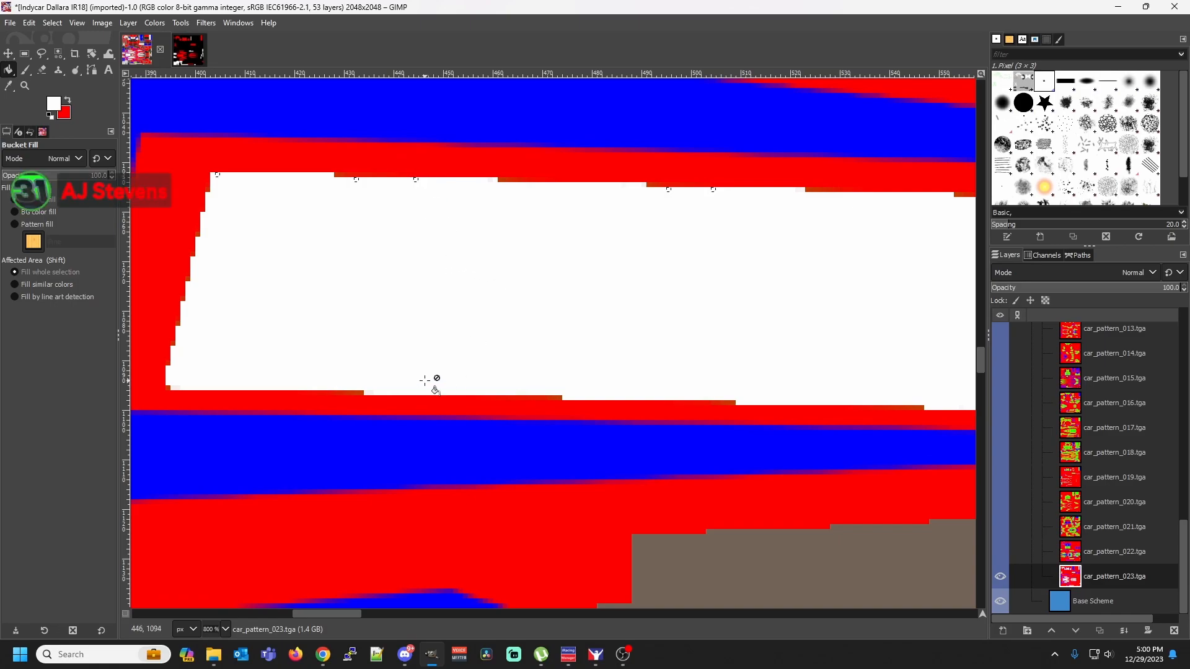
Examine the edges of the white stripe and the larger white side panel below it at 100% and 800% zoom for leftover fringe pixels
{"action": "left_click", "coordinate": [225, 629]}
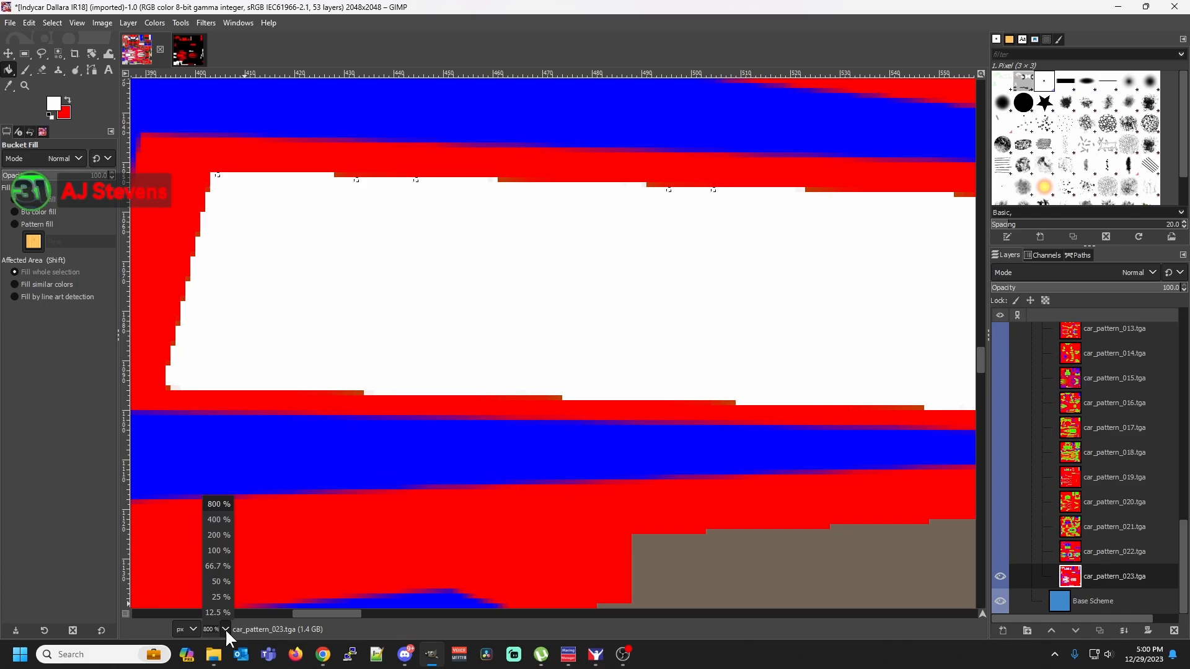
{"action": "left_click", "coordinate": [221, 552]}
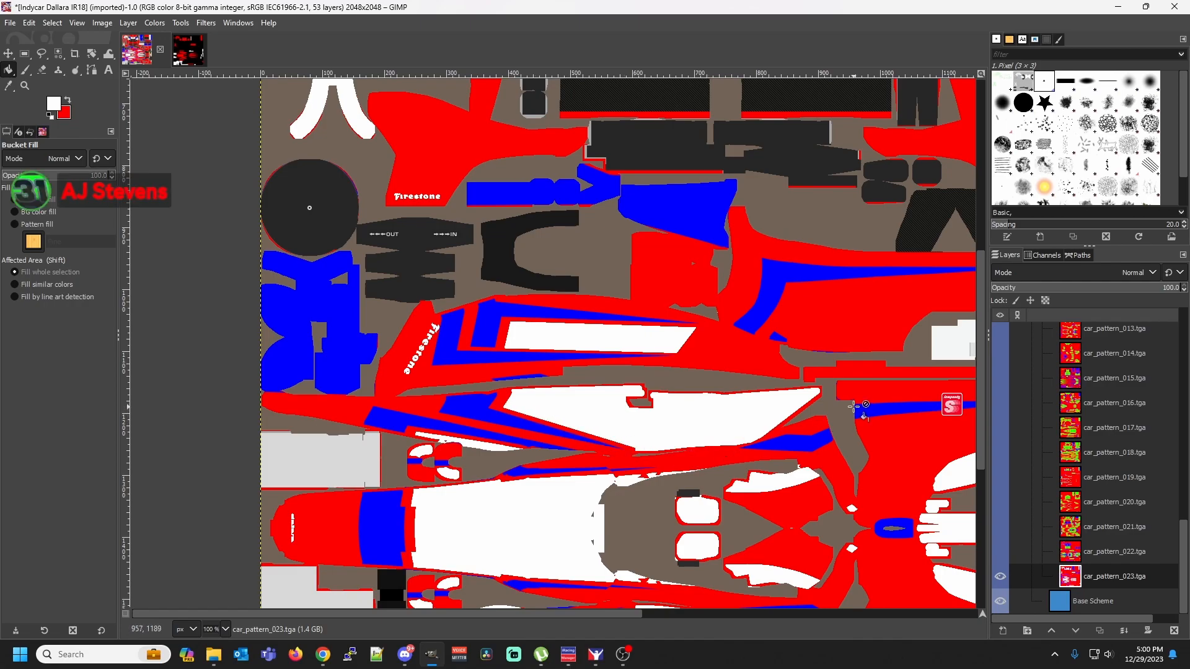
{"action": "scroll", "coordinate": [859, 409], "scroll_direction": "down", "scroll_amount": 3}
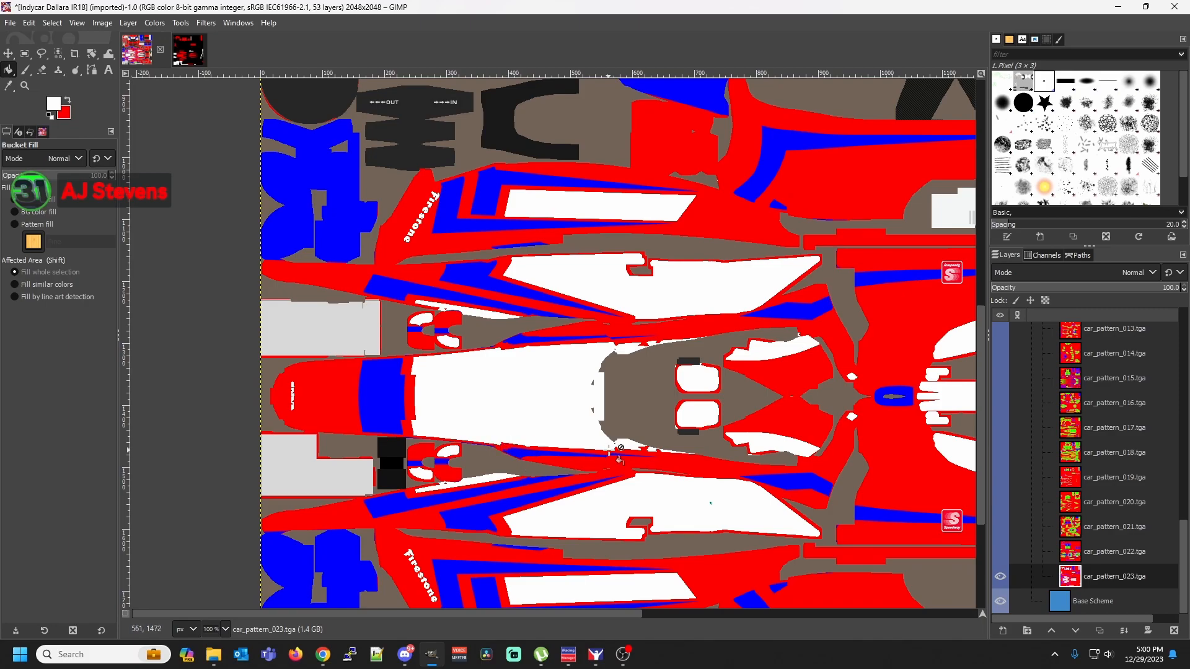
{"action": "scroll", "coordinate": [526, 381], "scroll_direction": "up", "scroll_amount": 3}
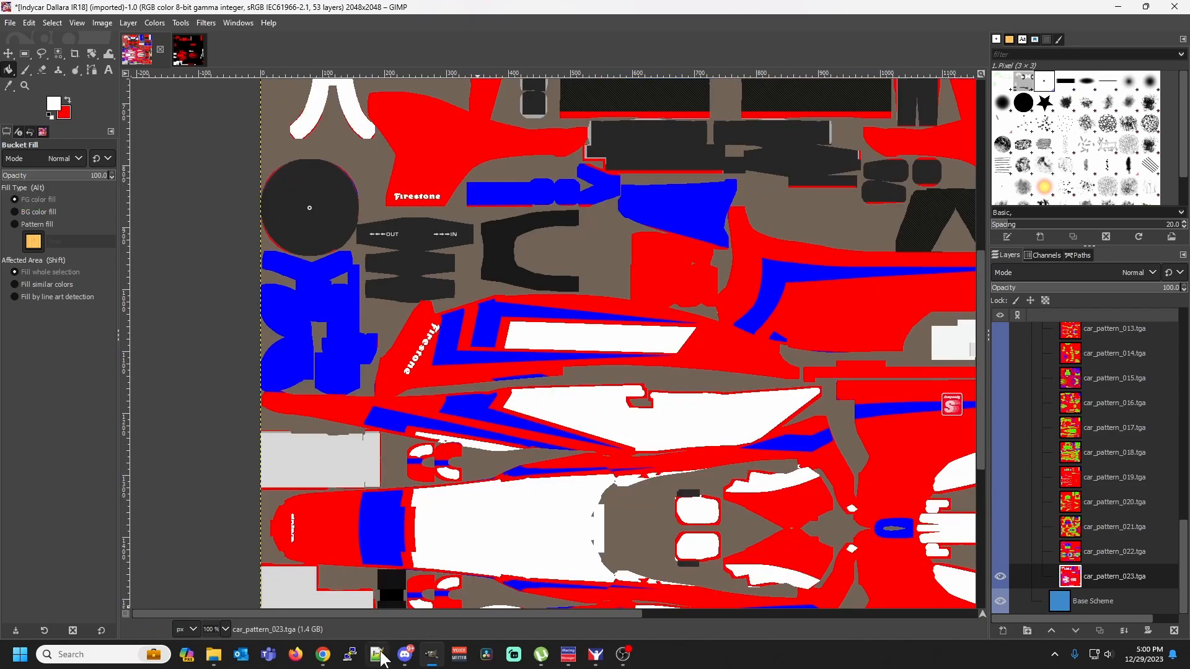
{"action": "left_click", "coordinate": [225, 630]}
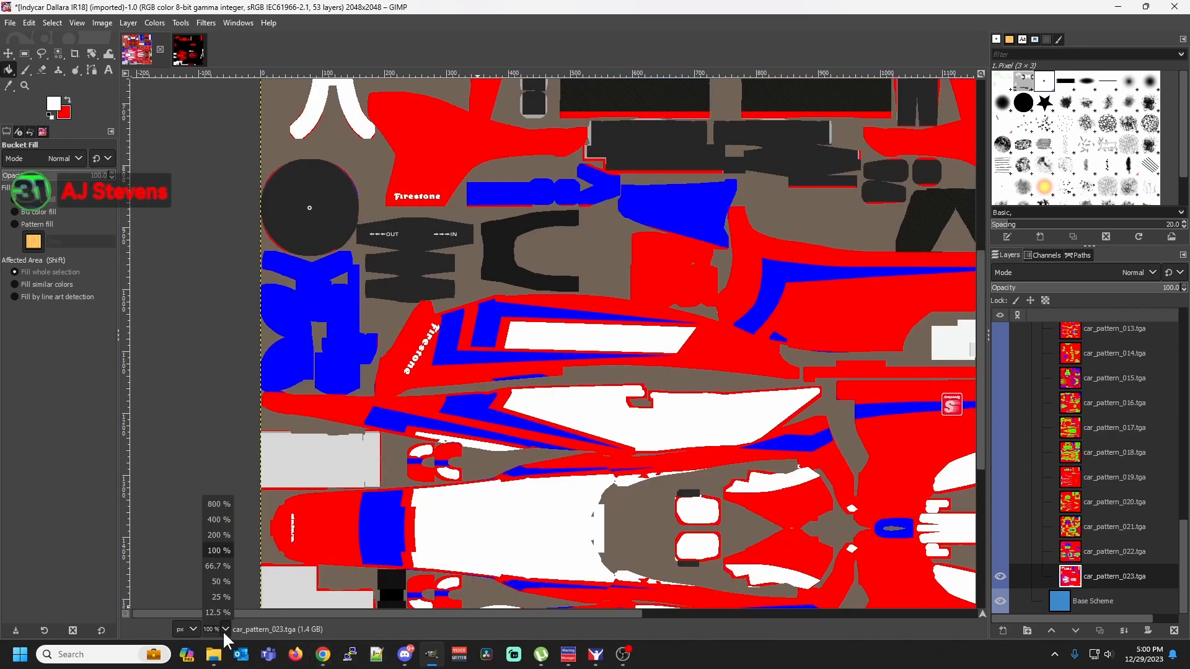
{"action": "left_click", "coordinate": [217, 504]}
{"action": "scroll", "coordinate": [324, 520], "scroll_direction": "down", "scroll_amount": 10}
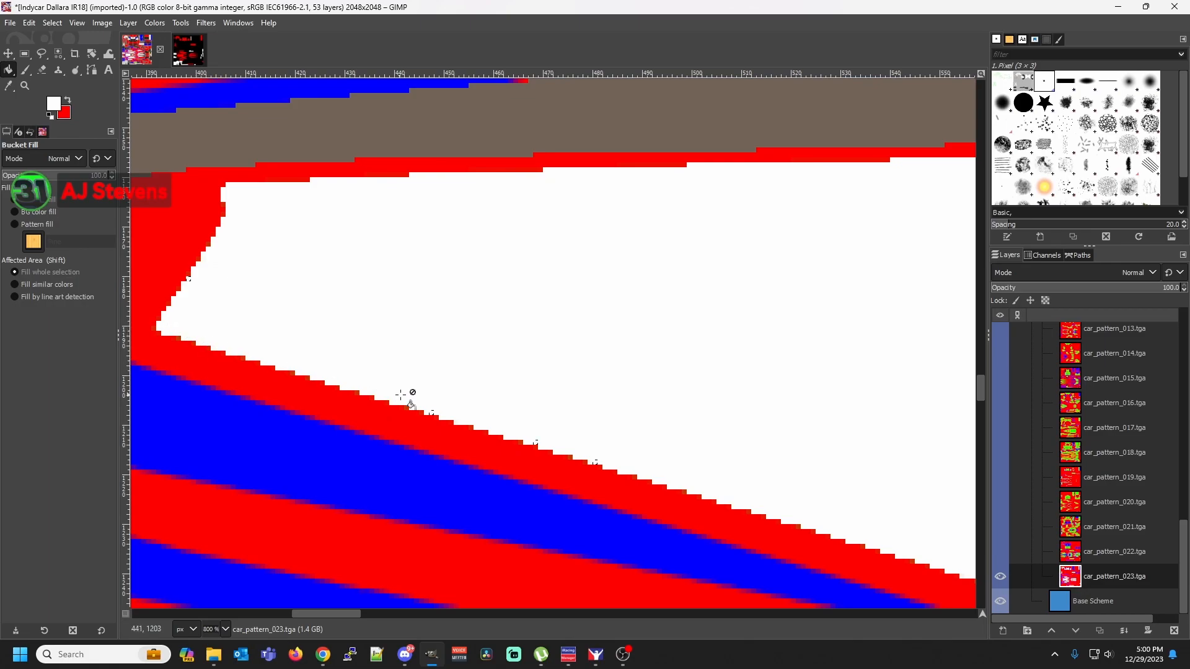
{"action": "left_click", "coordinate": [224, 622]}
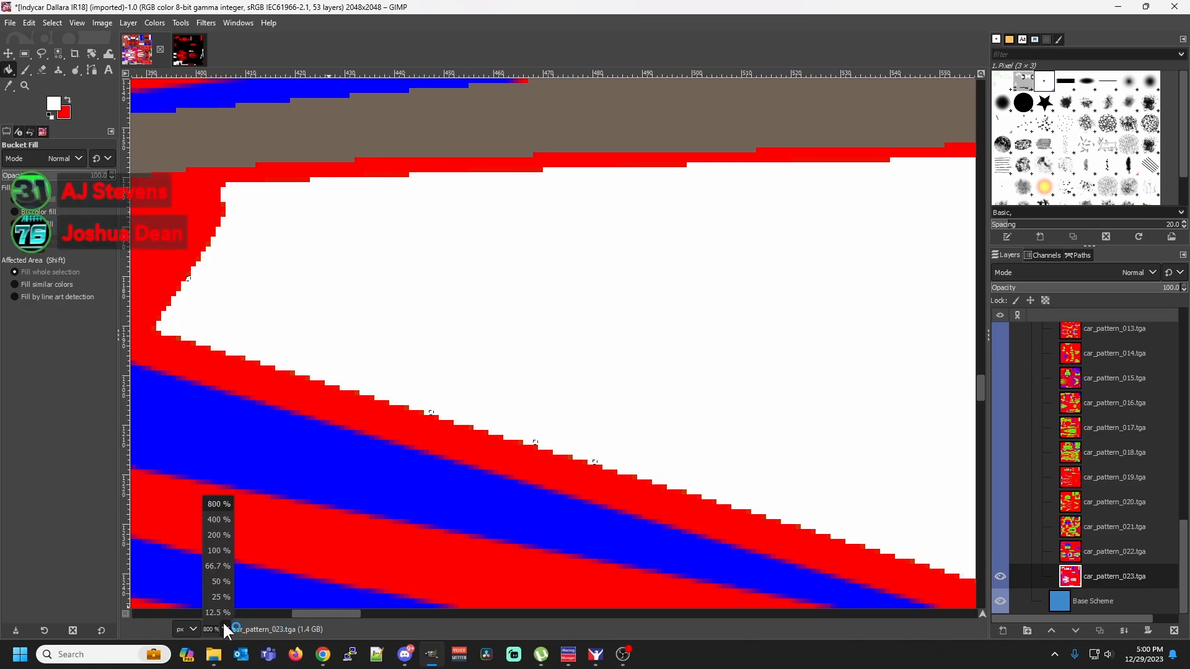
{"action": "left_click", "coordinate": [217, 551]}
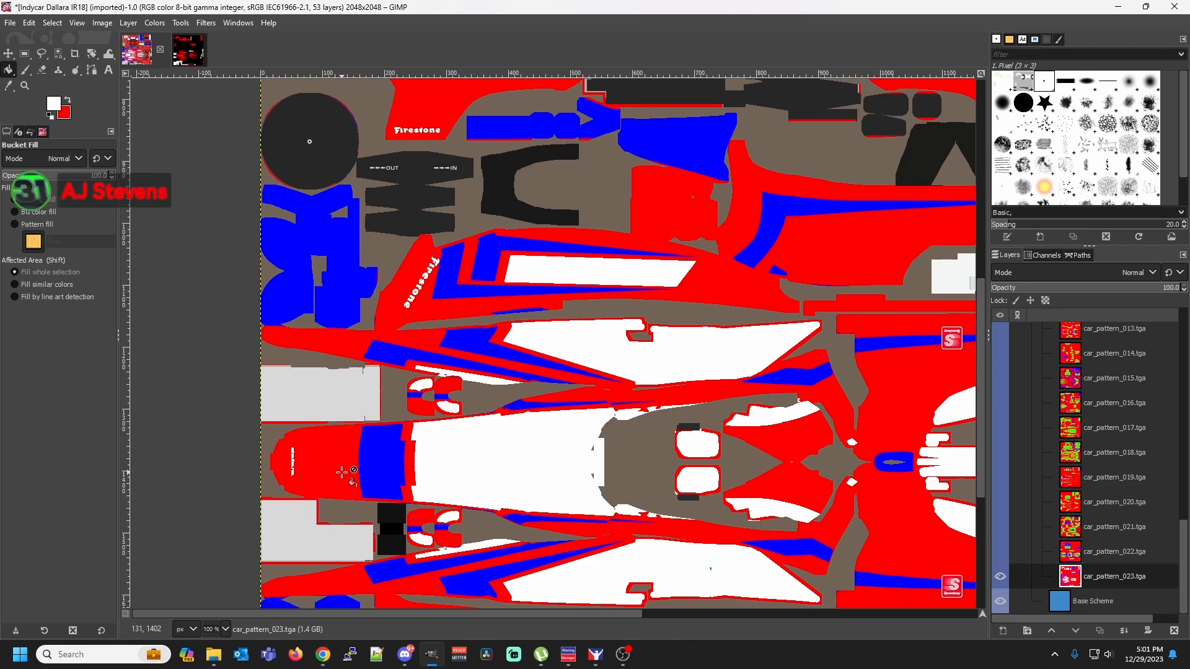
Select all red areas by color, set the foreground color to green 00ff00, fill the selection with it, and clear the selection
{"action": "right_click", "coordinate": [342, 473]}
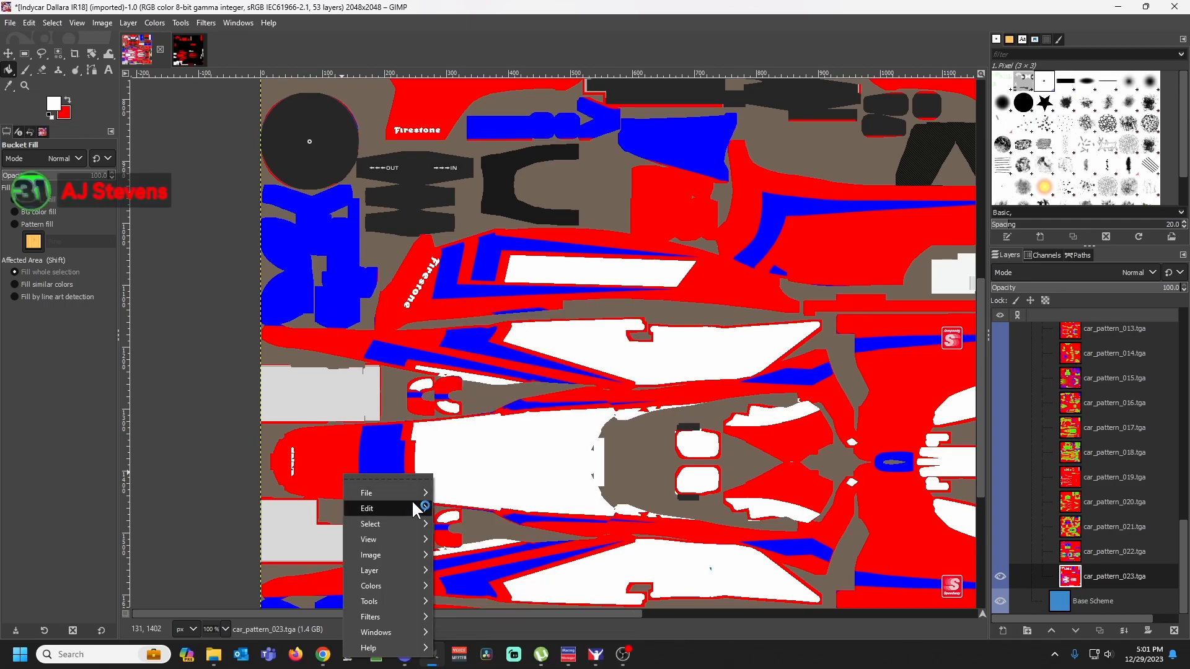
{"action": "mouse_move", "coordinate": [413, 521]}
{"action": "left_click", "coordinate": [501, 441]}
{"action": "left_click", "coordinate": [339, 480]}
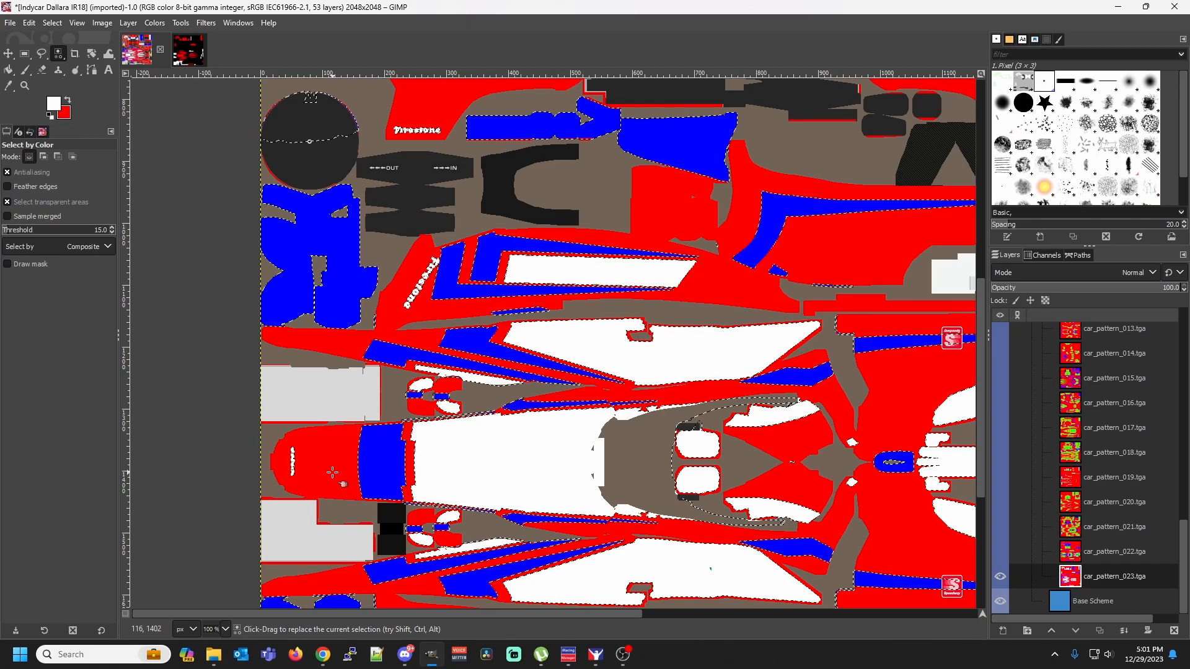
{"action": "left_click", "coordinate": [54, 104]}
{"action": "left_click", "coordinate": [189, 173]}
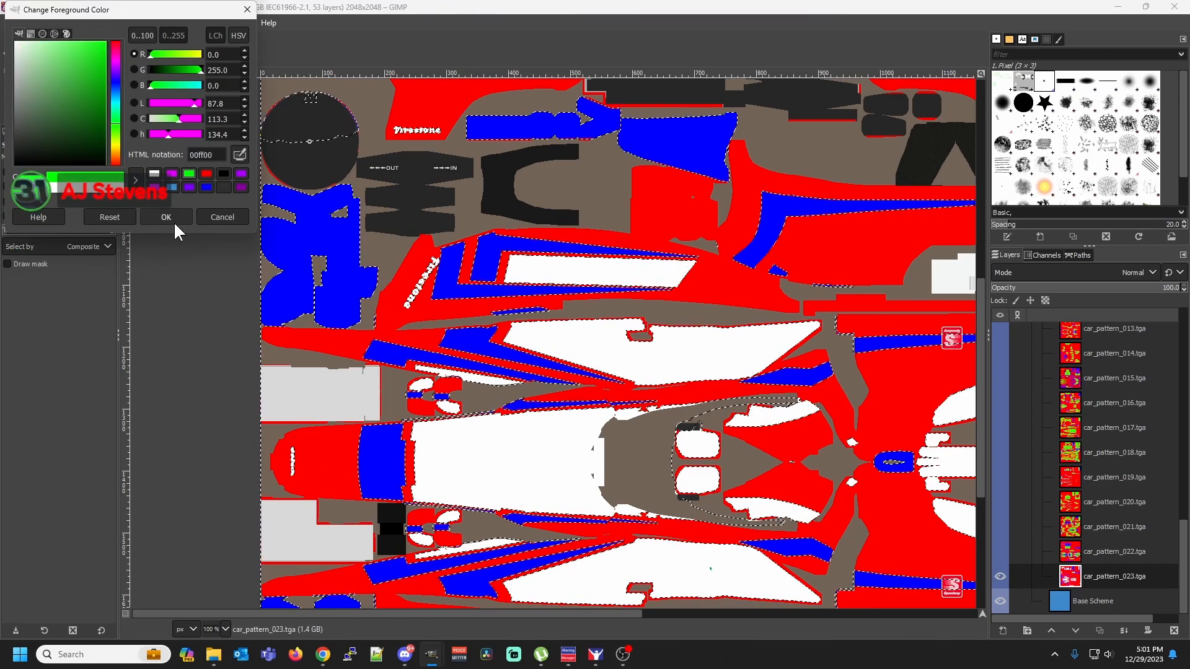
{"action": "left_click", "coordinate": [175, 216]}
{"action": "left_click", "coordinate": [8, 70]}
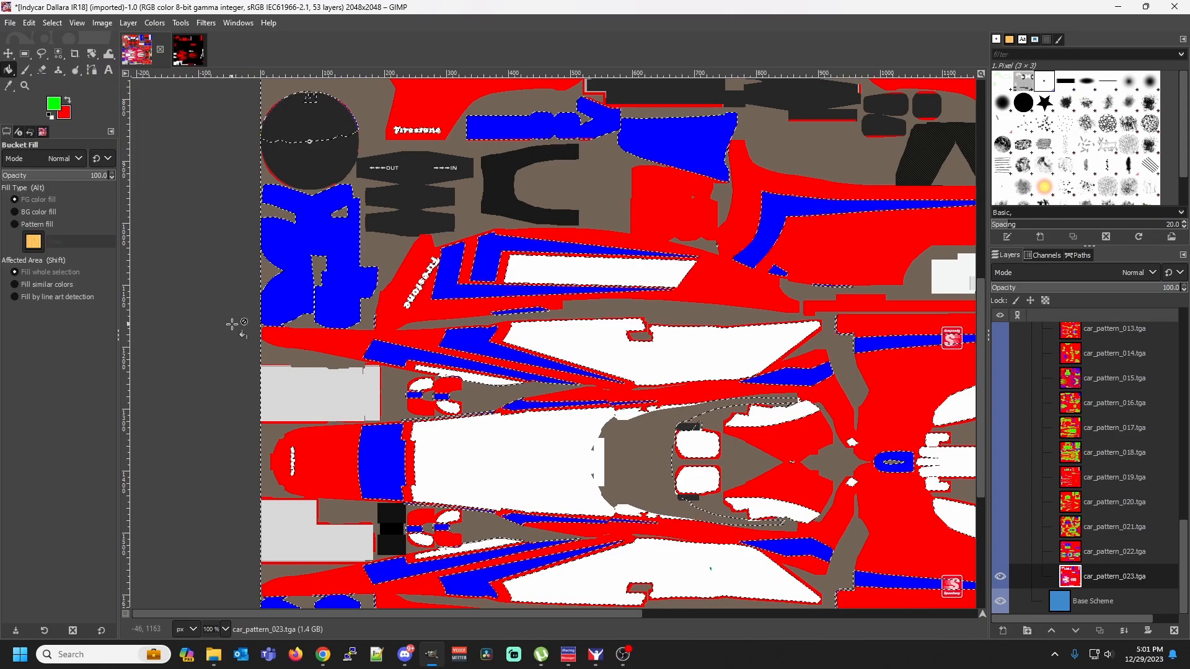
{"action": "left_click", "coordinate": [317, 461]}
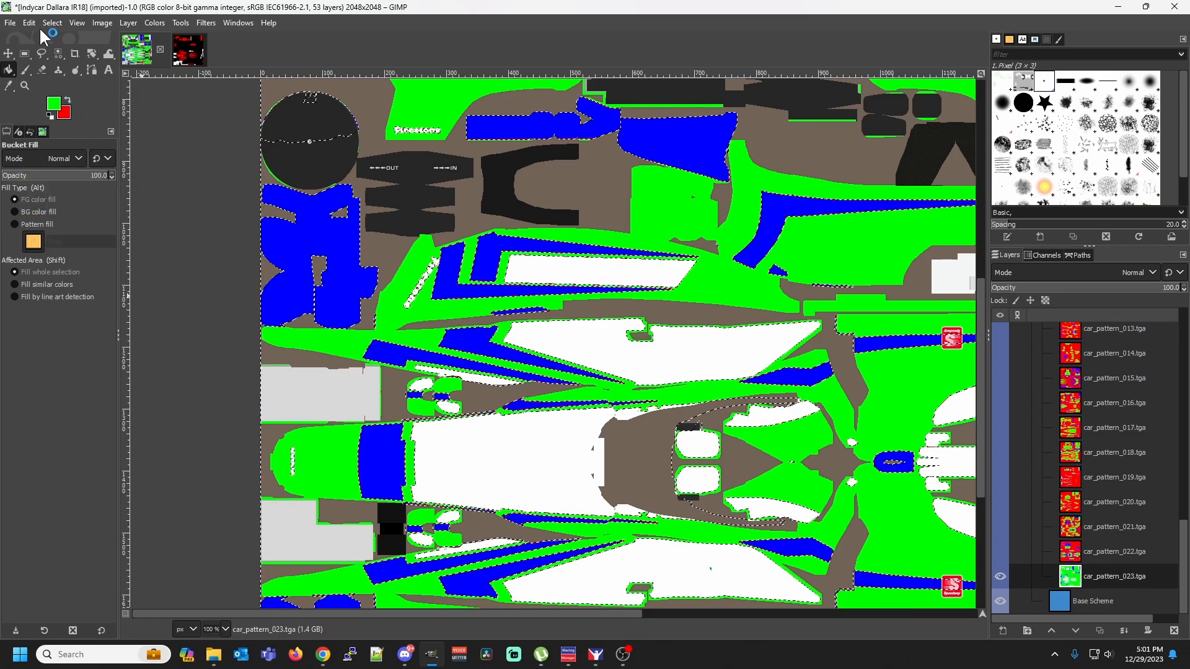
{"action": "key", "text": "r"}
{"action": "left_click", "coordinate": [197, 352]}
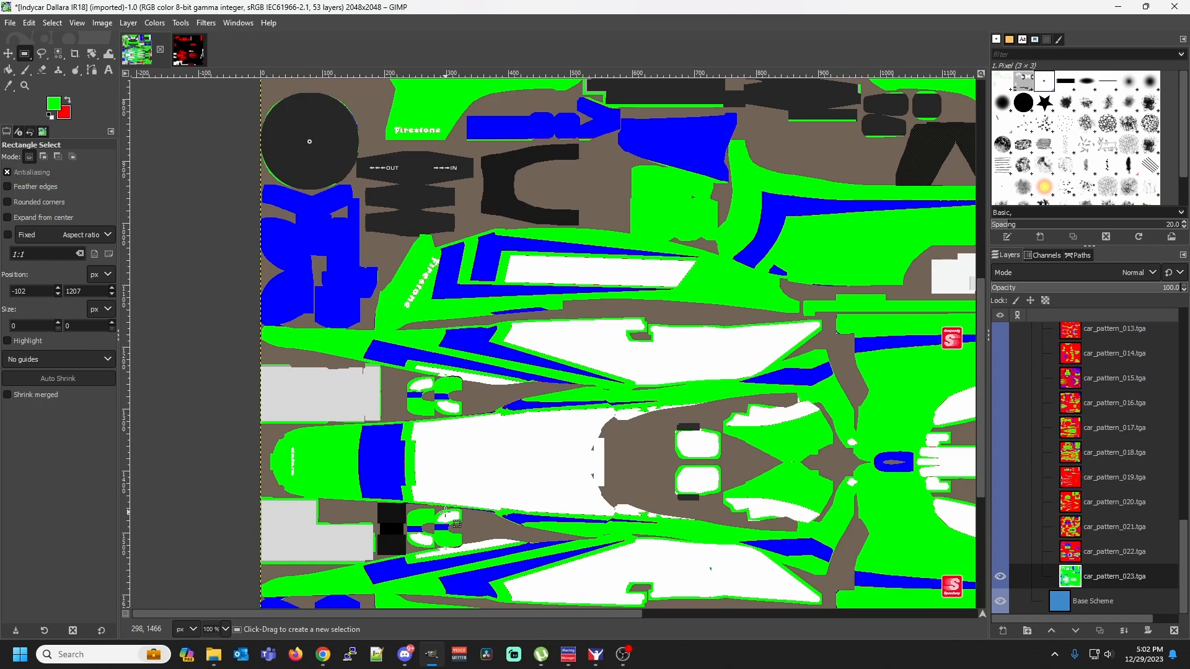
Inspect the borders between the green, blue and white areas along the nose section at 800% zoom for leftover fringe pixels
{"action": "left_click", "coordinate": [225, 629]}
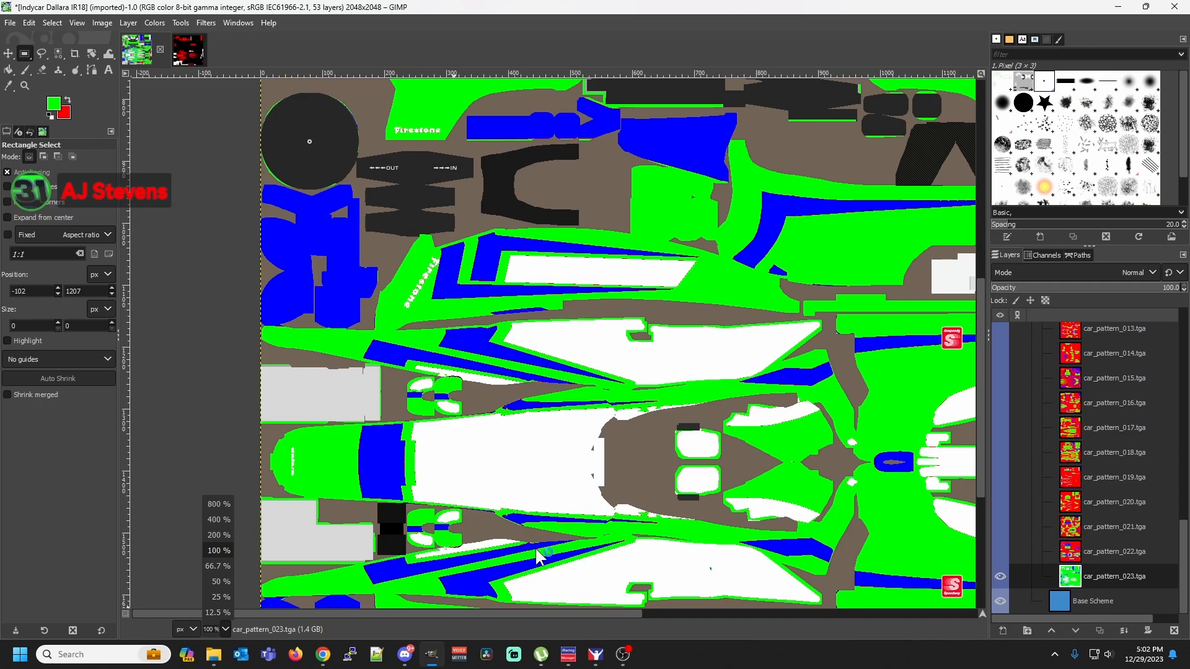
{"action": "left_click", "coordinate": [218, 504]}
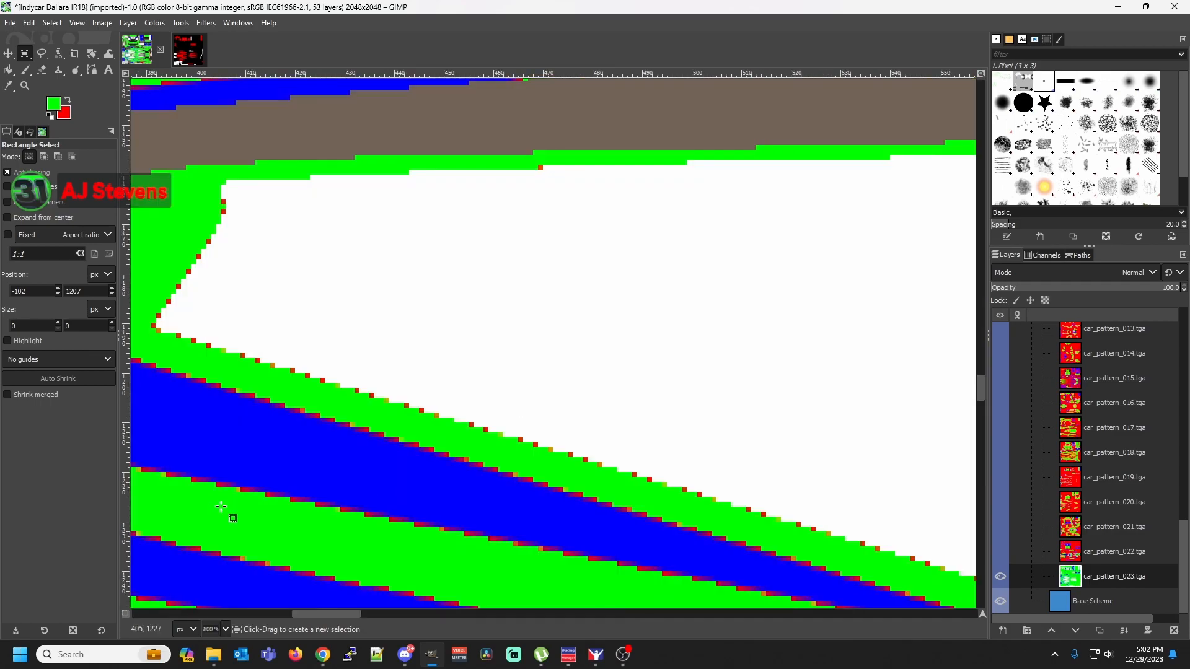
{"action": "left_click_drag", "start_coordinate": [345, 616], "coordinate": [169, 583]}
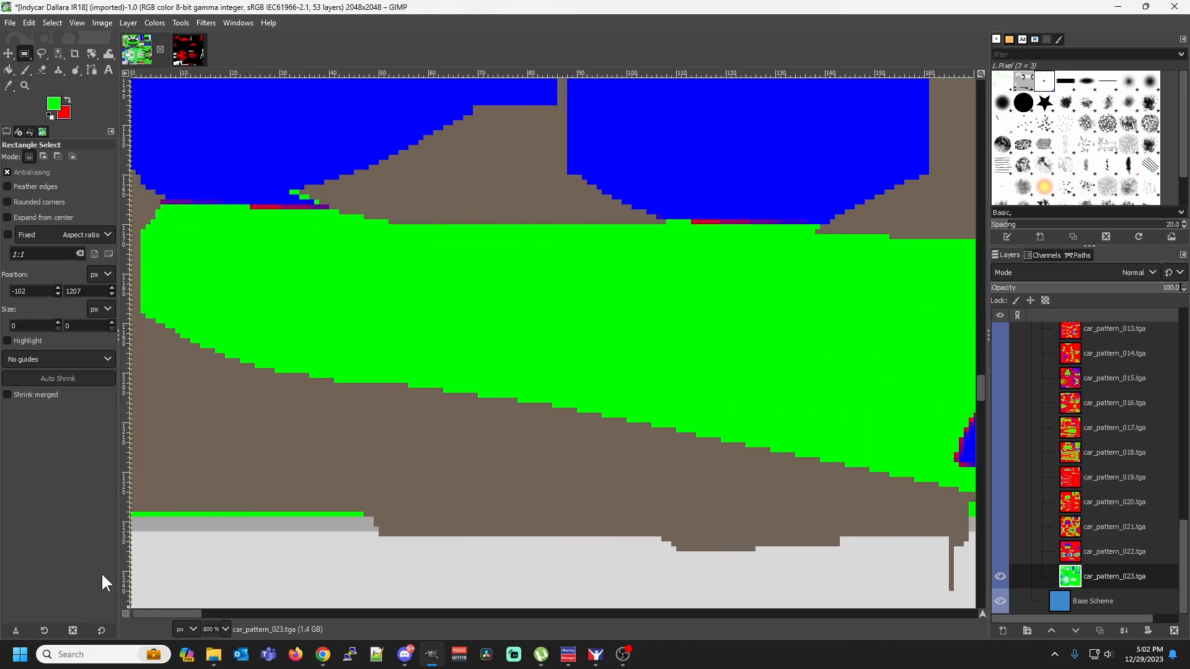
{"action": "scroll", "coordinate": [405, 509], "scroll_direction": "down", "scroll_amount": 3}
{"action": "scroll", "coordinate": [405, 509], "scroll_direction": "up", "scroll_amount": 15}
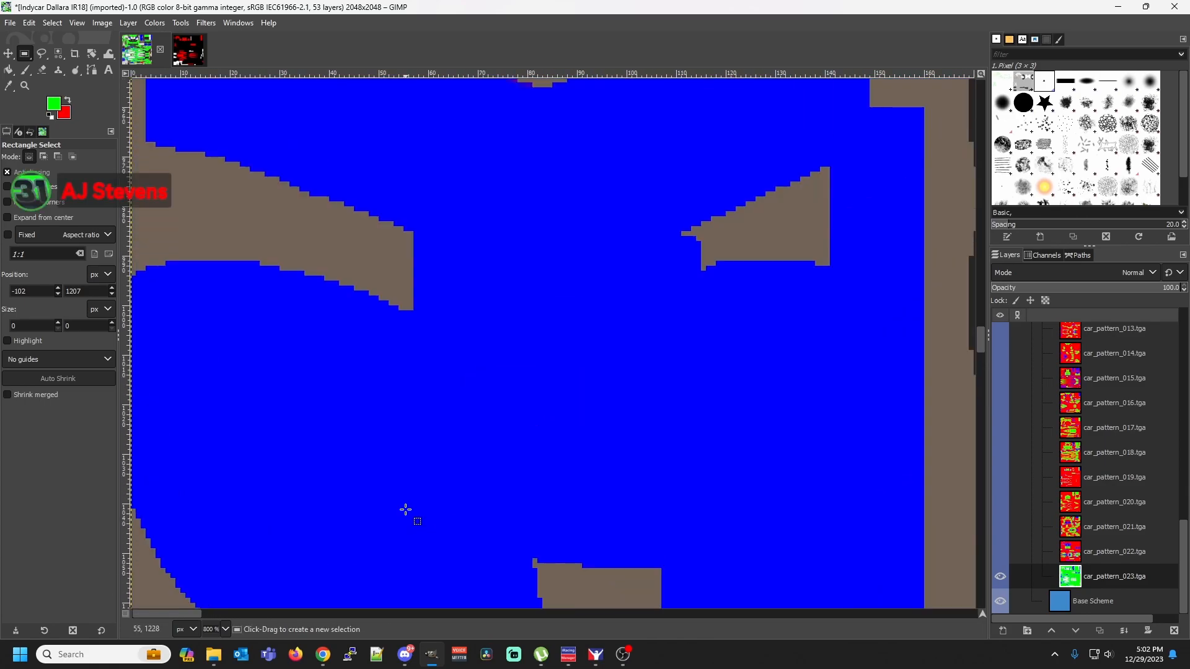
{"action": "scroll", "coordinate": [406, 509], "scroll_direction": "down", "scroll_amount": 15}
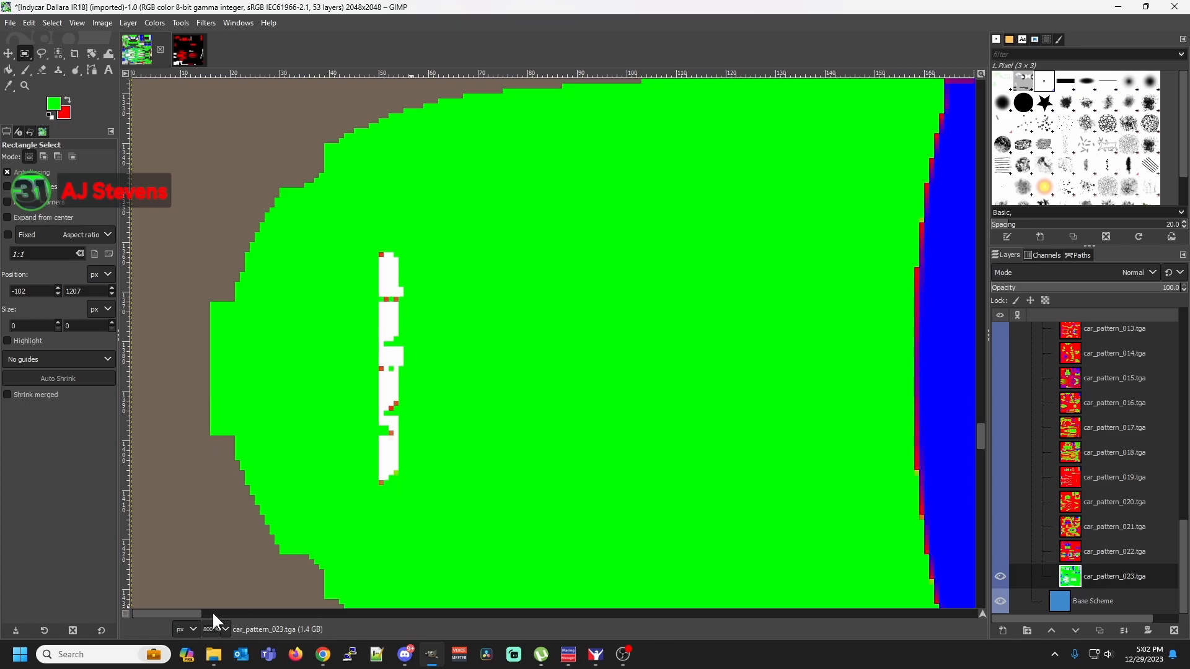
{"action": "left_click_drag", "start_coordinate": [187, 613], "coordinate": [308, 616]}
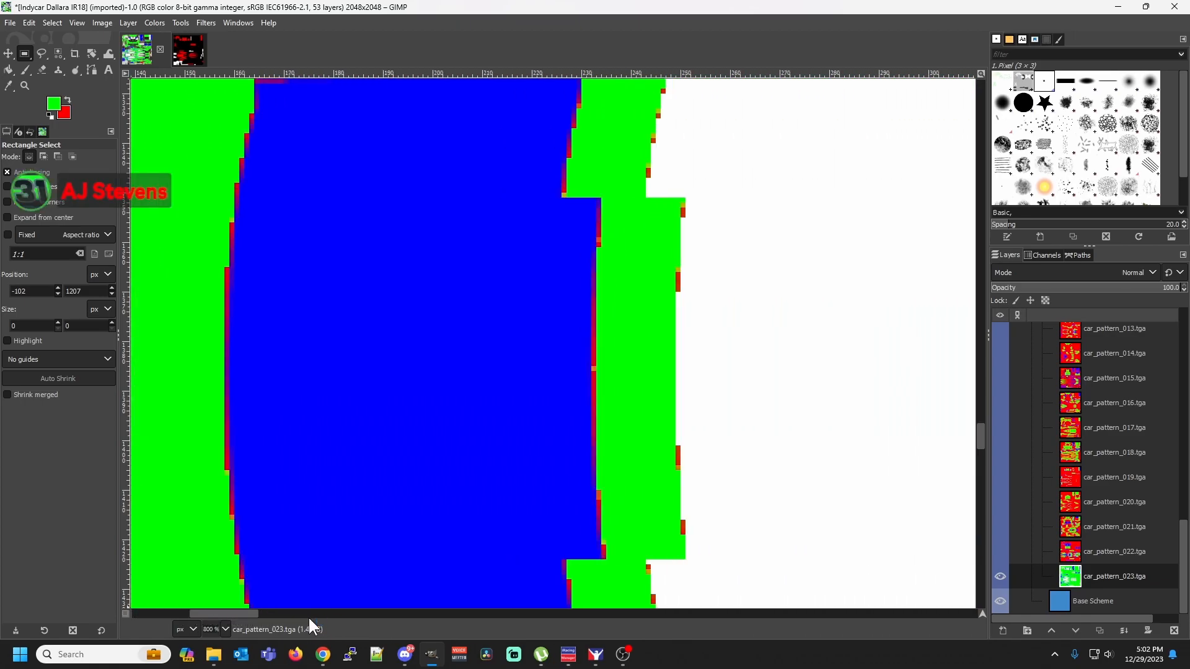
{"action": "scroll", "coordinate": [900, 507], "scroll_direction": "up", "scroll_amount": 3}
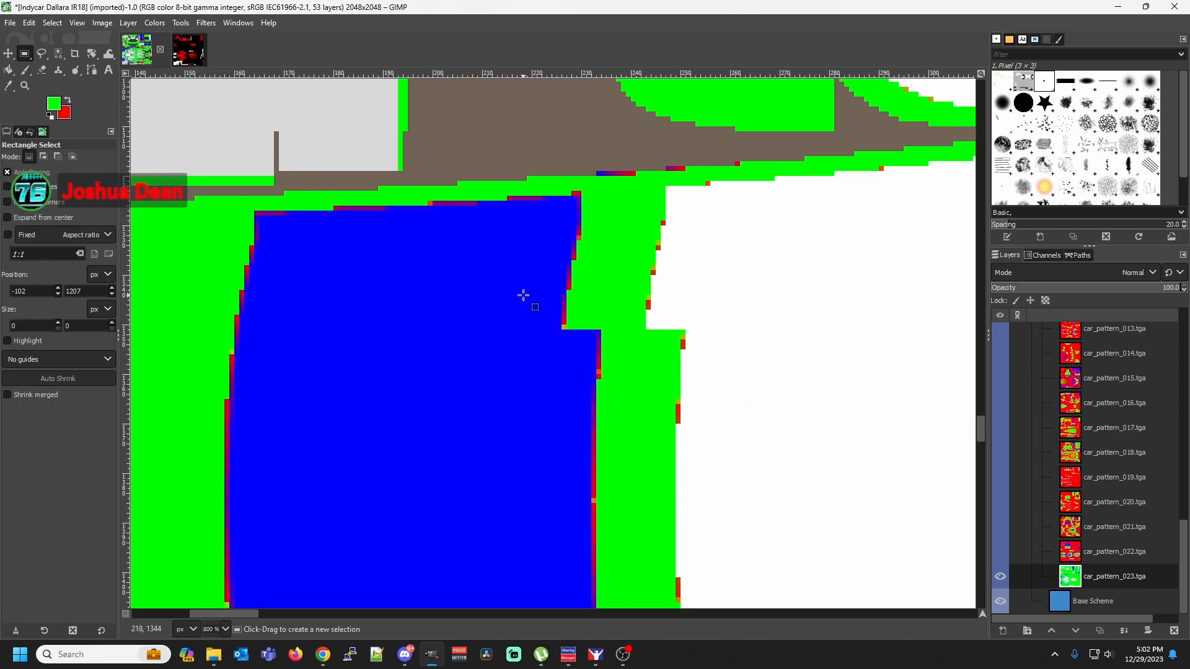
Select the yellowish pixel at the notch in the nose's blue panel by color and fill that shade with green
{"action": "right_click", "coordinate": [565, 327]}
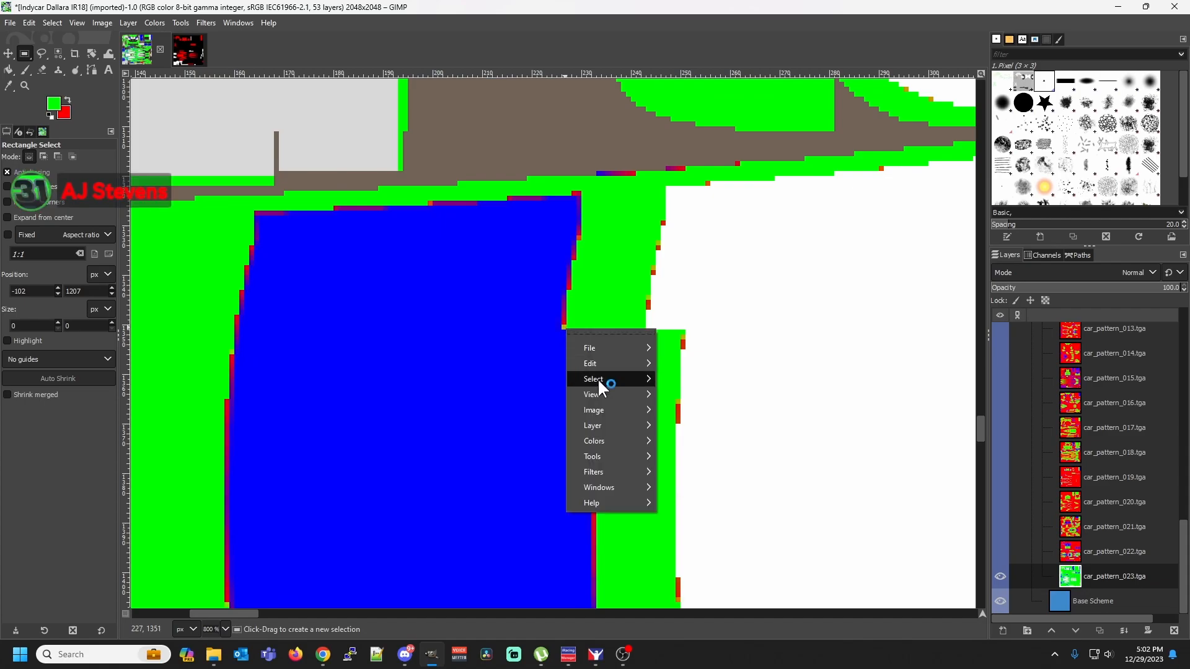
{"action": "mouse_move", "coordinate": [598, 379]}
{"action": "left_click", "coordinate": [678, 438]}
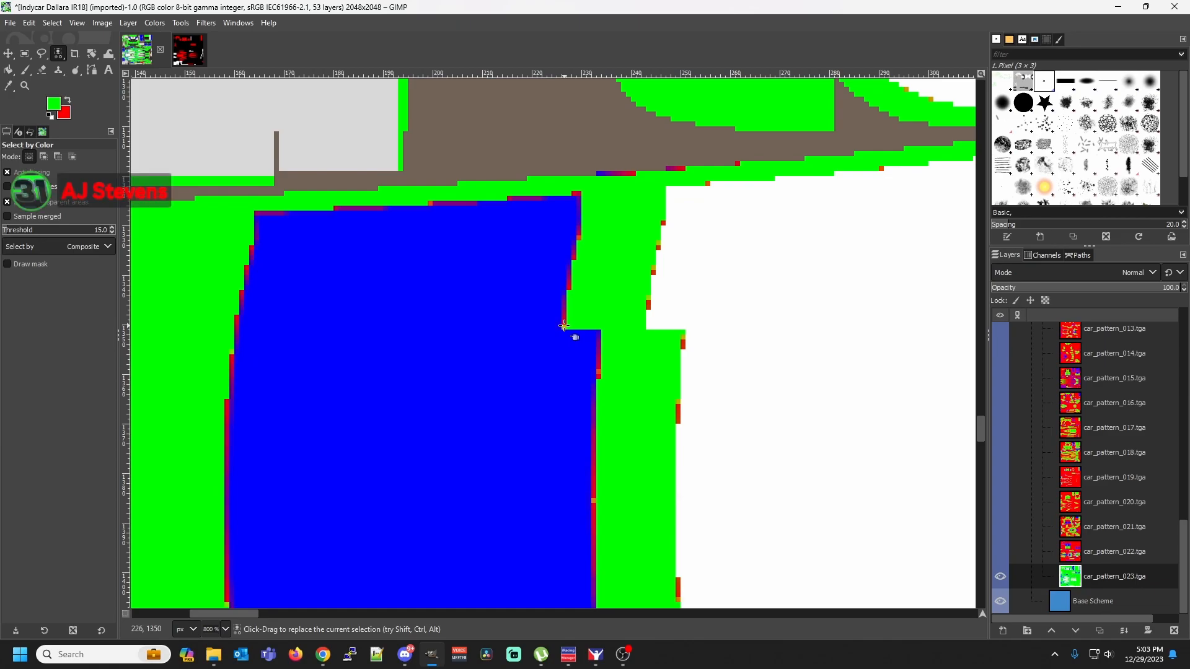
{"action": "key", "text": "shift+b"}
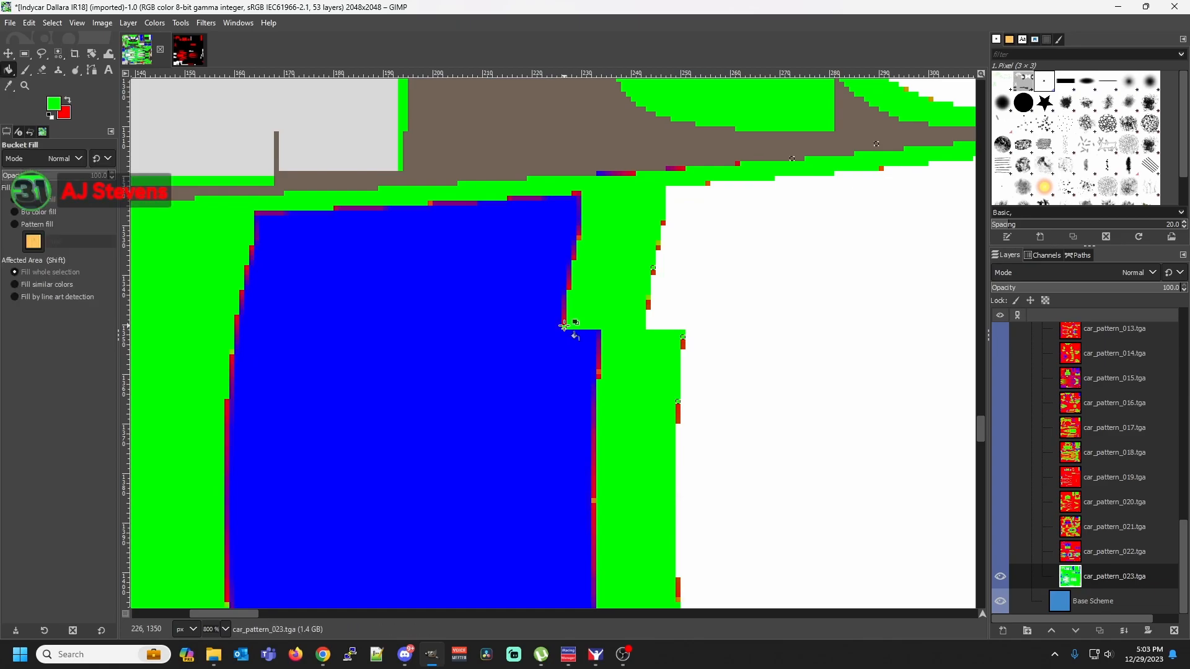
Select the red fringe pixel directly above the blue panel's notch by color and fill that shade with green
{"action": "right_click", "coordinate": [565, 325]}
{"action": "mouse_move", "coordinate": [605, 374]}
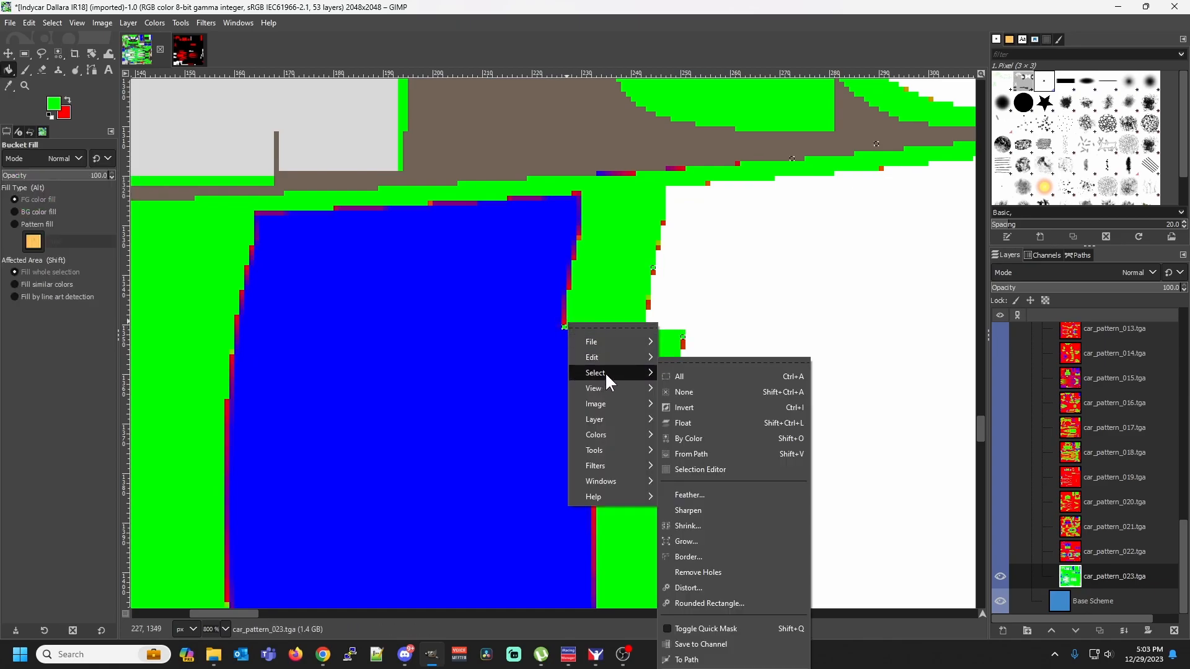
{"action": "left_click", "coordinate": [675, 438]}
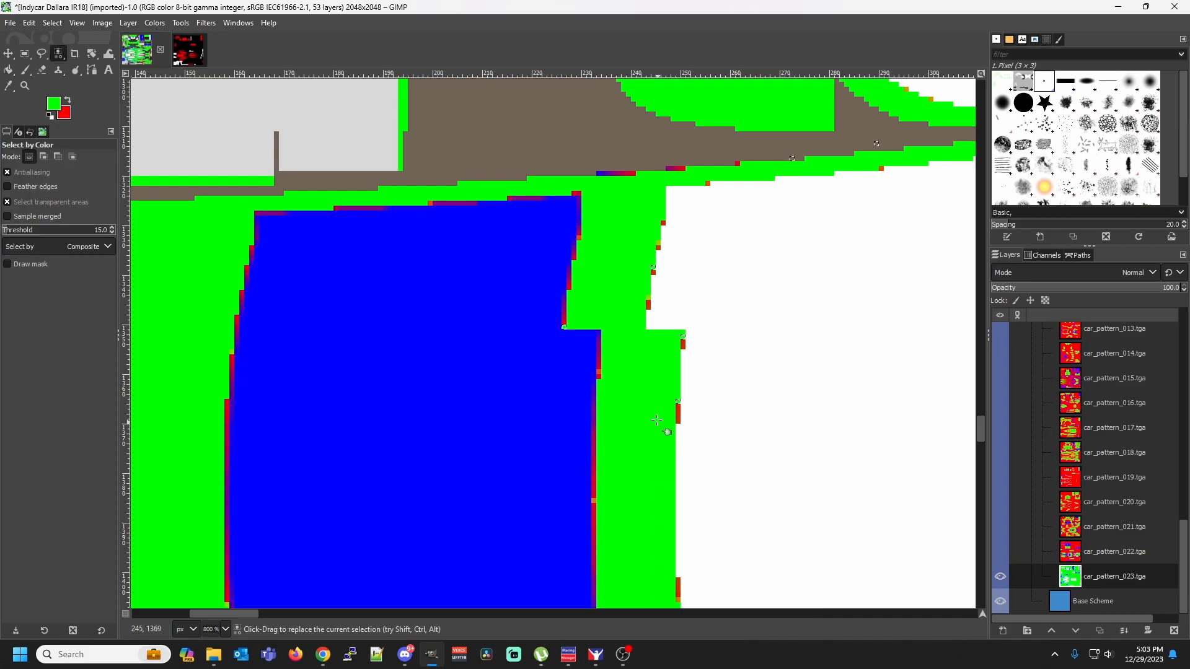
{"action": "left_click", "coordinate": [564, 322]}
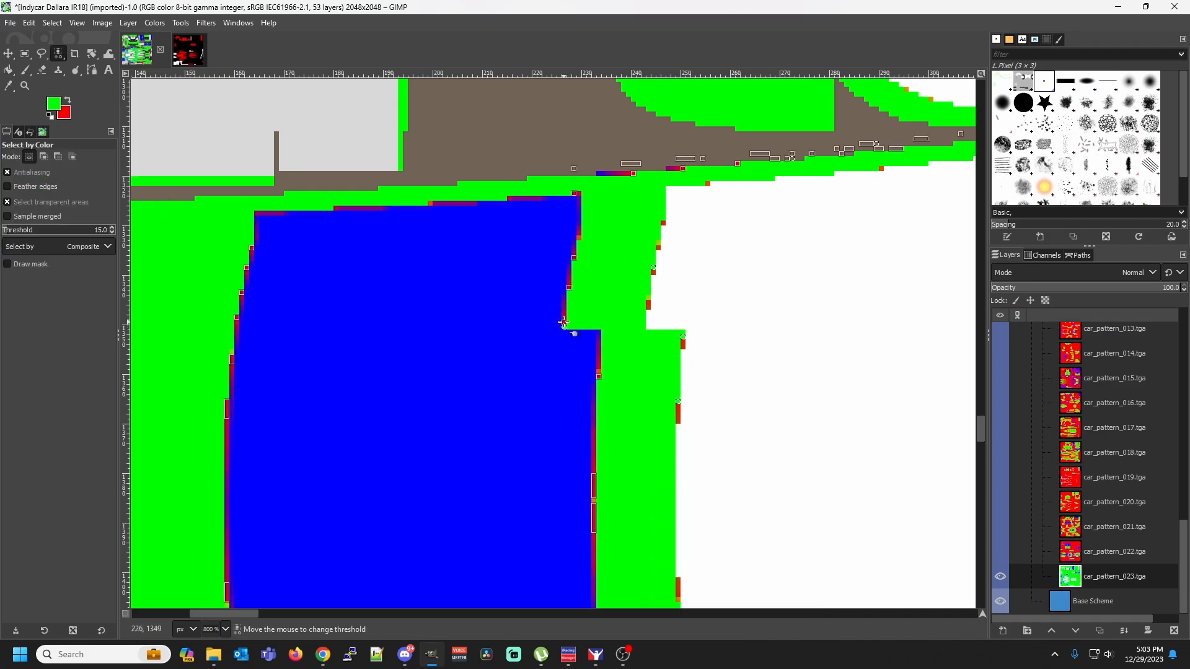
{"action": "key", "text": "shift+b"}
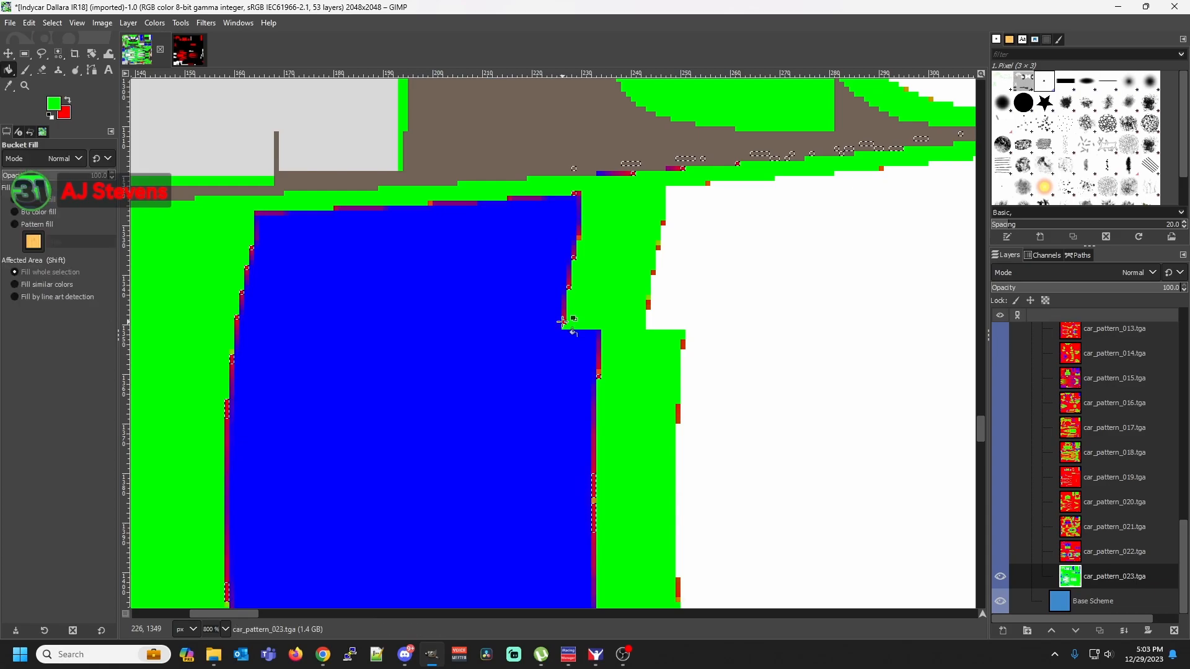
{"action": "left_click", "coordinate": [562, 321]}
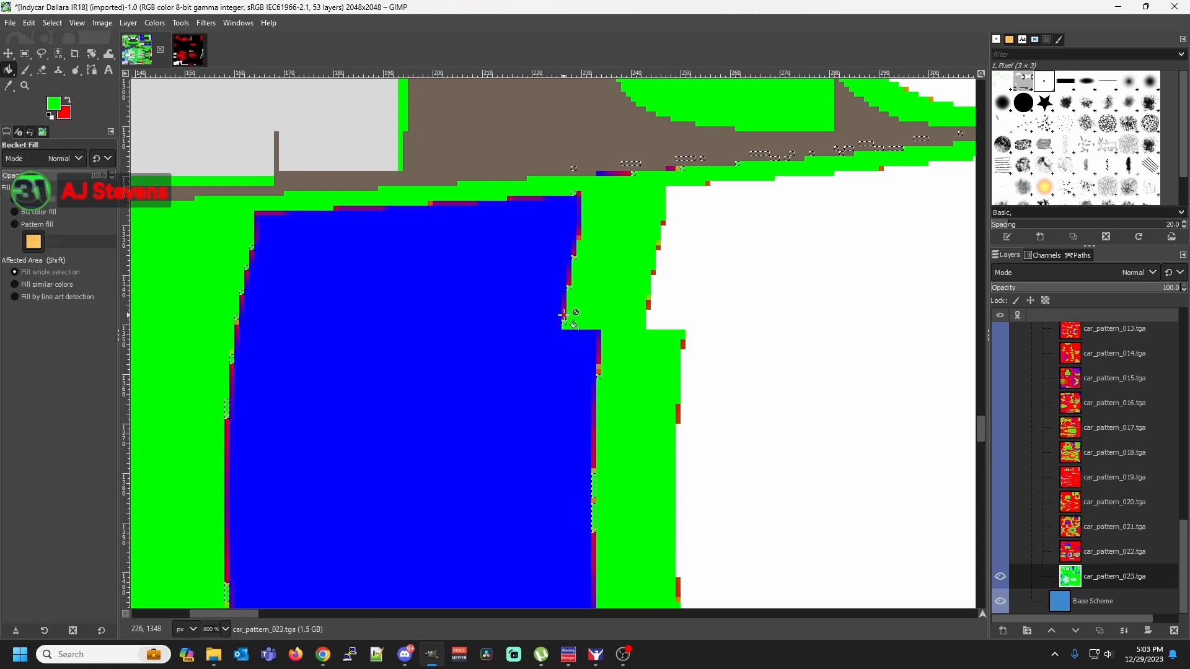
Select the next crimson and purplish fringe shades up the blue panel's edge above the notch by color, one at a time, and fill each with green
{"action": "key", "text": "shift+o"}
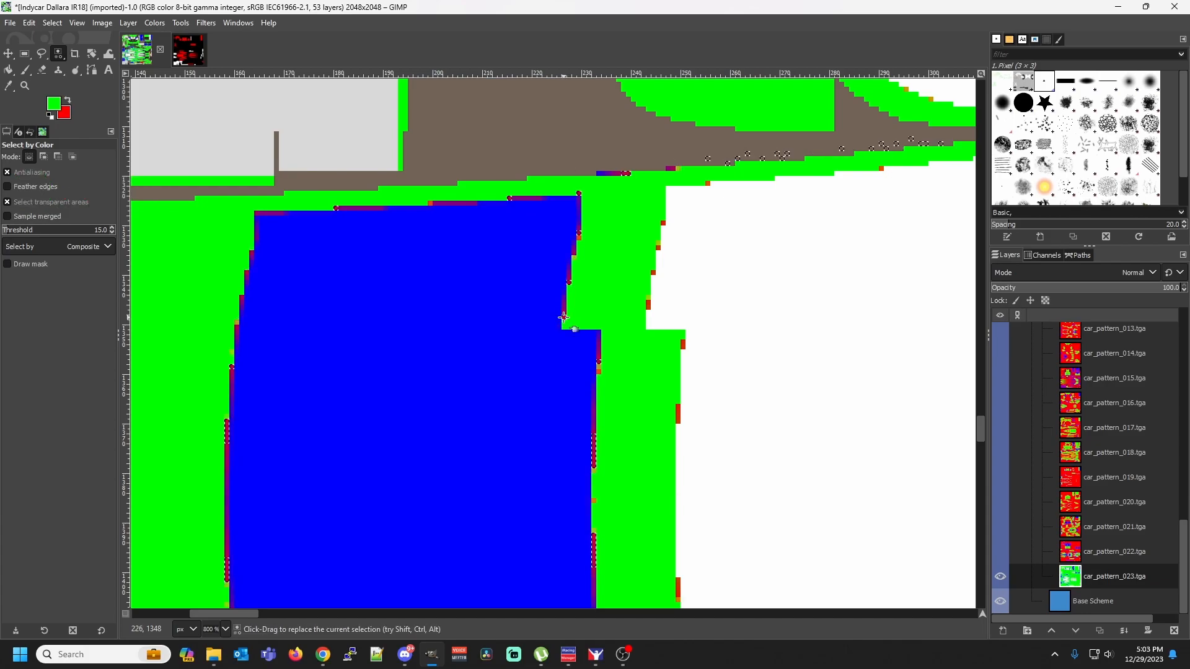
{"action": "key", "text": "shift+b"}
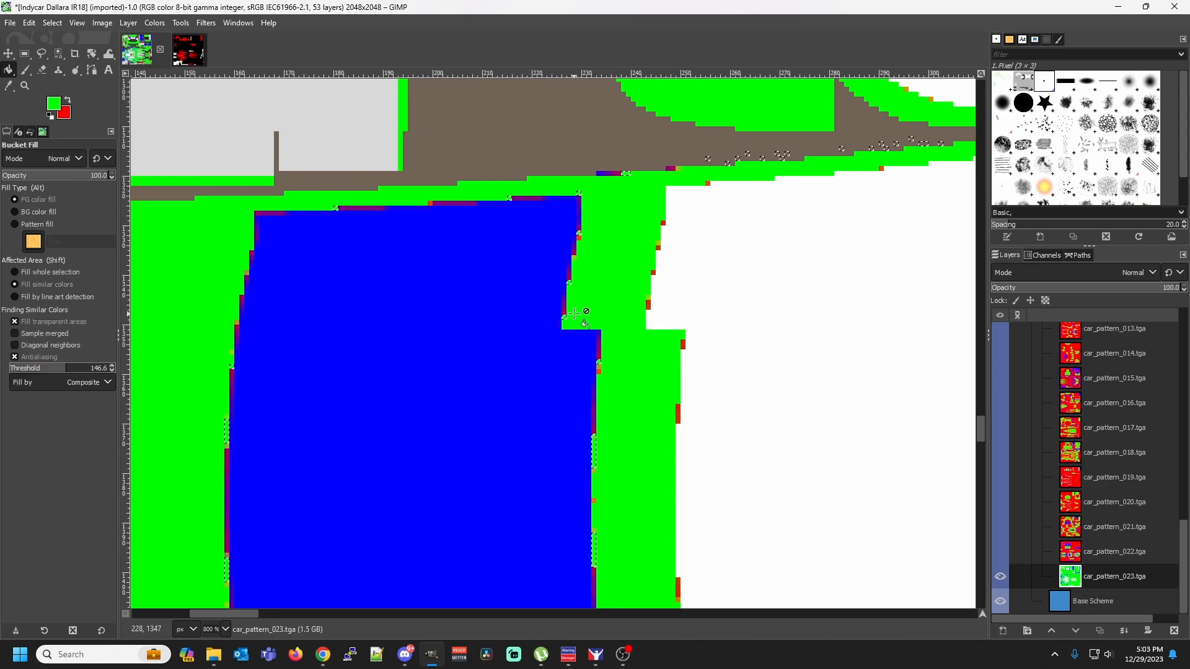
{"action": "key", "text": "shift+o"}
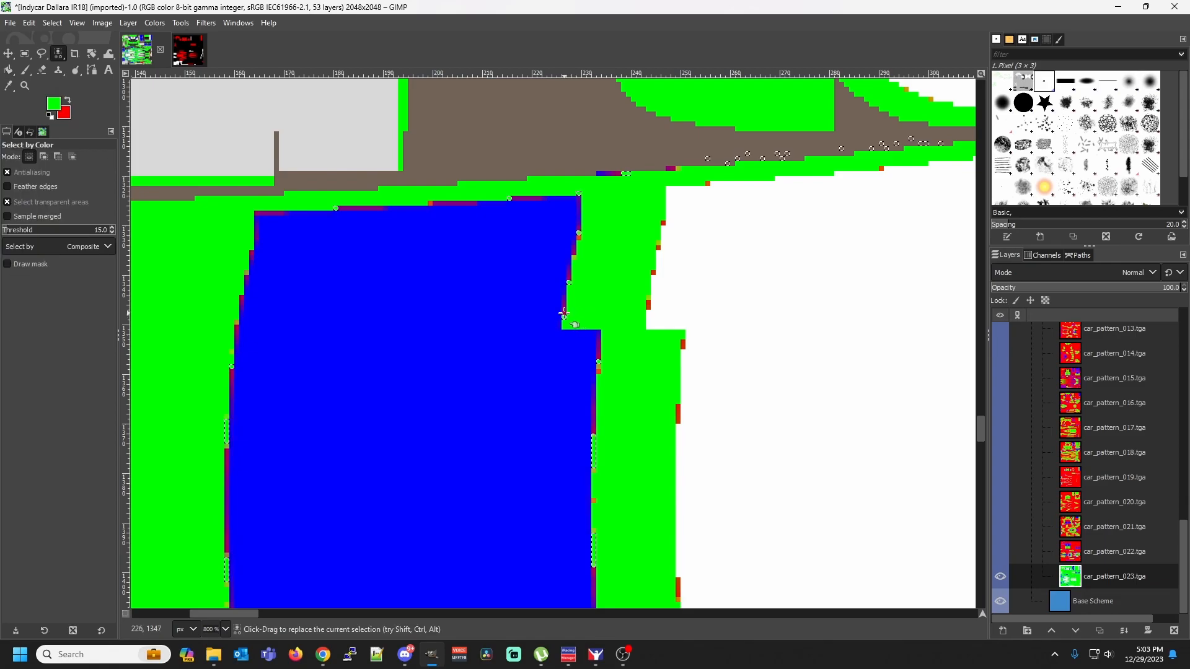
{"action": "key", "text": "shift"}
{"action": "key", "text": "shift+b"}
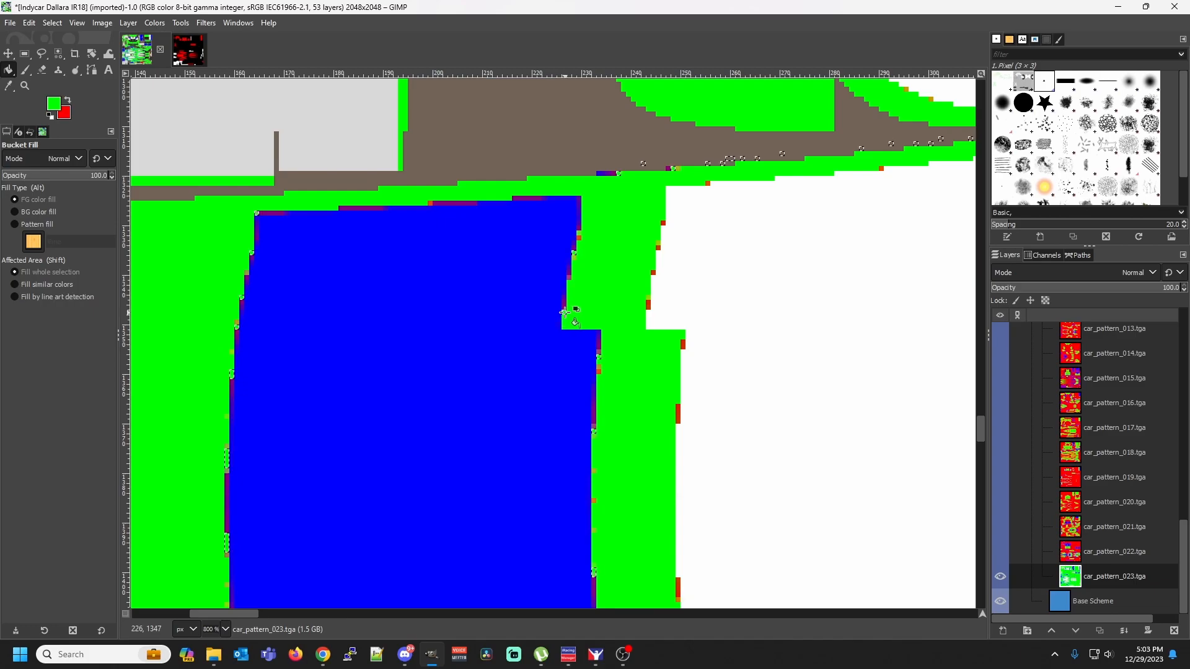
{"action": "key", "text": "shift+o"}
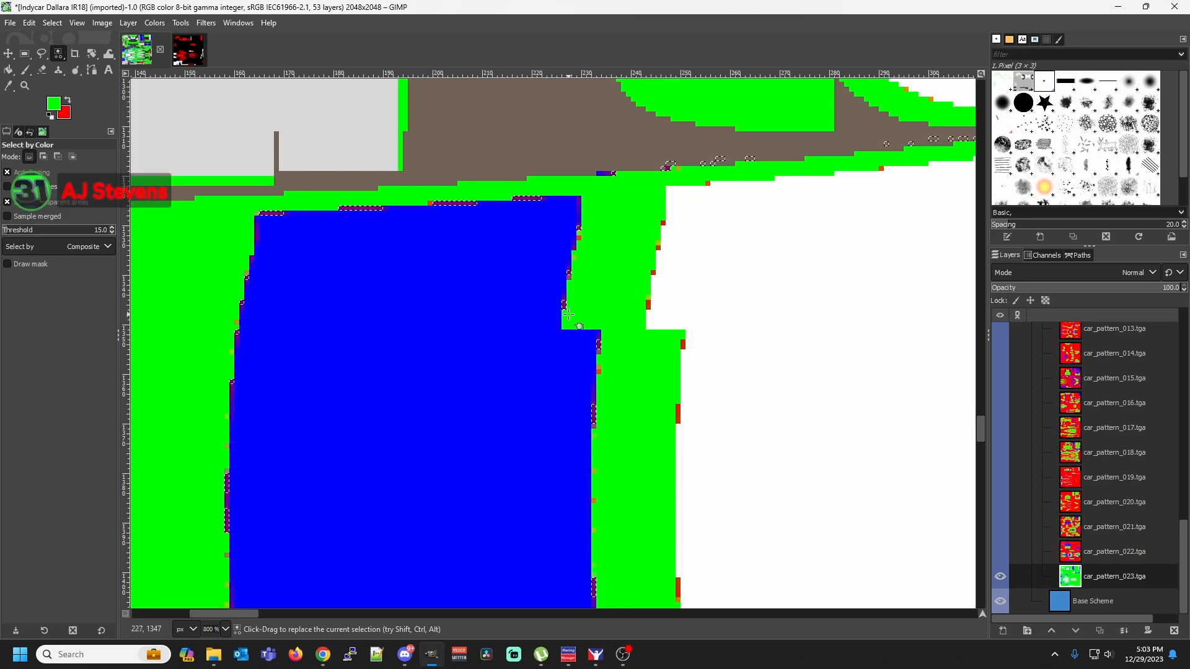
{"action": "key", "text": "shift+b"}
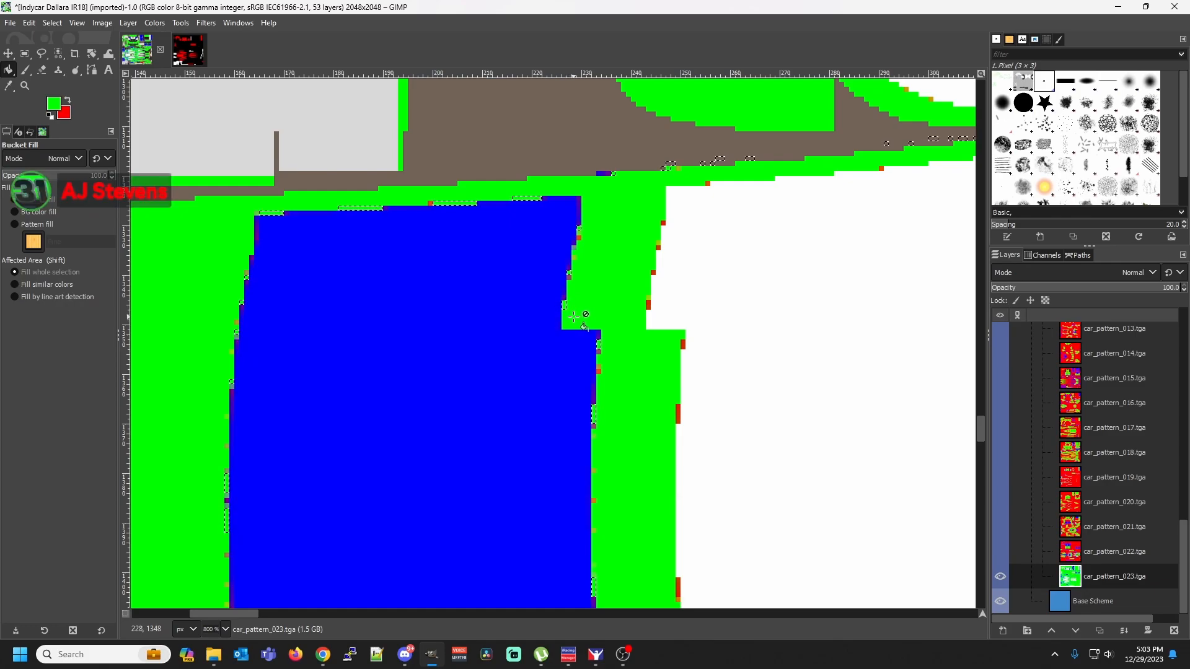
Select the two red and orange fringe shades near the top of the blue panel's right edge by color, one at a time, and fill each with green
{"action": "key", "text": "shift+o"}
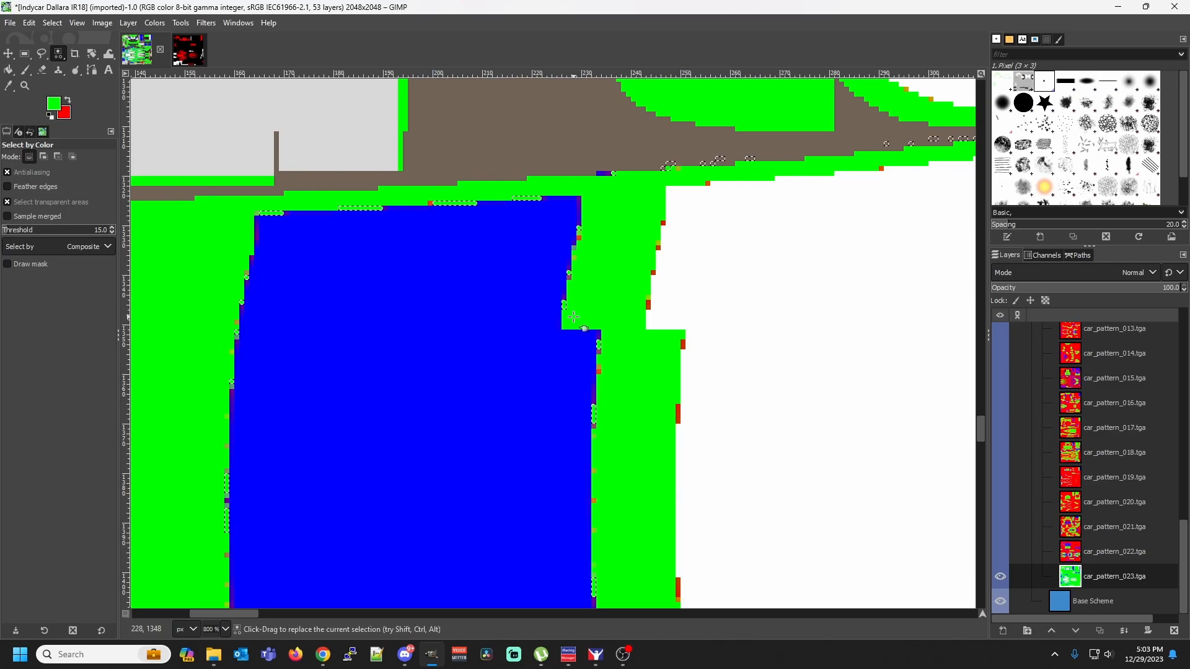
{"action": "left_click", "coordinate": [579, 238]}
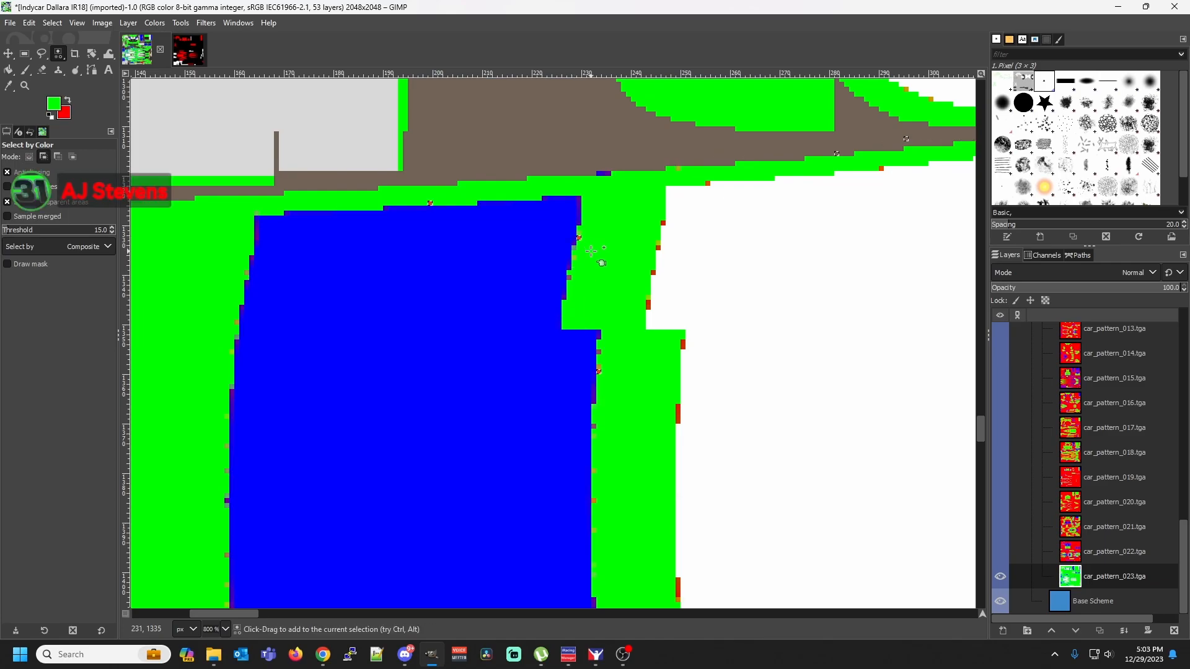
{"action": "key", "text": "shift+b"}
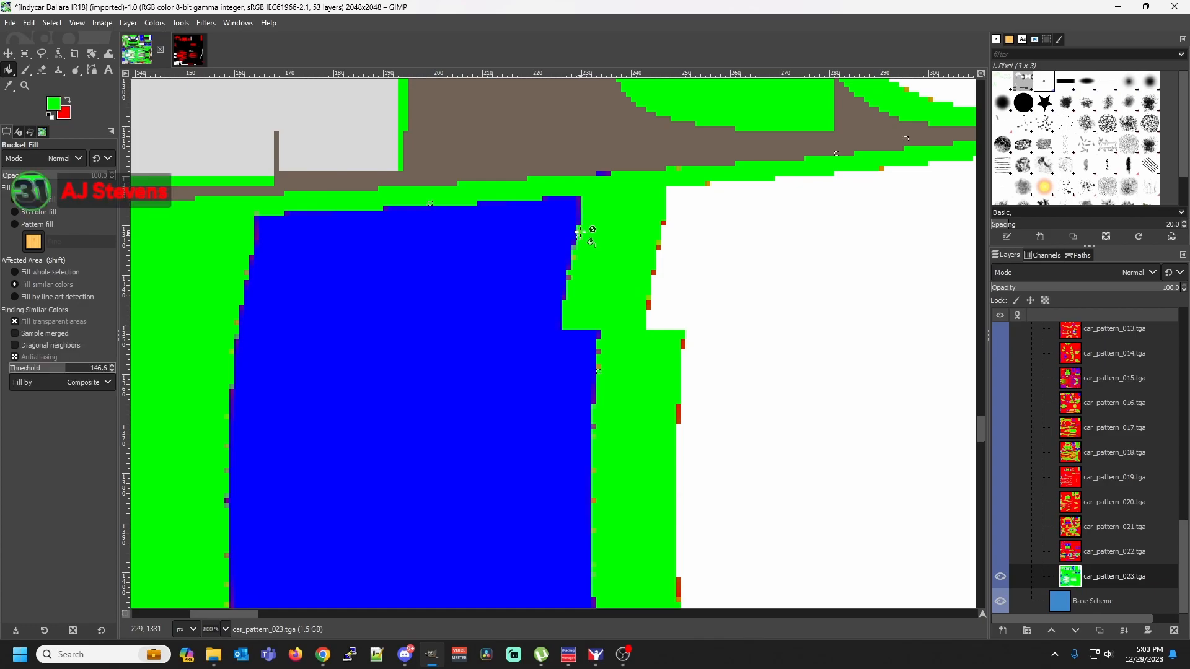
{"action": "key", "text": "shift+o"}
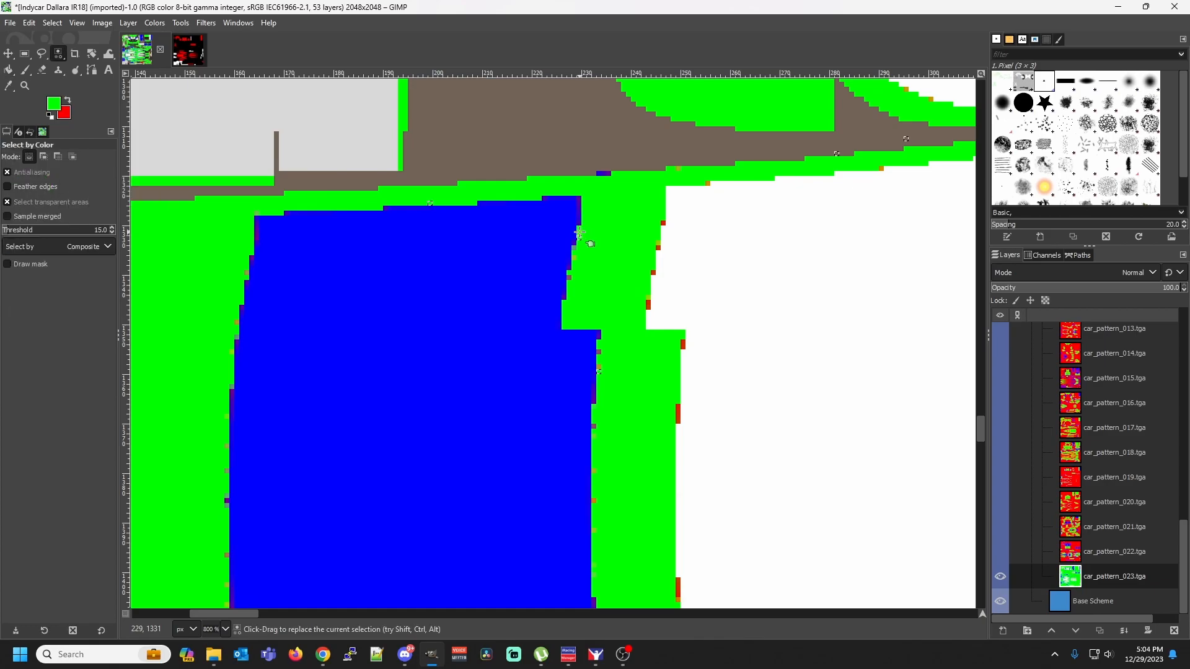
{"action": "key", "text": "shift+b"}
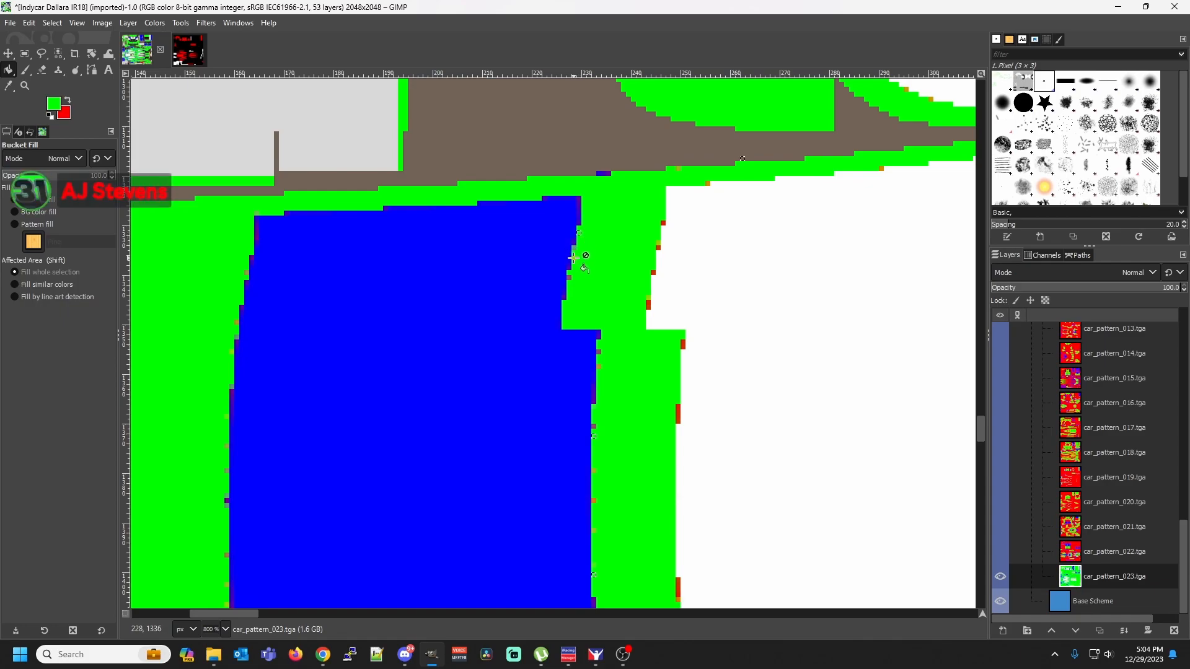
Select the next two fringe shades down the blue panel's right edge toward the notch by color, one at a time, and fill each with green
{"action": "key", "text": "shift"}
{"action": "key", "text": "shift+o"}
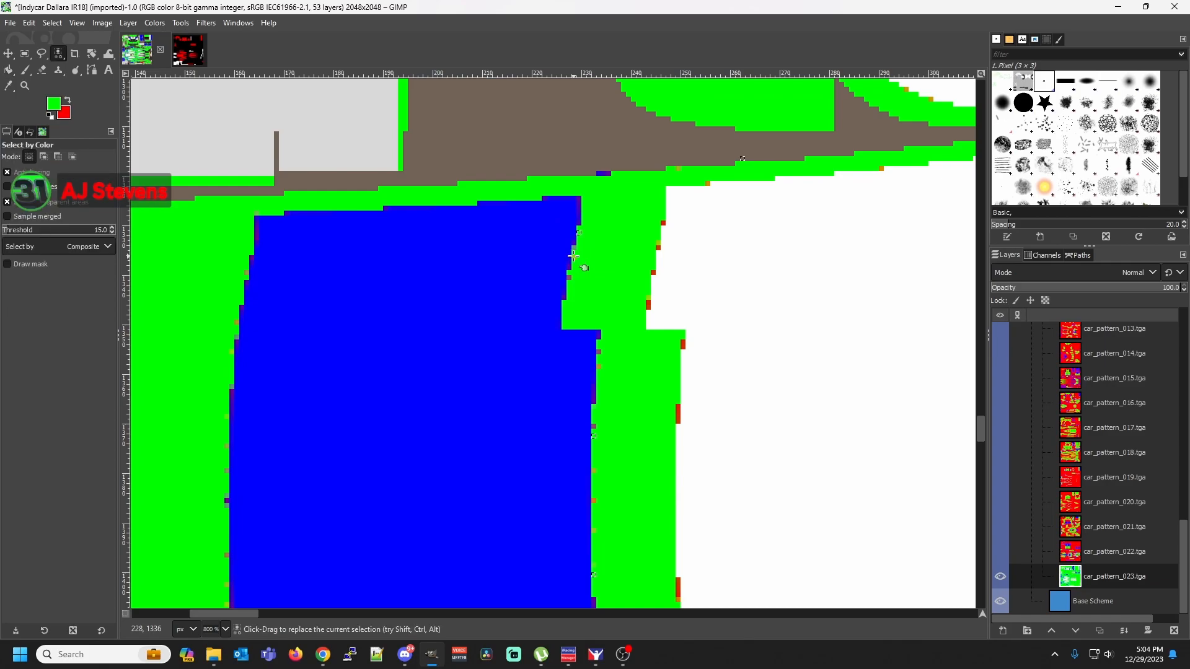
{"action": "key", "text": "shift+b"}
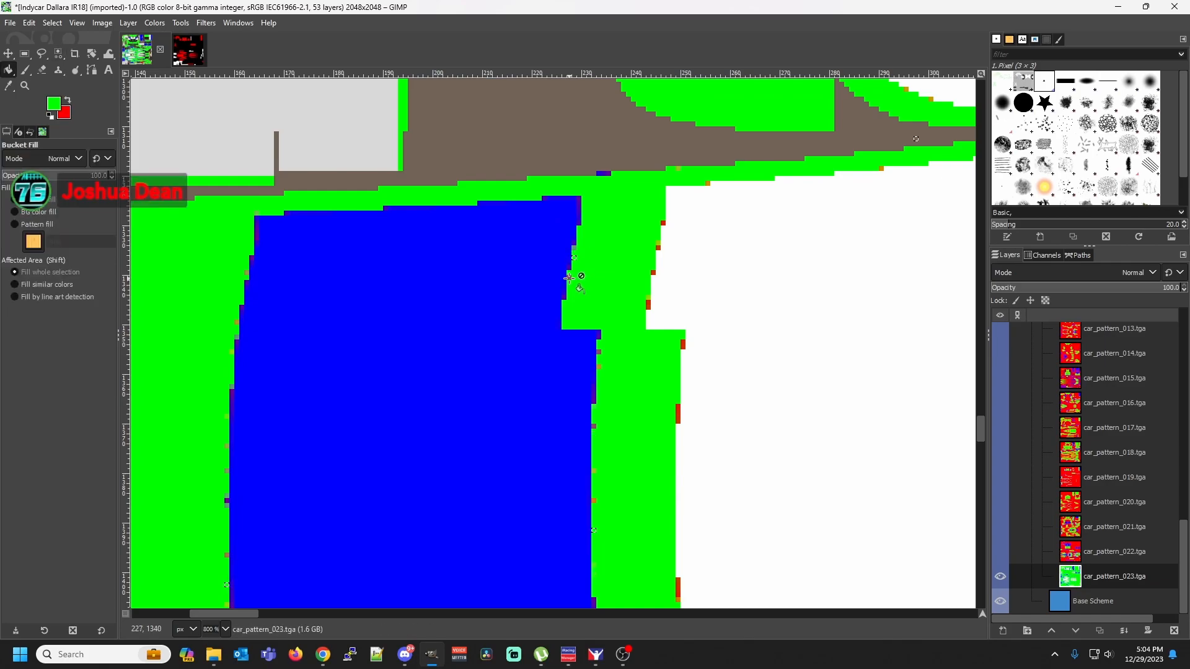
{"action": "key", "text": "shift+o"}
{"action": "key", "text": "shift"}
{"action": "key", "text": "shift+b"}
Select the two fringe shades on the blue panel's right edge well below the notch by color, one at a time, and fill each with green
{"action": "key", "text": "shift"}
{"action": "key", "text": "shift+o"}
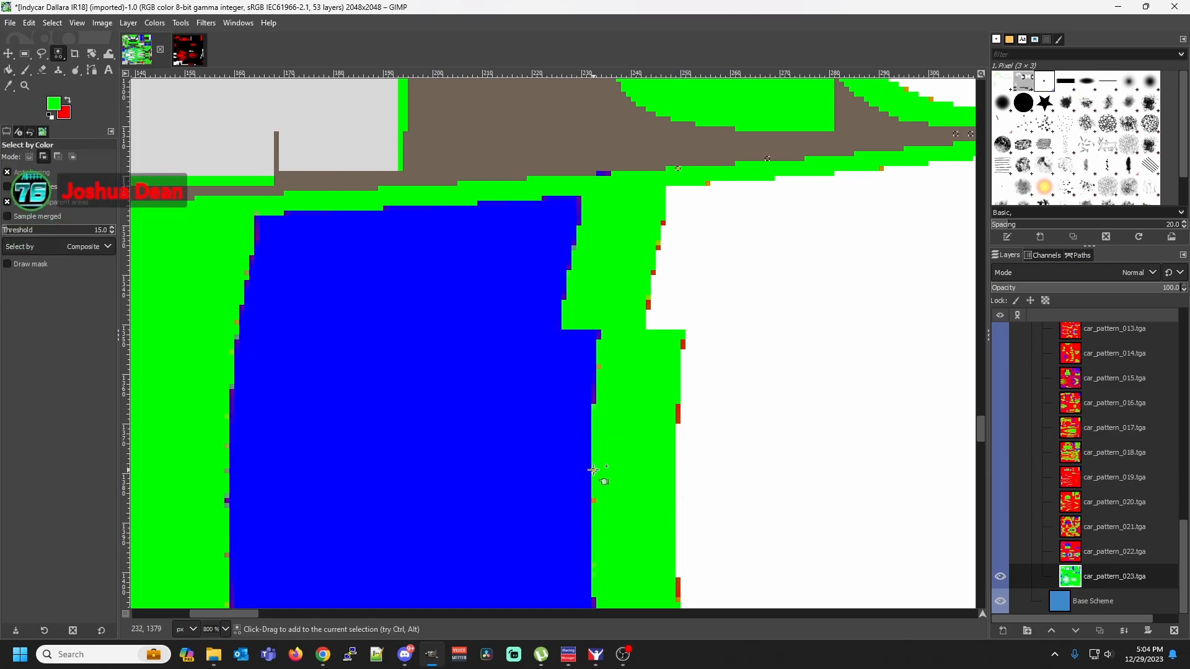
{"action": "key", "text": "shift+b"}
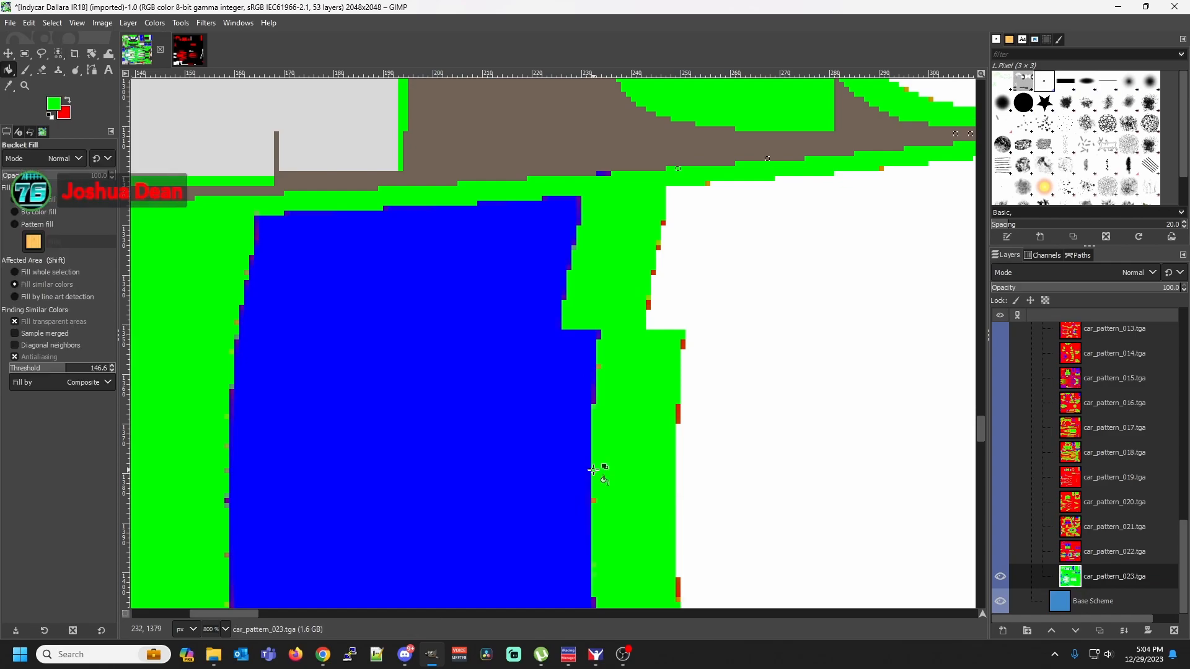
{"action": "key", "text": "shift+o"}
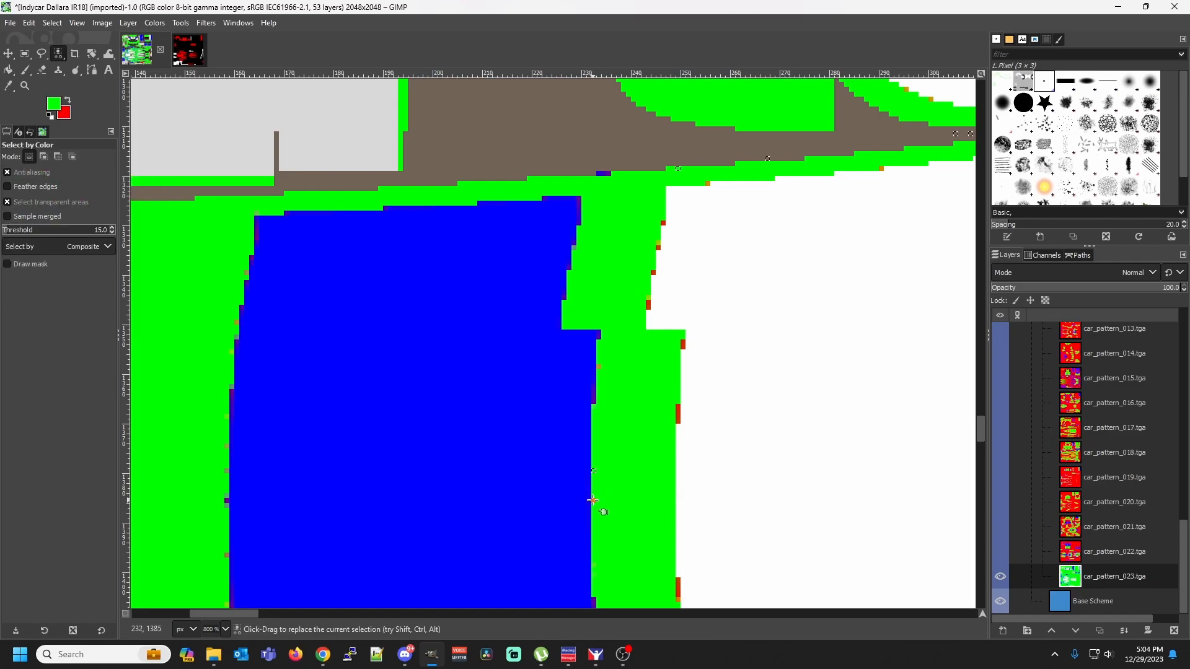
{"action": "key", "text": "shift"}
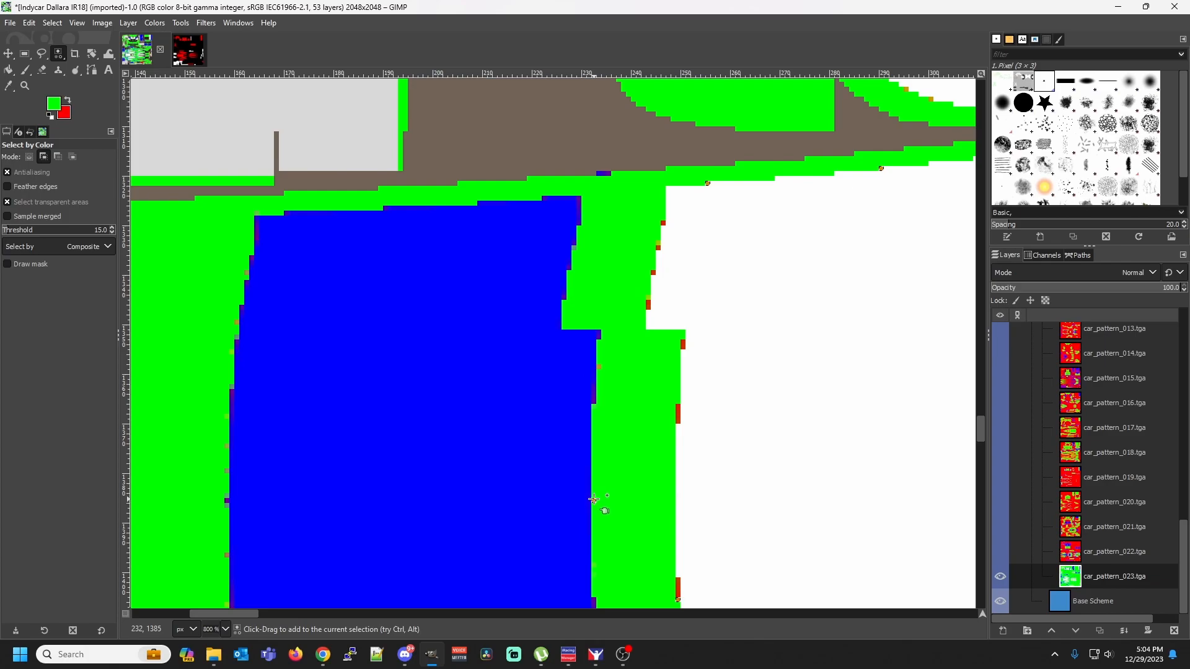
{"action": "key", "text": "shift+b"}
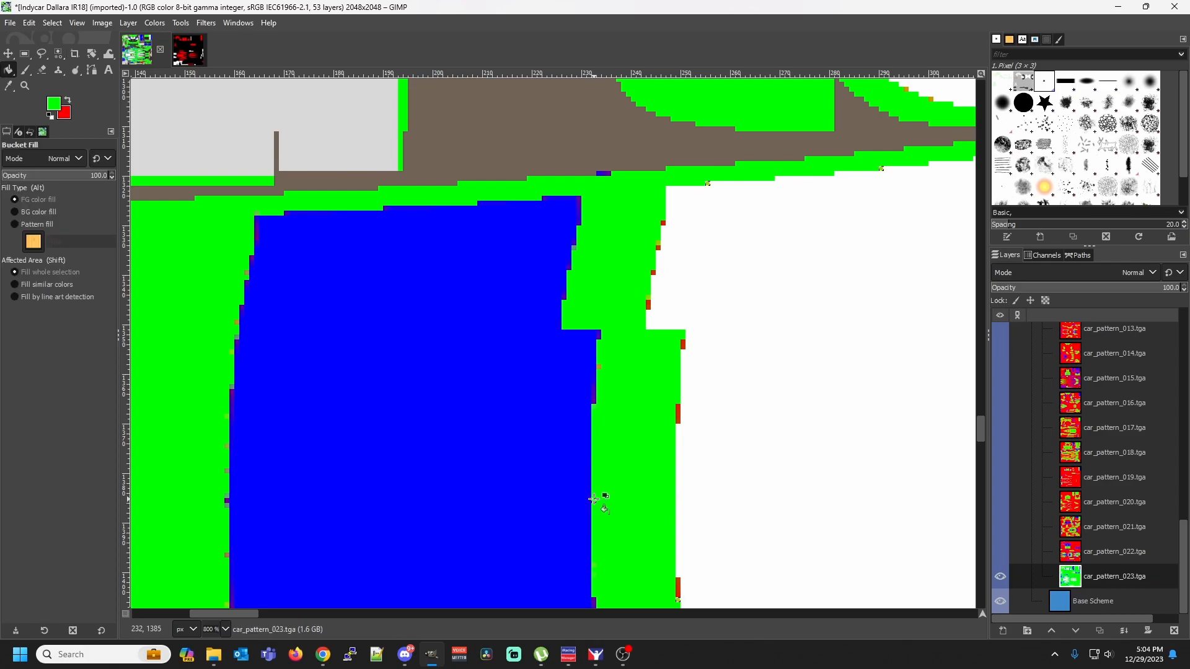
Select the upper two red fringe shades on the green-white border beside the blue panel by color, one at a time, and fill each with green
{"action": "key", "text": "shift"}
{"action": "key", "text": "shift+o"}
{"action": "left_click", "coordinate": [677, 409]}
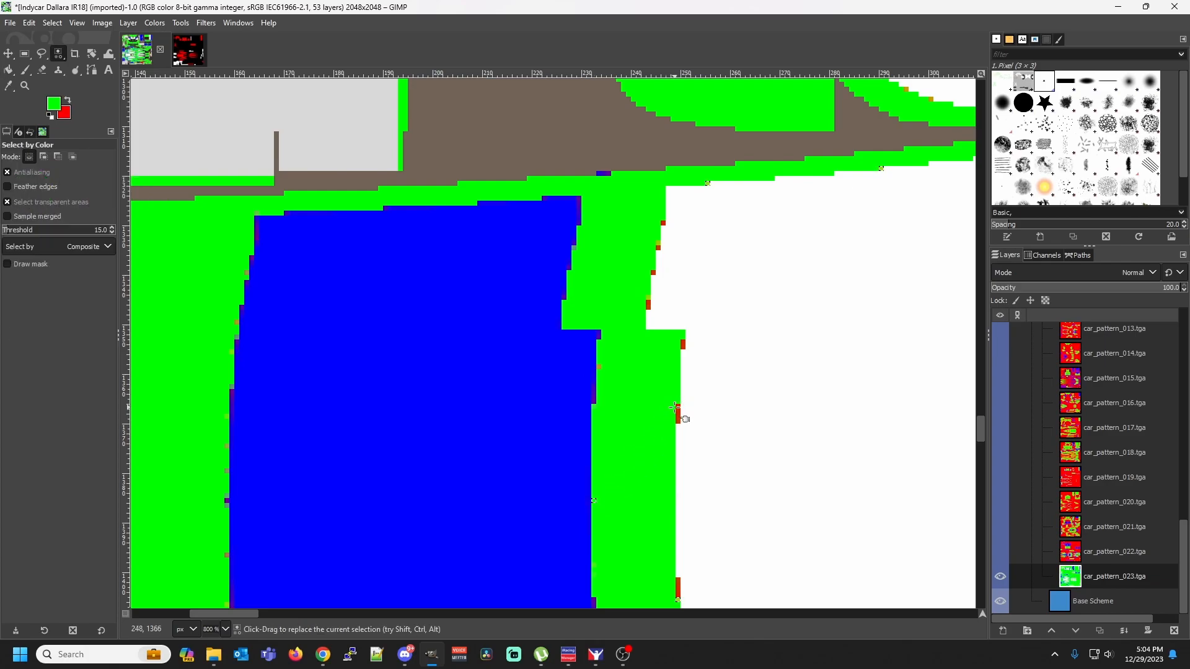
{"action": "key", "text": "shift+b"}
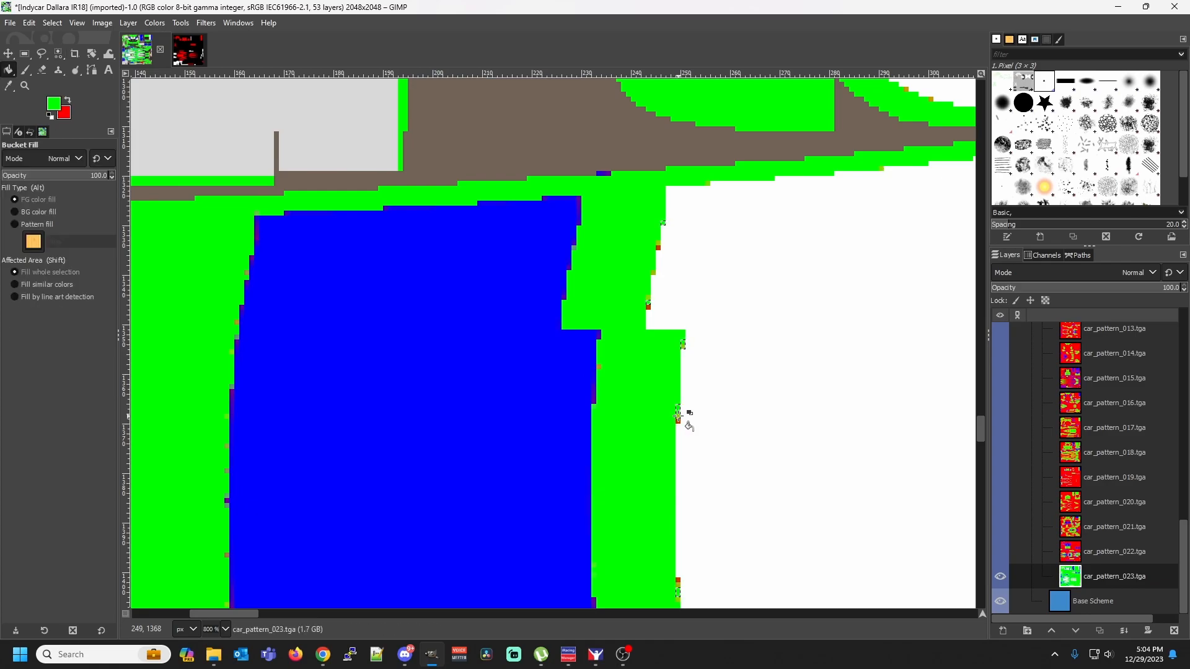
{"action": "key", "text": "shift+o"}
{"action": "left_click", "coordinate": [677, 413], "text": "shift"}
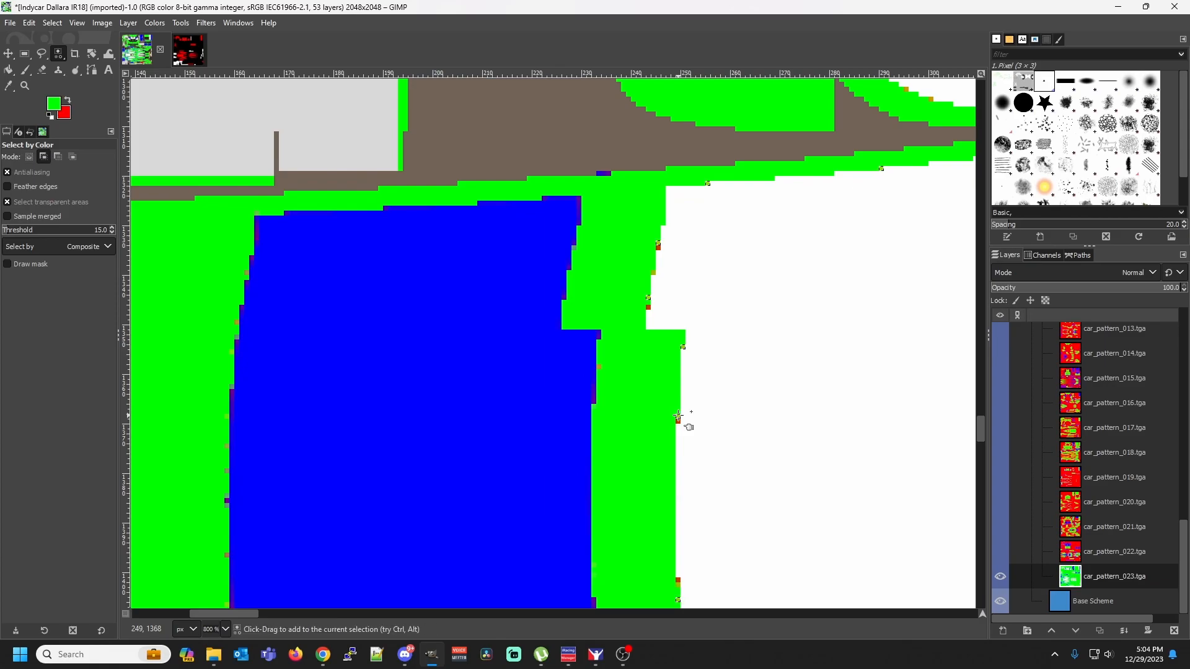
{"action": "key", "text": "shift+b"}
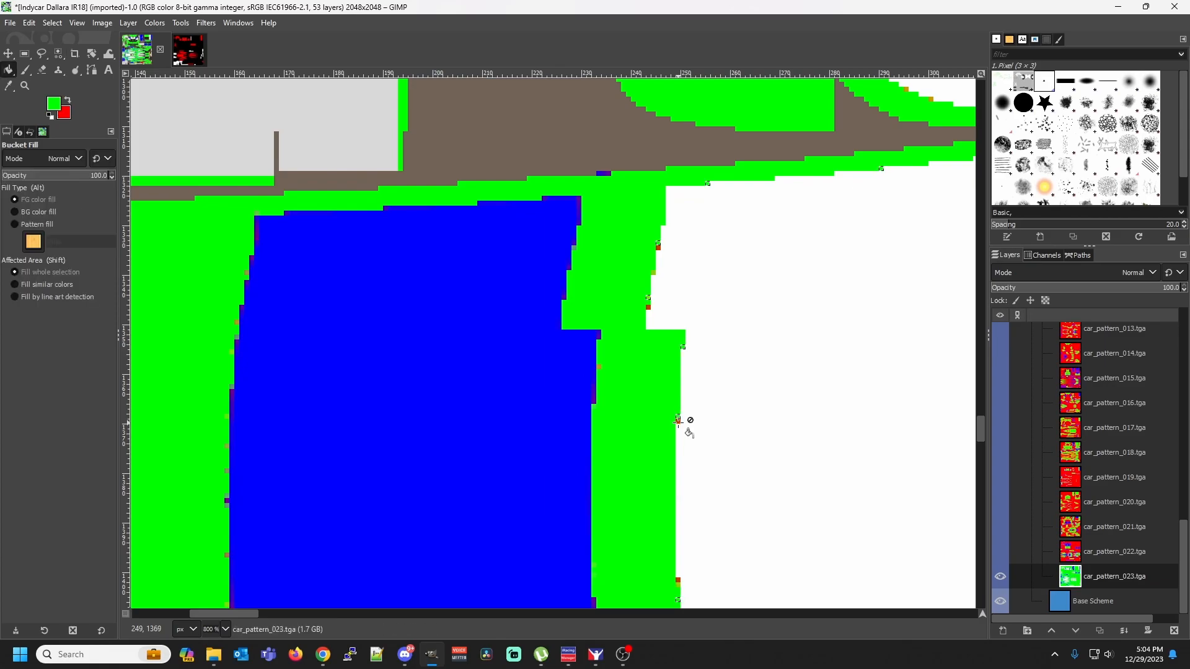
Select the remaining red shade on the green-white border and the orange pixel higher up by color, filling each with green
{"action": "key", "text": "shift"}
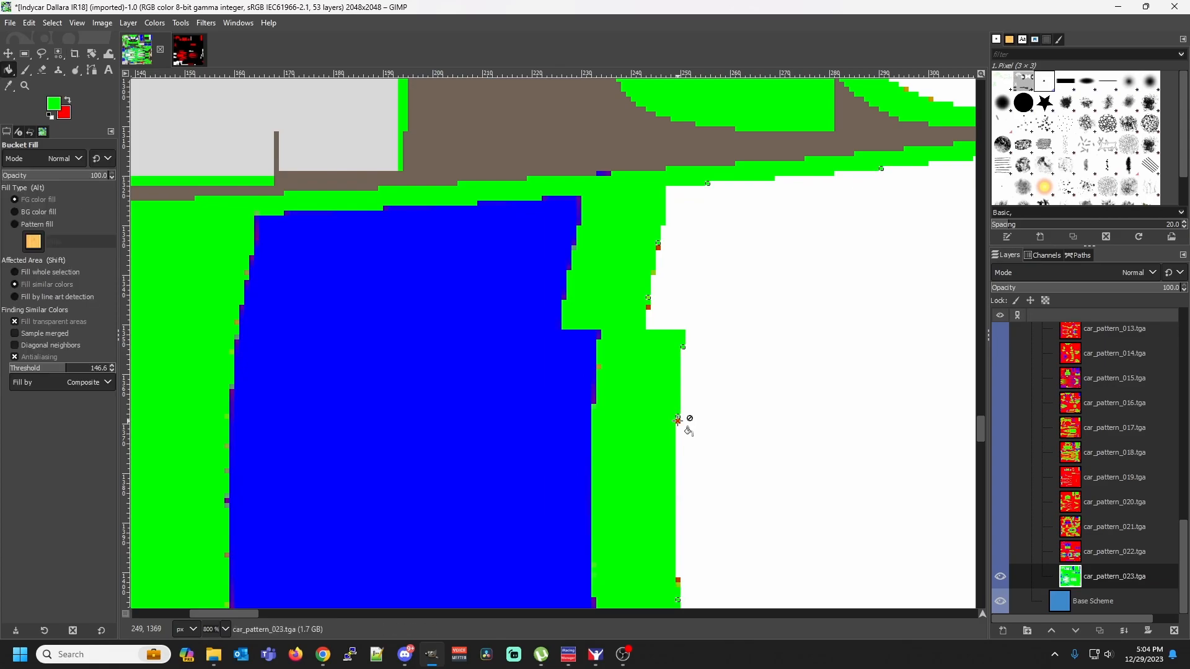
{"action": "key", "text": "shift+o"}
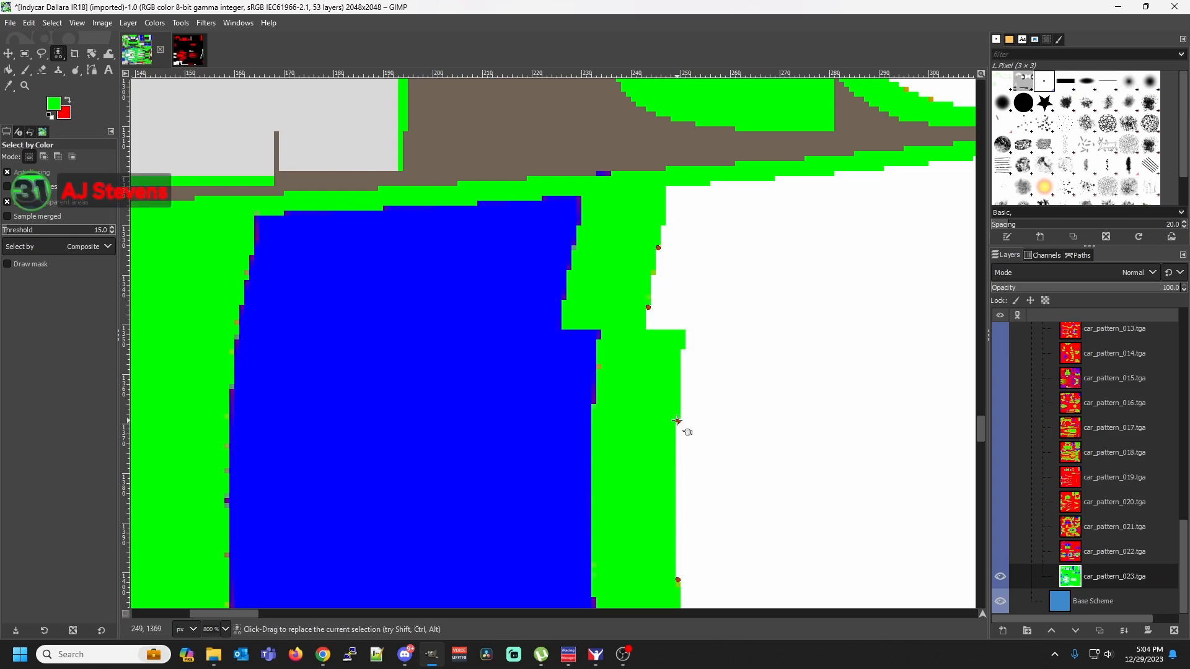
{"action": "key", "text": "shift+b"}
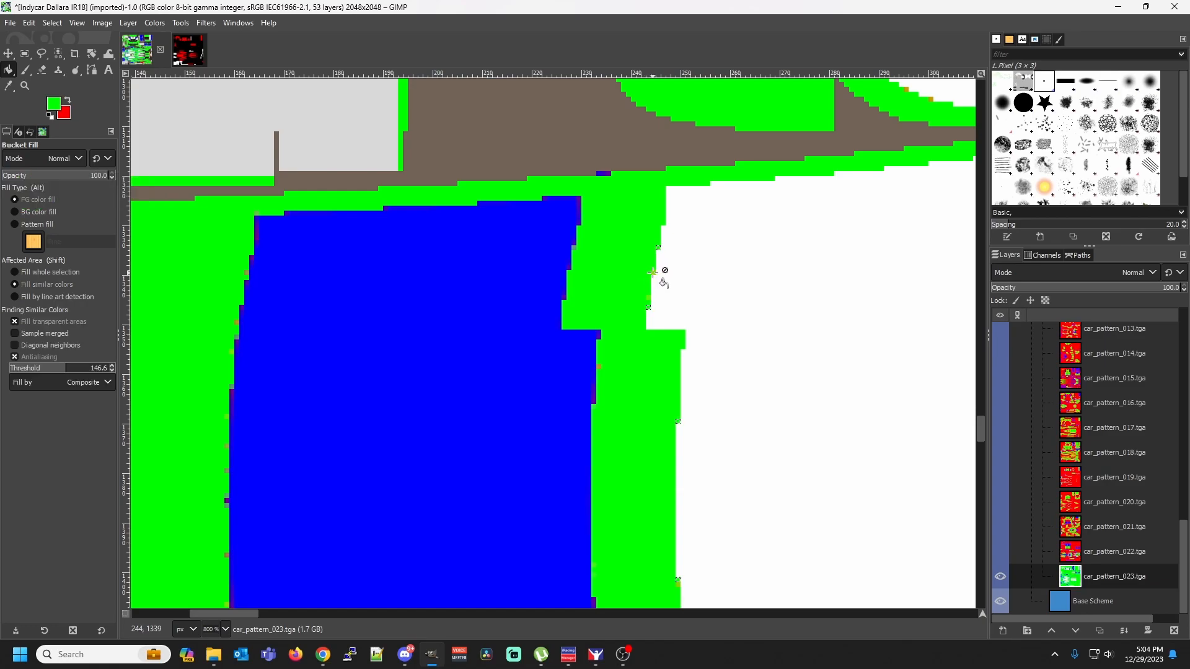
{"action": "key", "text": "shift+o"}
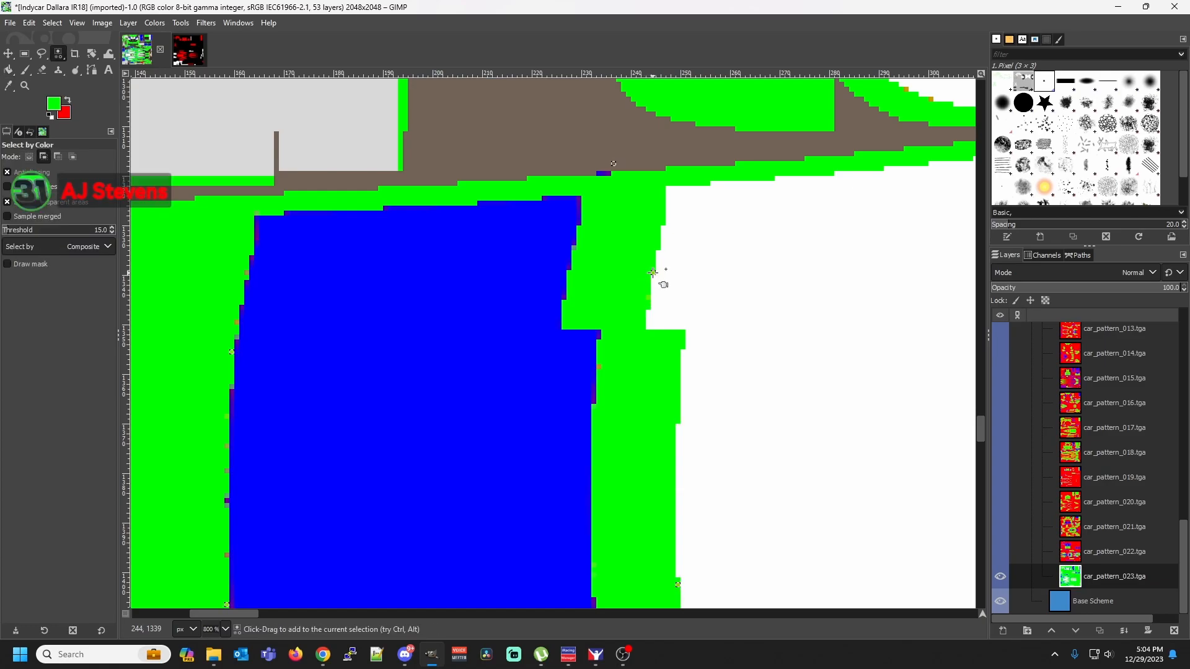
{"action": "key", "text": "shift+b"}
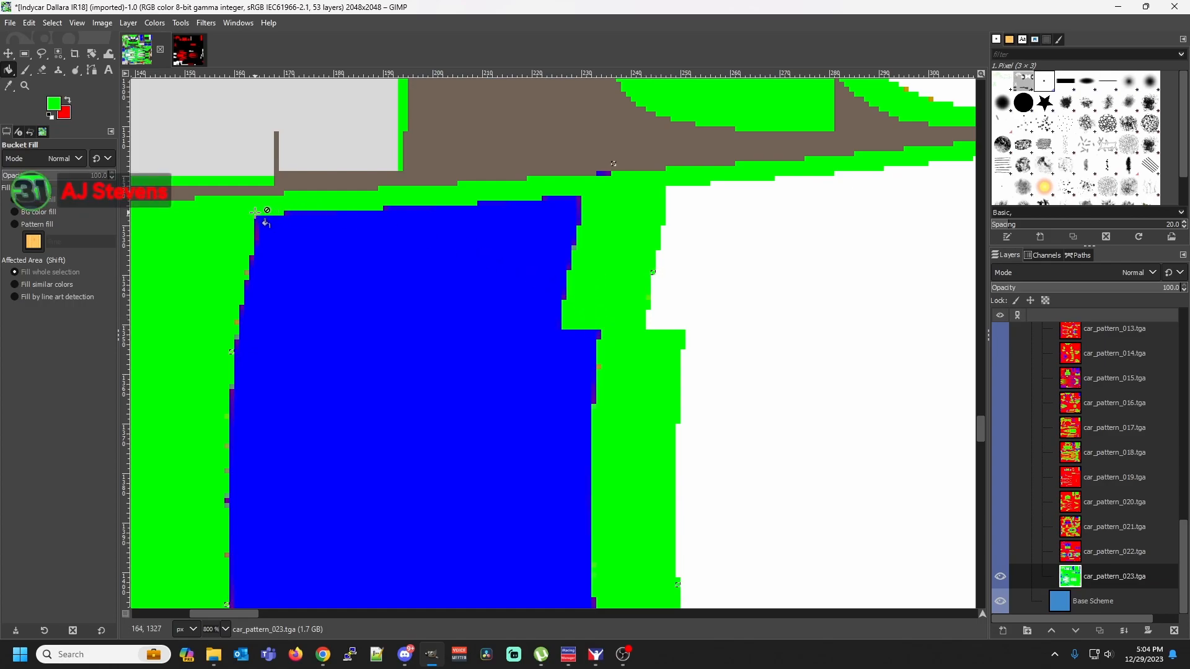
Select the fringe shades at the blue panel's upper-left corner and slightly down its left edge by color, filling each with green
{"action": "key", "text": "shift+o"}
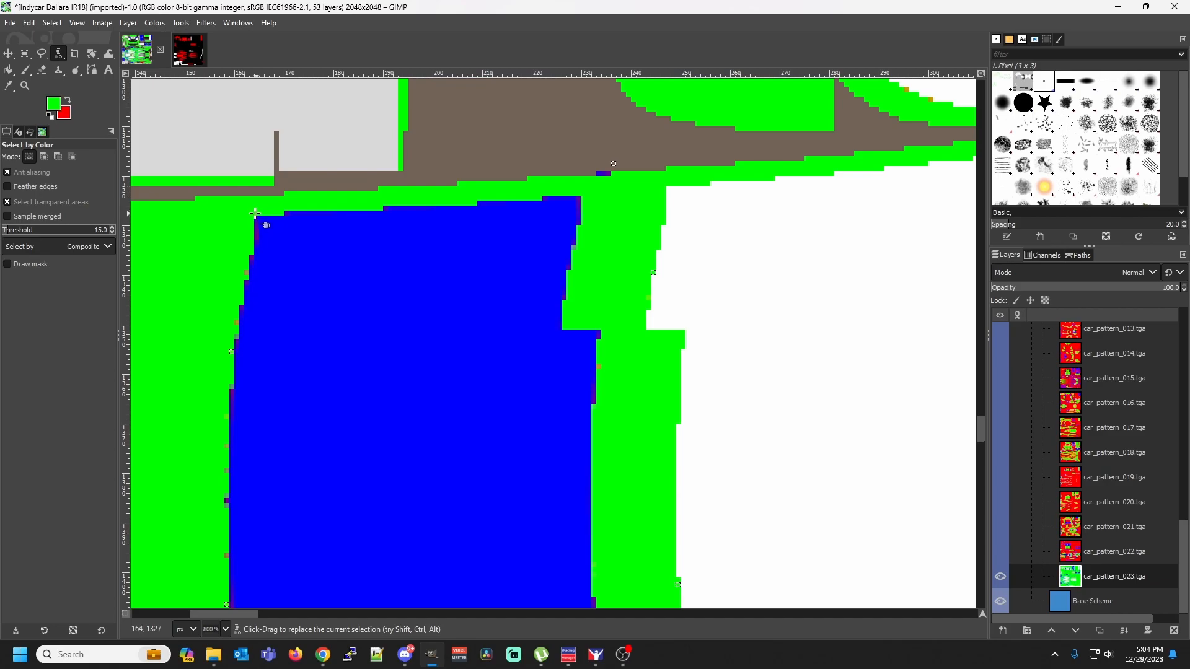
{"action": "key", "text": "shift+b"}
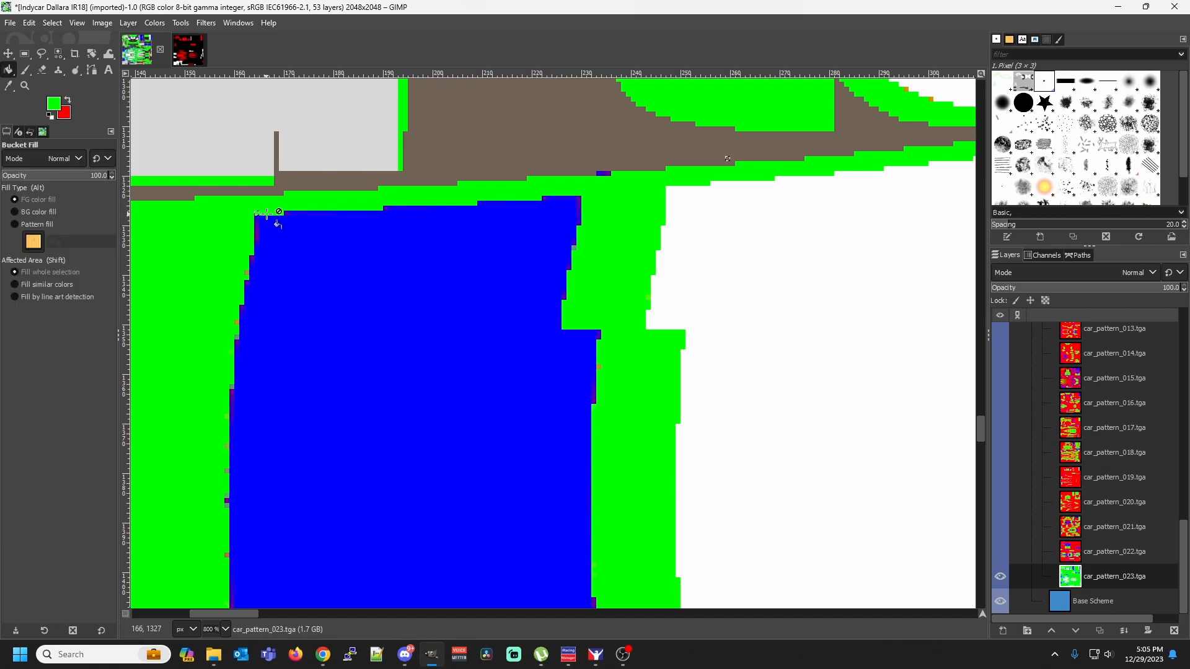
{"action": "key", "text": "shift"}
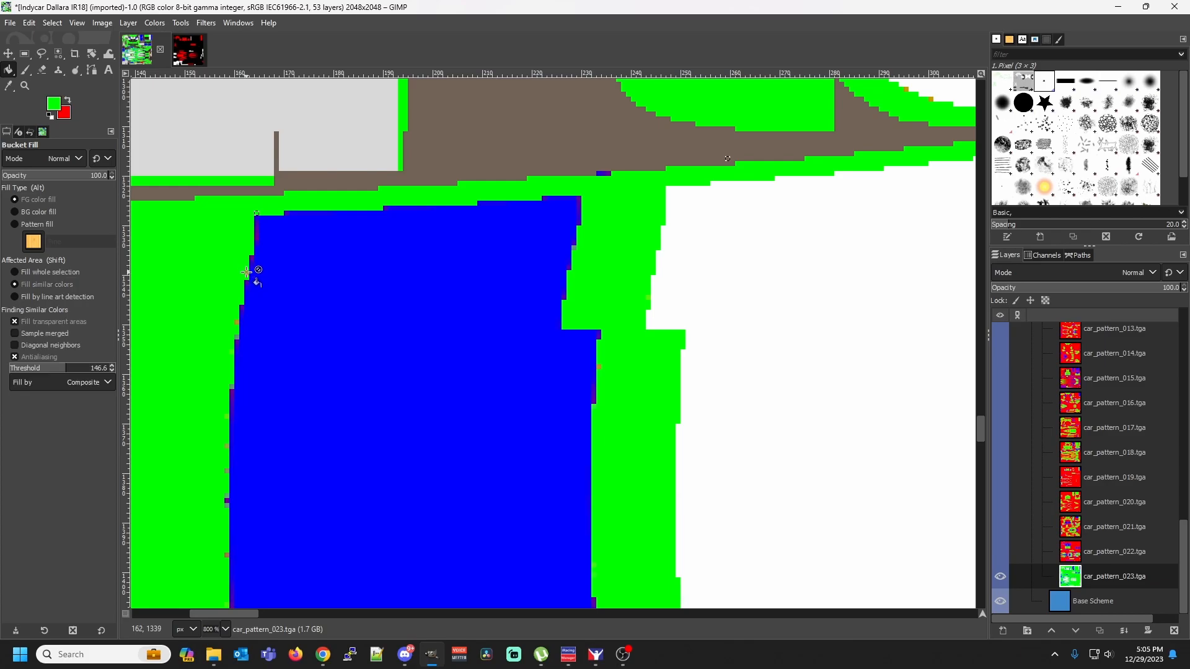
{"action": "key", "text": "shift+o"}
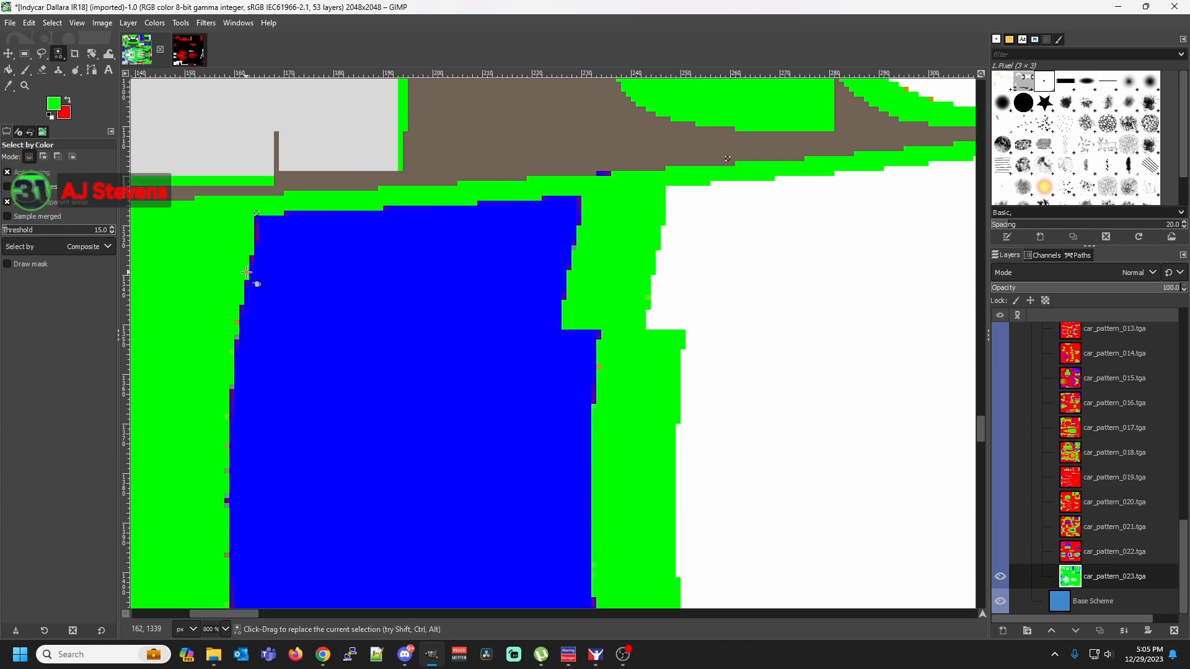
{"action": "key", "text": "shift+b"}
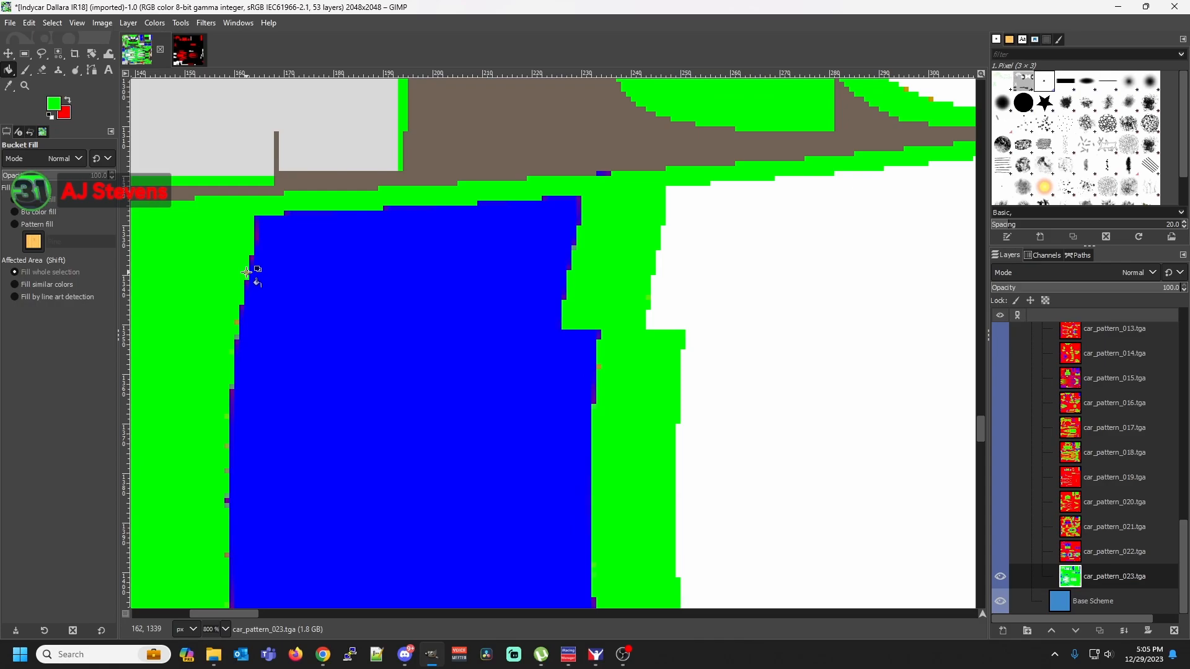
Select the two adjacent fringe shades midway down the blue panel's slanted left edge by color, one at a time, and fill each with green
{"action": "key", "text": "shift"}
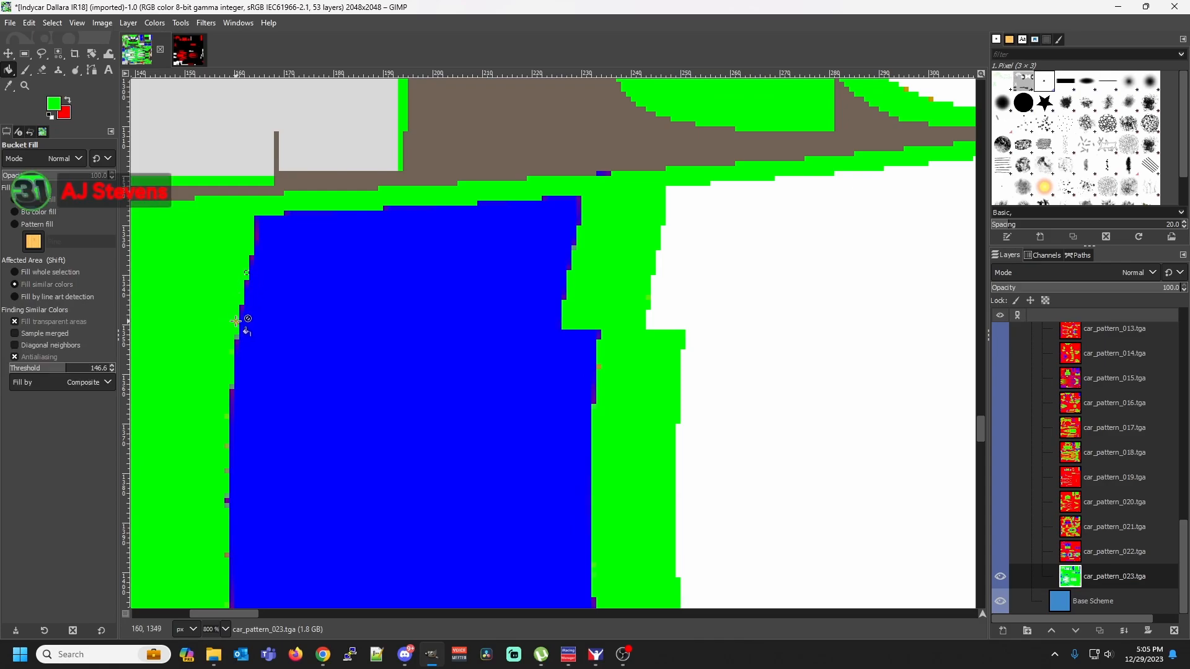
{"action": "key", "text": "shift+o"}
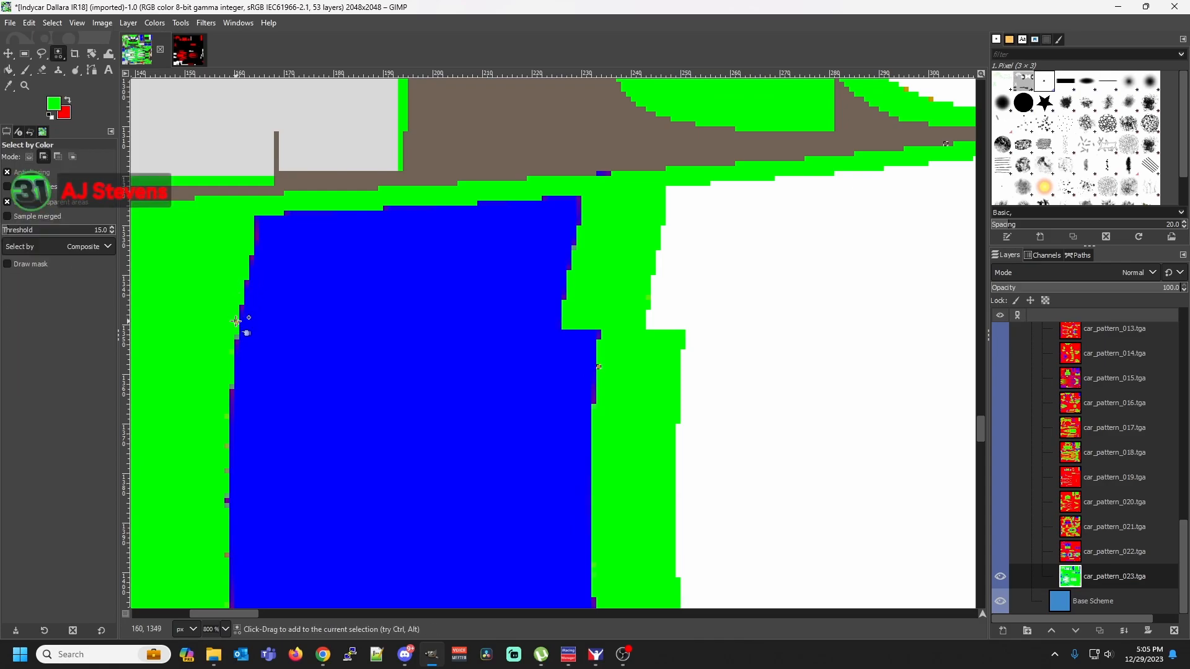
{"action": "key", "text": "shift+b"}
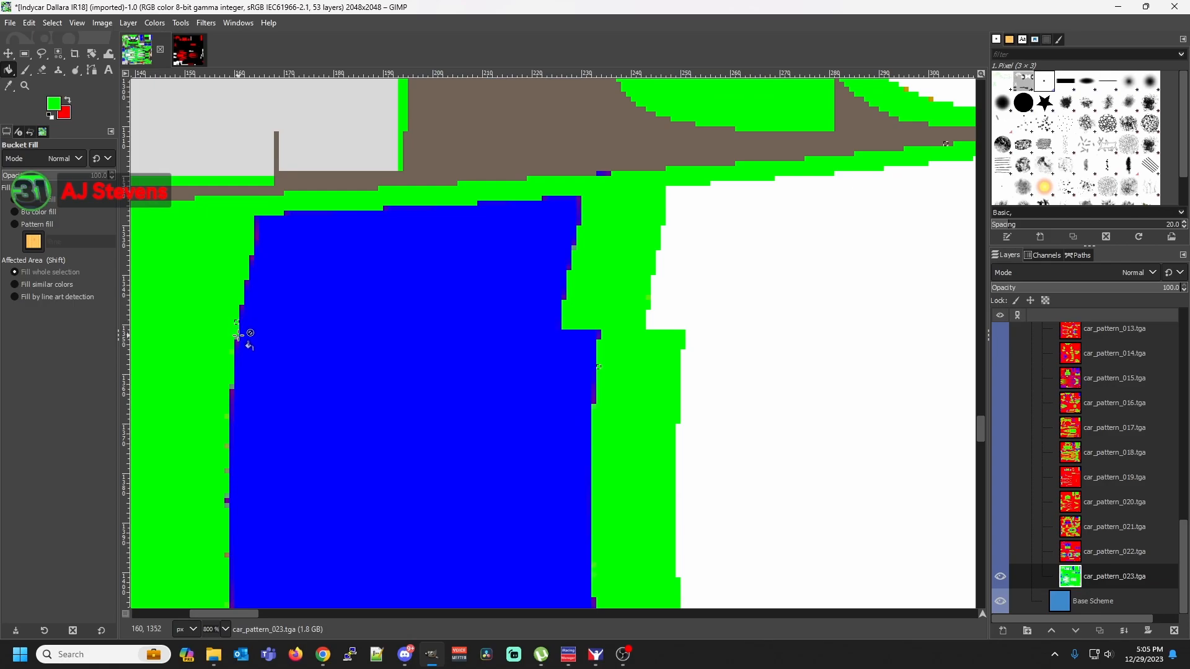
{"action": "key", "text": "shift+o"}
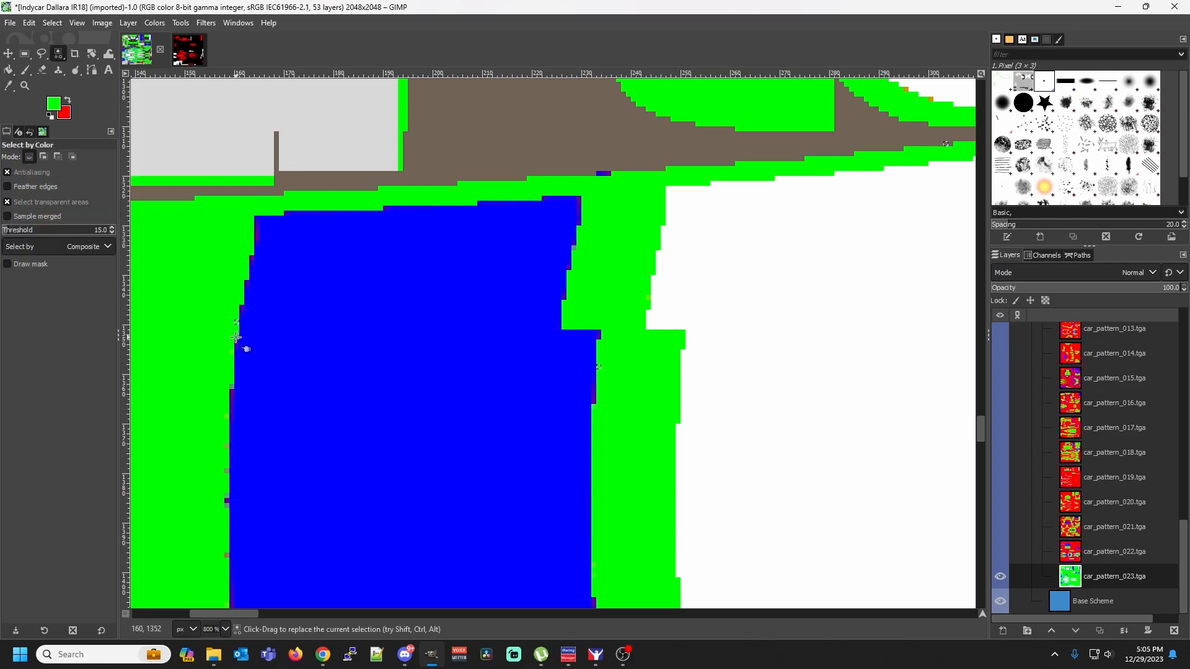
{"action": "key", "text": "shift"}
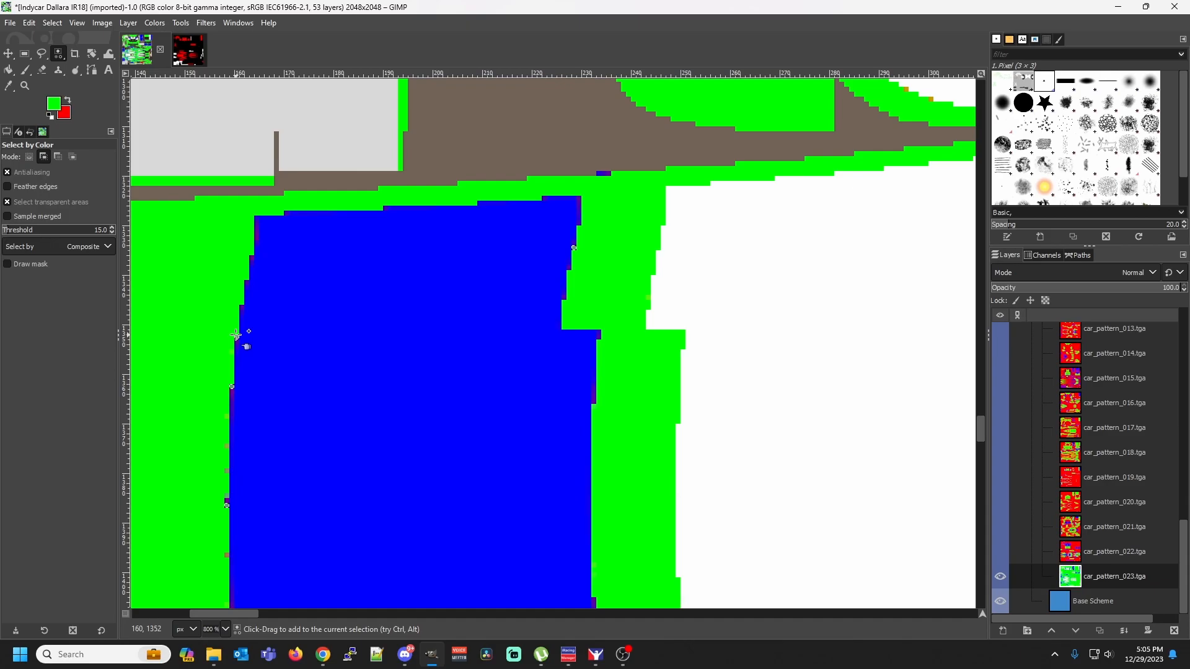
{"action": "key", "text": "shift+b"}
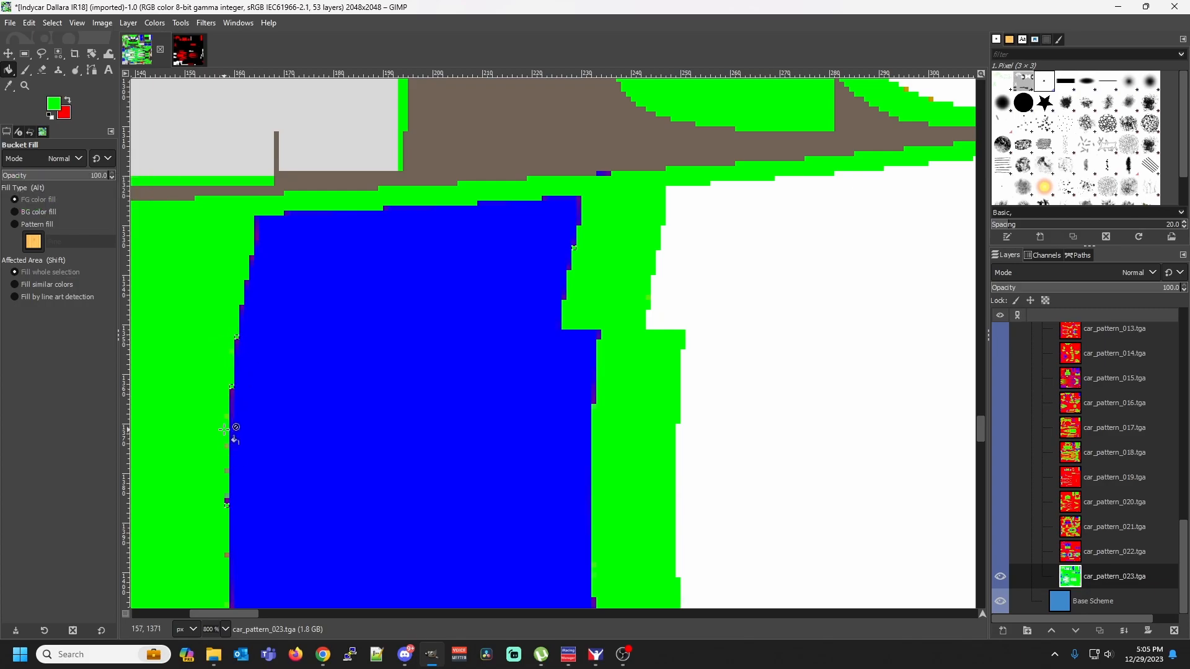
Select the fringe pixel on the straight lower part of the blue panel's left edge by color and fill that shade with green
{"action": "key", "text": "shift"}
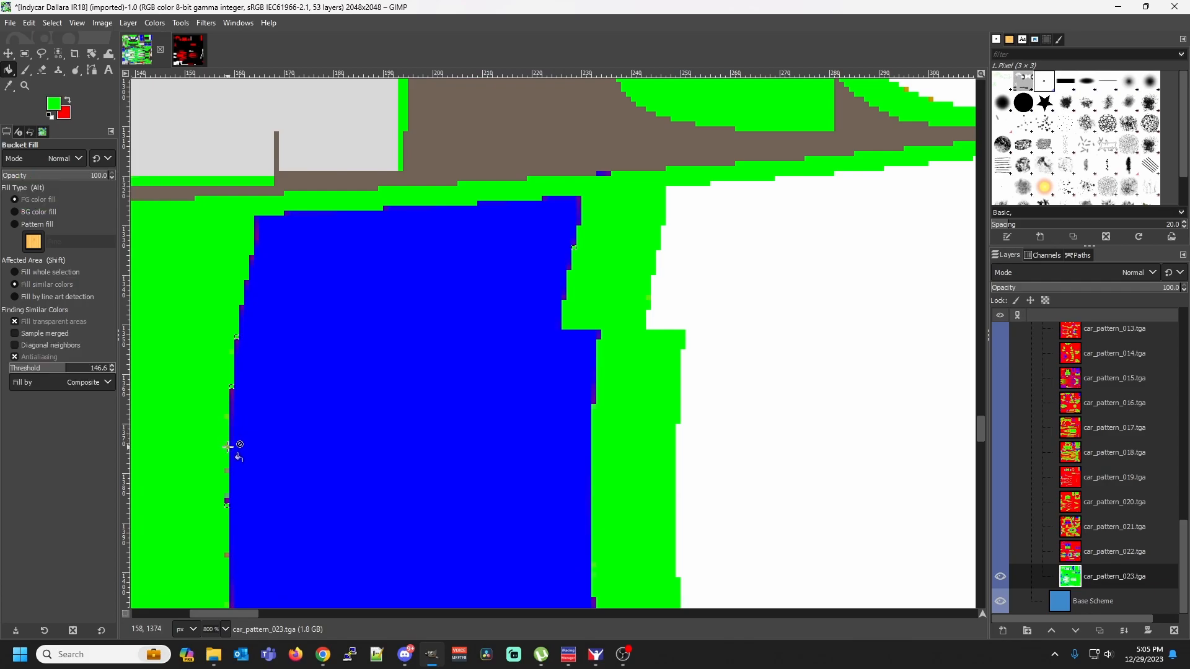
{"action": "key", "text": "shift+o"}
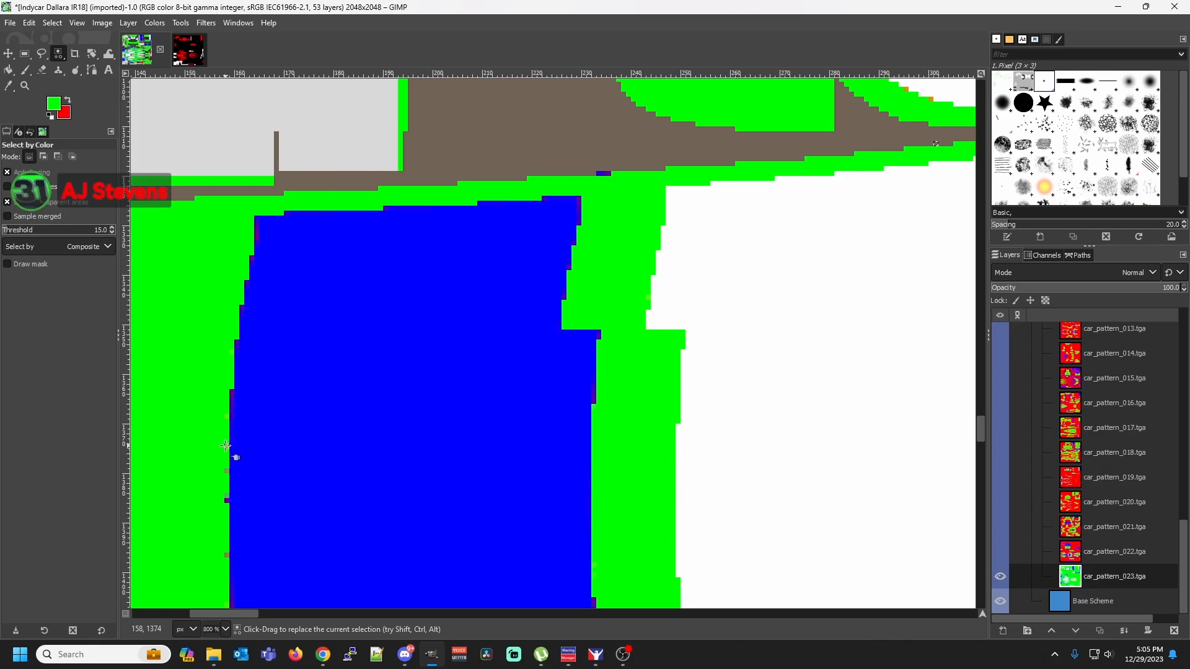
{"action": "key", "text": "shift+b"}
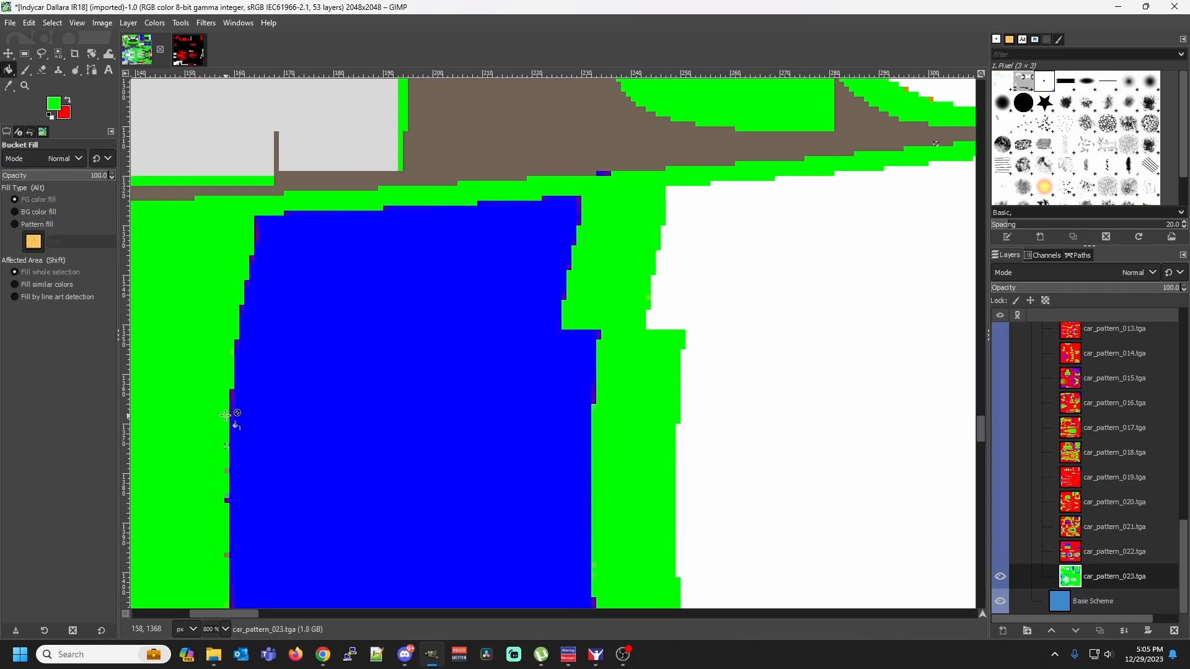
Select the next two fringe shades down the straight part of the blue panel's left edge by color, filling each with green
{"action": "key", "text": "shift+o"}
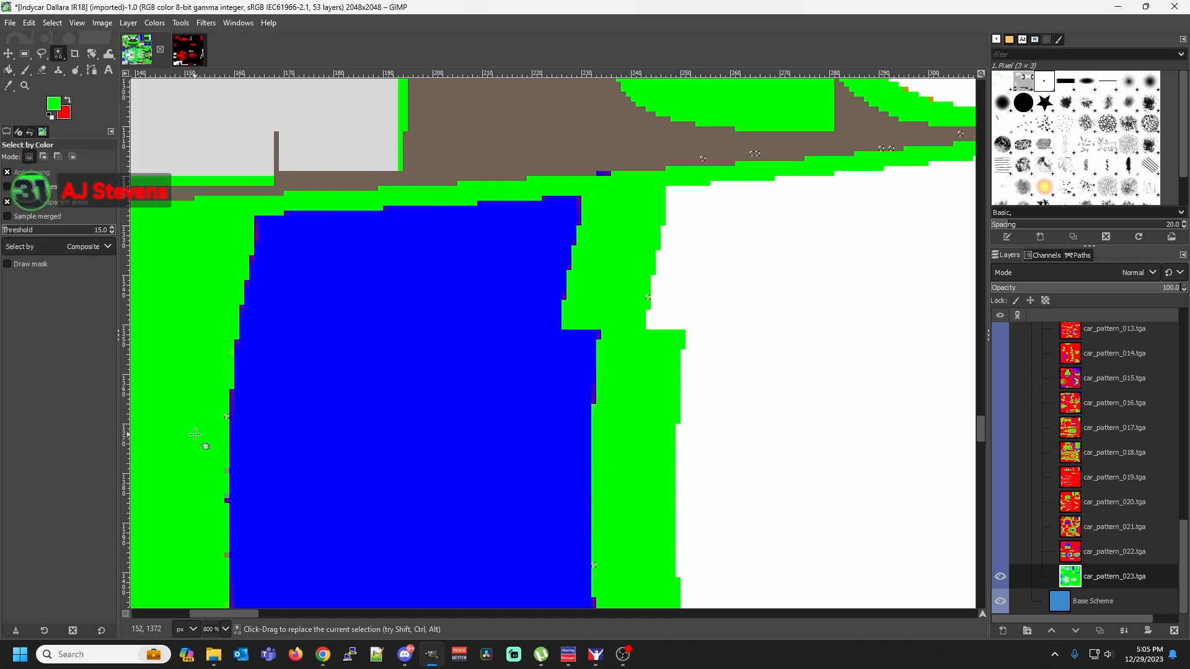
{"action": "key", "text": "shift+b"}
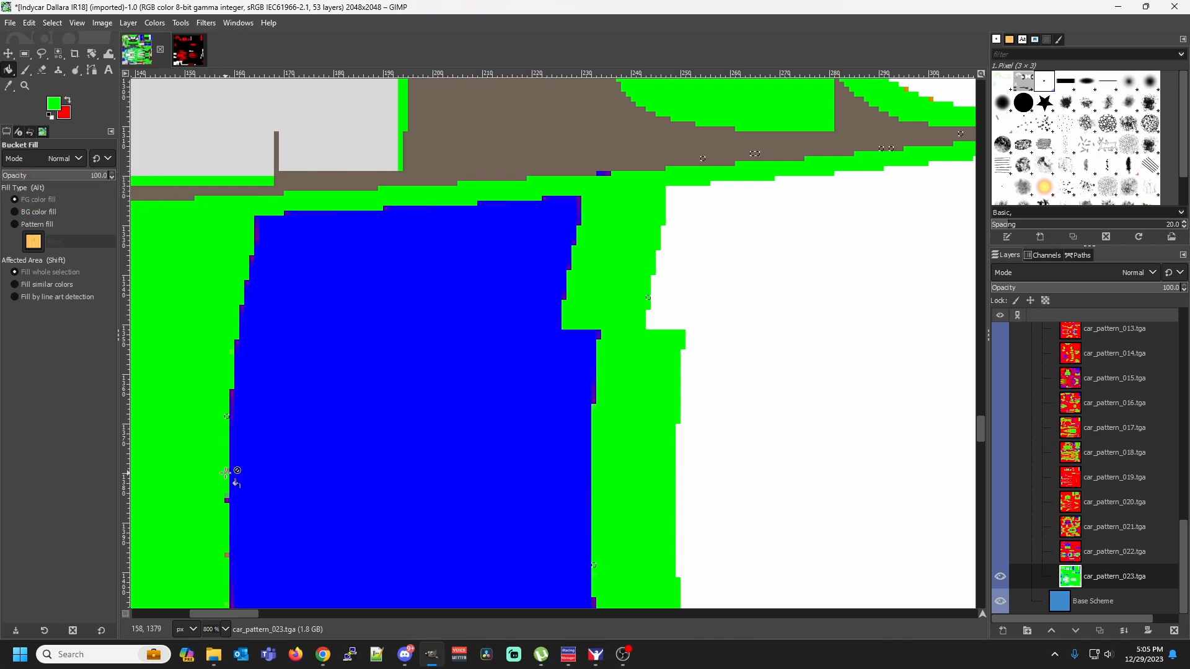
{"action": "key", "text": "shift+o"}
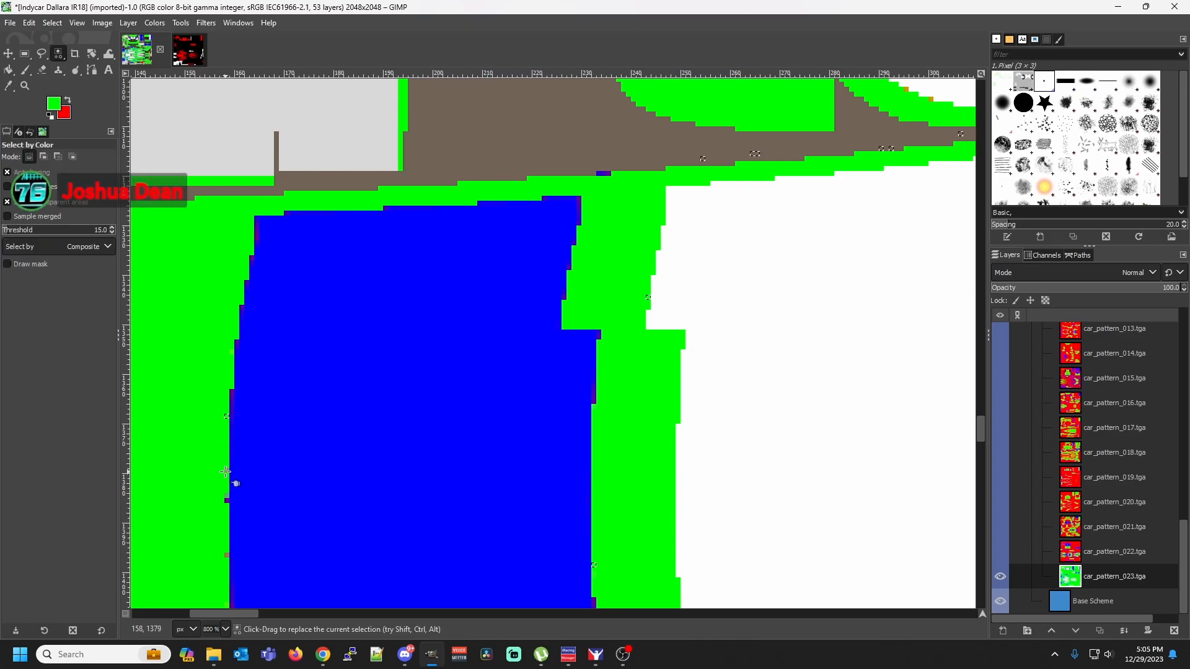
{"action": "key", "text": "shift+b"}
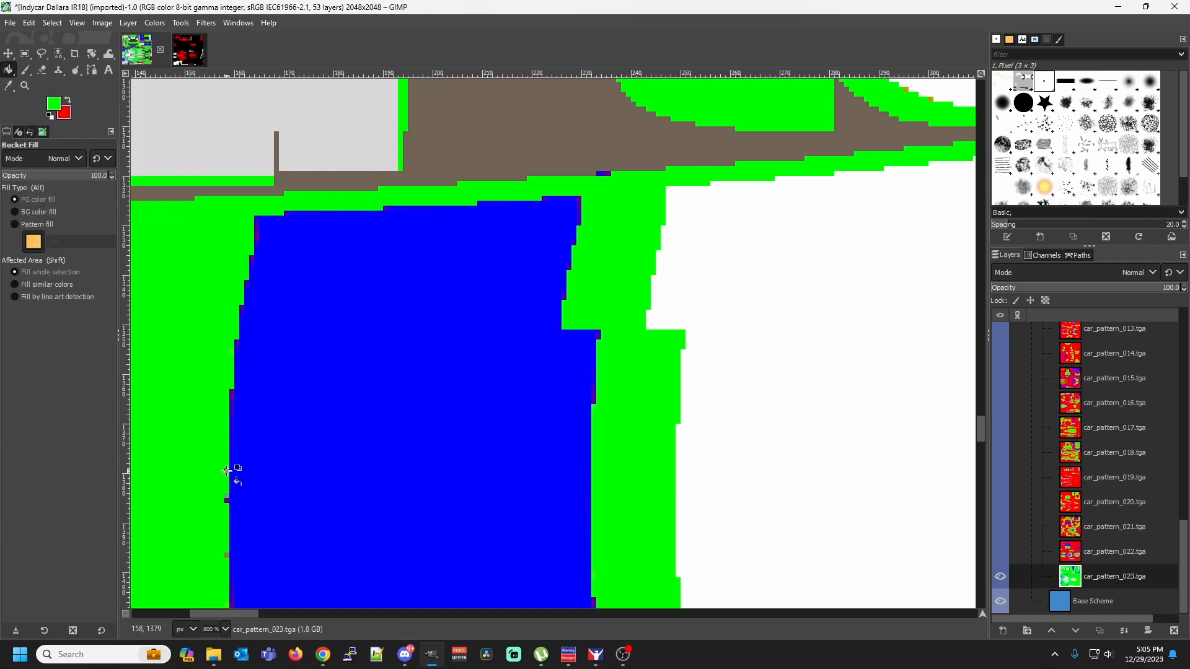
Select the dark blue fringe pixel on the straight part of the blue panel's left edge by color and fill its shade with green
{"action": "key", "text": "shift+o"}
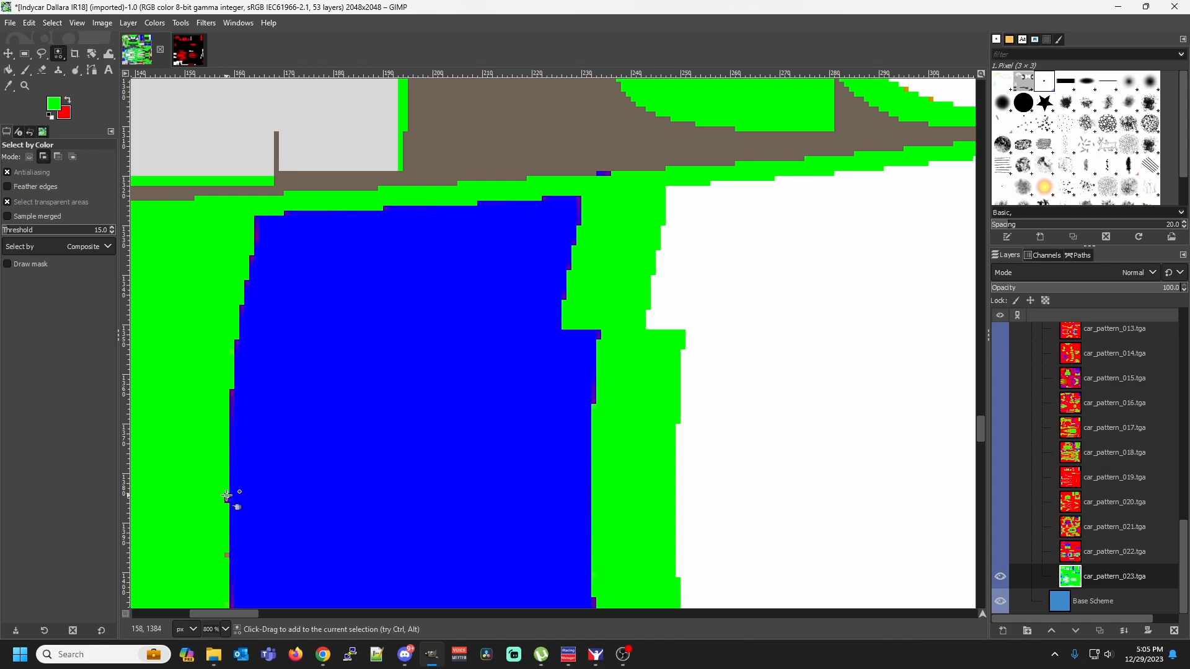
{"action": "key", "text": "shift+b"}
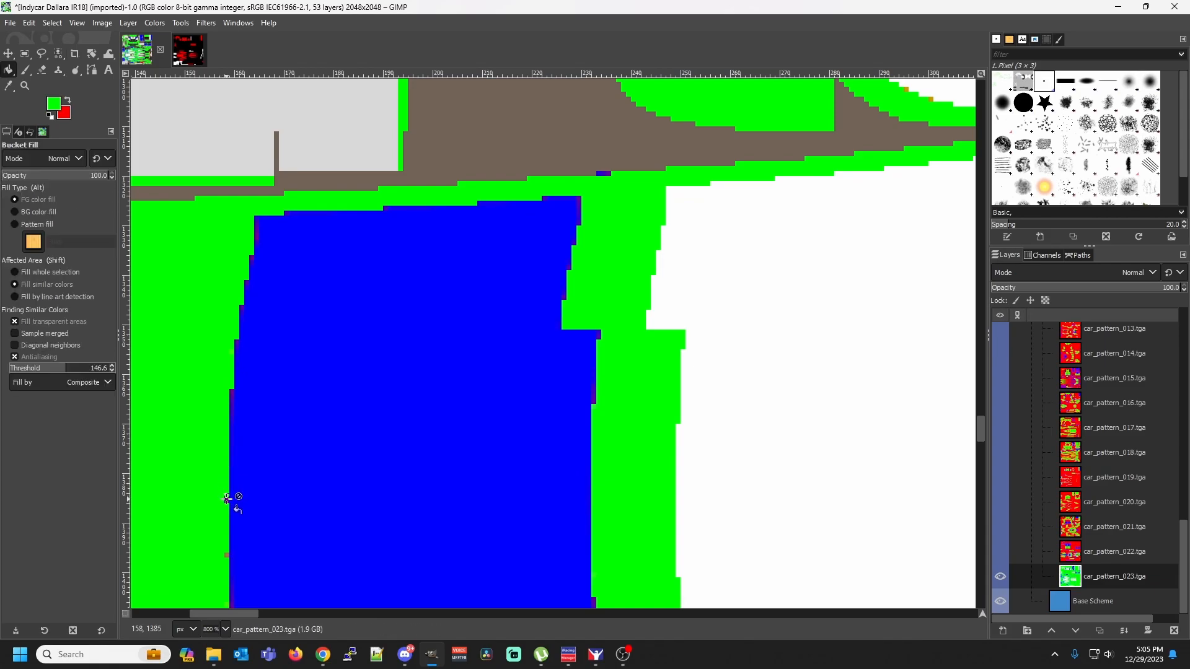
{"action": "key", "text": "shift+o"}
{"action": "left_click", "coordinate": [227, 498]}
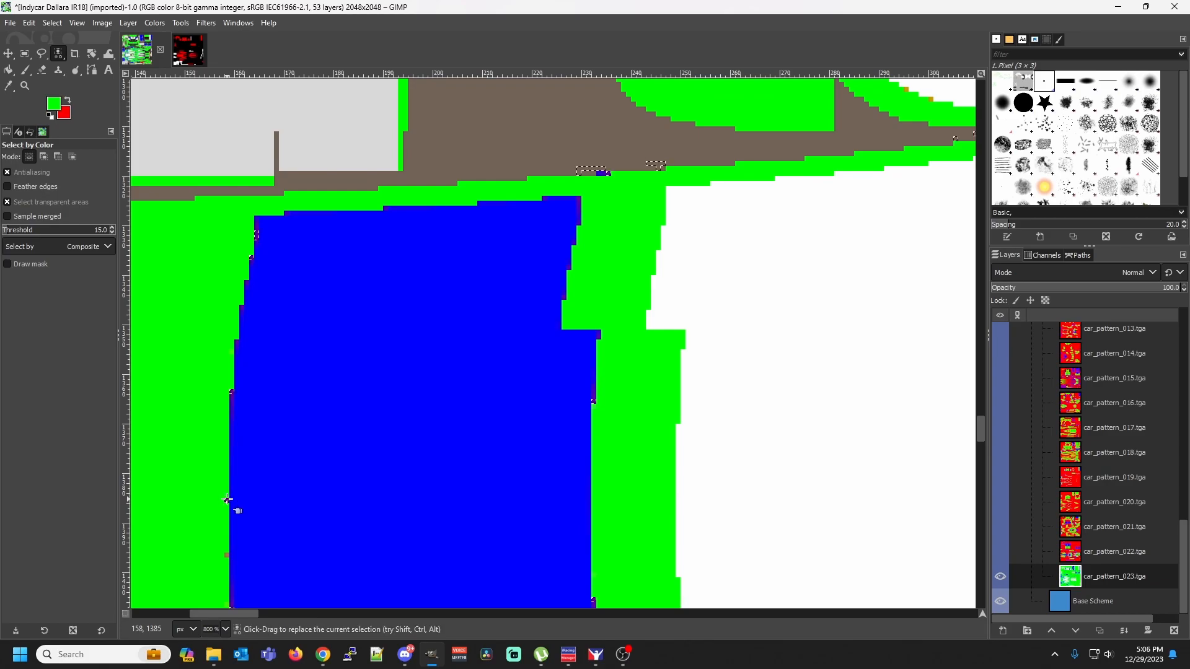
{"action": "key", "text": "shift+b"}
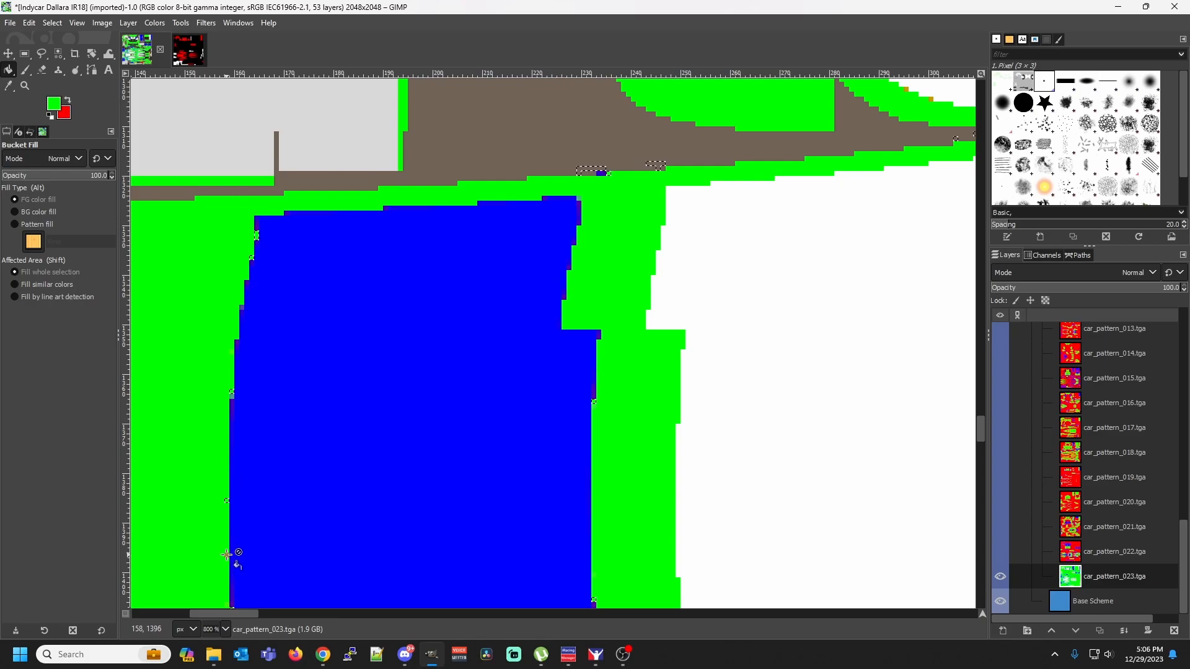
Select the lowest orange-brown fringe pixel on the straight left edge of the blue panel by color and fill its shade with green
{"action": "key", "text": "shift+o"}
{"action": "key", "text": "shift+b"}
{"action": "key", "text": "shift+o"}
{"action": "left_click", "coordinate": [227, 555]}
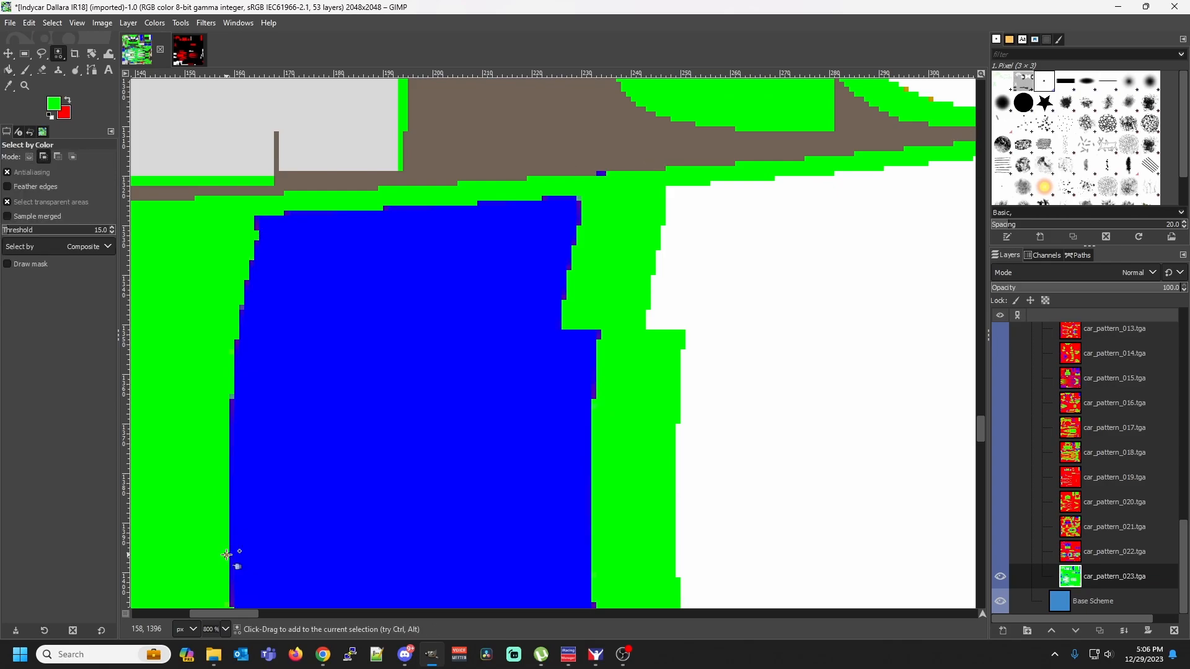
{"action": "key", "text": "shift+b"}
Select the orange pixel on the lower green-white border and the red pixel at the blue panel's lower-right step by color, filling each with green
{"action": "scroll", "coordinate": [270, 541], "scroll_direction": "down", "scroll_amount": 5}
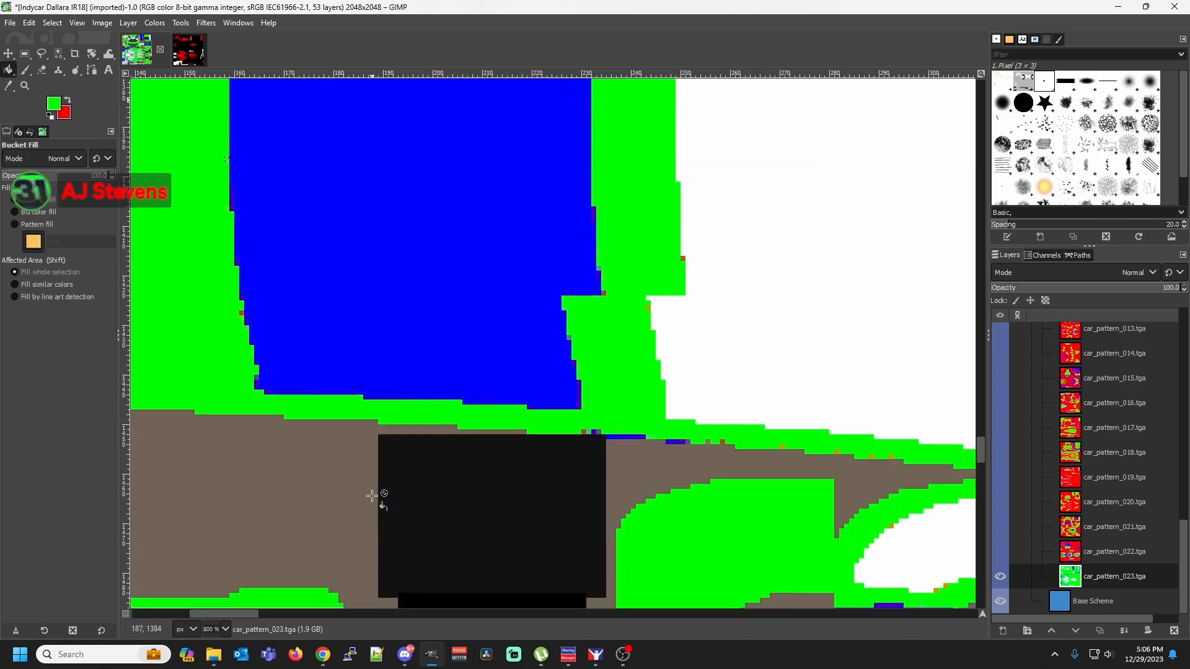
{"action": "scroll", "coordinate": [650, 417], "scroll_direction": "up", "scroll_amount": 2}
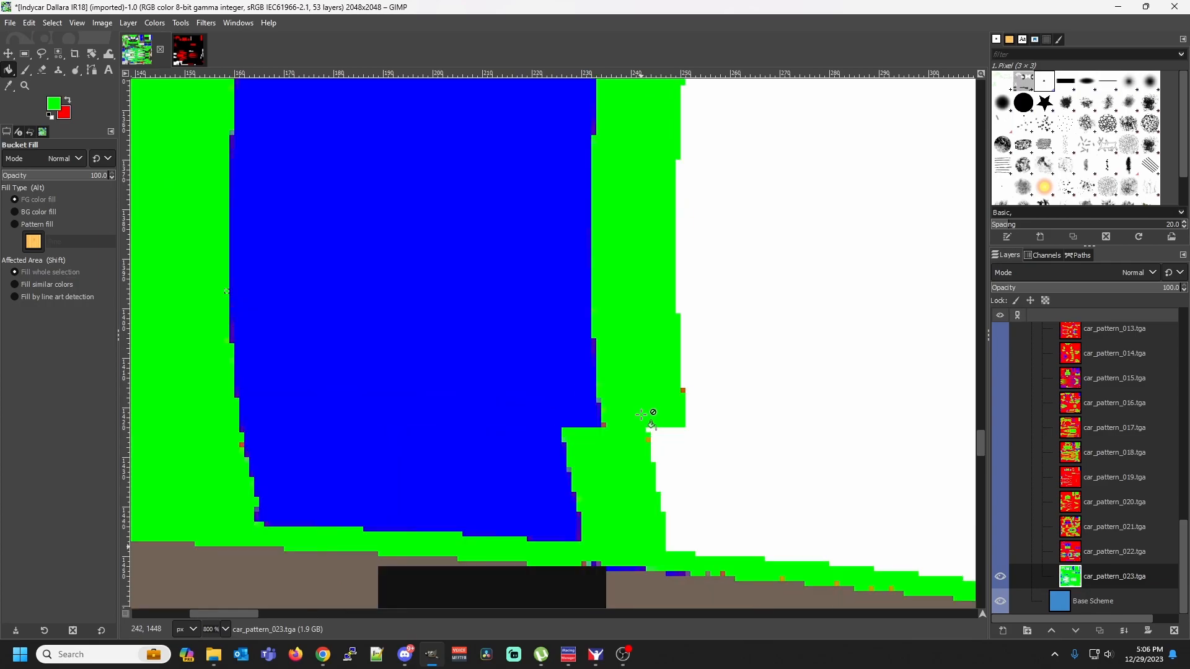
{"action": "key", "text": "shift+o"}
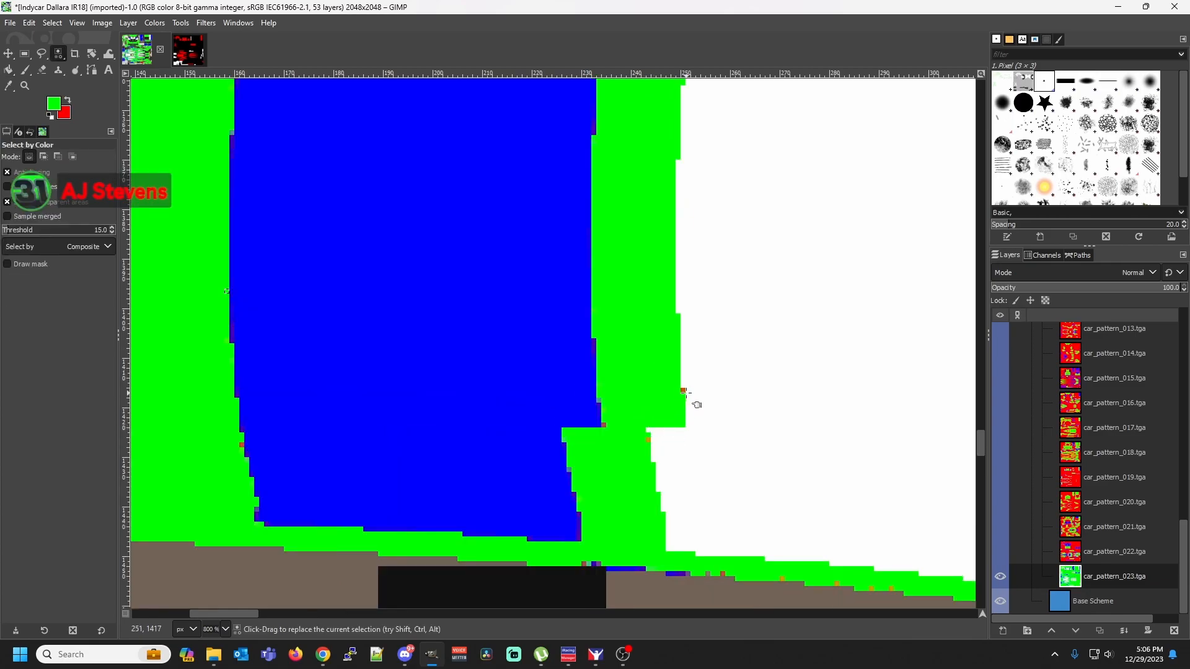
{"action": "key", "text": "shift"}
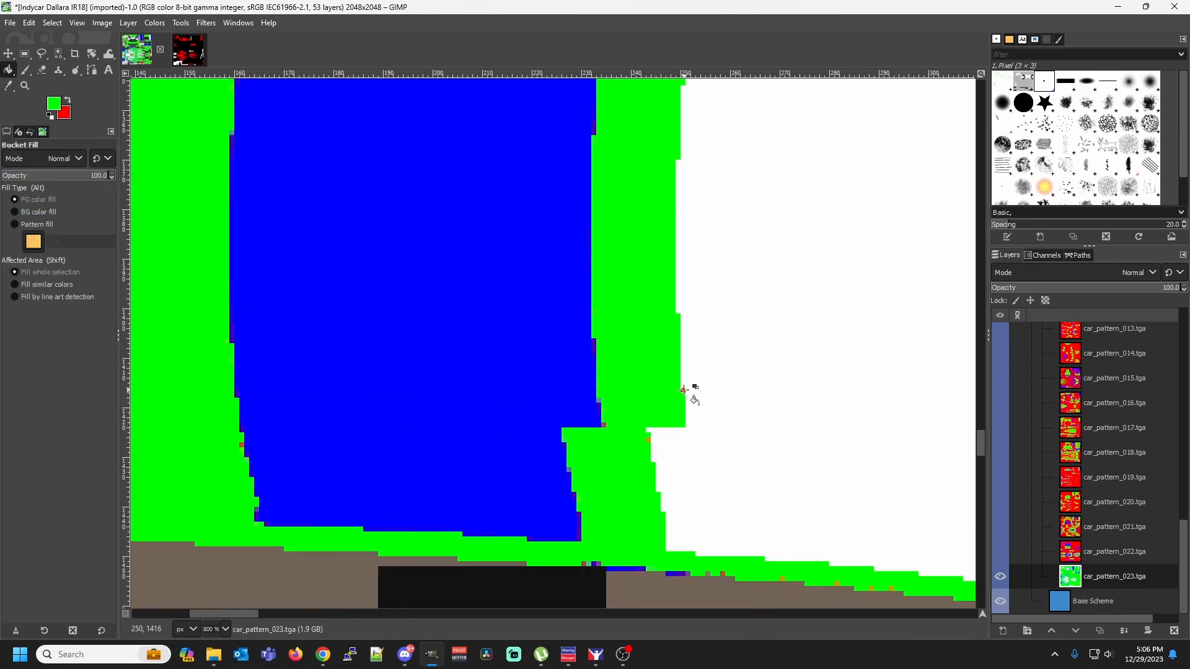
{"action": "key", "text": "shift+b"}
{"action": "key", "text": "shift+o"}
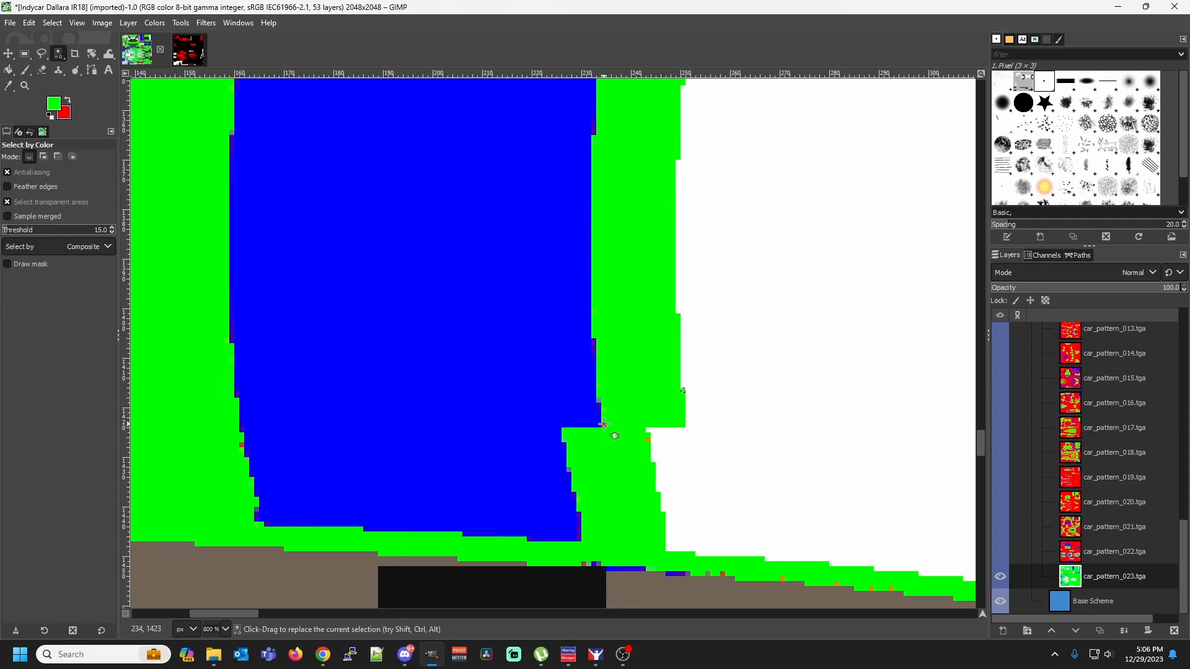
{"action": "key", "text": "shift+b"}
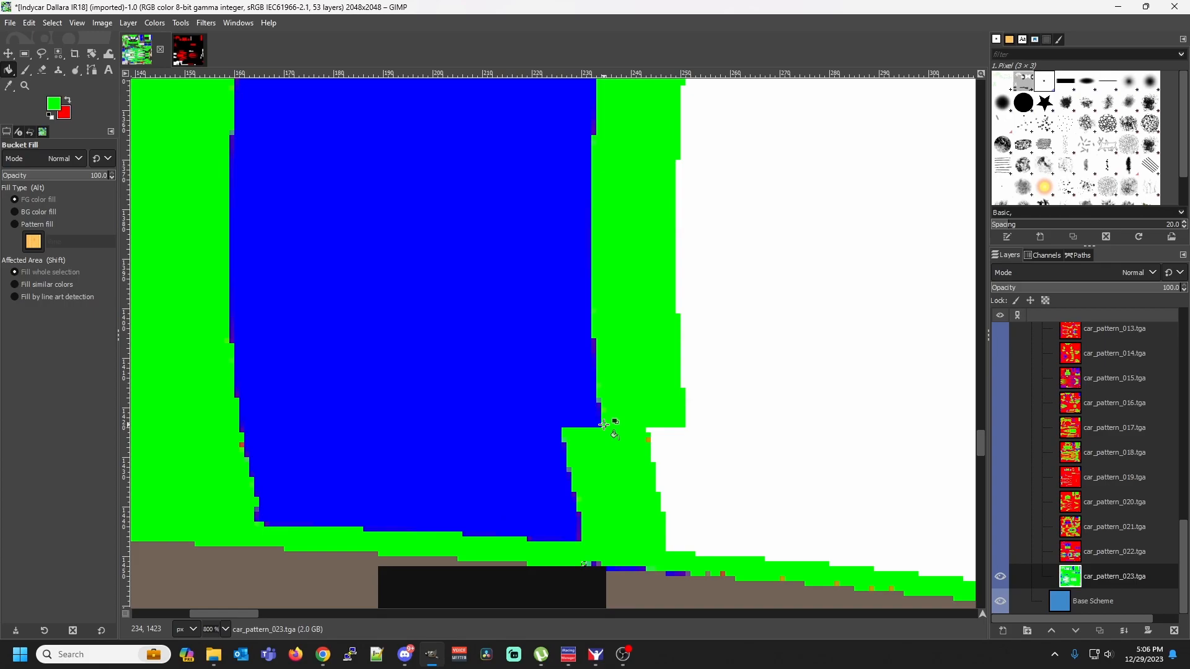
{"action": "key", "text": "shift"}
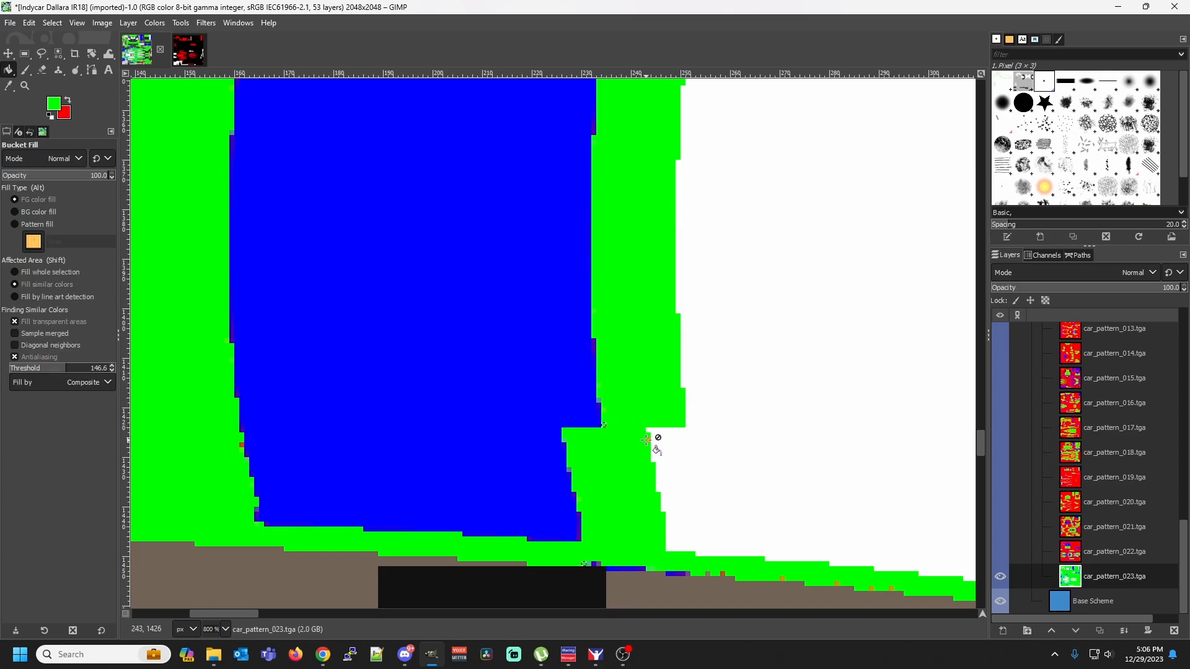
Select by color the orange pixels below the white notch and on the blue panel's lower-left slant, plus the red green-brown border pixels, filling each shade green
{"action": "key", "text": "shift+o"}
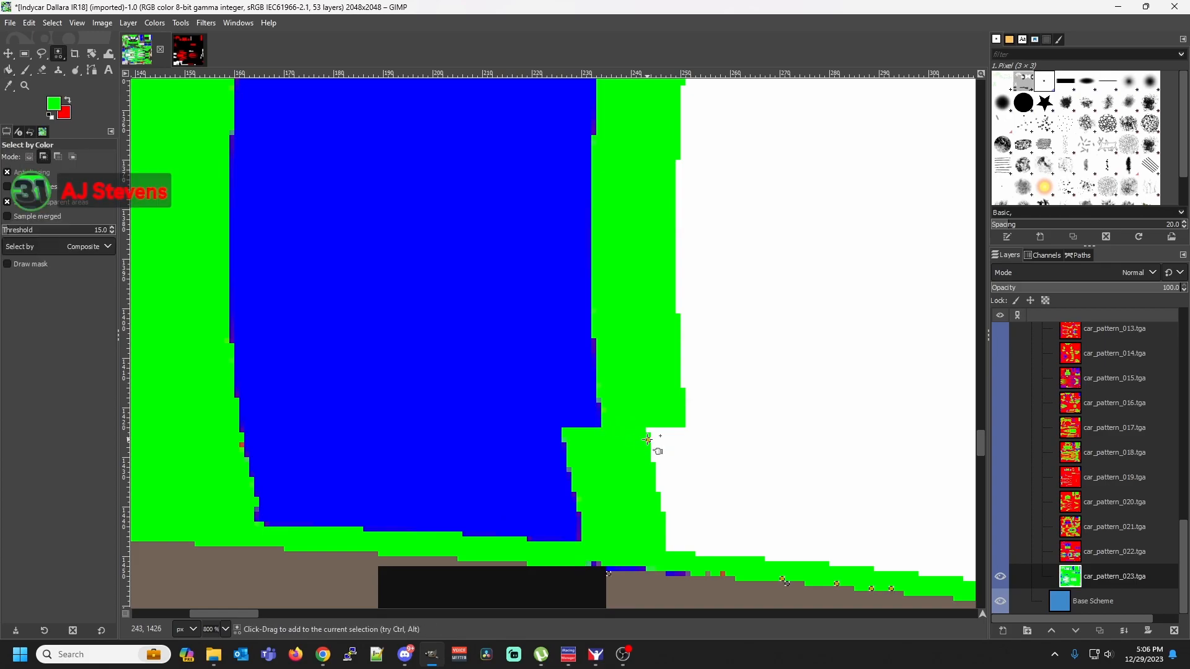
{"action": "key", "text": "shift+b"}
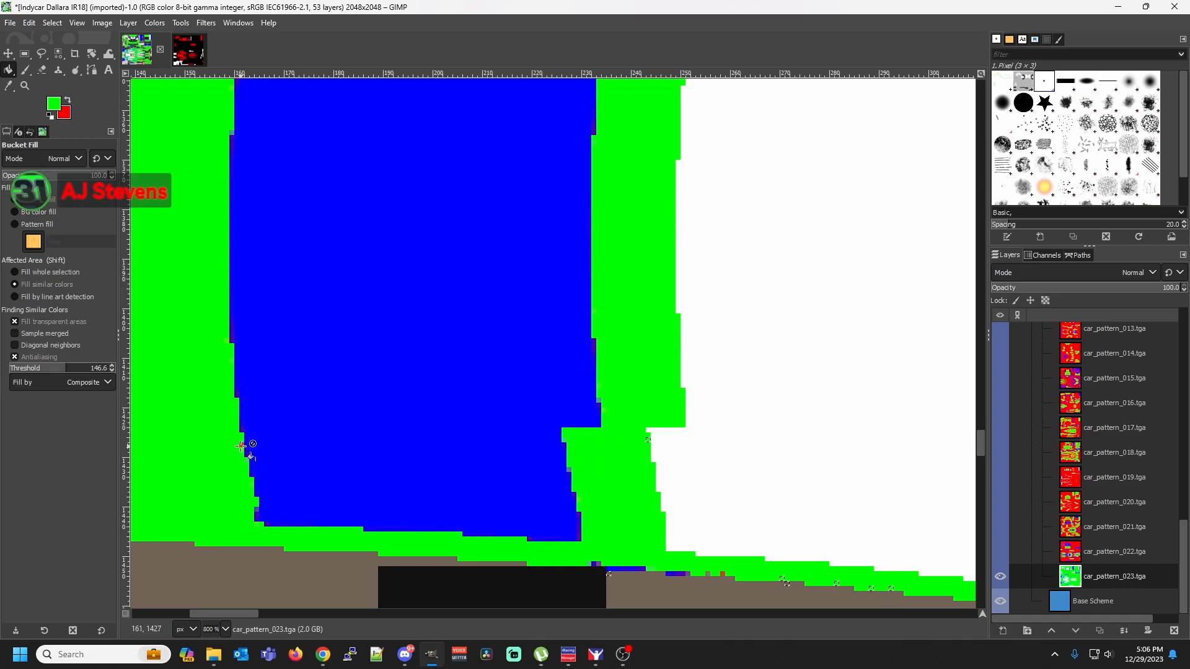
{"action": "key", "text": "shift+o"}
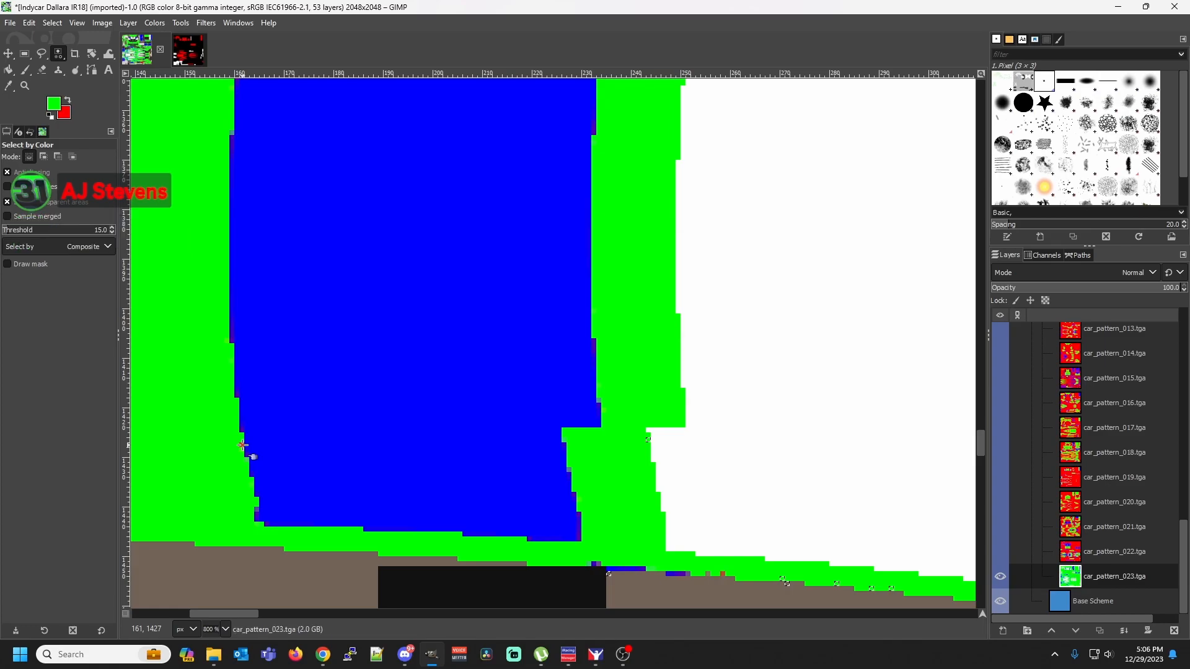
{"action": "key", "text": "shift+b"}
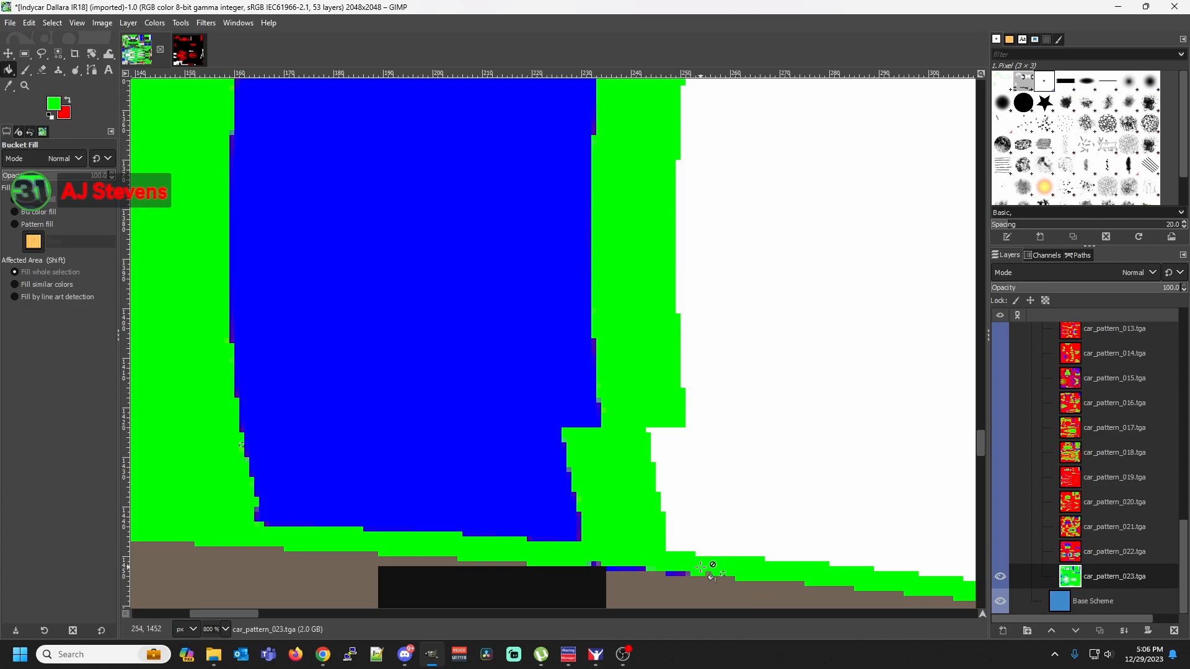
{"action": "key", "text": "shift+o"}
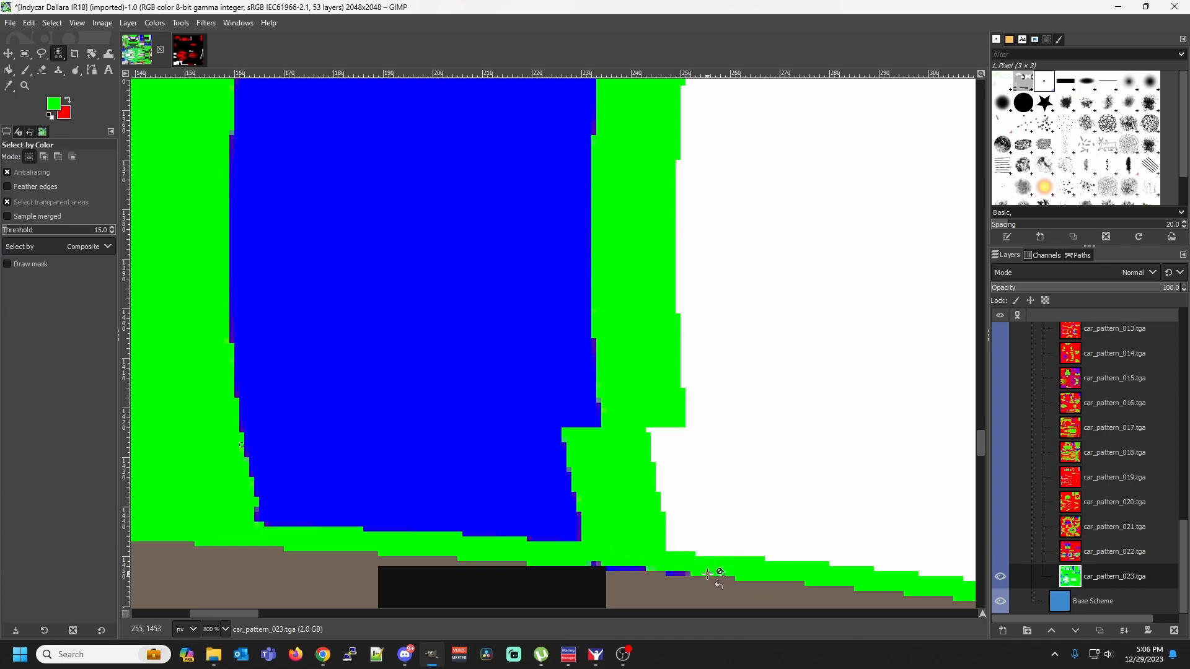
{"action": "key", "text": "shift+b"}
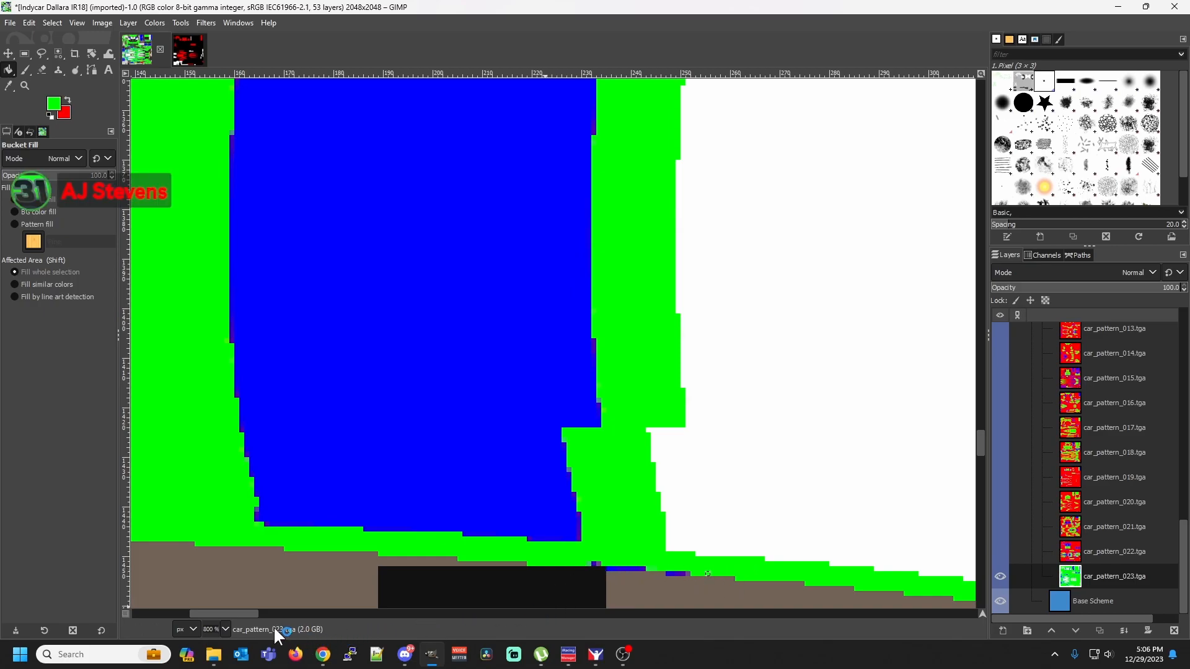
Set the zoom to 100% and examine the recolored car body across the template for leftover fringe pixels
{"action": "left_click", "coordinate": [222, 626]}
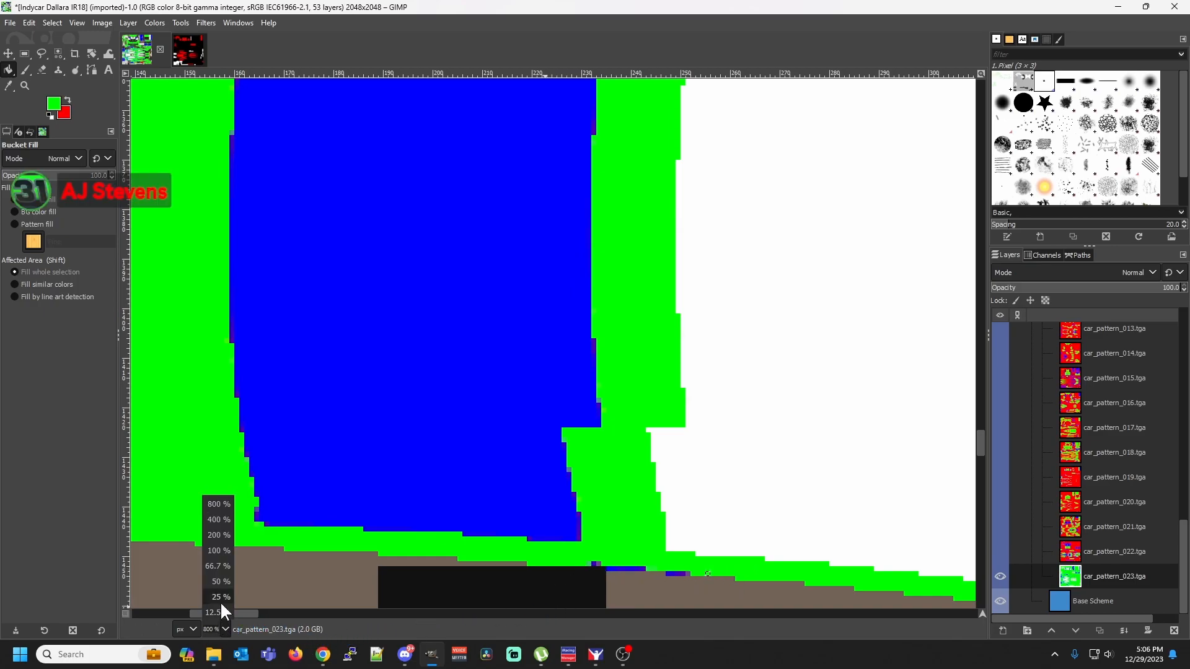
{"action": "left_click", "coordinate": [217, 551]}
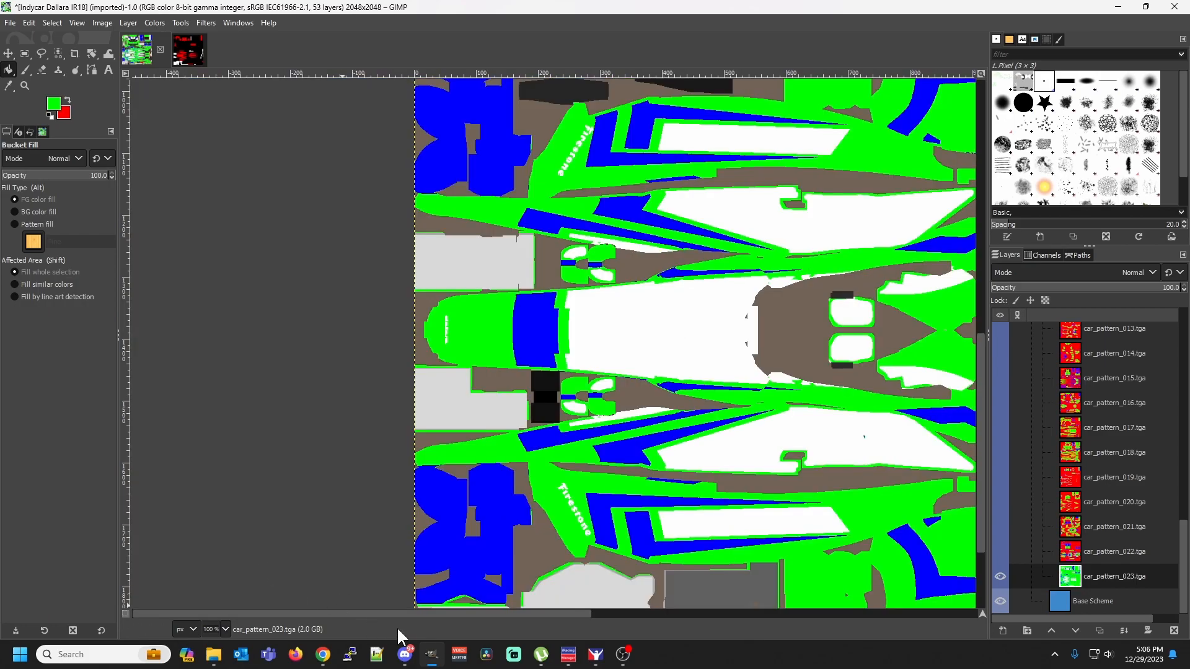
{"action": "mouse_move", "coordinate": [397, 615]}
{"action": "left_mouse_down"}
{"action": "mouse_move", "coordinate": [435, 612]}
{"action": "mouse_move", "coordinate": [388, 609]}
{"action": "left_mouse_up"}
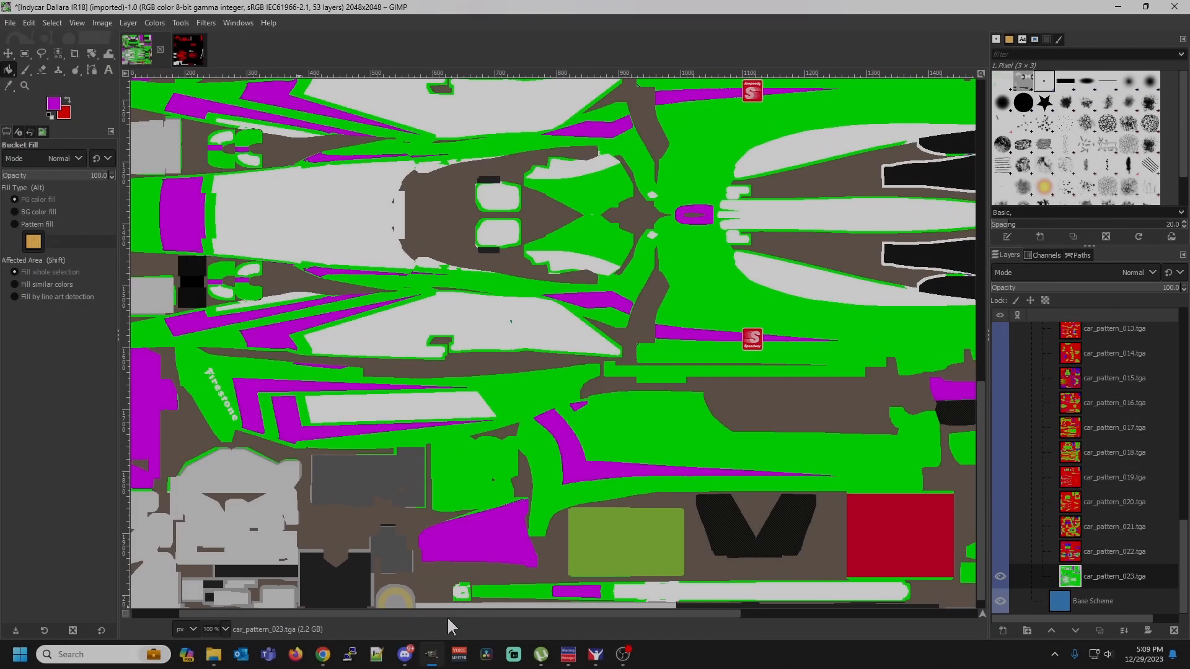
{"action": "left_click_drag", "start_coordinate": [448, 616], "coordinate": [401, 605]}
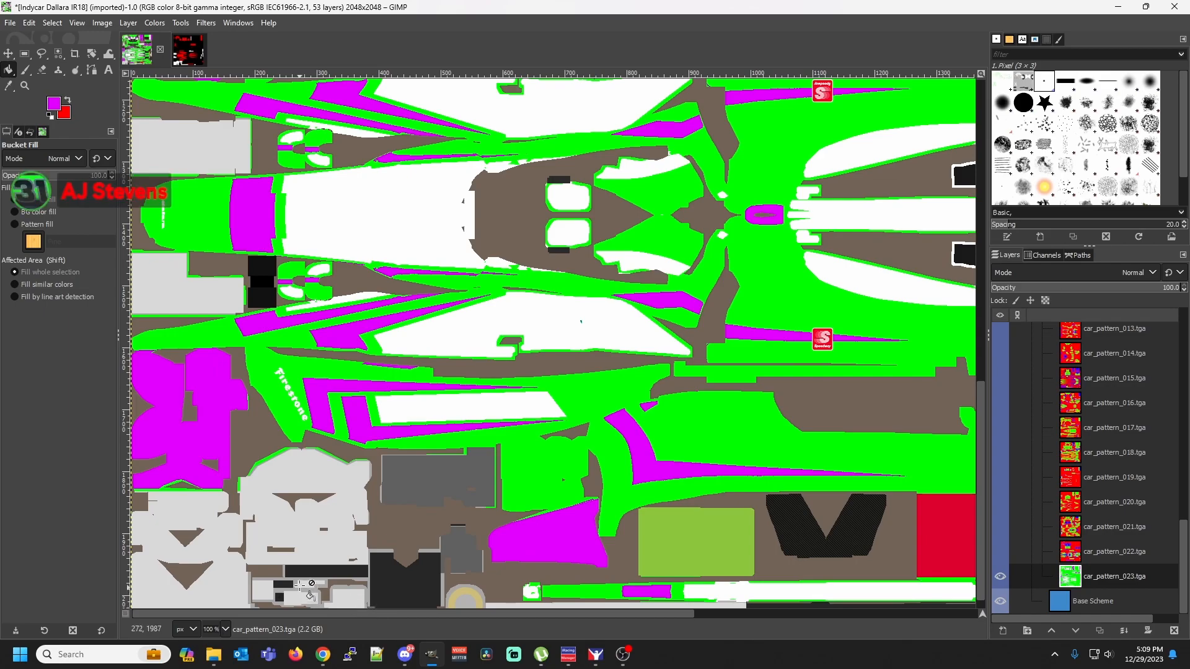
Examine the green and magenta areas over the full height of the template, ending at 50% zoom
{"action": "scroll", "coordinate": [367, 455], "scroll_direction": "up", "scroll_amount": 4}
{"action": "scroll", "coordinate": [367, 454], "scroll_direction": "up", "scroll_amount": 15}
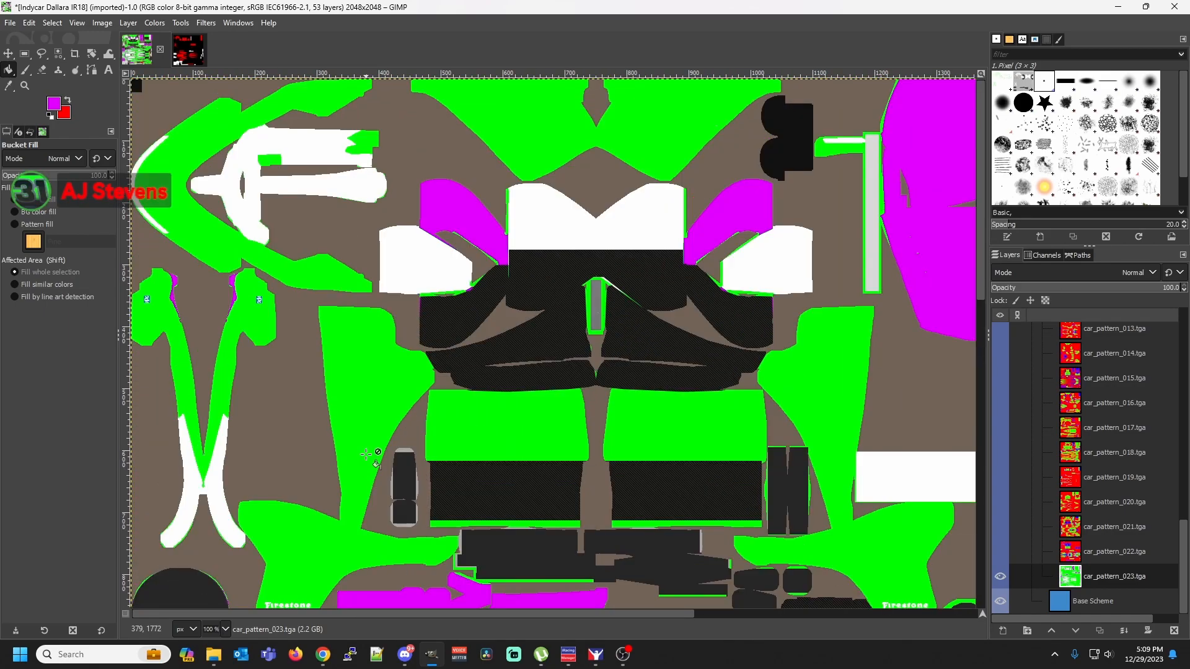
{"action": "scroll", "coordinate": [367, 455], "scroll_direction": "down", "scroll_amount": 8}
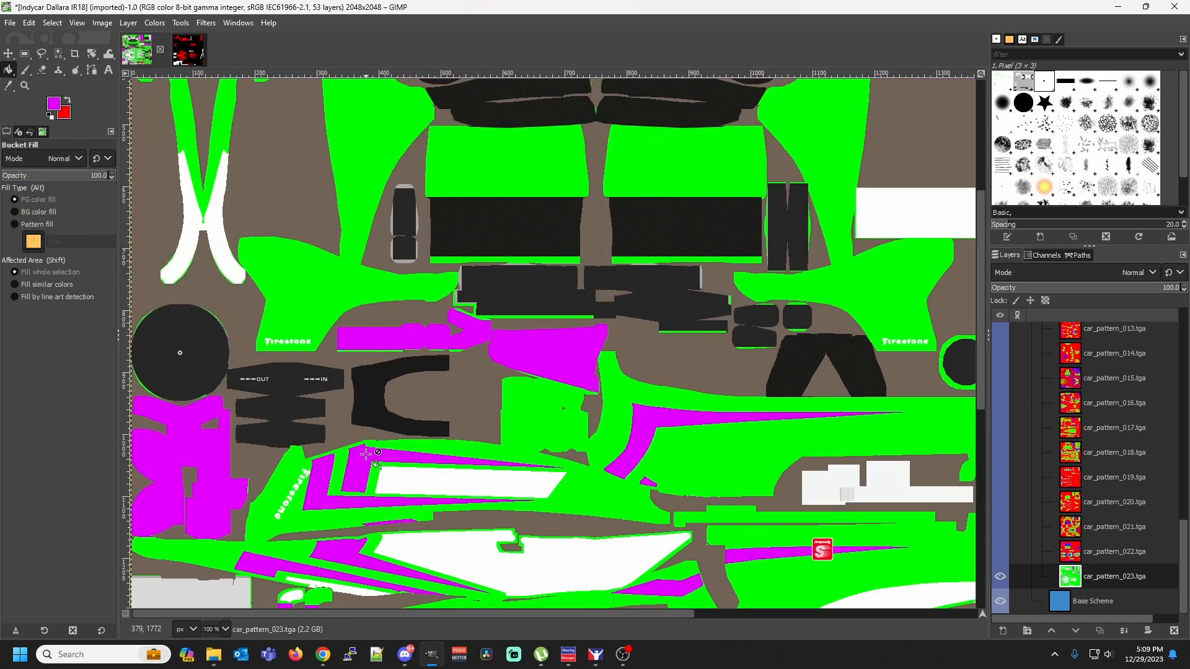
{"action": "scroll", "coordinate": [367, 454], "scroll_direction": "down", "scroll_amount": 7}
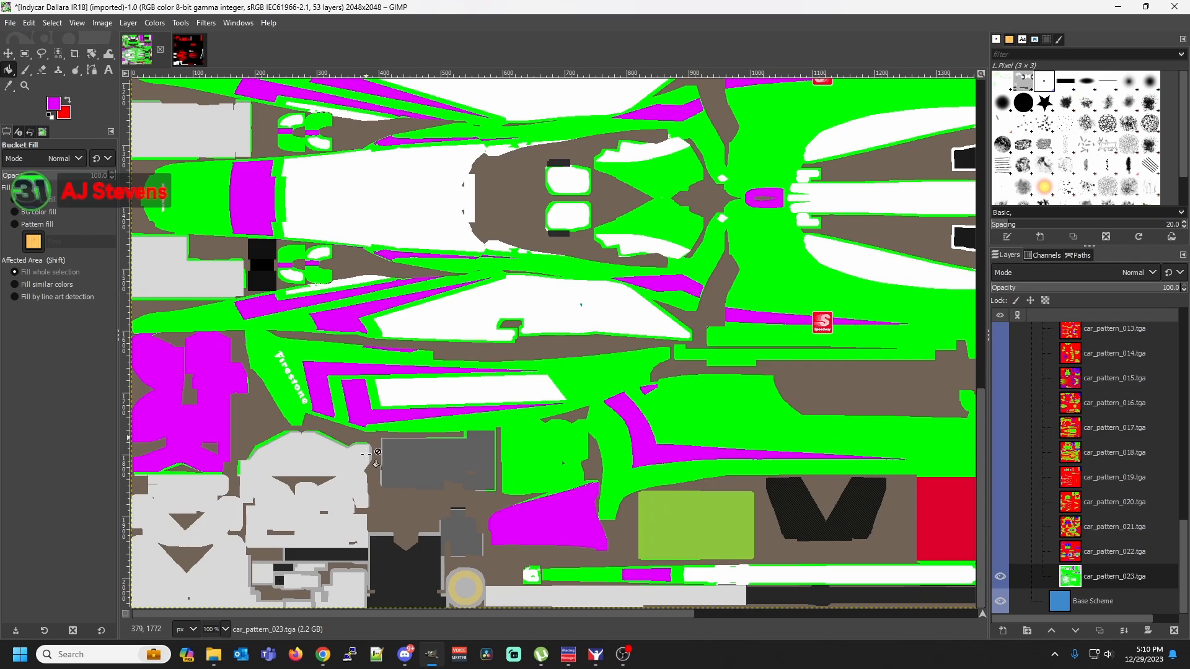
{"action": "left_click", "coordinate": [226, 629]}
{"action": "left_click", "coordinate": [229, 582]}
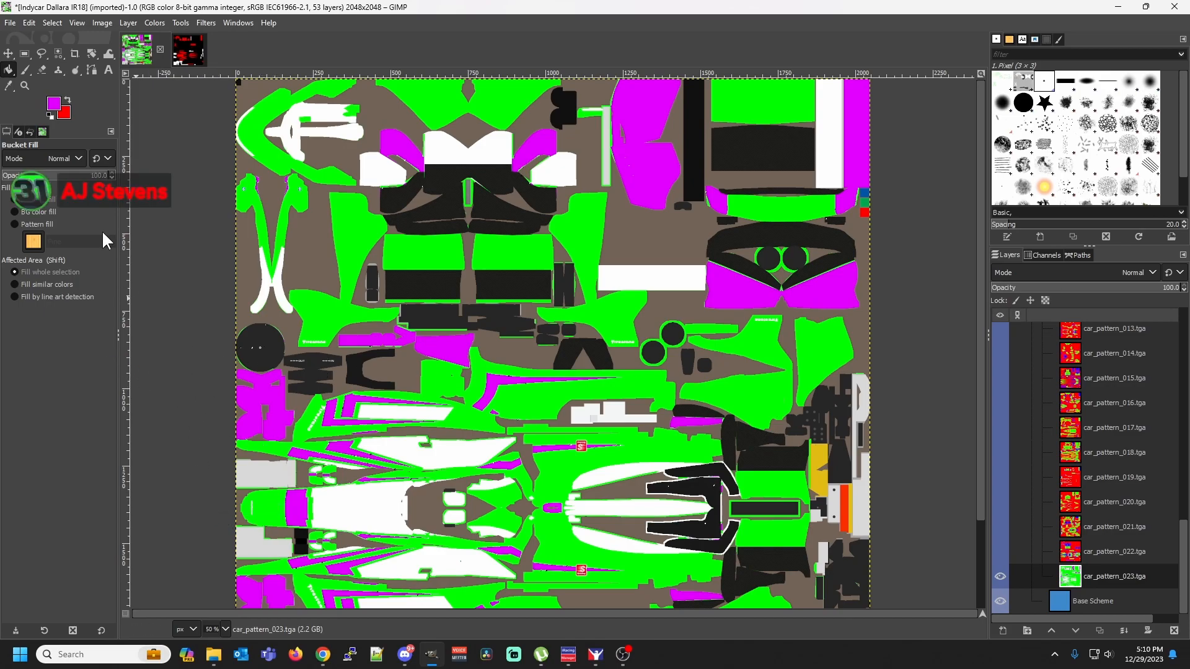
Switch to Rectangle Select and toggle the visibility of the Color Change Logos, Banner Inside and Pitbox Colors layers to check what they contain
{"action": "left_click", "coordinate": [24, 53]}
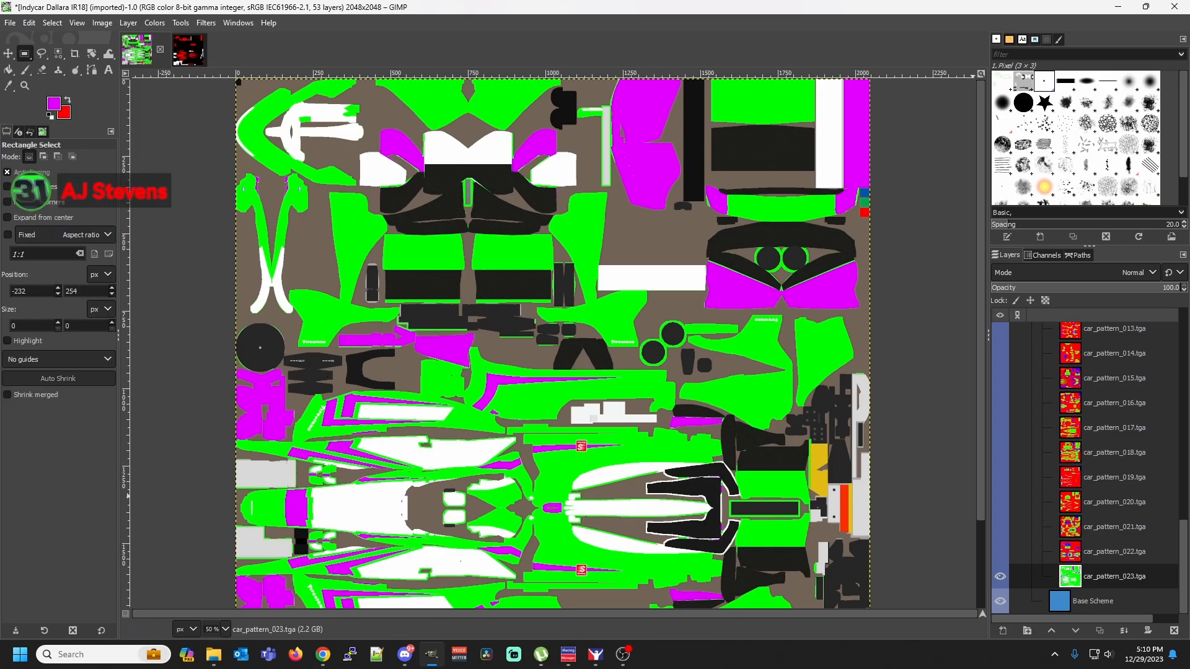
{"action": "scroll", "coordinate": [1100, 536], "scroll_direction": "up", "scroll_amount": 5}
{"action": "scroll", "coordinate": [1100, 536], "scroll_direction": "up", "scroll_amount": 10}
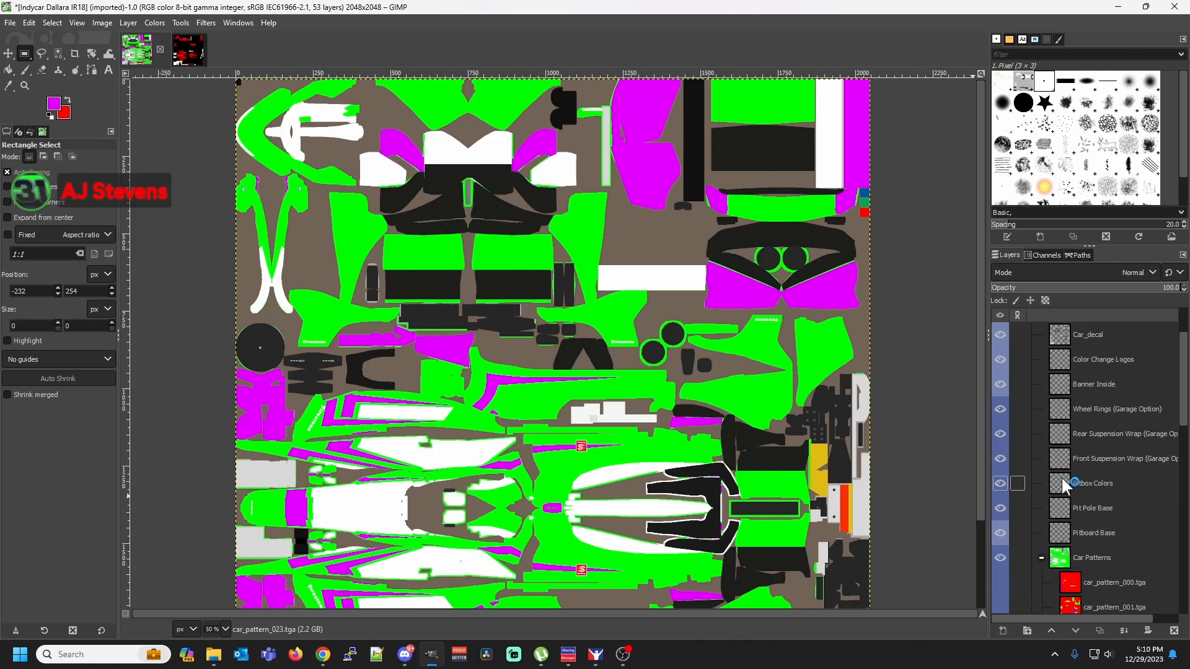
{"action": "scroll", "coordinate": [1062, 477], "scroll_direction": "up", "scroll_amount": 2}
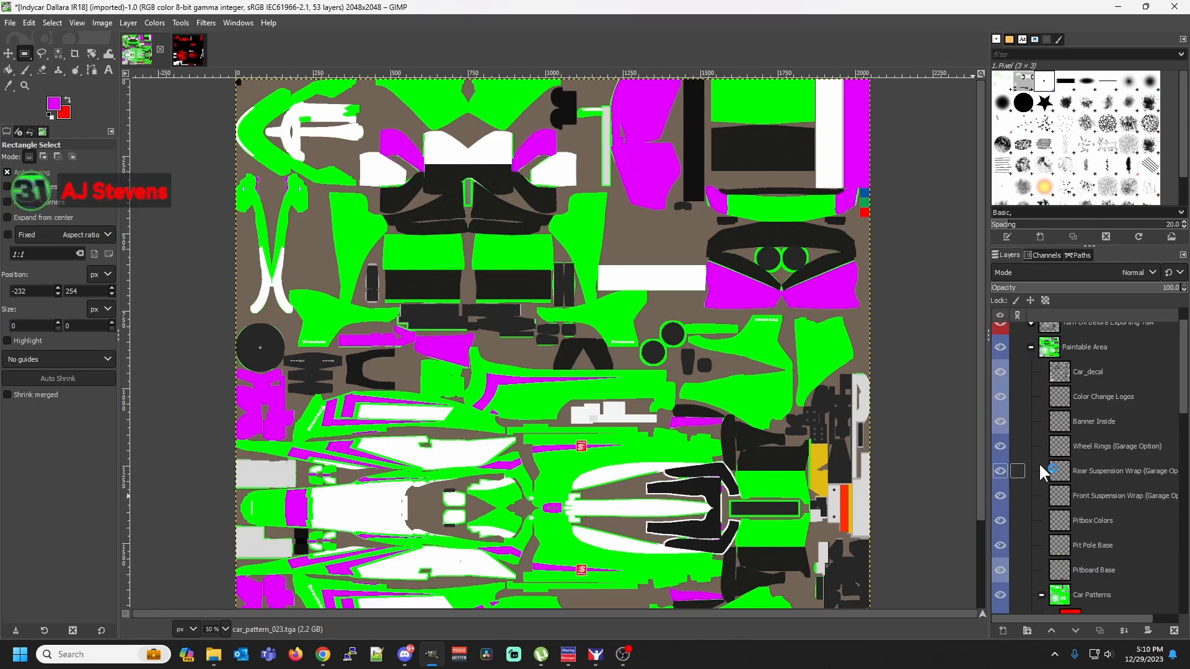
{"action": "left_click", "coordinate": [1004, 395]}
{"action": "left_click", "coordinate": [1001, 423]}
{"action": "left_click", "coordinate": [999, 521]}
{"action": "left_click", "coordinate": [1000, 521]}
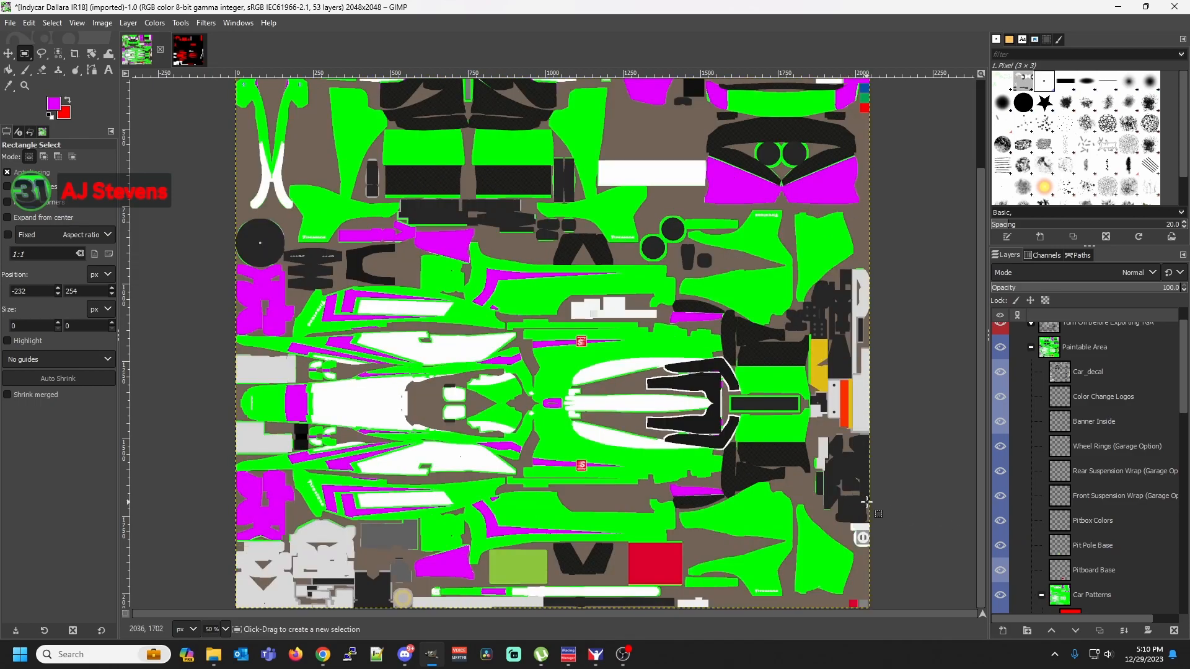
{"action": "scroll", "coordinate": [918, 511], "scroll_direction": "down", "scroll_amount": 3}
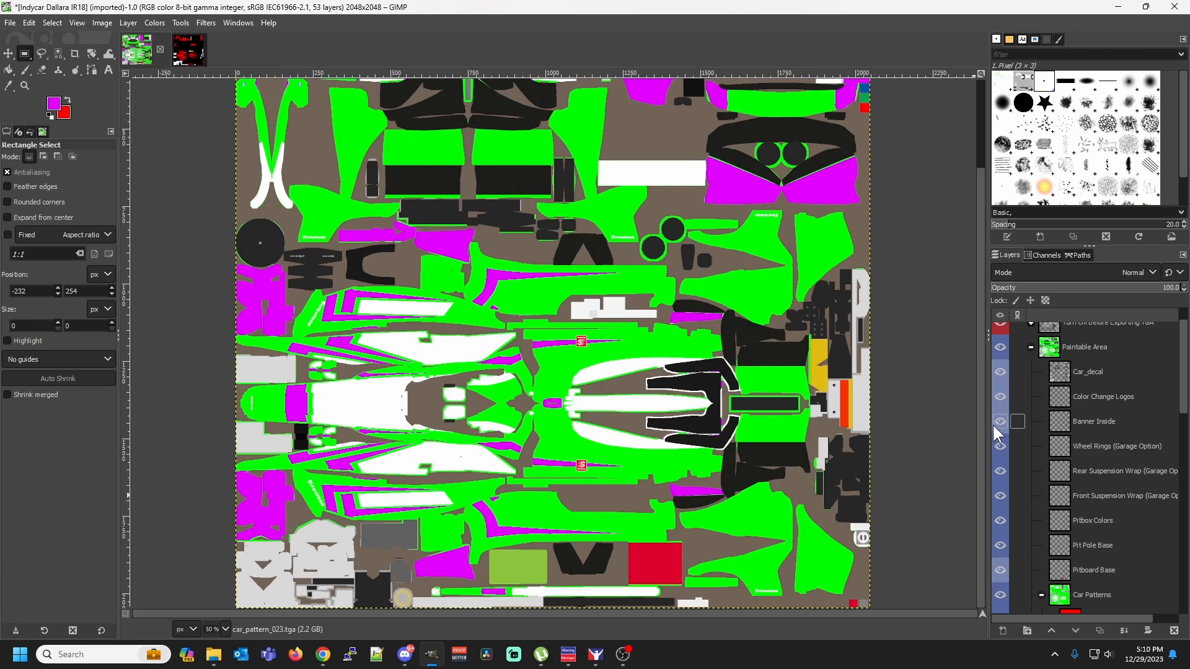
Toggle the visibility of the Pitbox Colors and Pit Pole Base layers to check which template areas they cover
{"action": "left_click", "coordinate": [996, 516]}
{"action": "left_click", "coordinate": [996, 516]}
{"action": "left_click", "coordinate": [996, 515]}
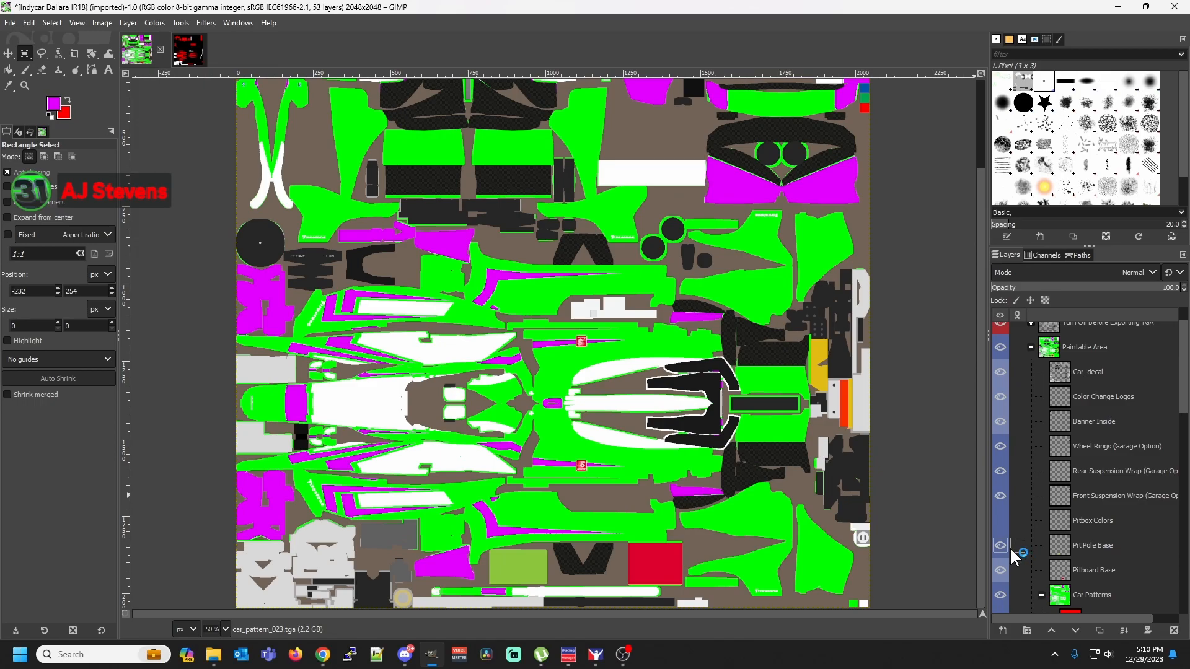
{"action": "left_click", "coordinate": [1001, 545]}
{"action": "left_click", "coordinate": [1000, 546]}
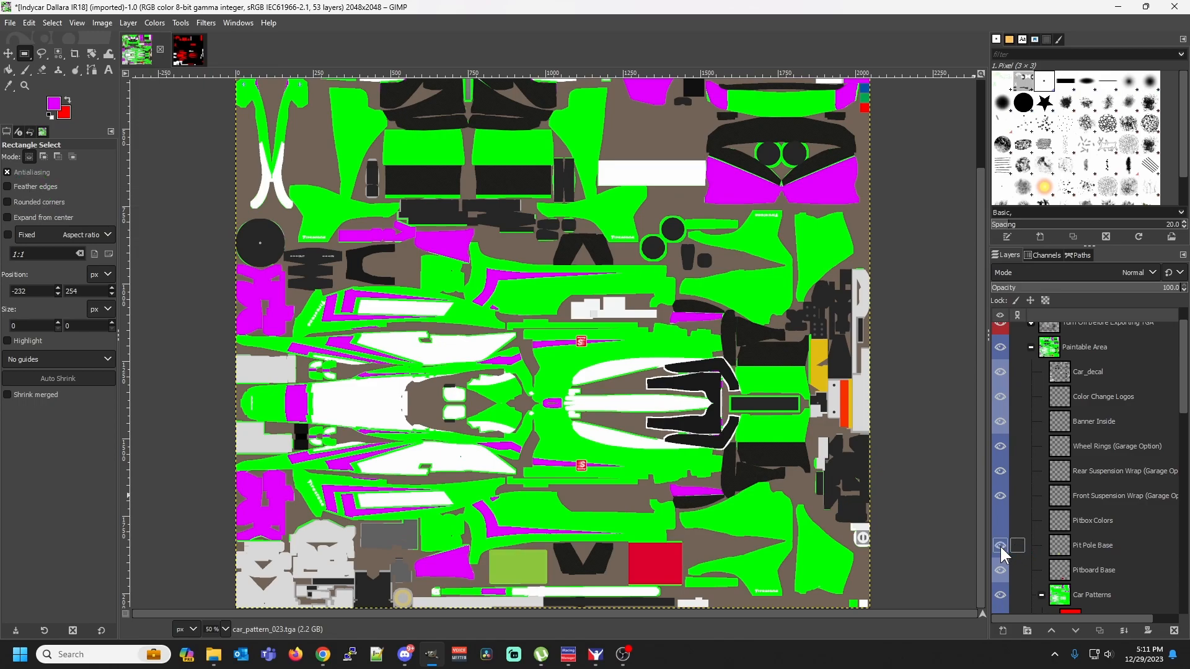
{"action": "left_click", "coordinate": [1001, 545]}
{"action": "left_click", "coordinate": [1000, 545]}
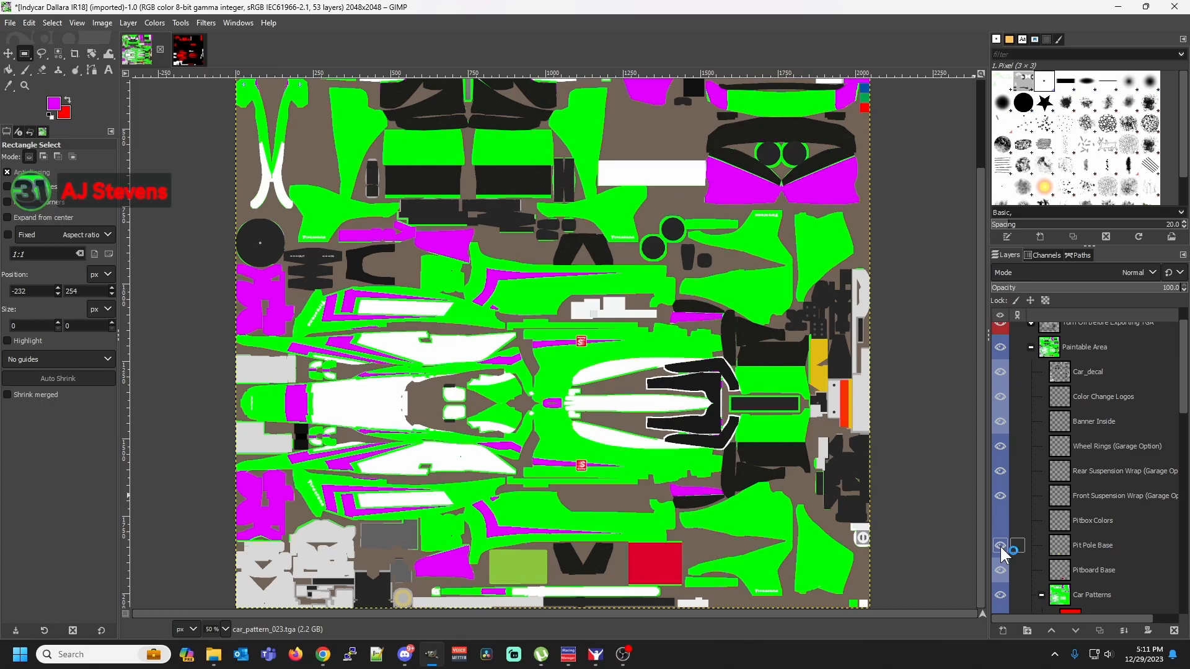
Make Pit Pole Base the active layer and bucket-fill its light green rectangle with the magenta foreground color
{"action": "left_click", "coordinate": [1060, 547], "text": "alt"}
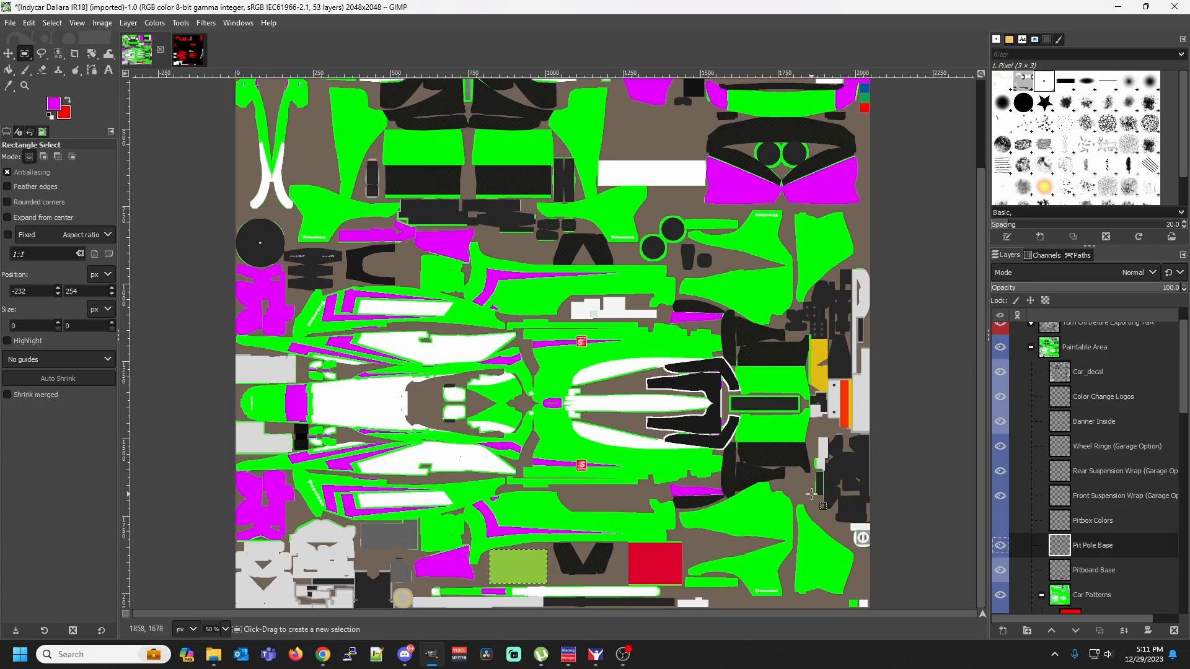
{"action": "left_click", "coordinate": [9, 70]}
{"action": "left_click", "coordinate": [515, 564]}
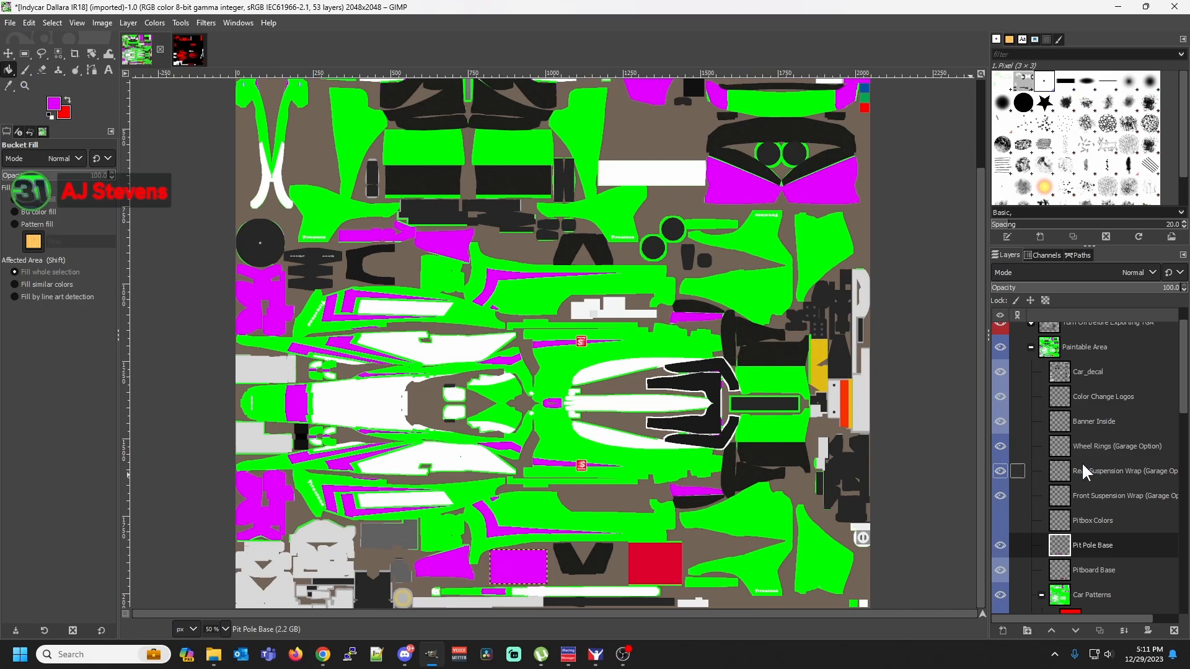
Fill the red rectangle on the Pitboard Base layer with bright green, and check the Rear Suspension Wrap layer by toggling its visibility
{"action": "left_click", "coordinate": [1069, 568]}
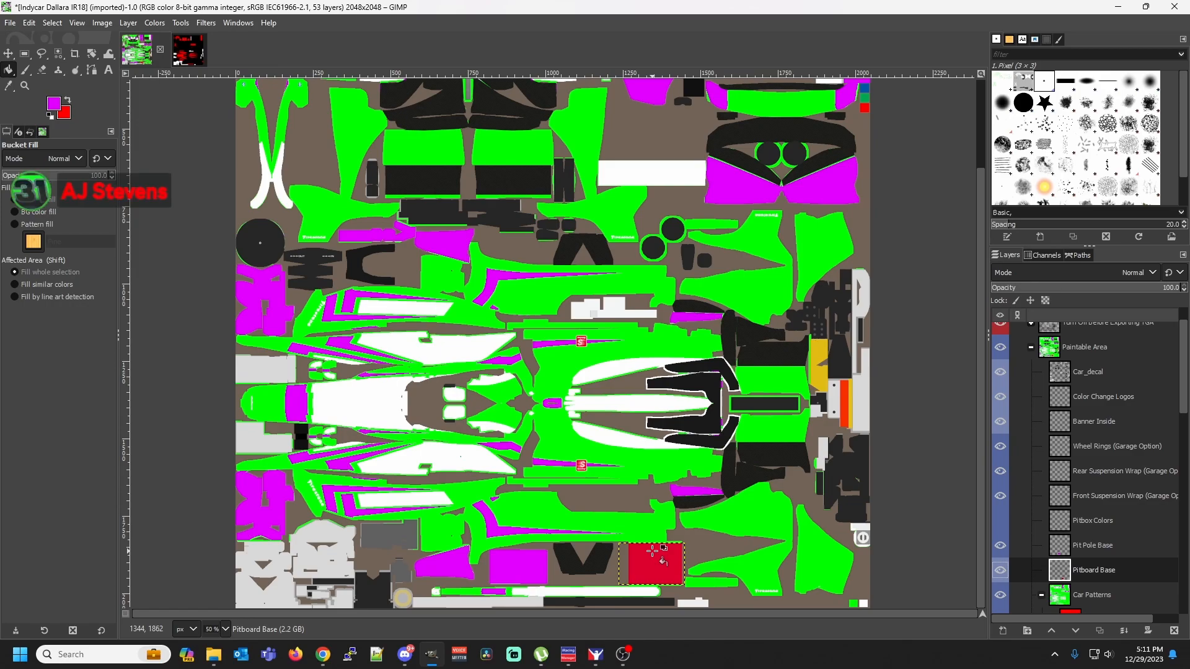
{"action": "left_click", "coordinate": [55, 102]}
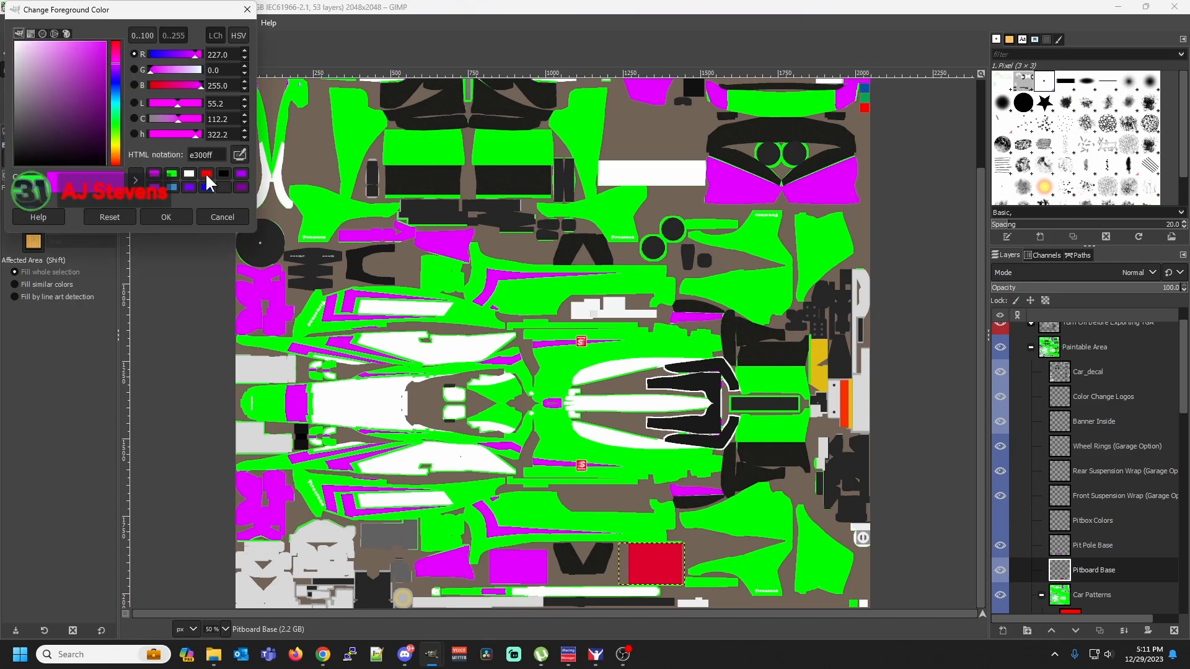
{"action": "left_click", "coordinate": [172, 175]}
{"action": "left_click", "coordinate": [179, 219]}
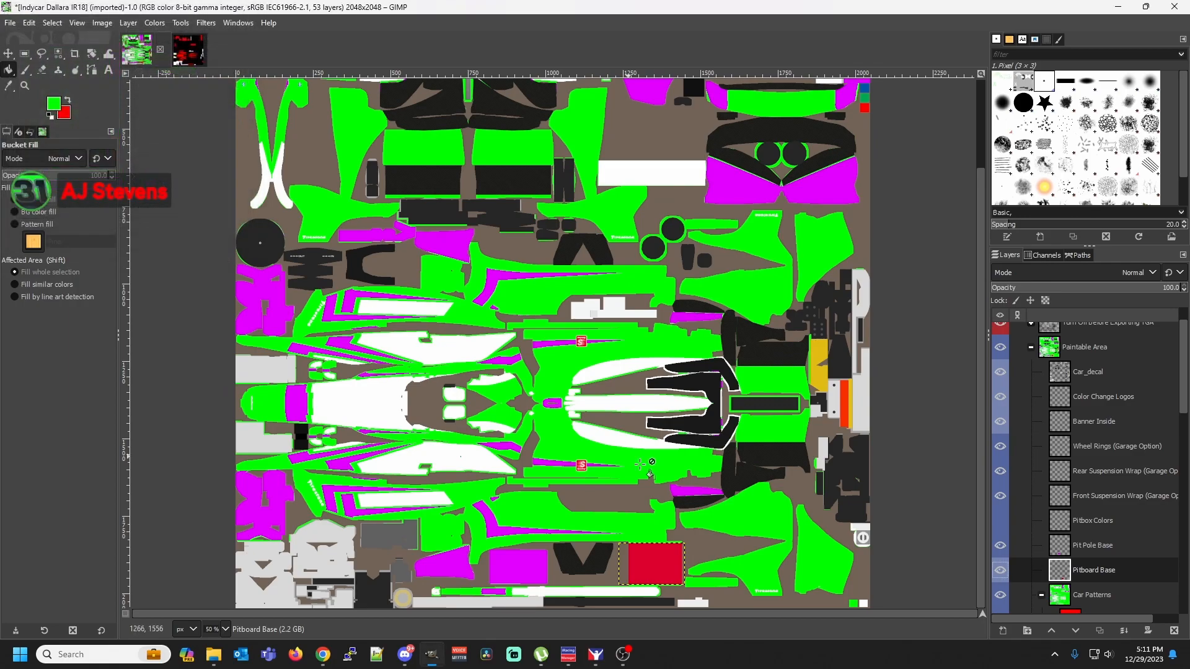
{"action": "left_click", "coordinate": [659, 561]}
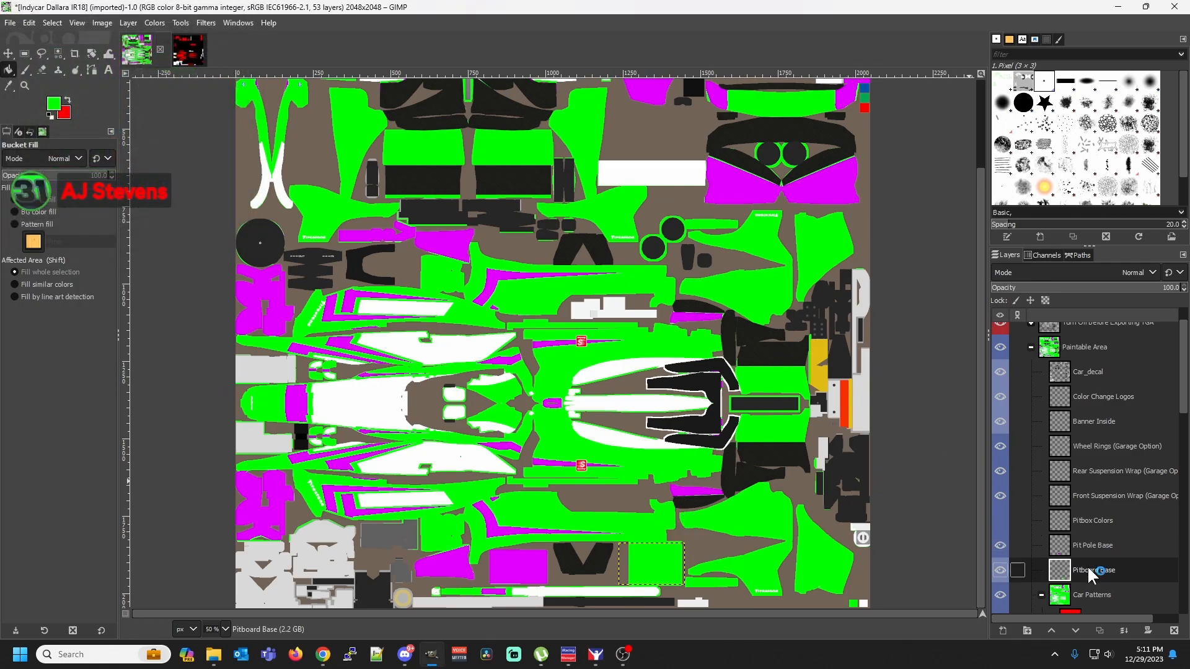
{"action": "left_click", "coordinate": [1001, 472]}
{"action": "left_click", "coordinate": [1003, 474]}
Start exporting the image and set the destination to the dallarair18 folder inside Documents, iRacing, paint
{"action": "left_click", "coordinate": [11, 23]}
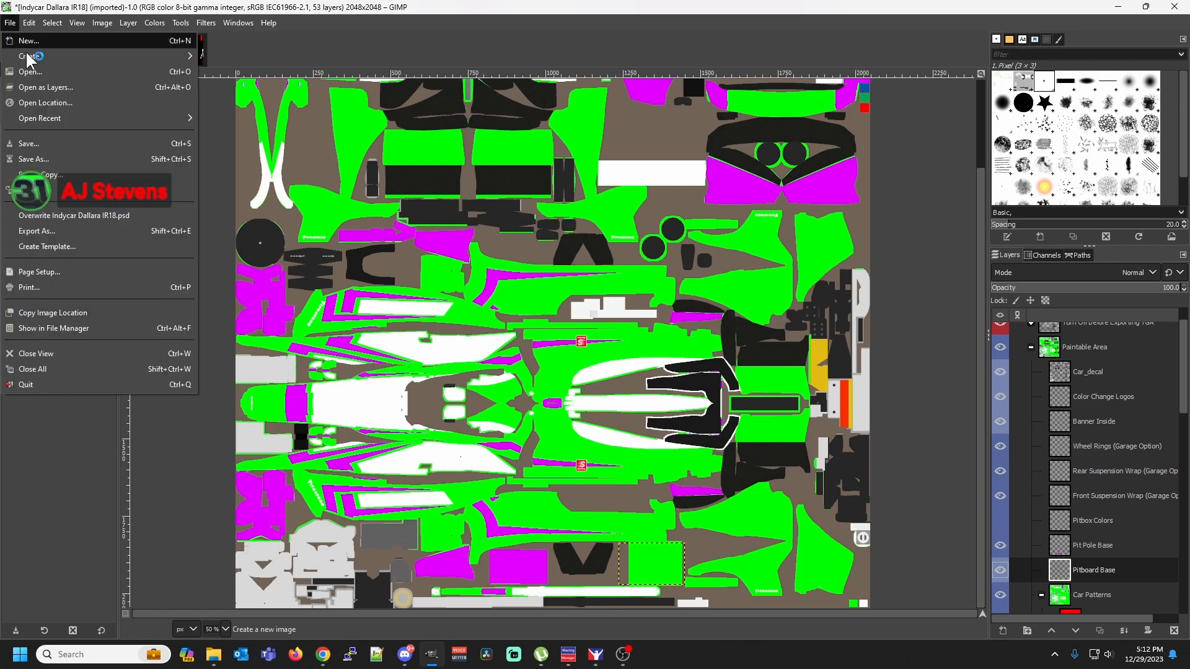
{"action": "left_click", "coordinate": [67, 230]}
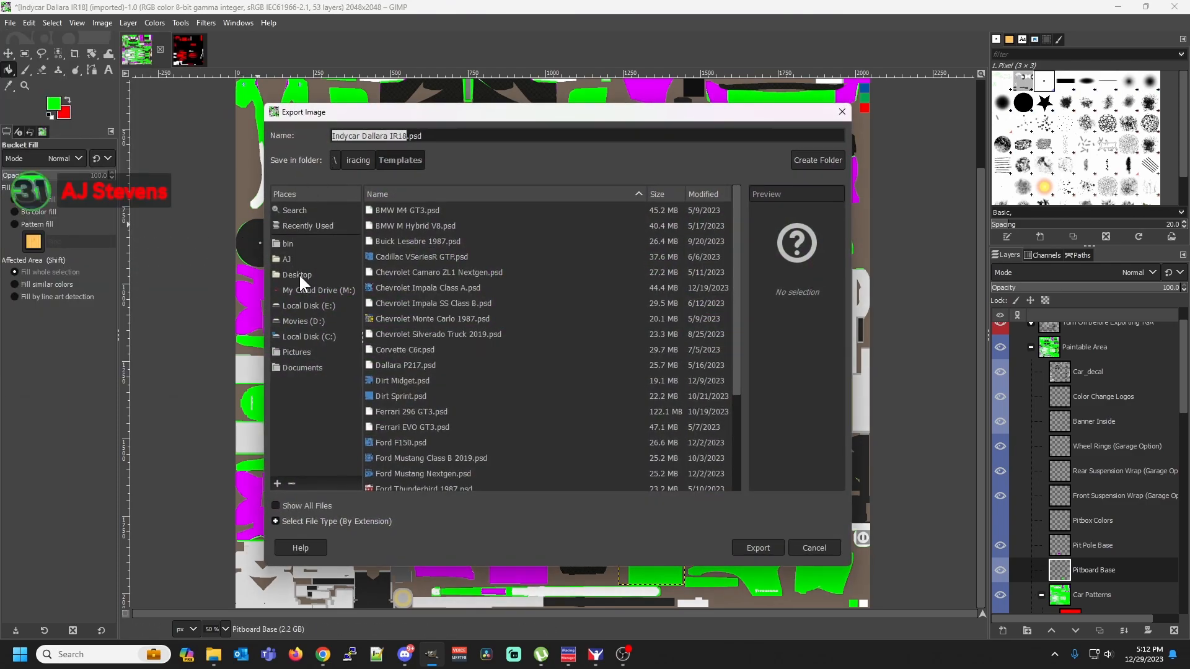
{"action": "left_click", "coordinate": [287, 259]}
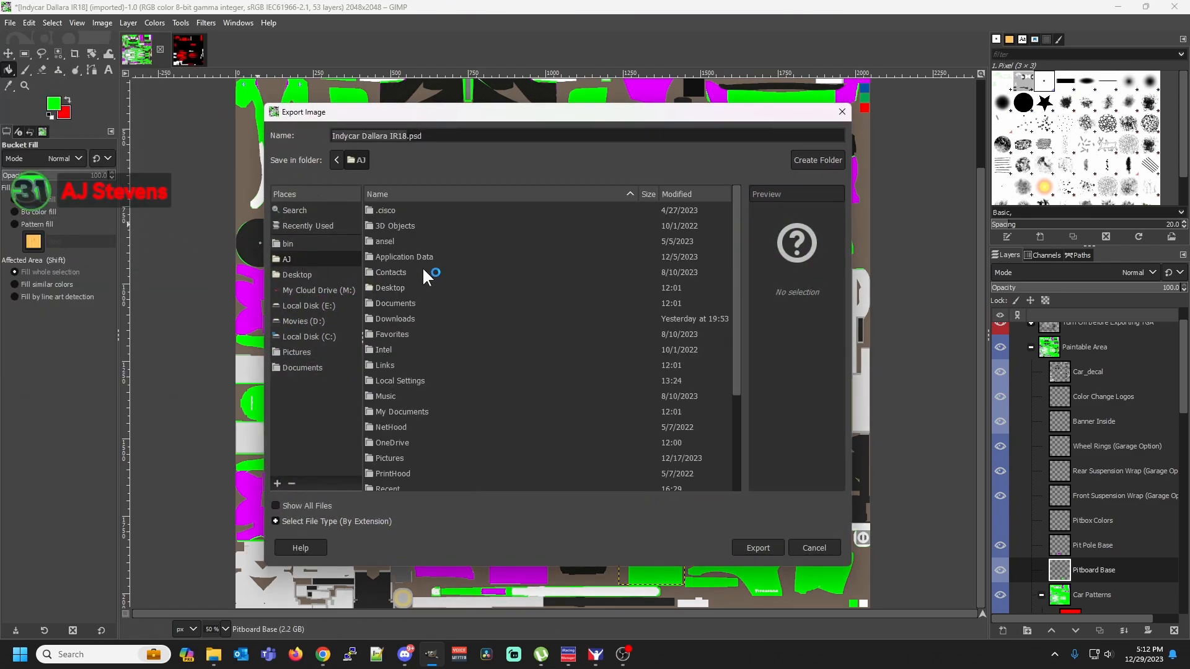
{"action": "double_click", "coordinate": [394, 307]}
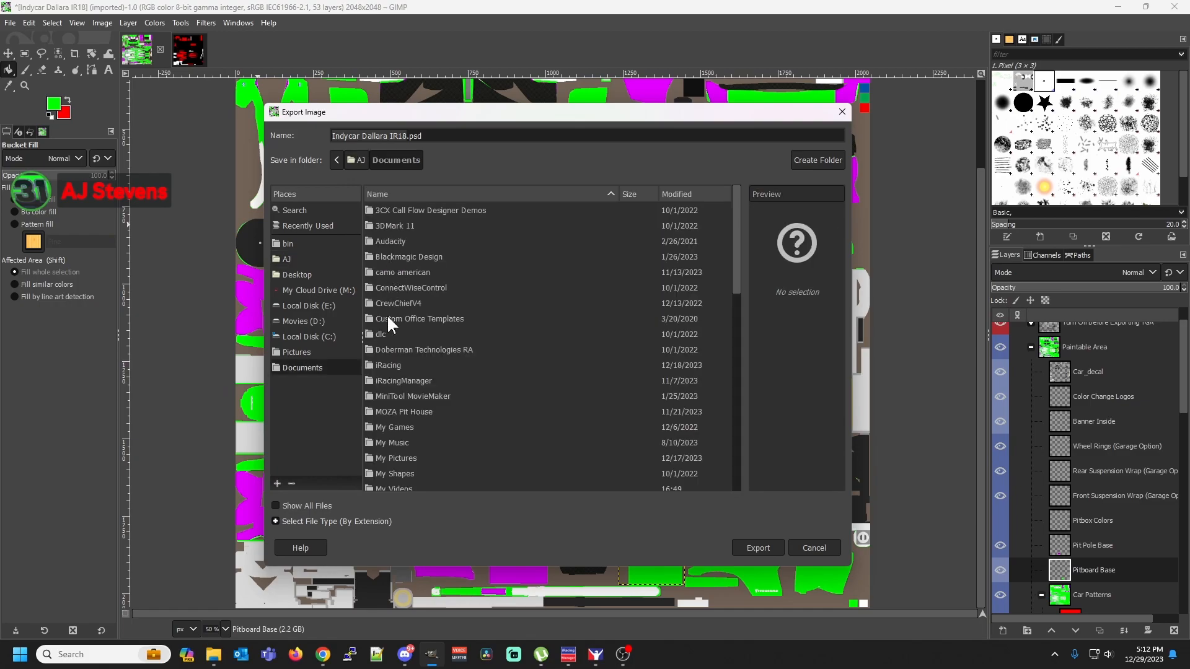
{"action": "double_click", "coordinate": [385, 366]}
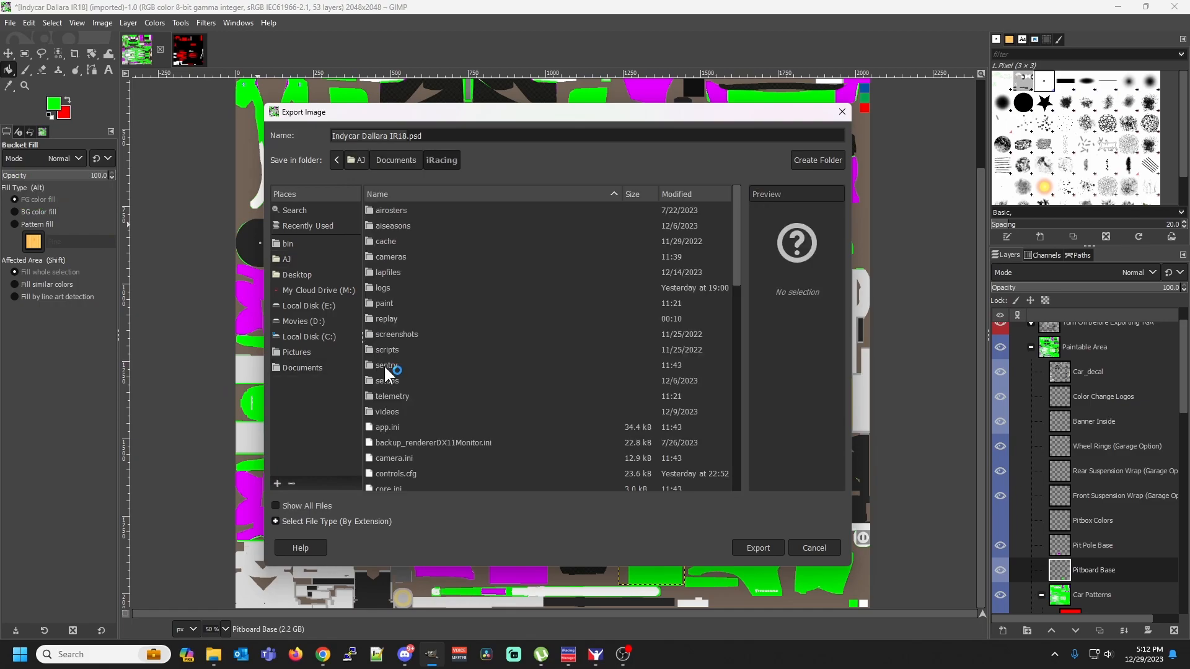
{"action": "double_click", "coordinate": [383, 306]}
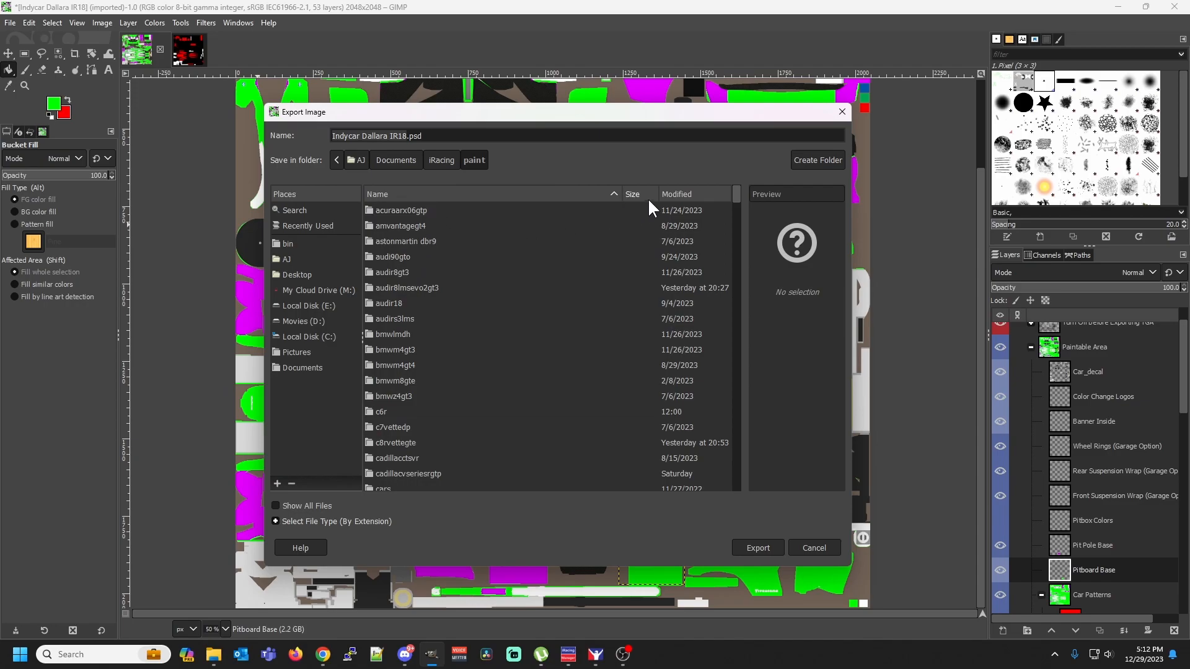
{"action": "left_click", "coordinate": [672, 196]}
{"action": "left_click", "coordinate": [691, 197]}
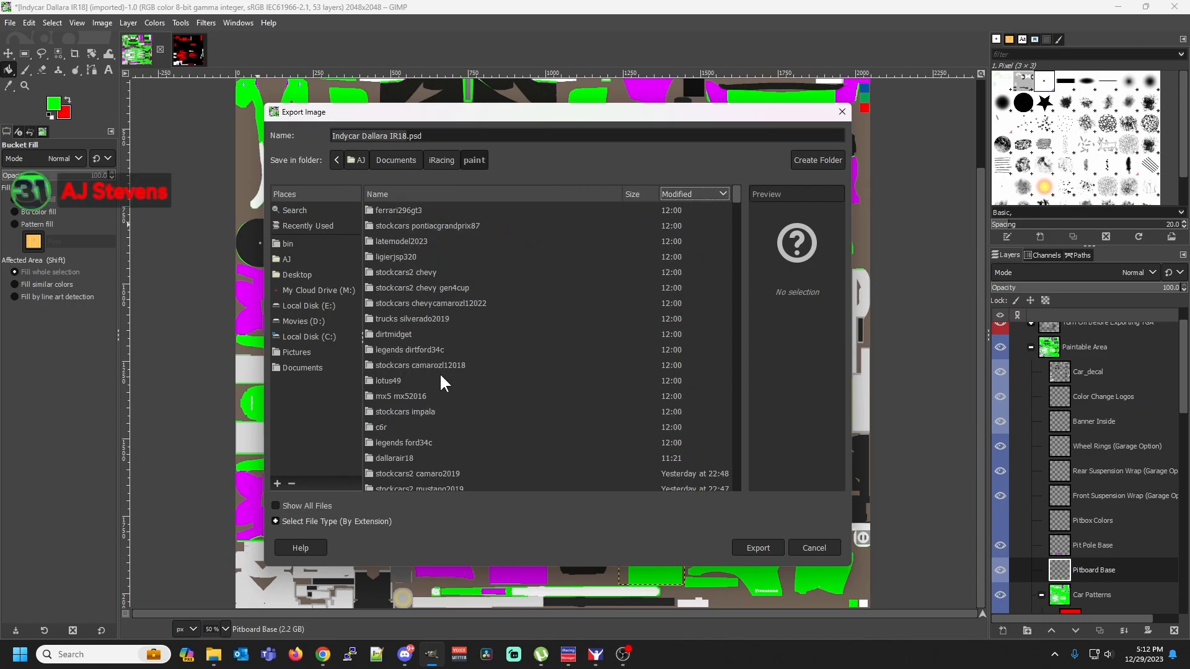
{"action": "scroll", "coordinate": [450, 453], "scroll_direction": "down", "scroll_amount": 3}
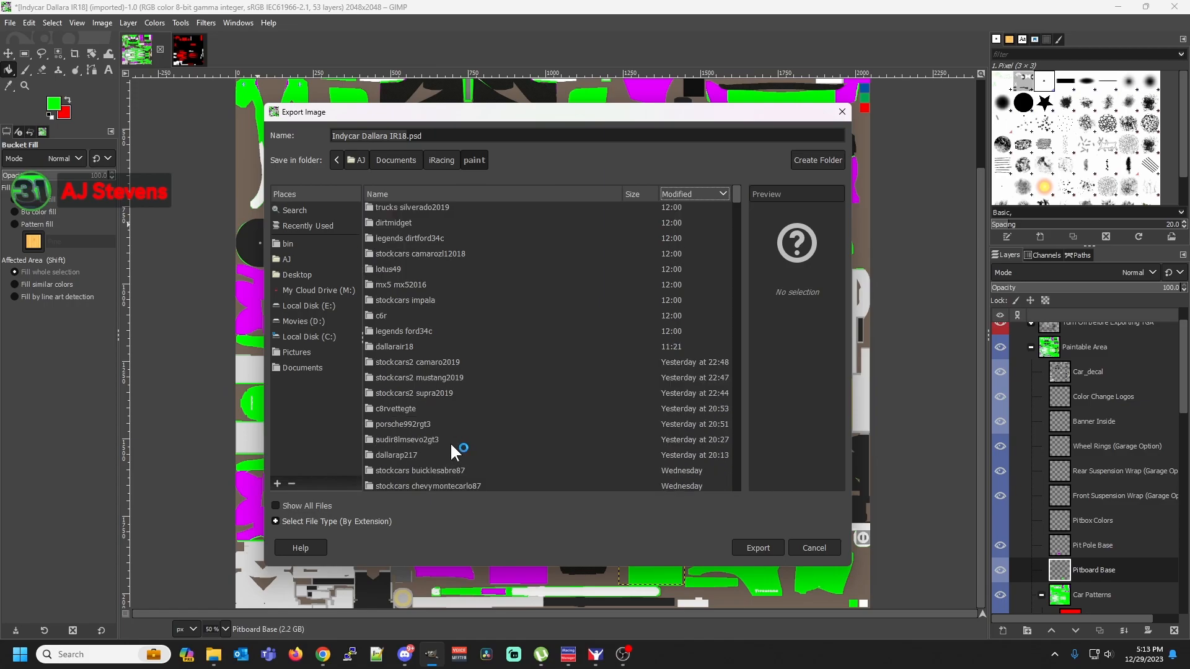
{"action": "left_click", "coordinate": [494, 196]}
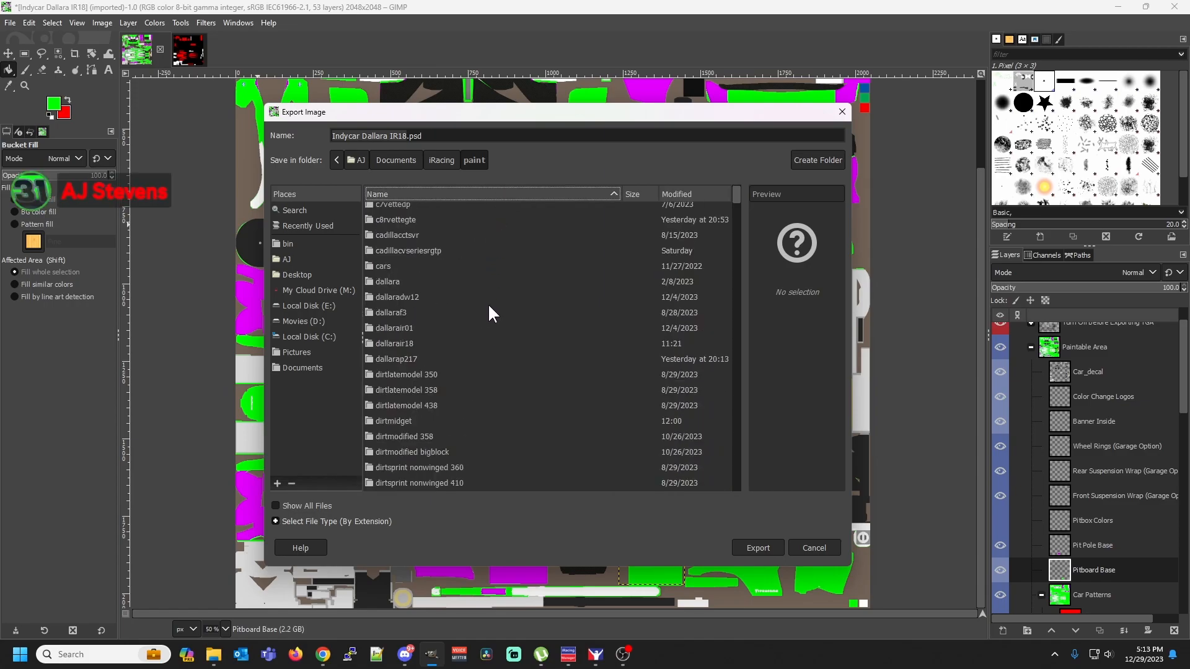
{"action": "double_click", "coordinate": [394, 343]}
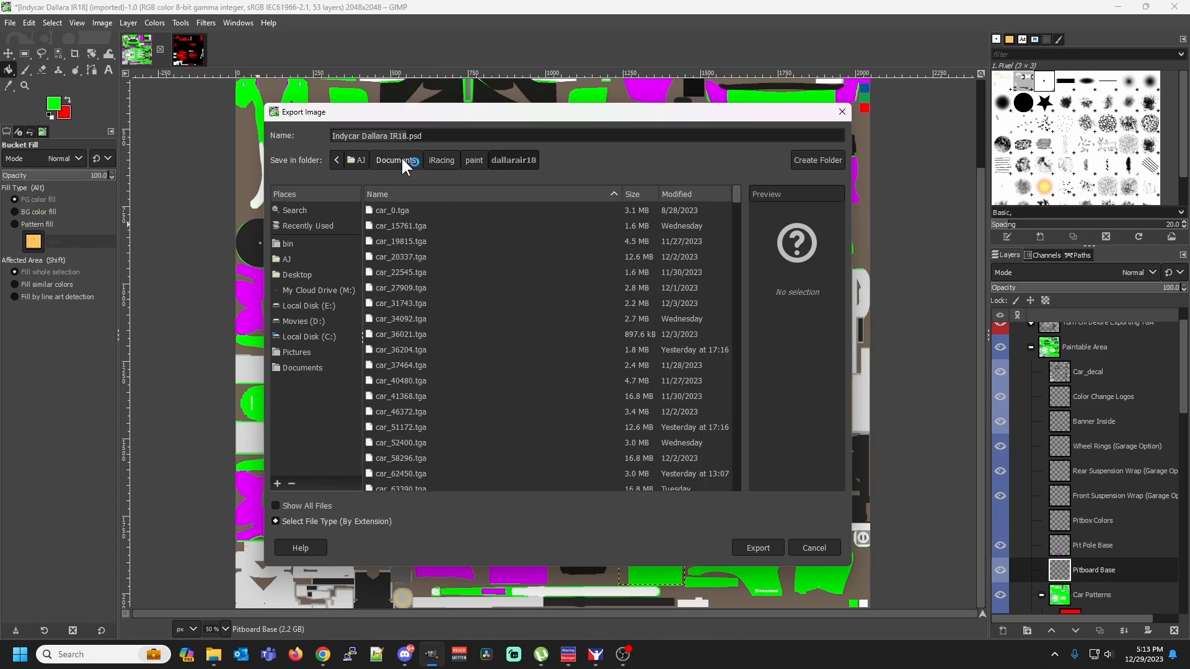
Export as car_ plus the customer ID with the .tga extension, replacing the existing file, using RLE compression and bottom-left origin
{"action": "type", "text": "car_"}
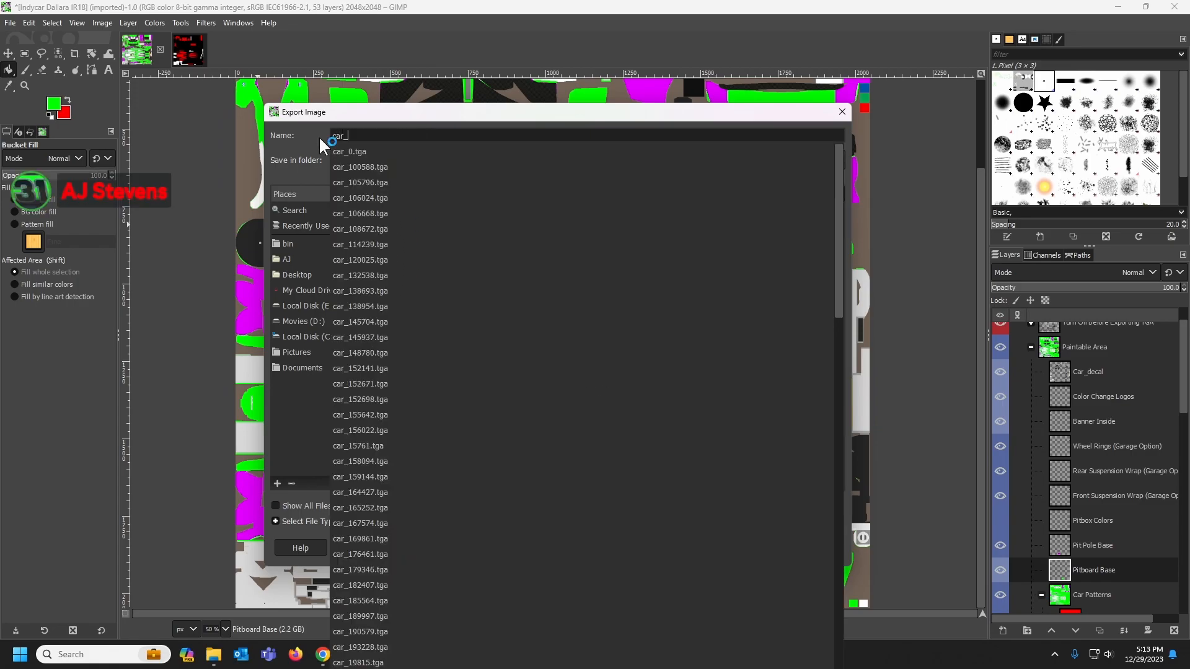
{"action": "type", "text": "841"}
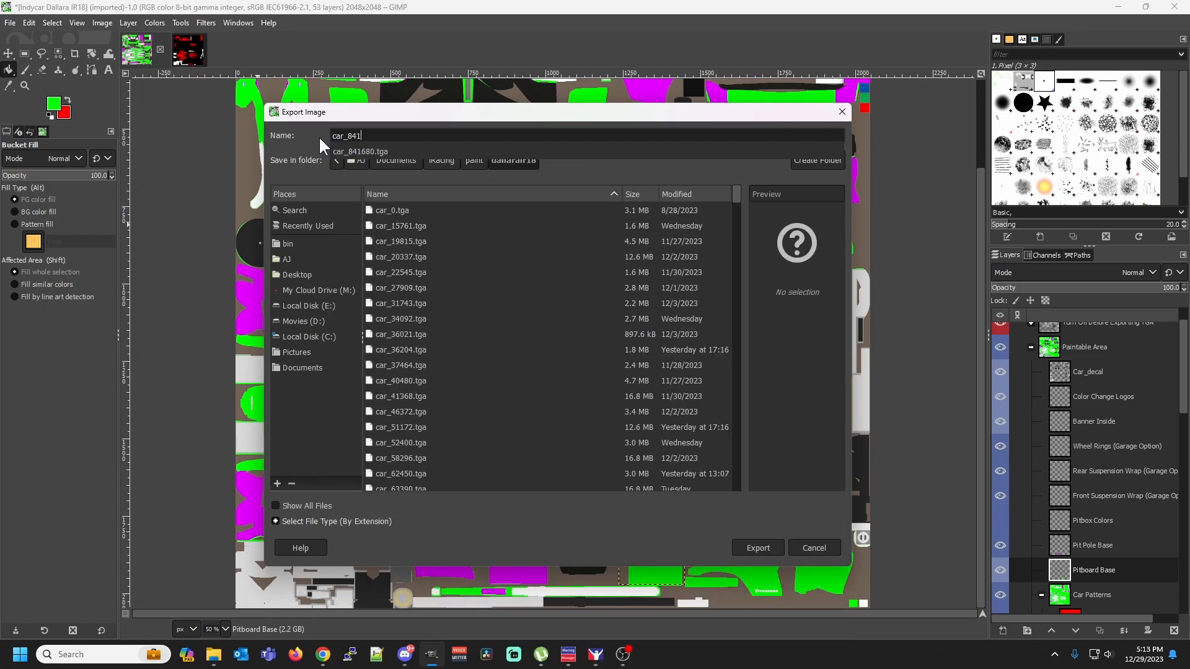
{"action": "type", "text": "680.tga"}
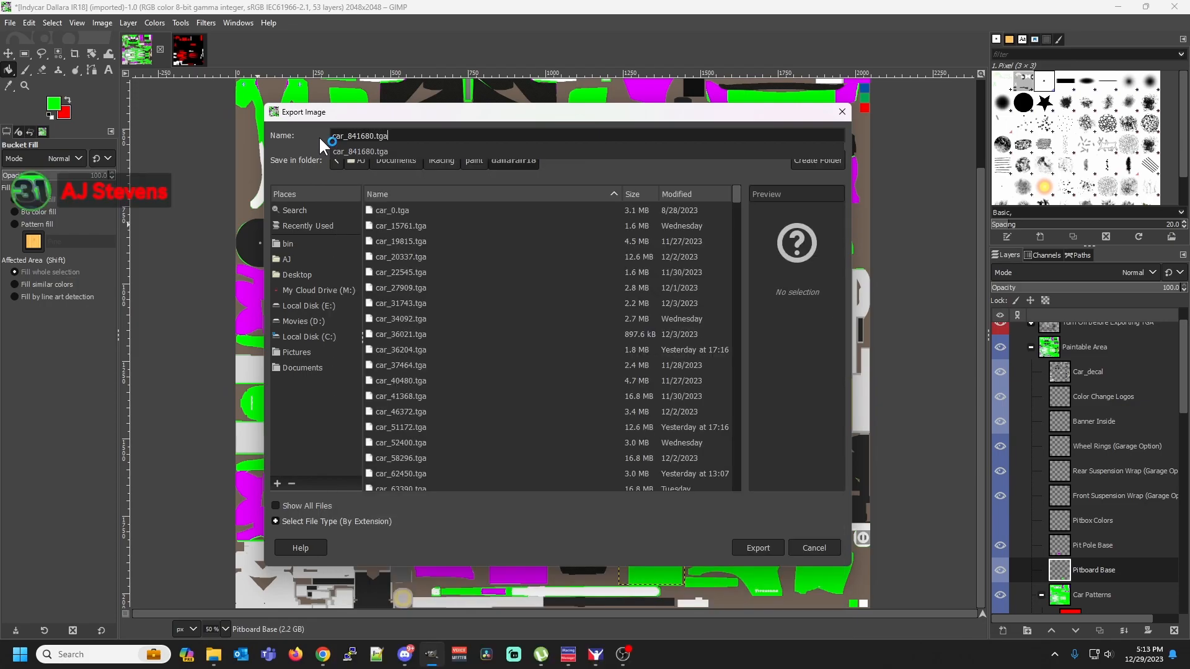
{"action": "key", "text": "Return"}
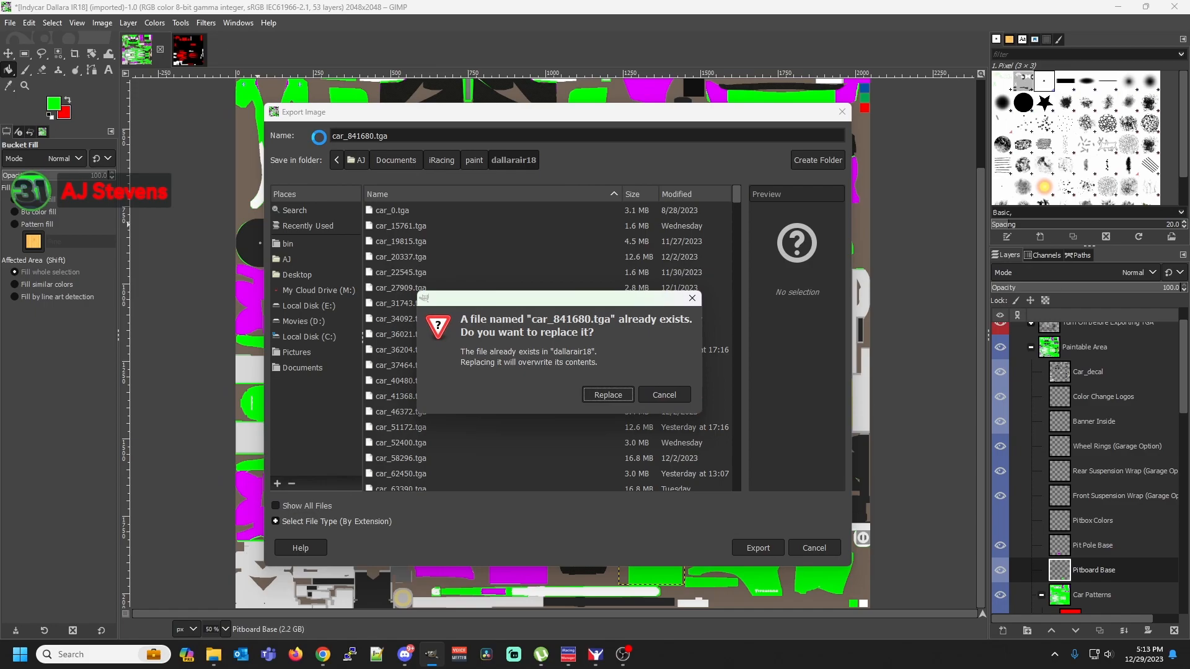
{"action": "left_click", "coordinate": [607, 395]}
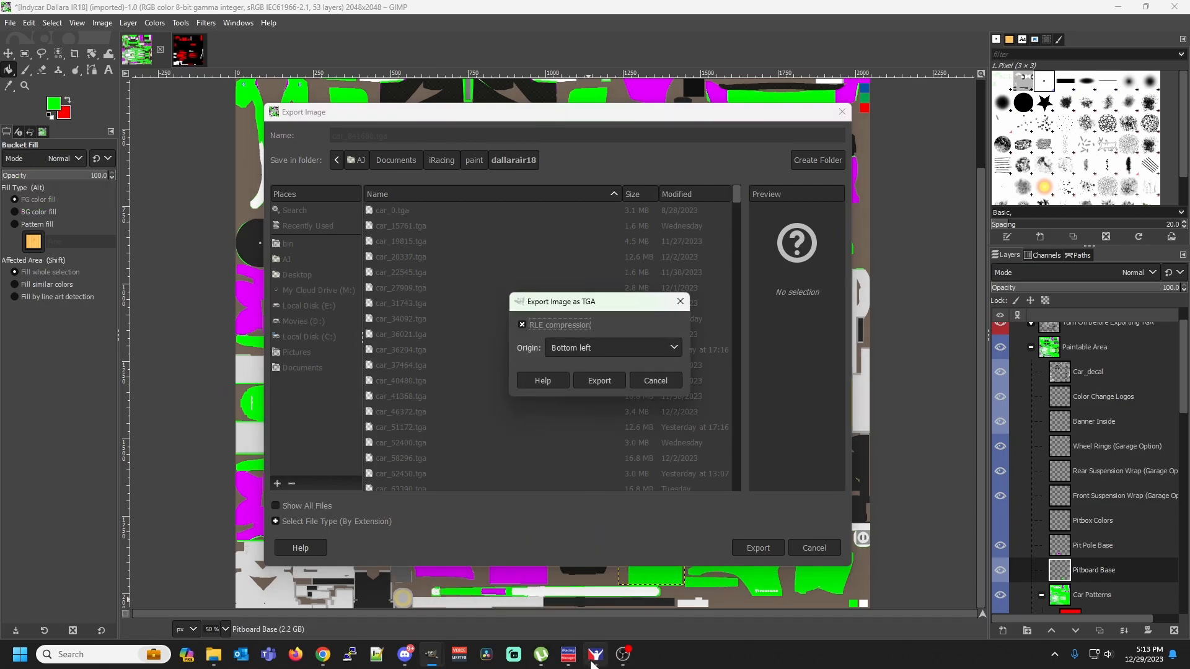
{"action": "left_click", "coordinate": [600, 380]}
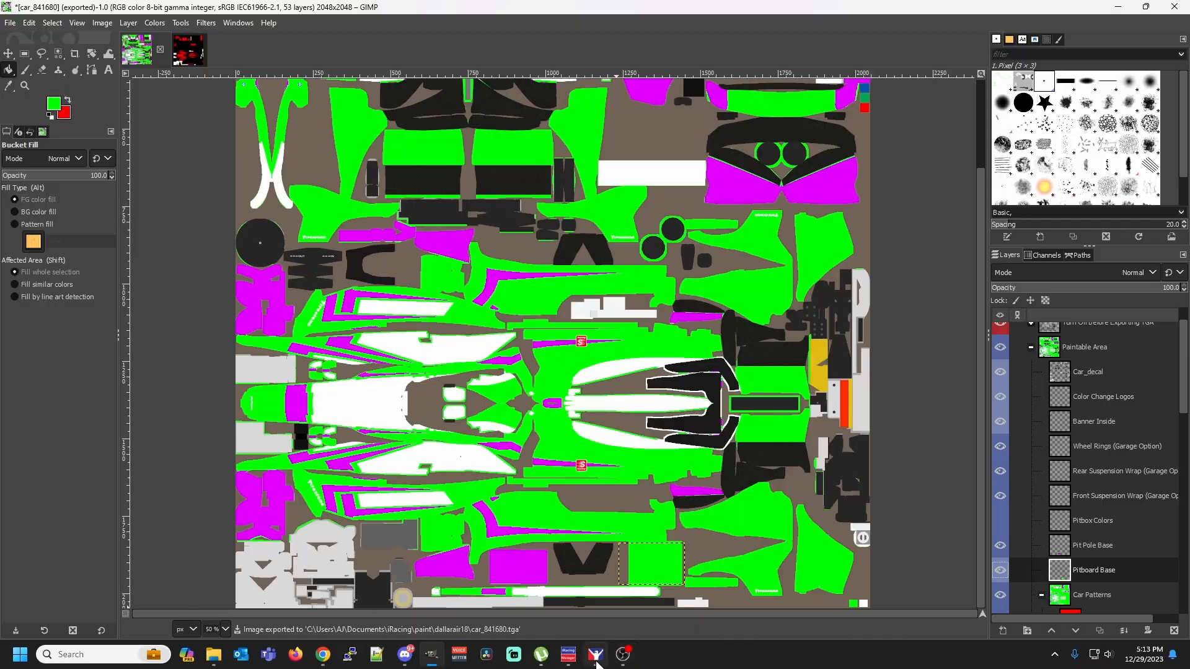
Switch to iRacing, open the Paint Shop from the owned content, and select the Dallara IR18 as the car
{"action": "left_click", "coordinate": [595, 654]}
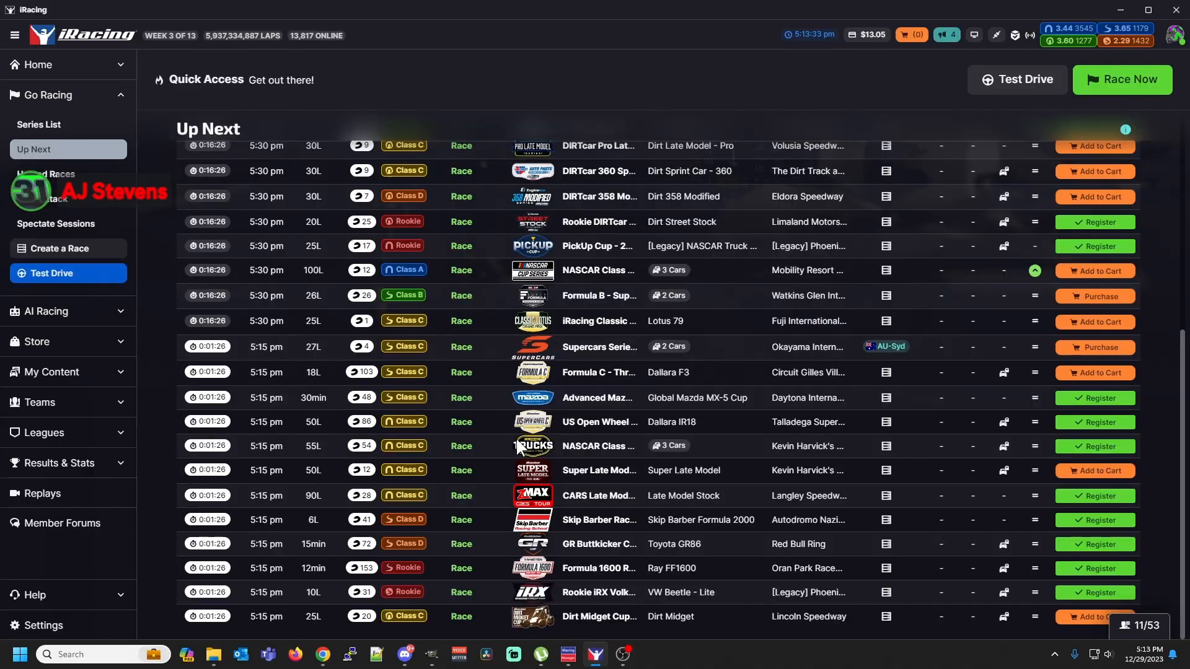
{"action": "left_click", "coordinate": [72, 378]}
{"action": "left_click", "coordinate": [49, 271]}
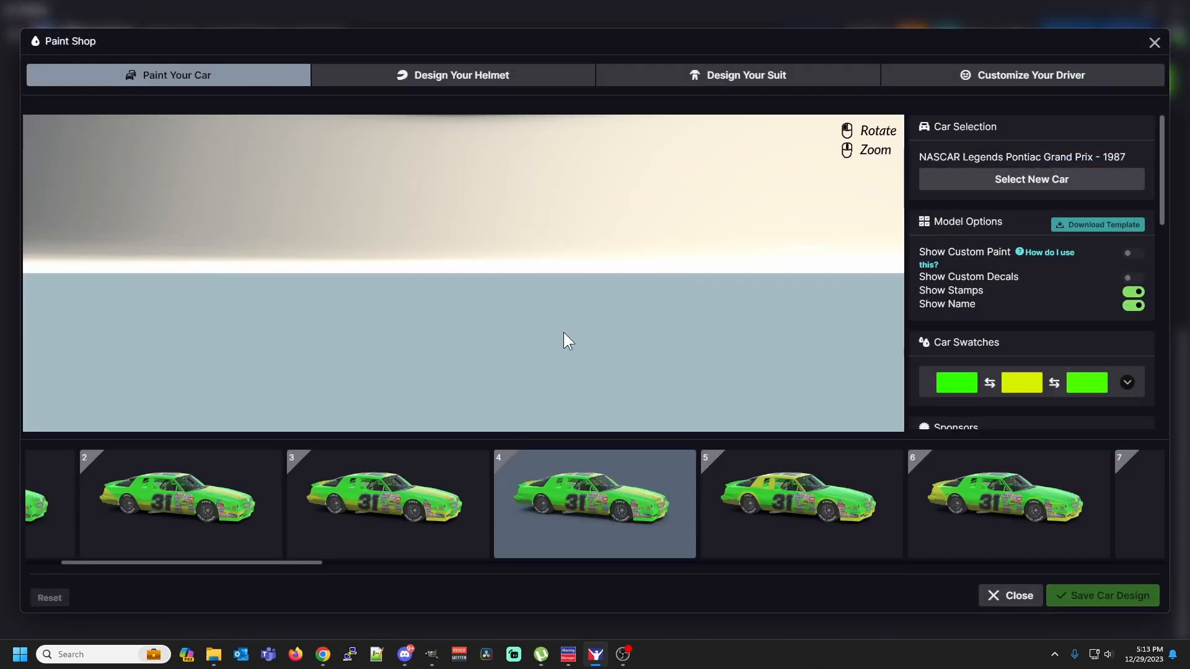
{"action": "left_click", "coordinate": [1030, 179]}
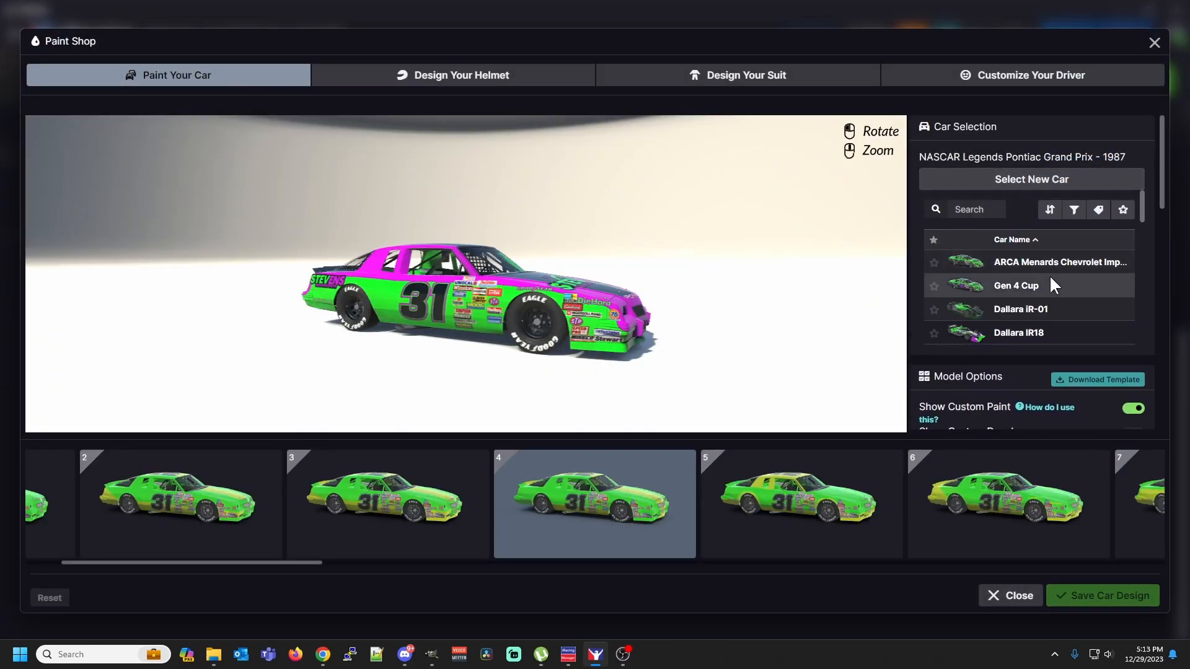
{"action": "scroll", "coordinate": [1050, 274], "scroll_direction": "down", "scroll_amount": 1}
{"action": "left_click", "coordinate": [1020, 273]}
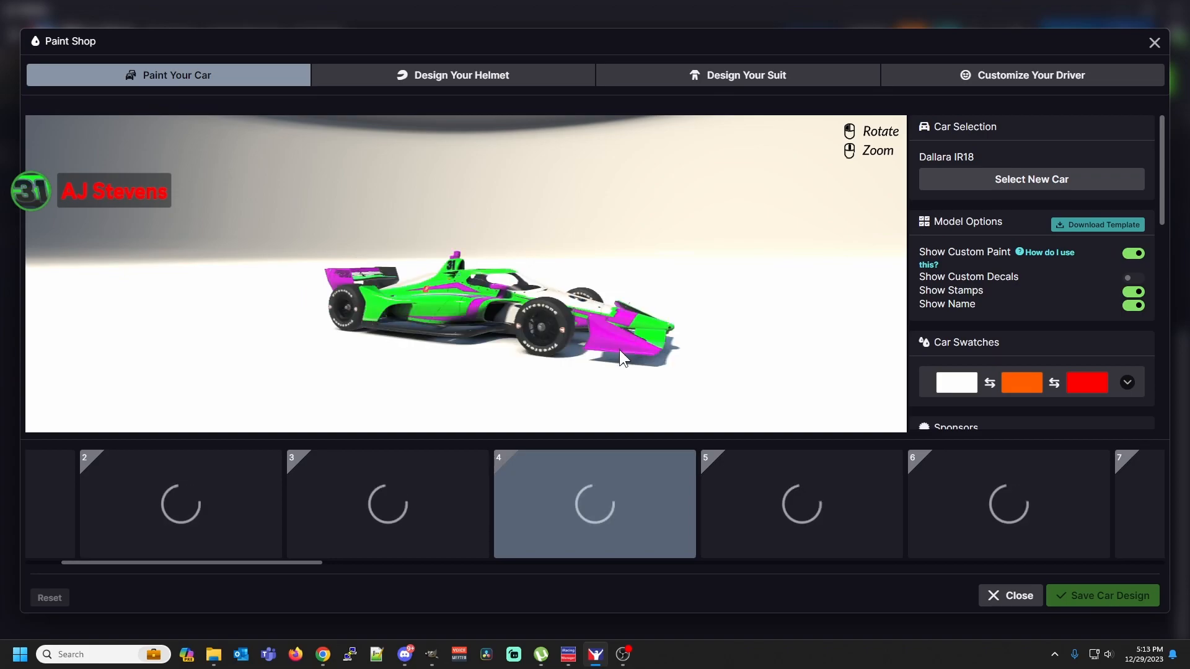
Examine the custom paint up close on the Dallara IR18 model from the side, front, cockpit and sidepod
{"action": "scroll", "coordinate": [498, 323], "scroll_direction": "up", "scroll_amount": 5}
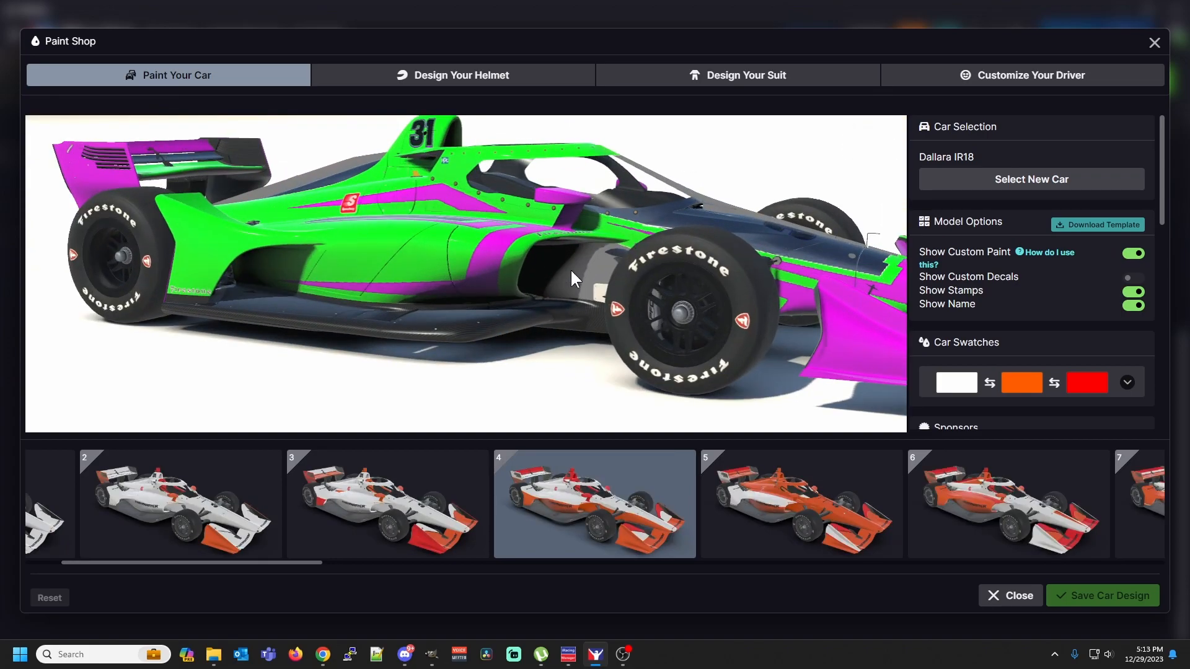
{"action": "left_click_drag", "start_coordinate": [609, 252], "coordinate": [600, 257]}
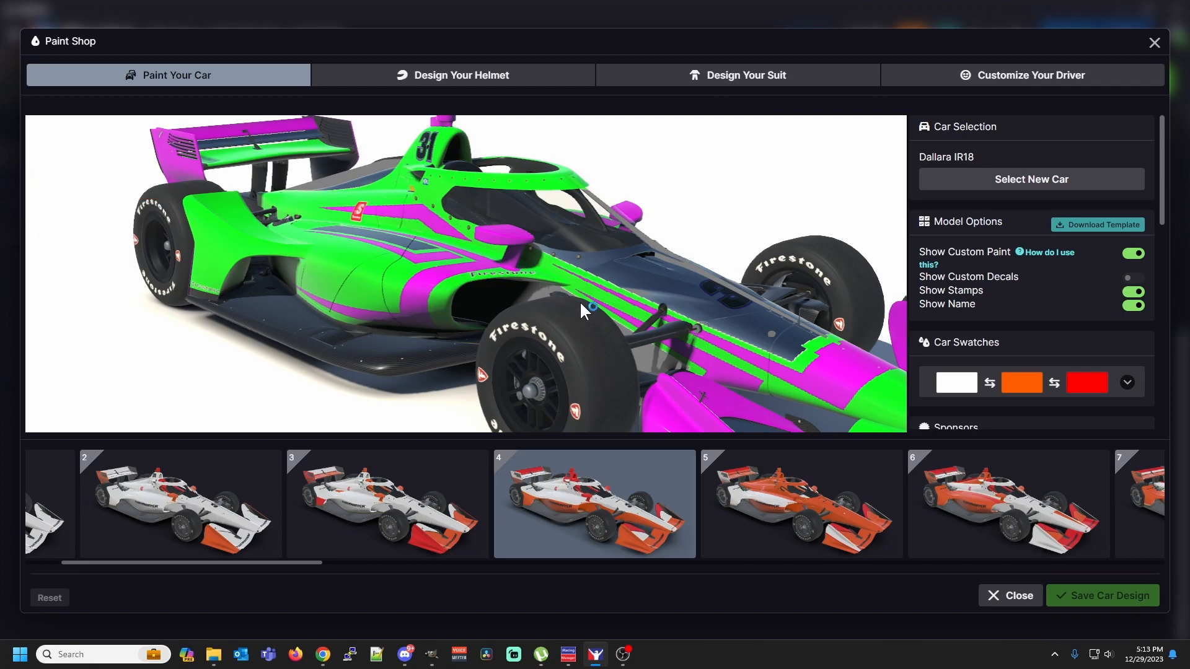
{"action": "left_click_drag", "start_coordinate": [615, 316], "coordinate": [603, 311]}
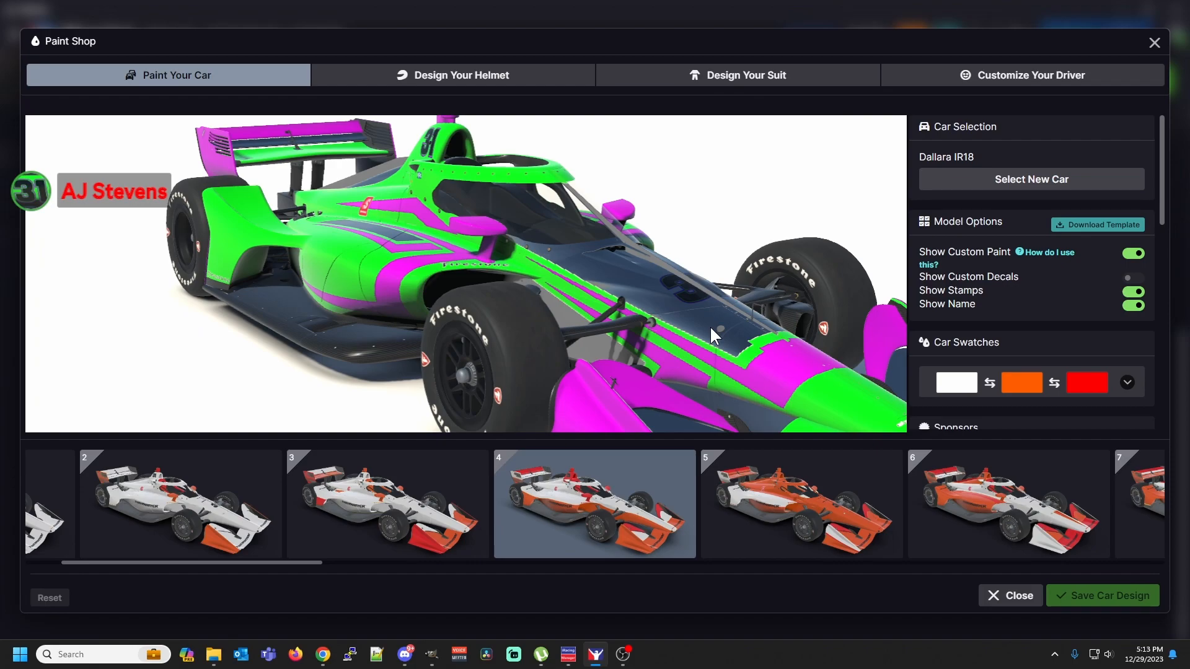
{"action": "scroll", "coordinate": [709, 325], "scroll_direction": "up", "scroll_amount": 3}
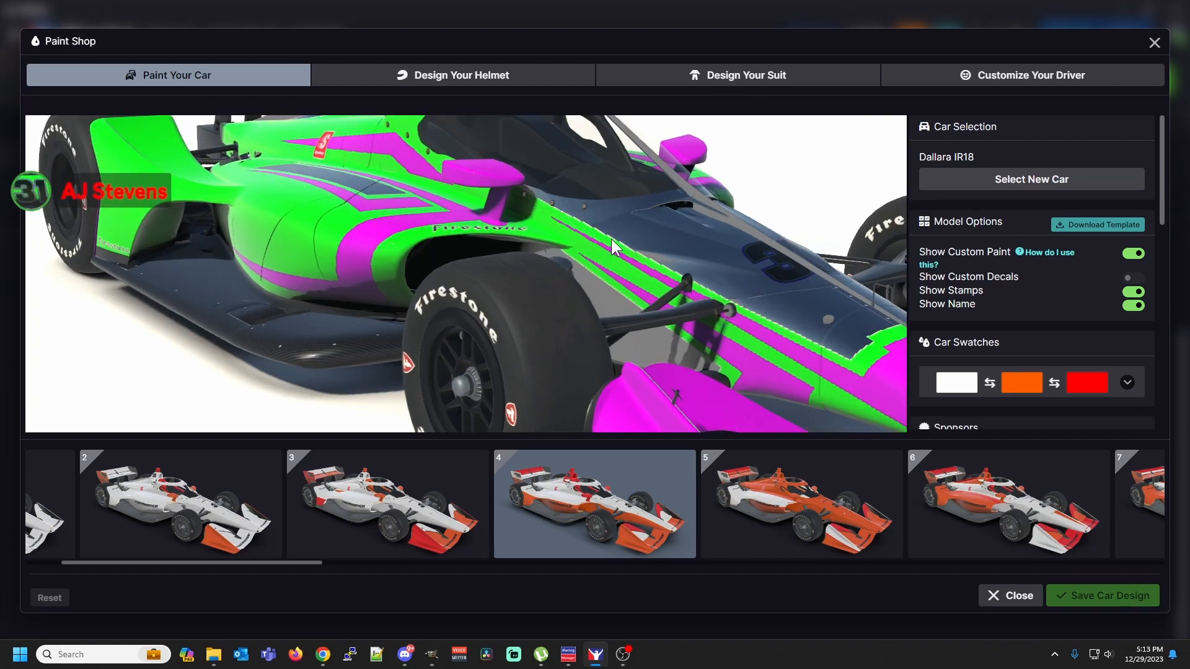
{"action": "left_click_drag", "start_coordinate": [849, 358], "coordinate": [569, 380]}
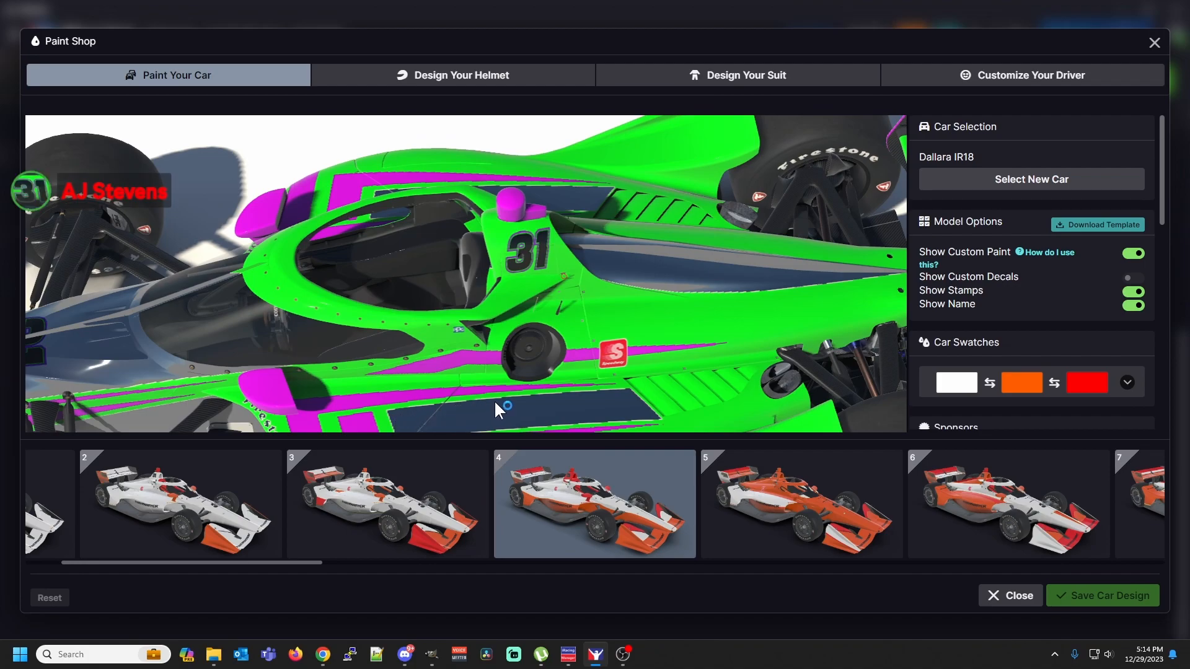
{"action": "left_click_drag", "start_coordinate": [616, 418], "coordinate": [514, 340]}
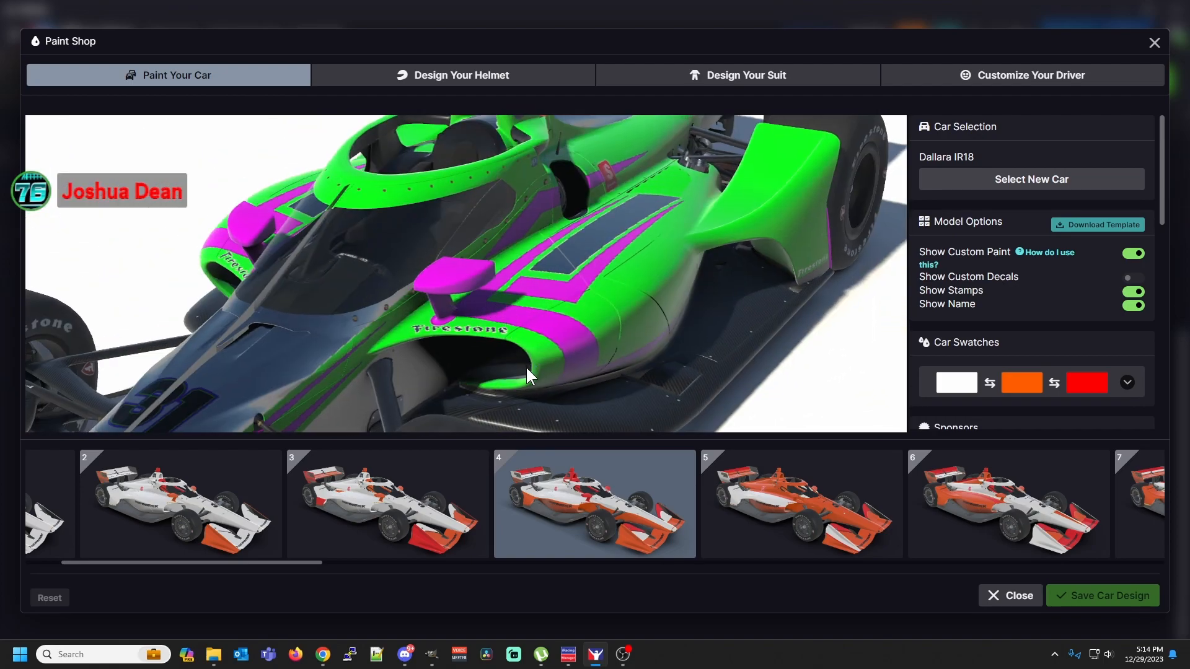
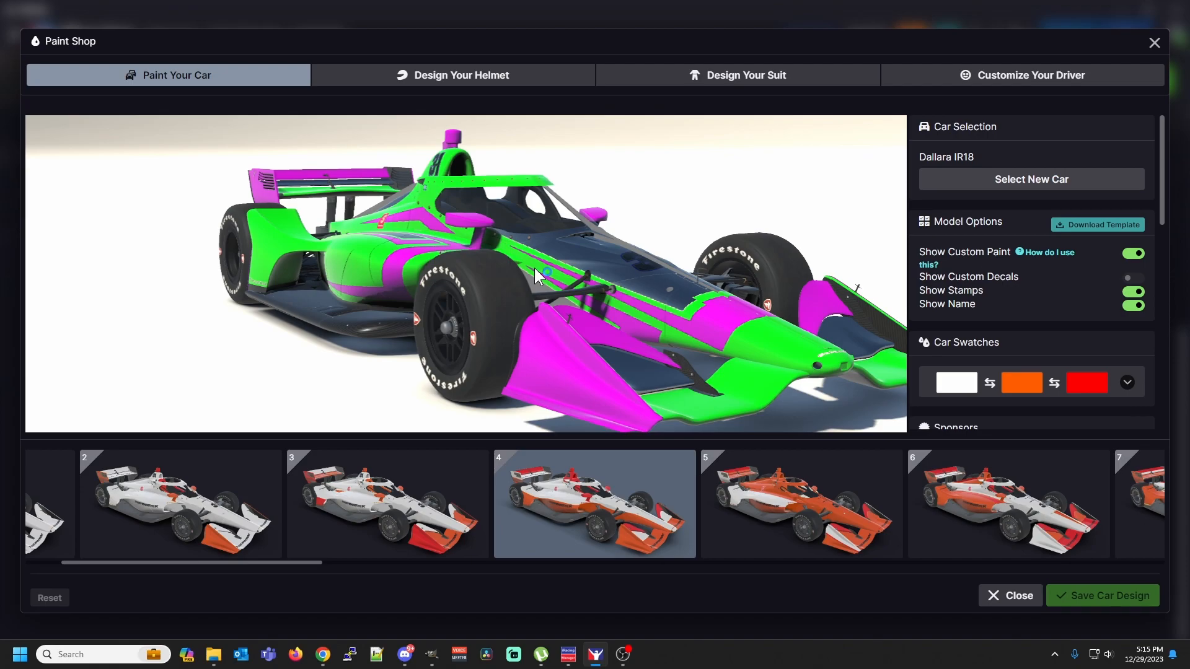
Switch to GIMP and undo the red fill and the pasted layer in the Indycar Dallara IR18 spec map image
{"action": "left_click_drag", "start_coordinate": [534, 268], "coordinate": [539, 266]}
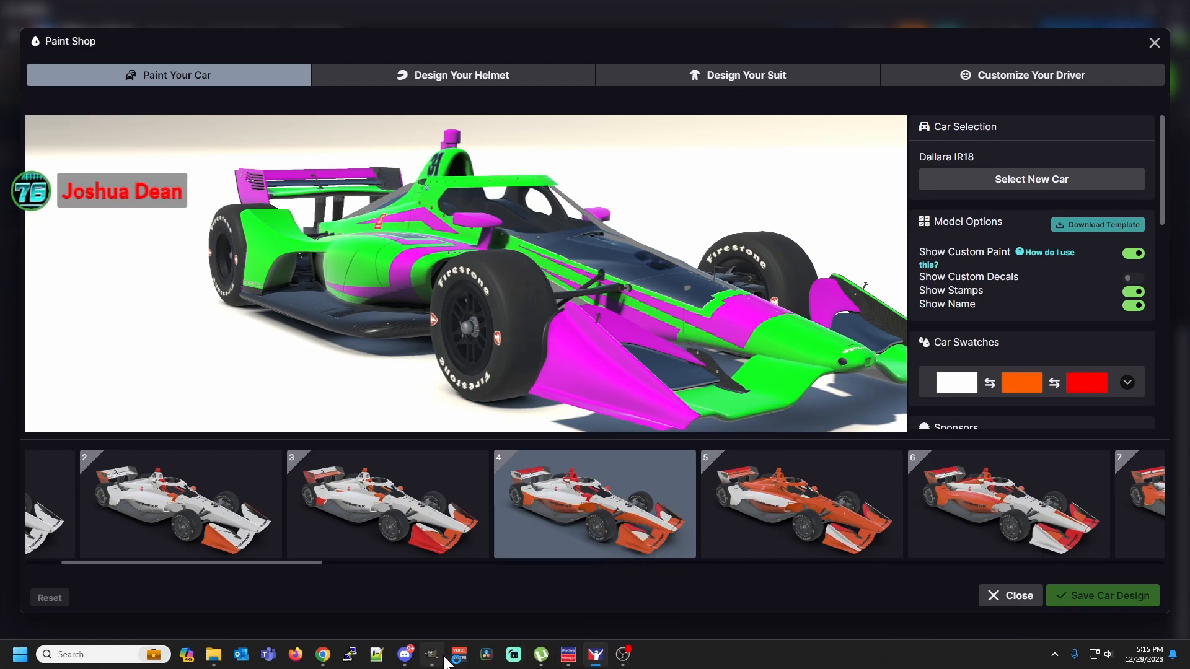
{"action": "mouse_move", "coordinate": [443, 663]}
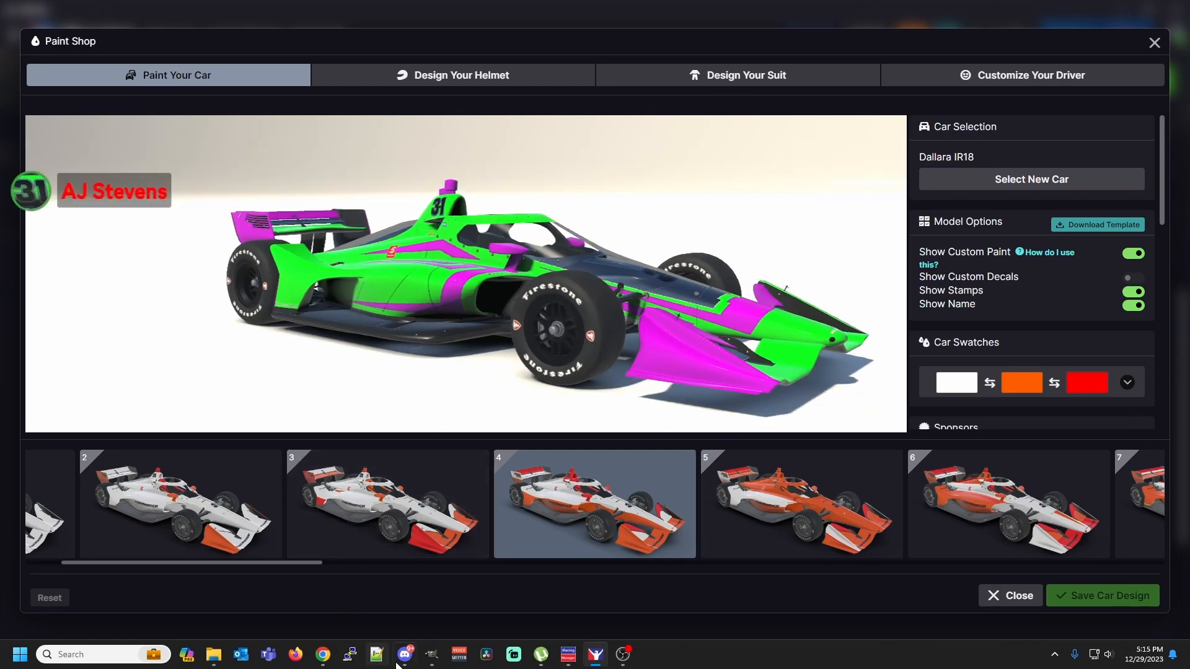
{"action": "left_click", "coordinate": [432, 657]}
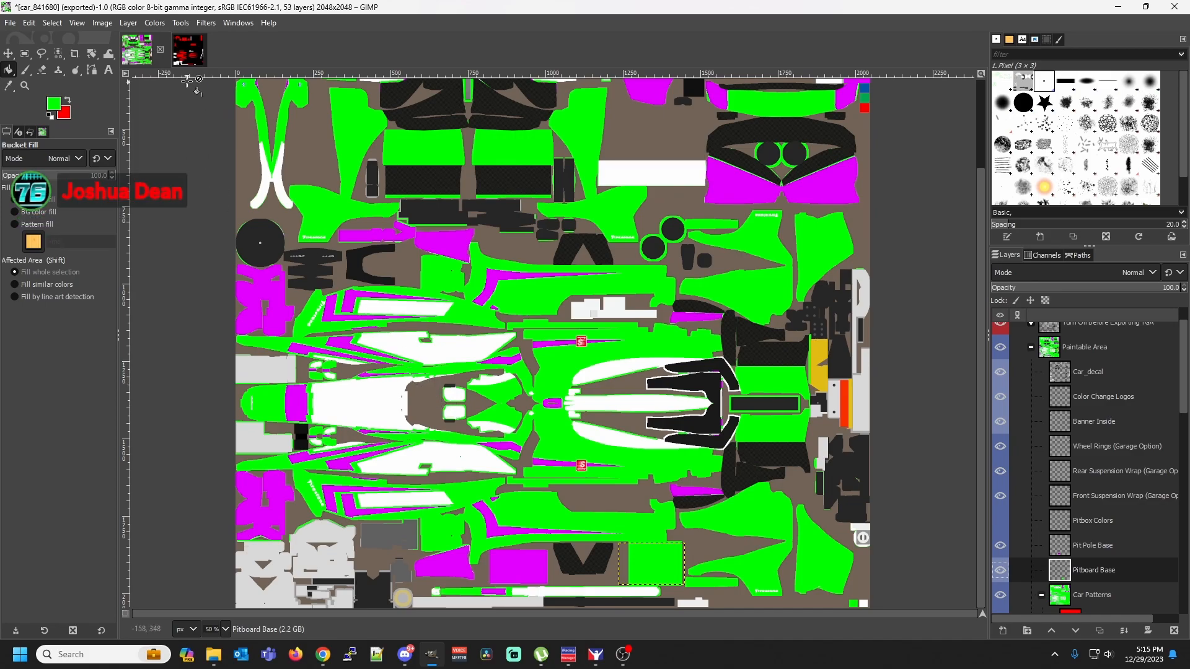
{"action": "left_click", "coordinate": [189, 56]}
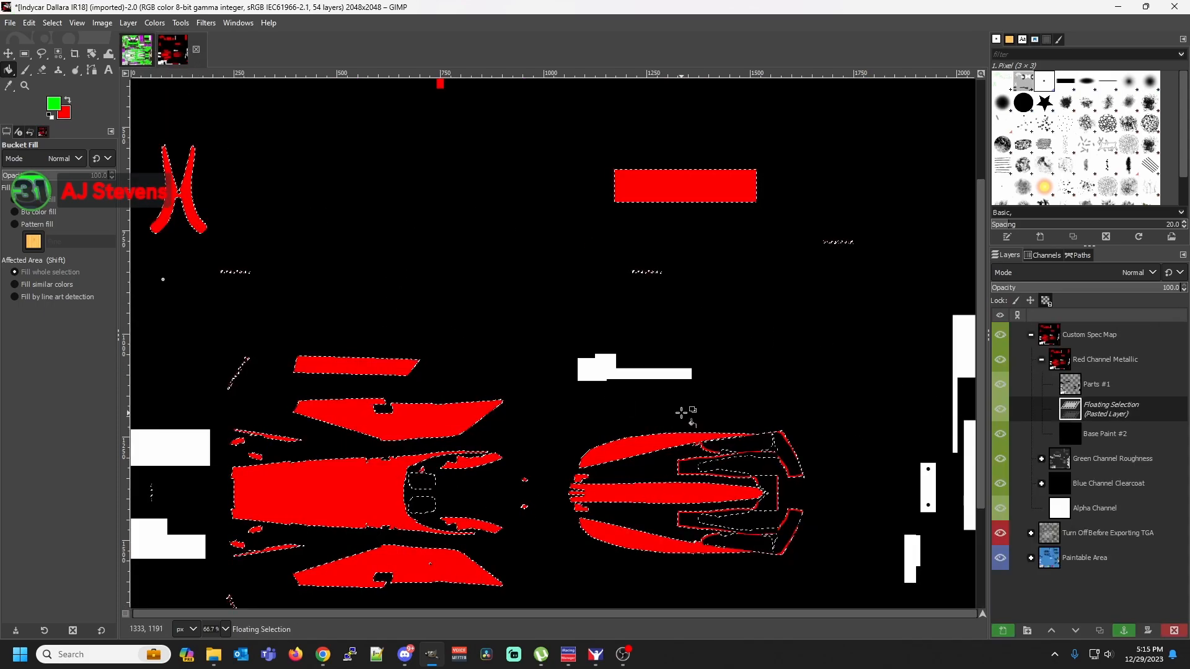
{"action": "left_click", "coordinate": [227, 629]}
{"action": "left_click", "coordinate": [228, 589]}
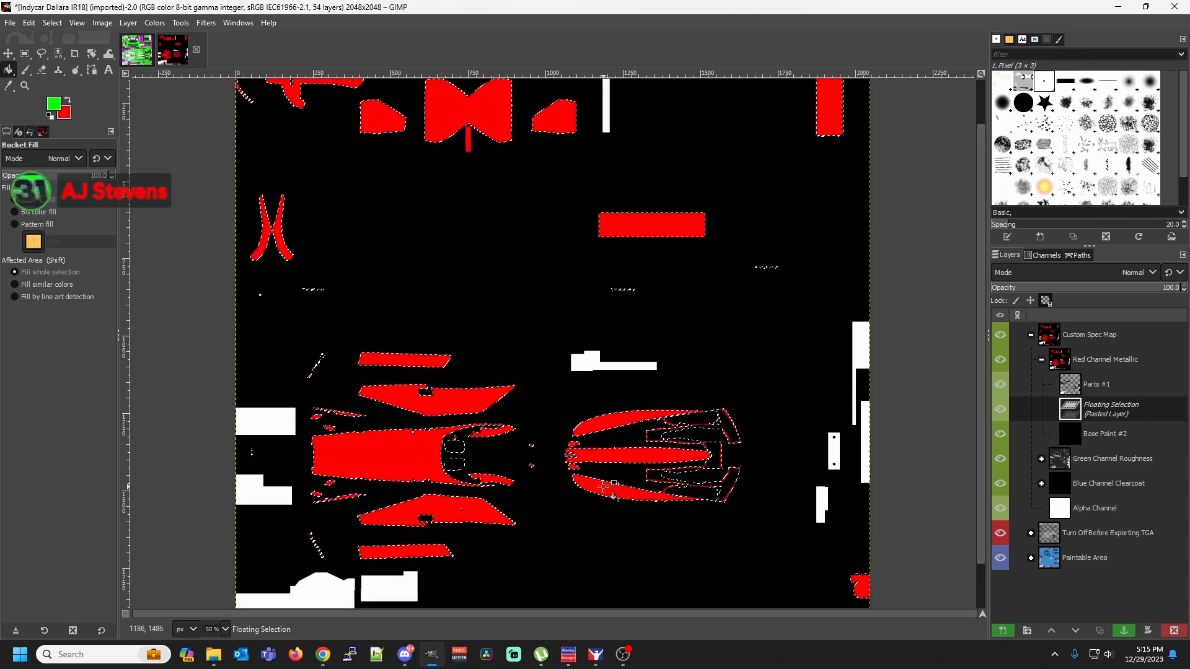
{"action": "left_click", "coordinate": [32, 22]}
{"action": "left_click", "coordinate": [39, 37]}
{"action": "left_click", "coordinate": [32, 22]}
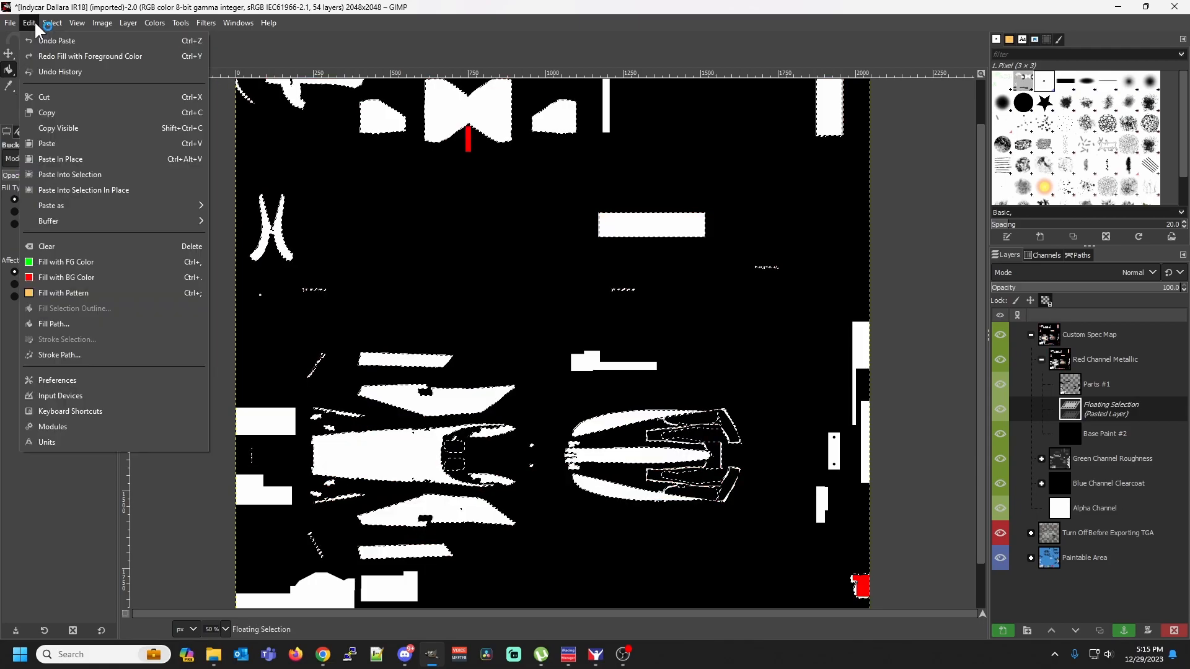
{"action": "left_click", "coordinate": [38, 38]}
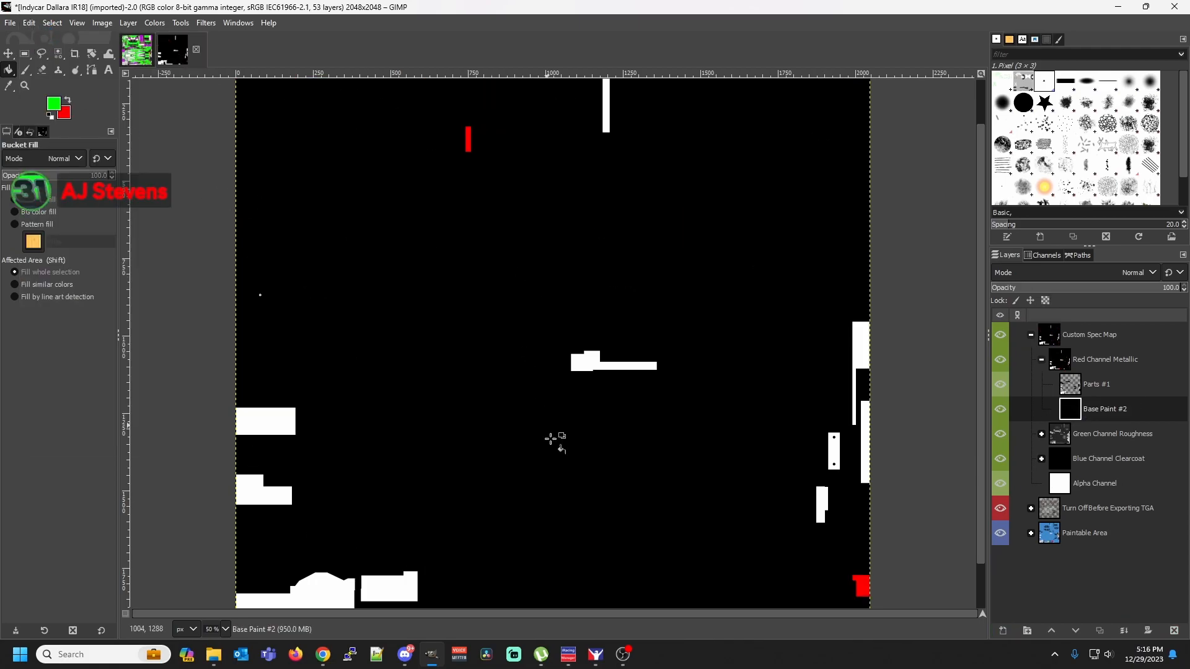
In the green and magenta car image, select all white areas of the car_pattern_023.tga layer by color and copy them
{"action": "left_click", "coordinate": [130, 53]}
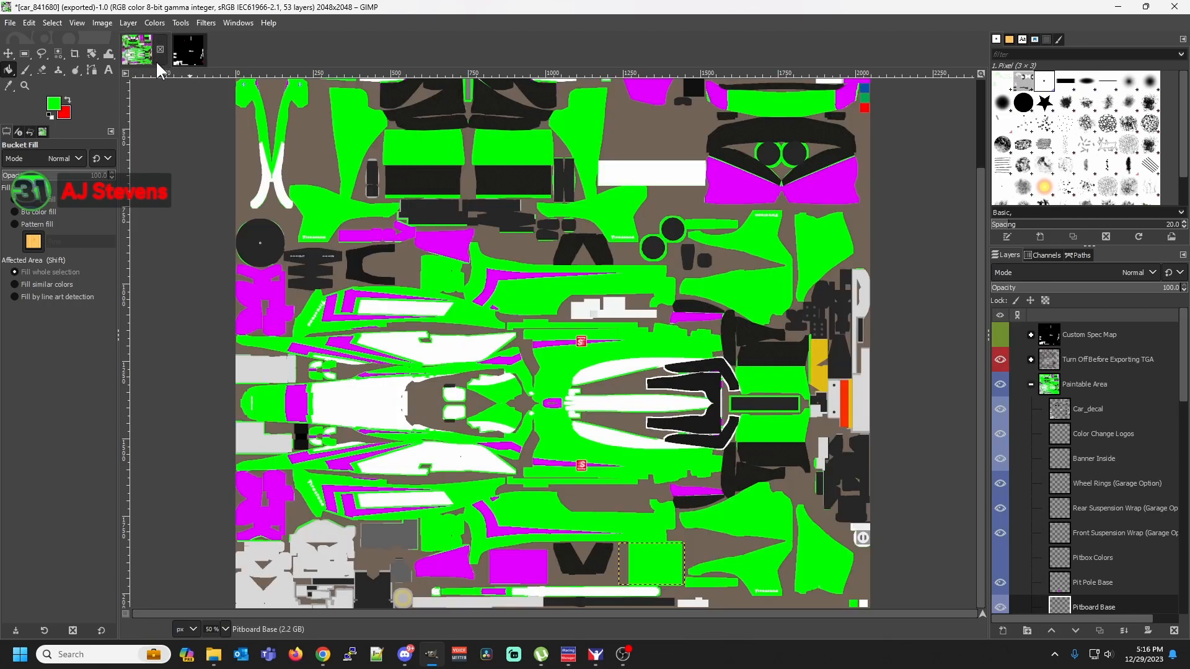
{"action": "right_click", "coordinate": [420, 460]}
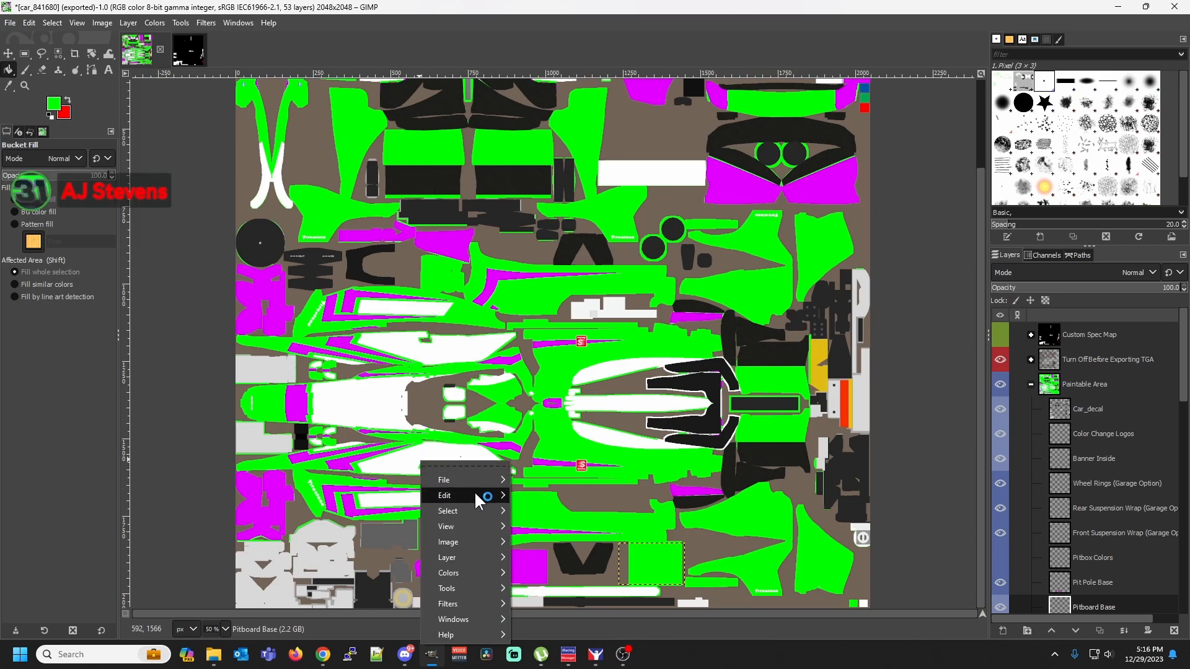
{"action": "mouse_move", "coordinate": [483, 480]}
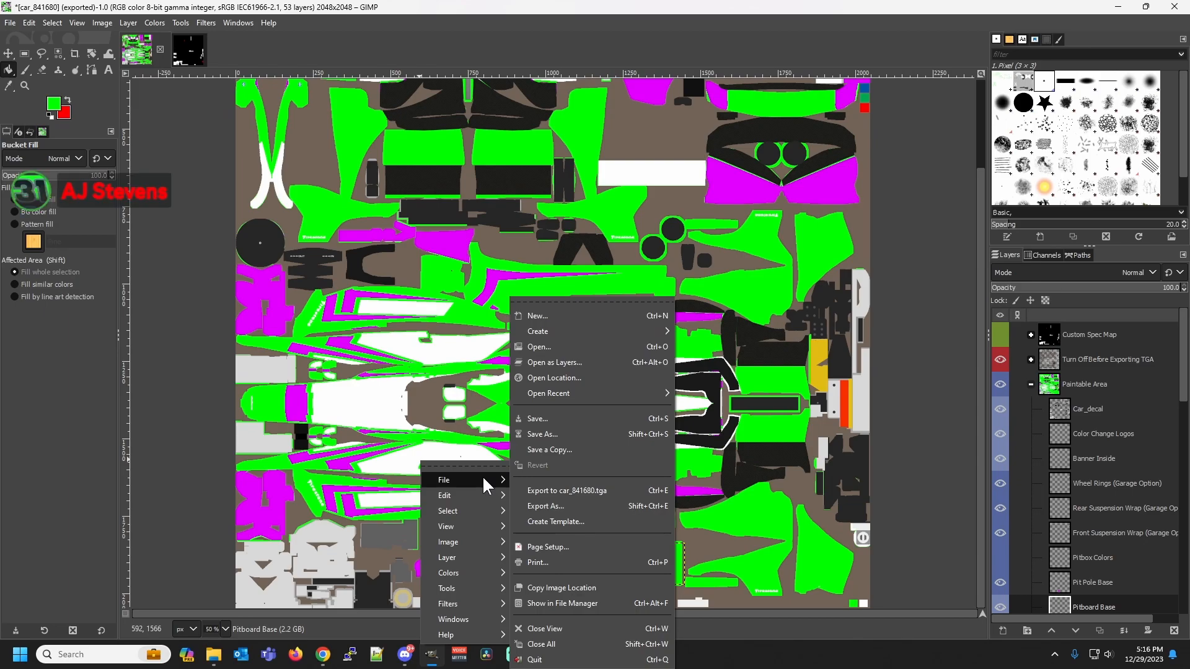
{"action": "mouse_move", "coordinate": [474, 509]}
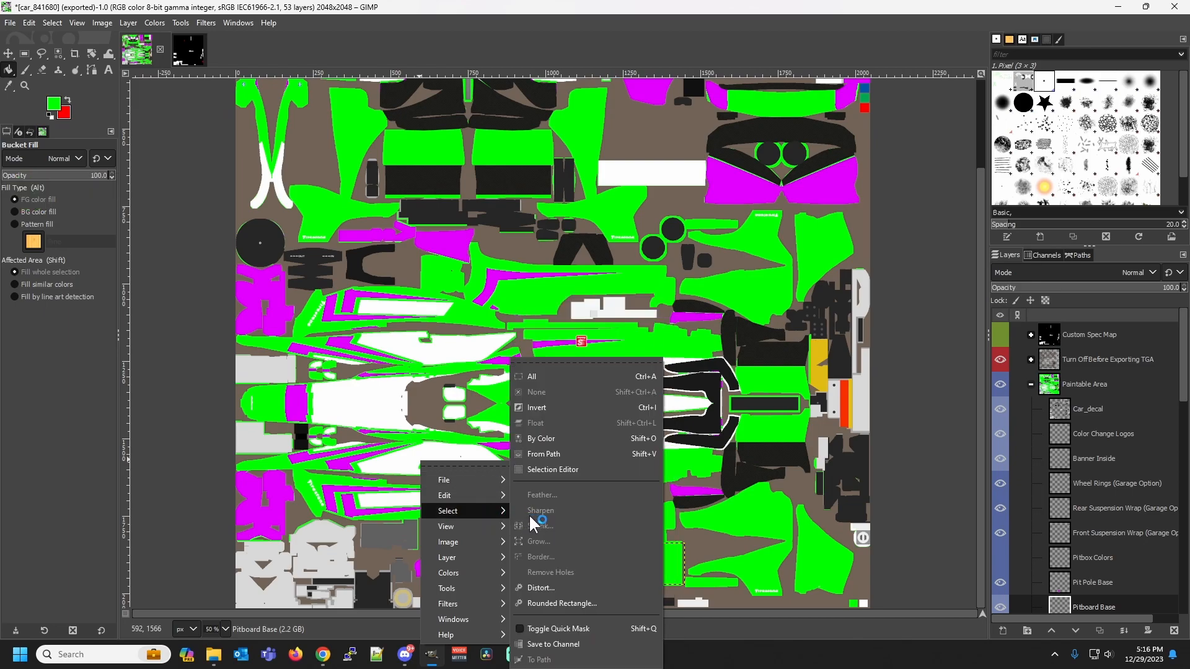
{"action": "left_click", "coordinate": [579, 440]}
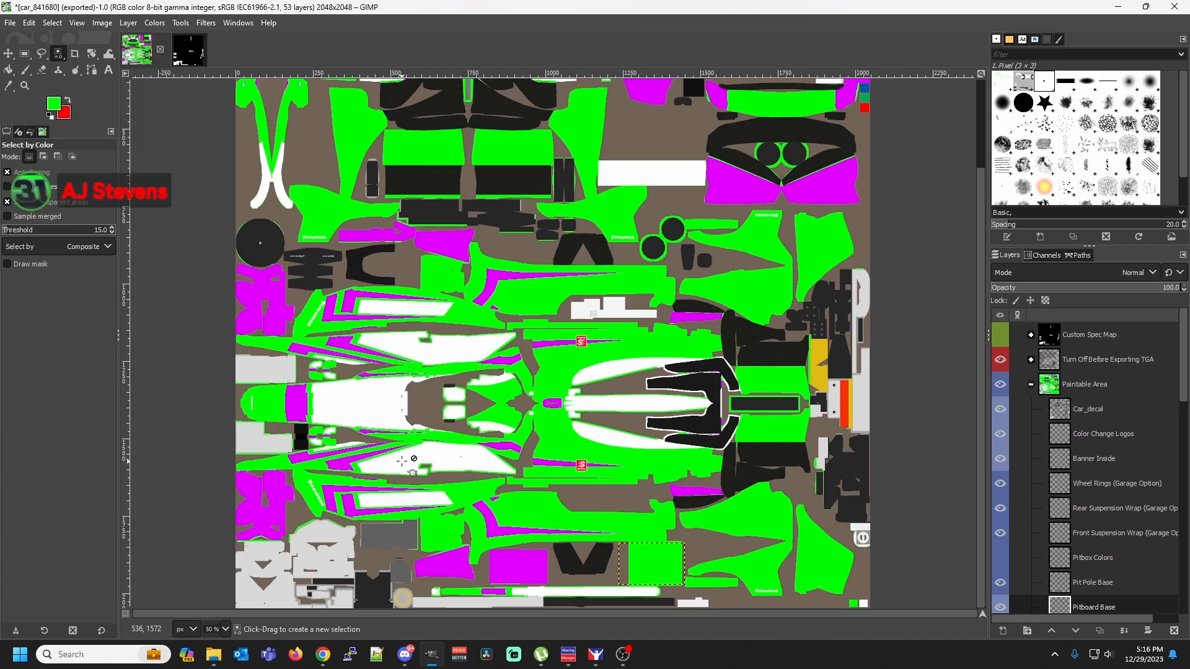
{"action": "scroll", "coordinate": [1140, 507], "scroll_direction": "down", "scroll_amount": 15}
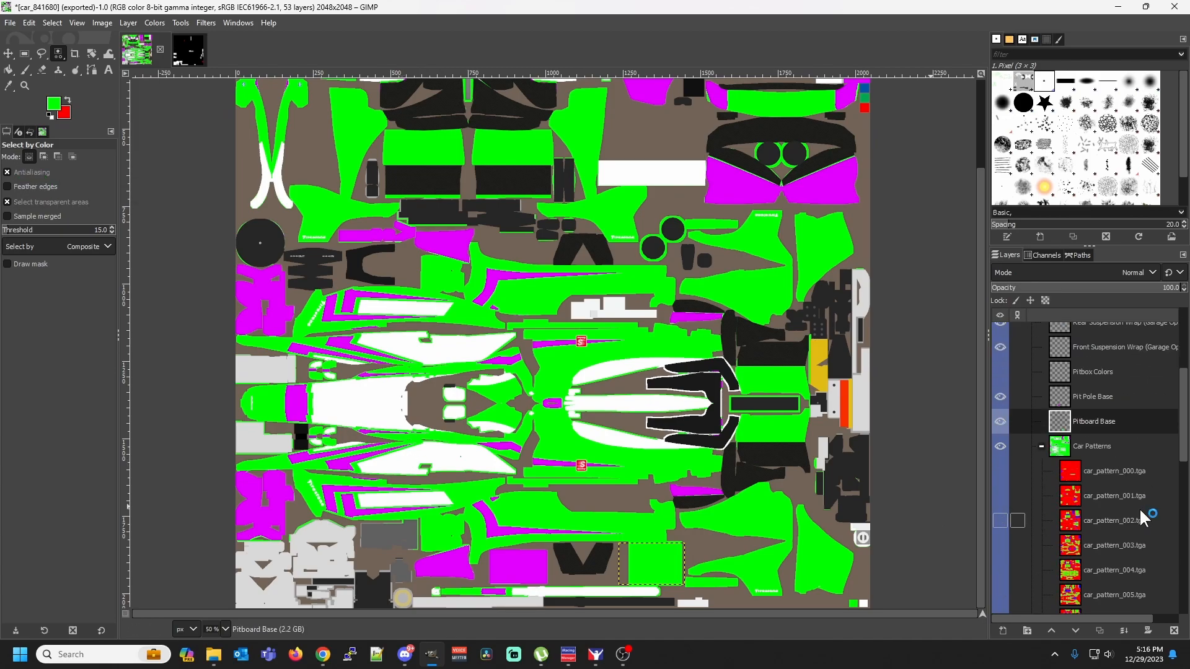
{"action": "left_click", "coordinate": [1090, 576]}
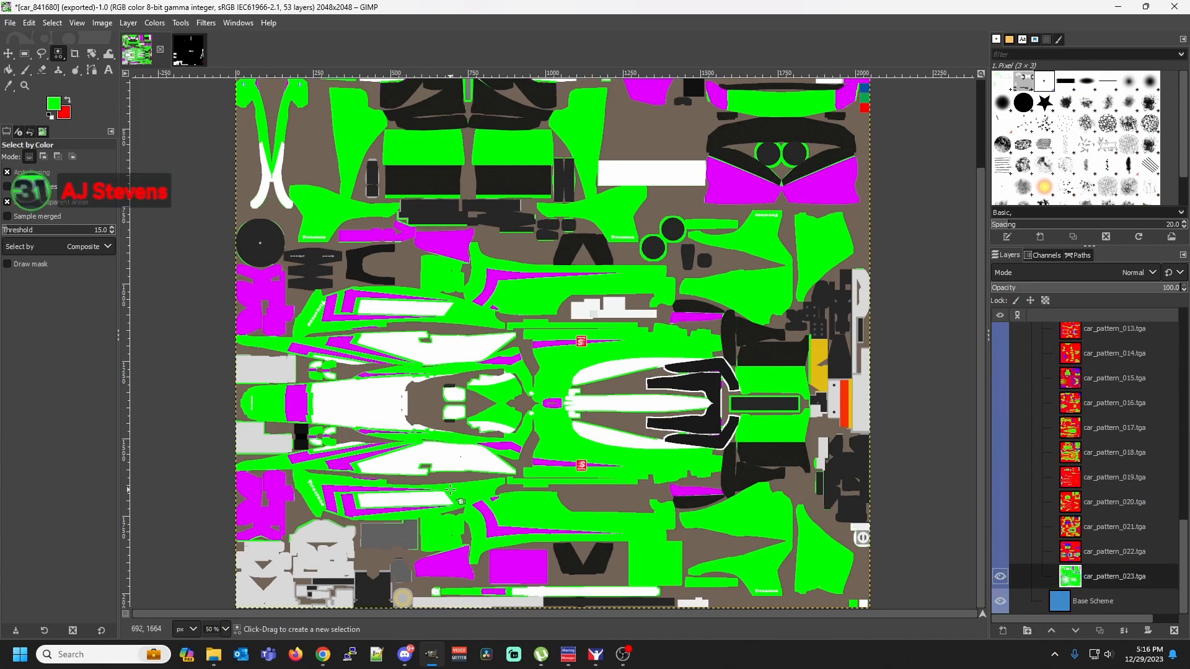
{"action": "left_click", "coordinate": [402, 451]}
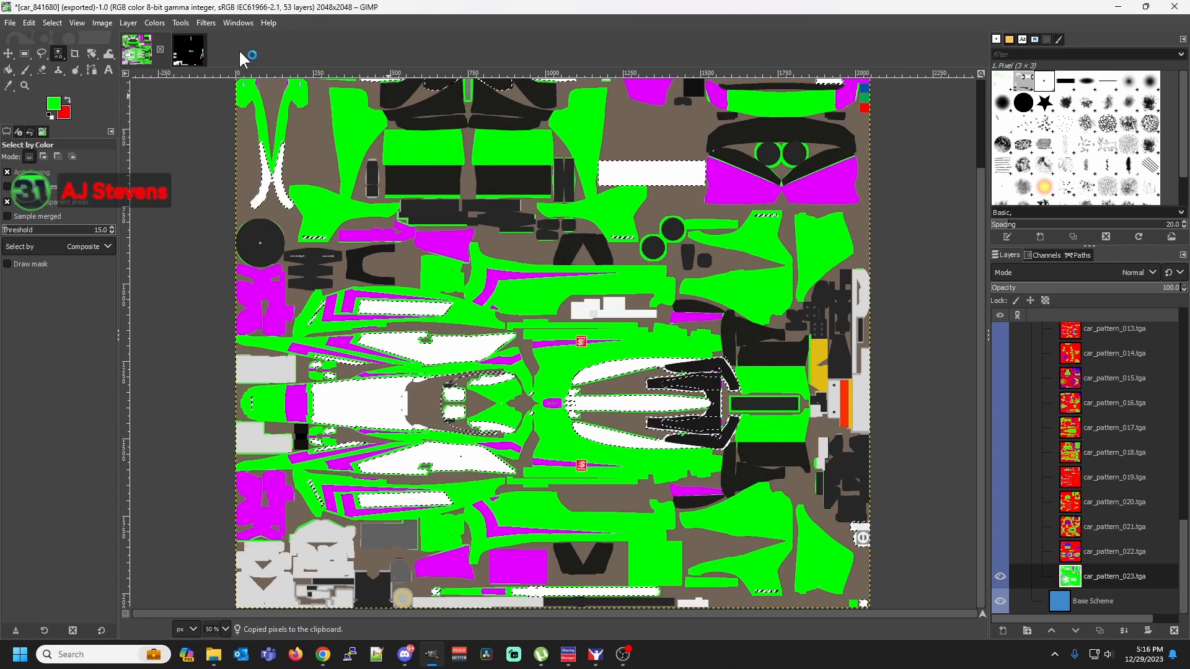
Paste the copied white areas in place over Base Paint #2 in the spec map's Red Channel Metallic group
{"action": "left_click", "coordinate": [180, 51]}
{"action": "right_click", "coordinate": [471, 289]}
{"action": "mouse_move", "coordinate": [499, 323]}
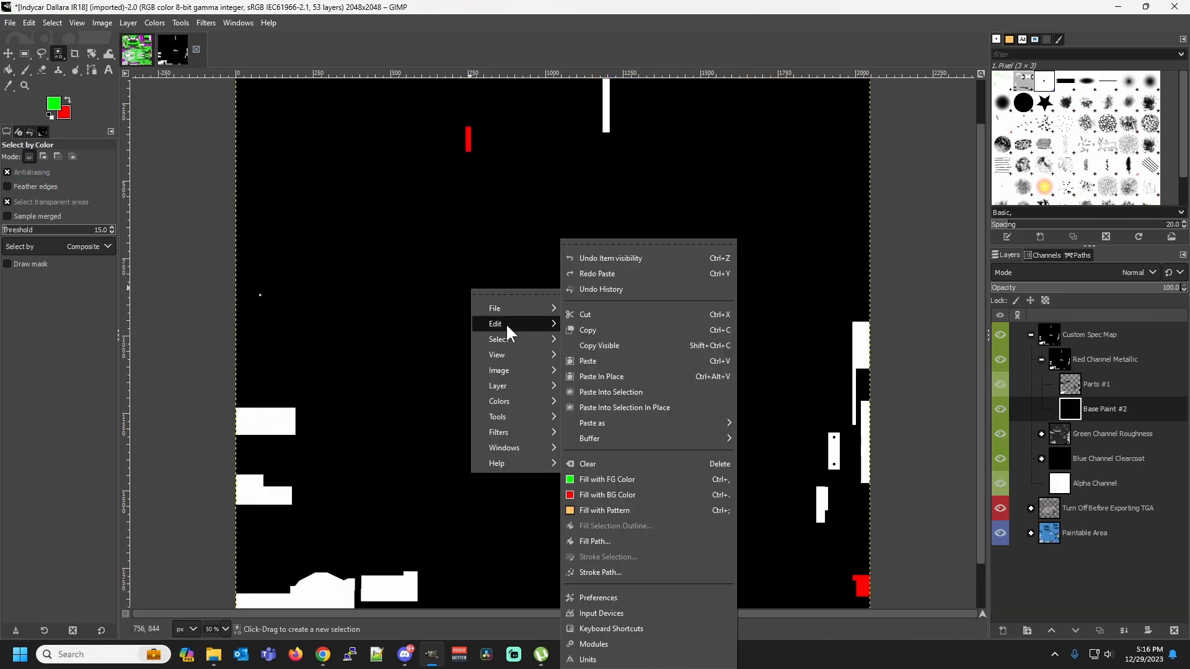
{"action": "left_click", "coordinate": [610, 375]}
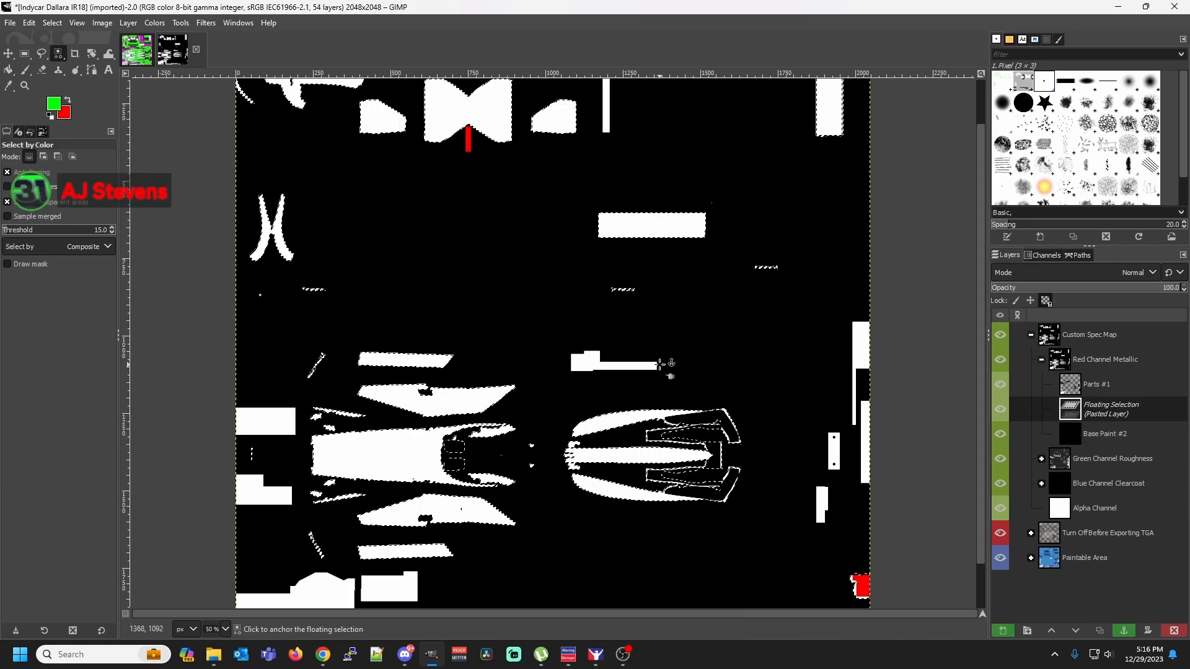
Swap the foreground and background colors and bucket-fill the pasted areas with red
{"action": "left_click", "coordinate": [68, 101]}
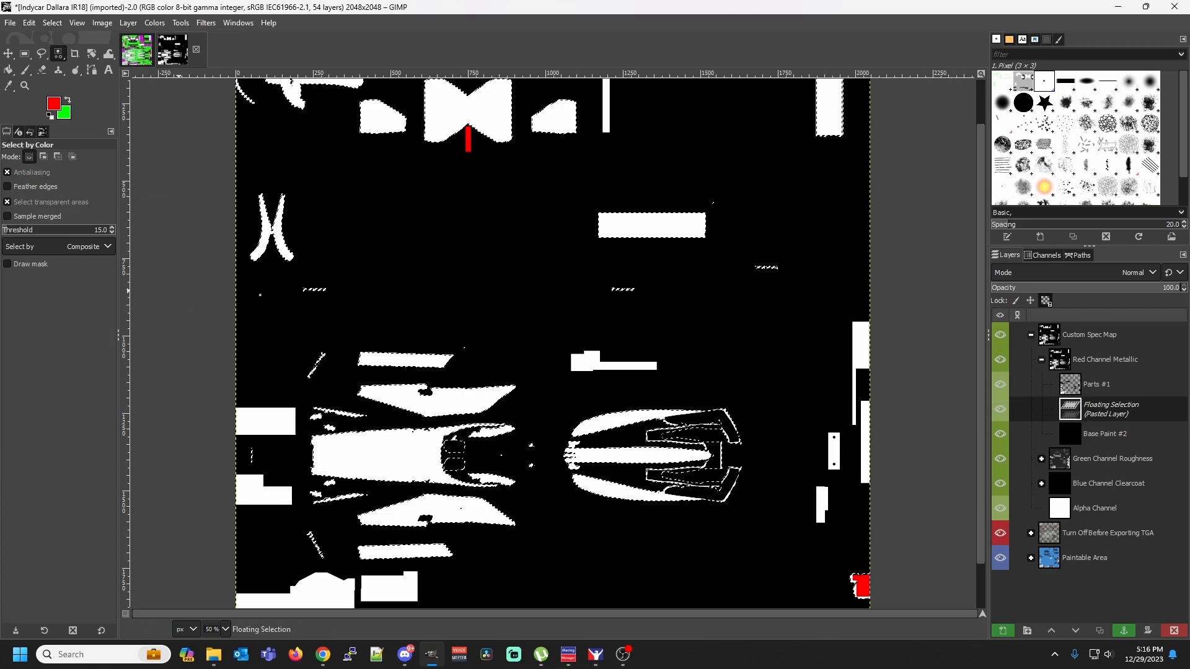
{"action": "left_click", "coordinate": [8, 69]}
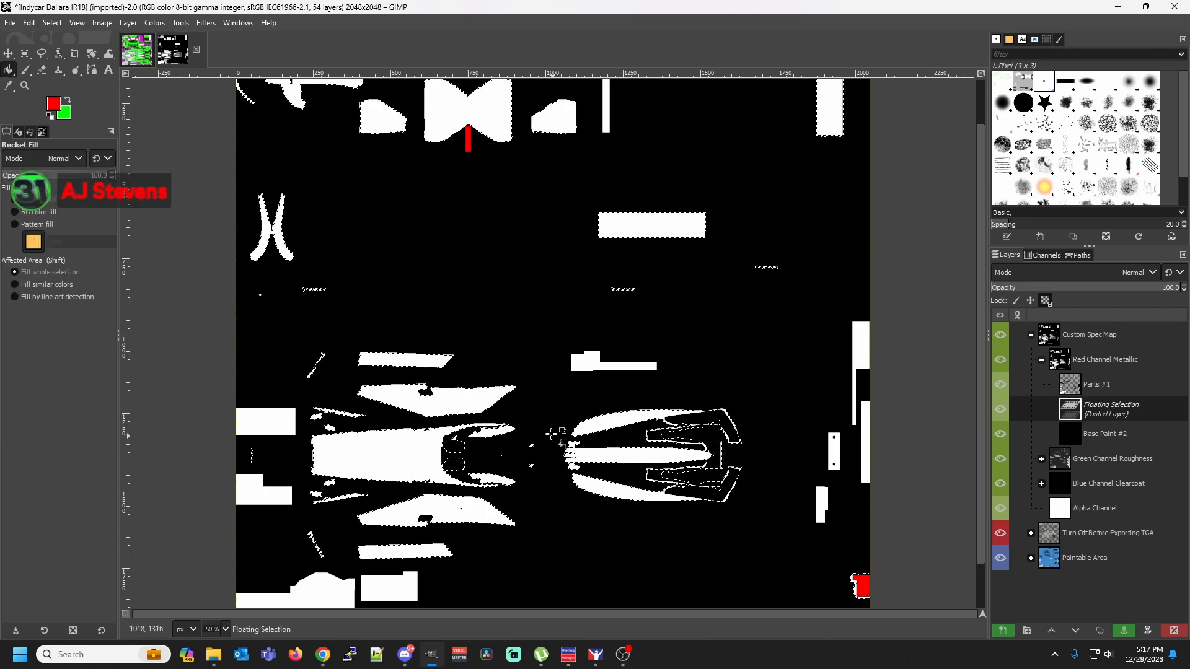
{"action": "left_click", "coordinate": [395, 458]}
Start exporting the spec map and set the destination to the dallarair18 folder inside Documents, iRacing, paint
{"action": "left_click", "coordinate": [16, 21]}
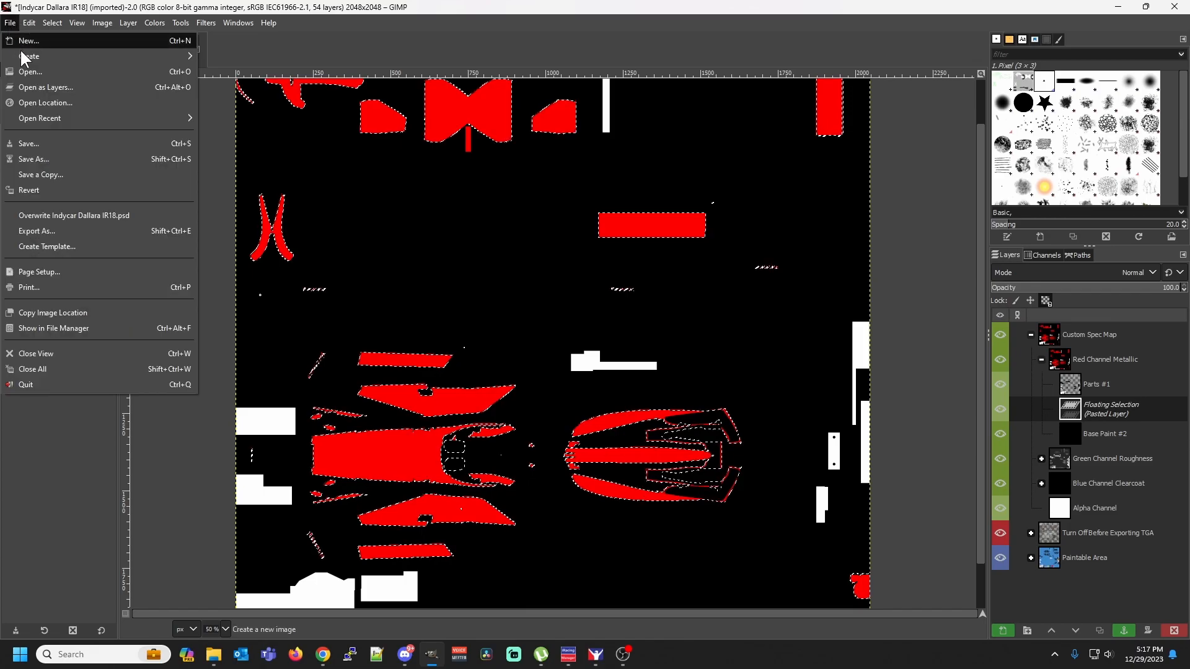
{"action": "left_click", "coordinate": [68, 233]}
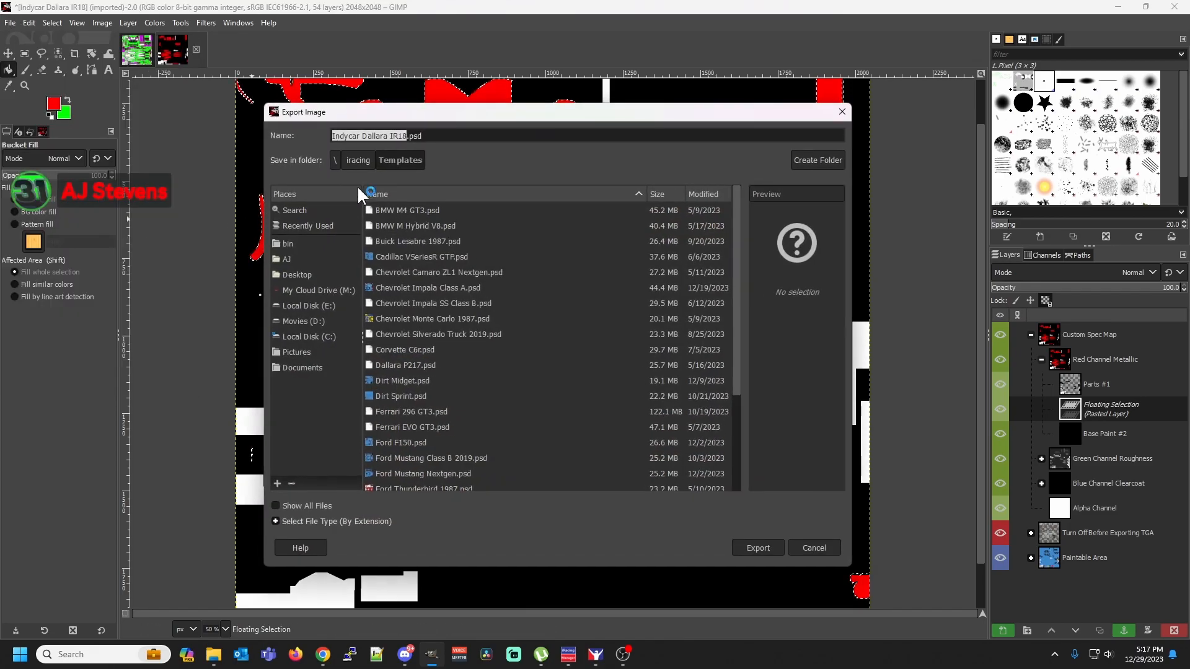
{"action": "left_click", "coordinate": [279, 258]}
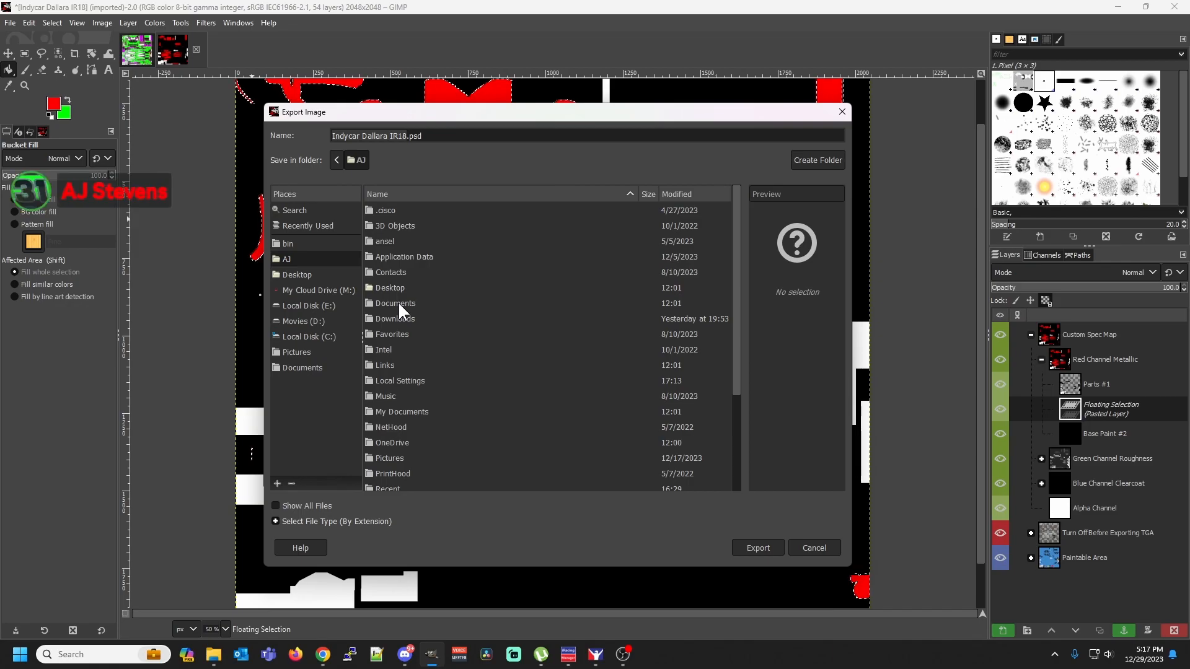
{"action": "double_click", "coordinate": [397, 303]}
{"action": "double_click", "coordinate": [393, 366]}
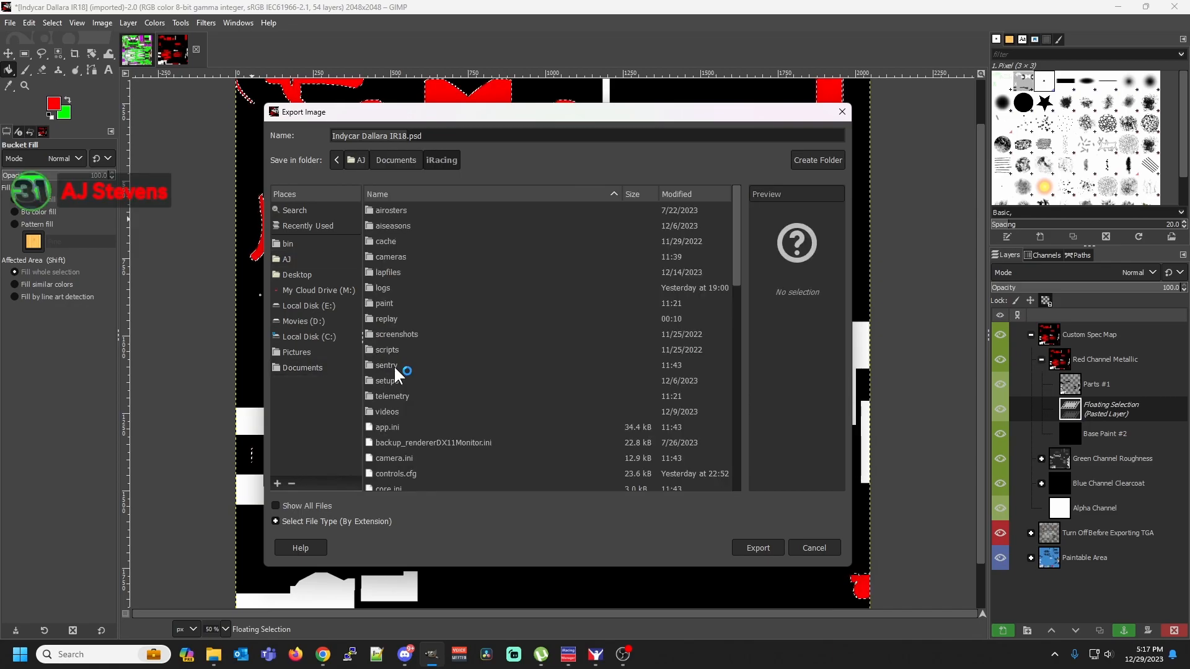
{"action": "double_click", "coordinate": [388, 302]}
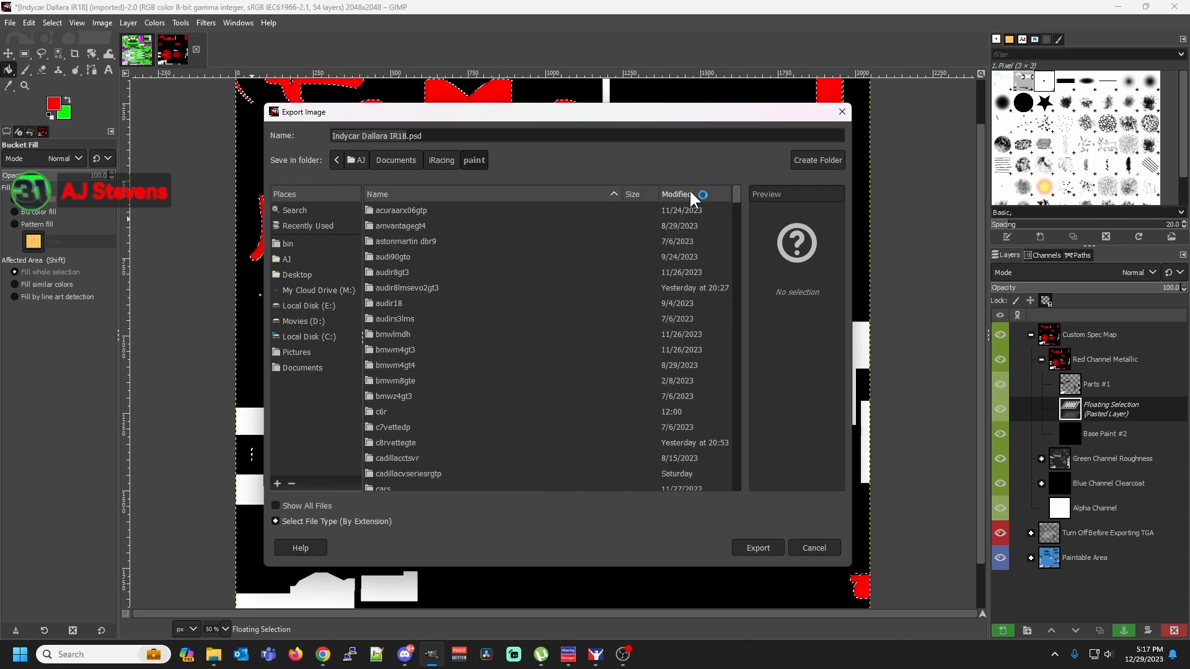
{"action": "left_click", "coordinate": [690, 192]}
{"action": "left_click", "coordinate": [690, 192]}
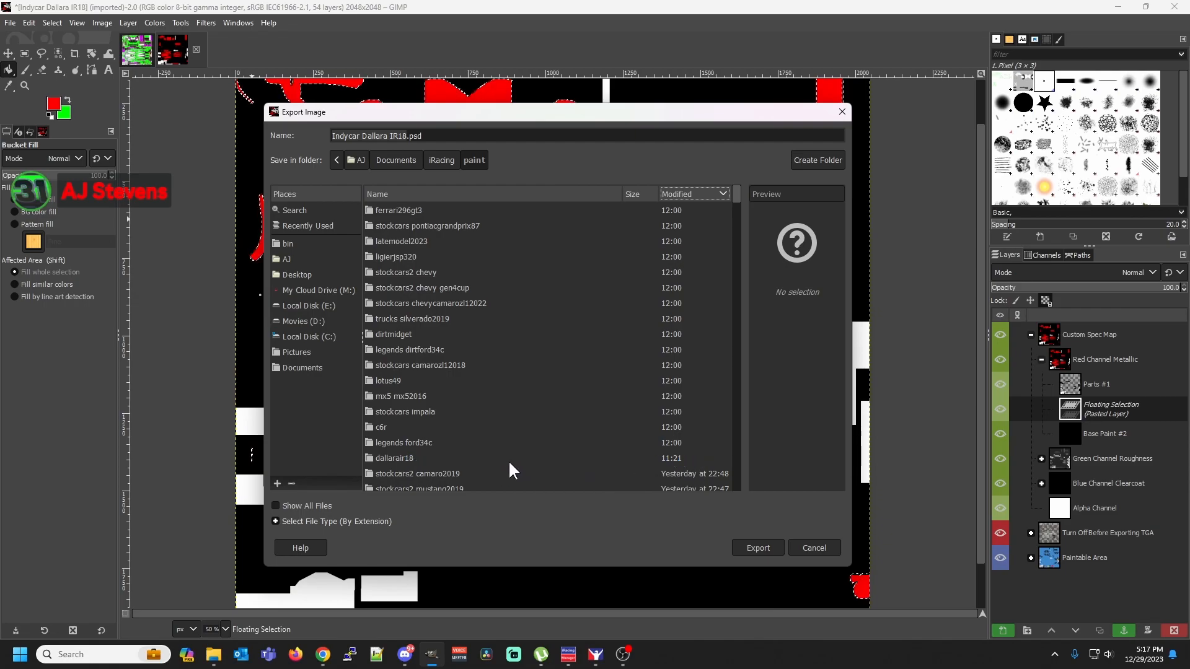
{"action": "double_click", "coordinate": [385, 457]}
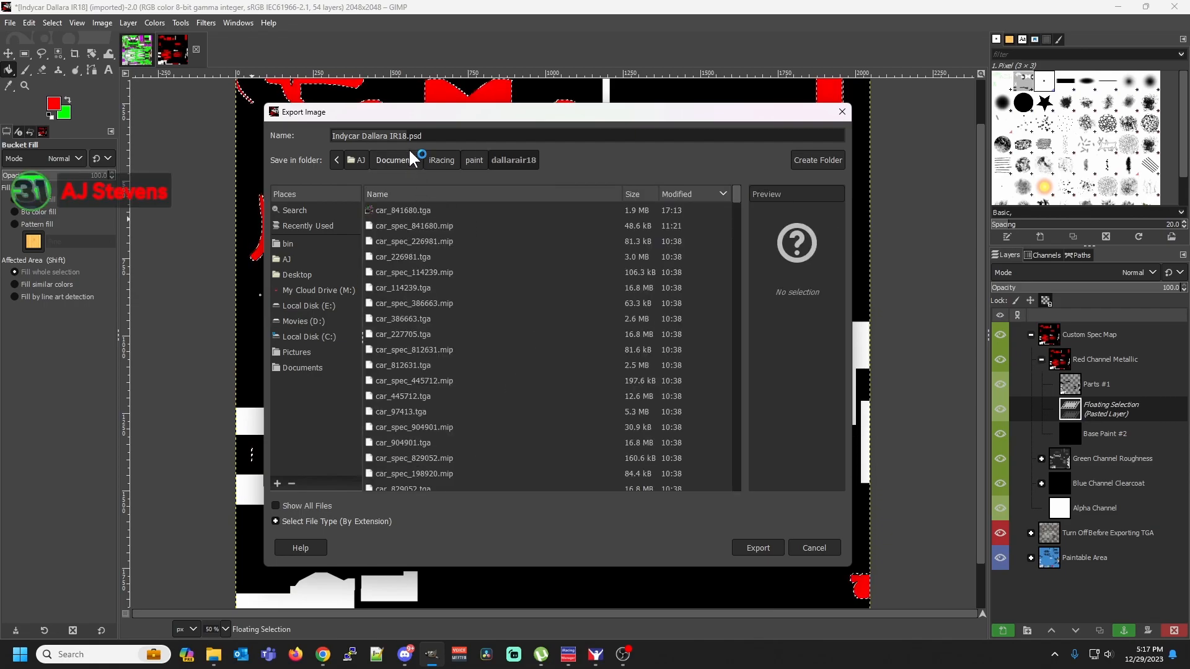
Export the spec map as car_spec_ plus the customer ID with the .tga extension, replacing the existing file, with RLE compression and bottom-left origin
{"action": "left_click_drag", "start_coordinate": [432, 132], "coordinate": [327, 132]}
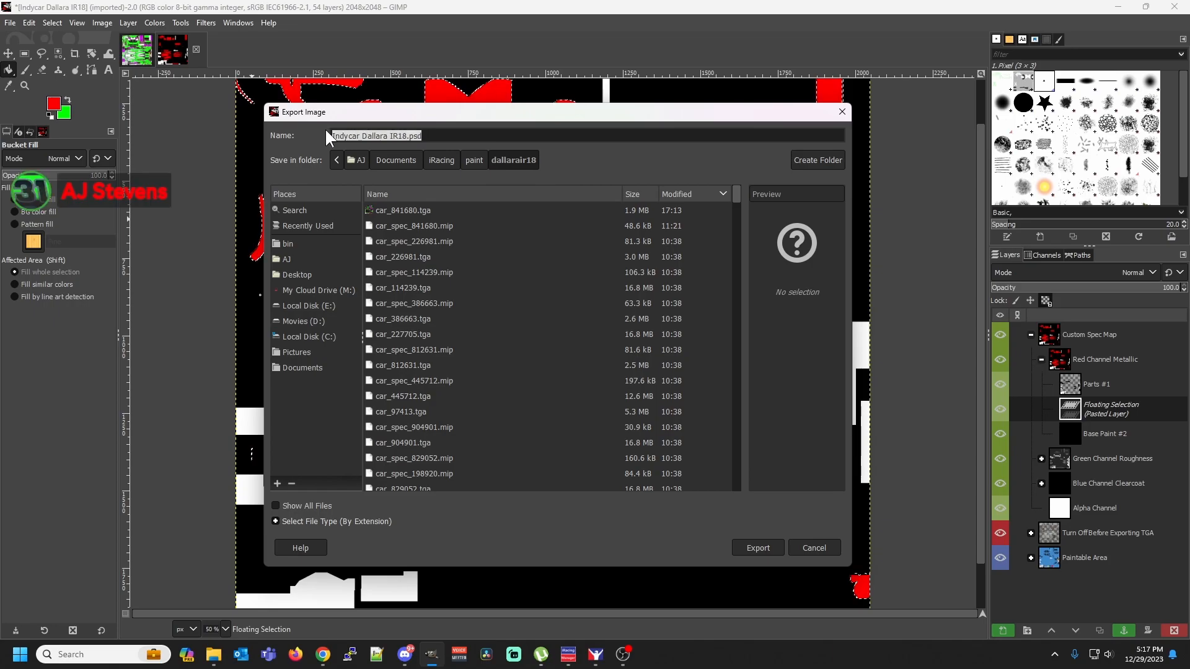
{"action": "type", "text": "car_"}
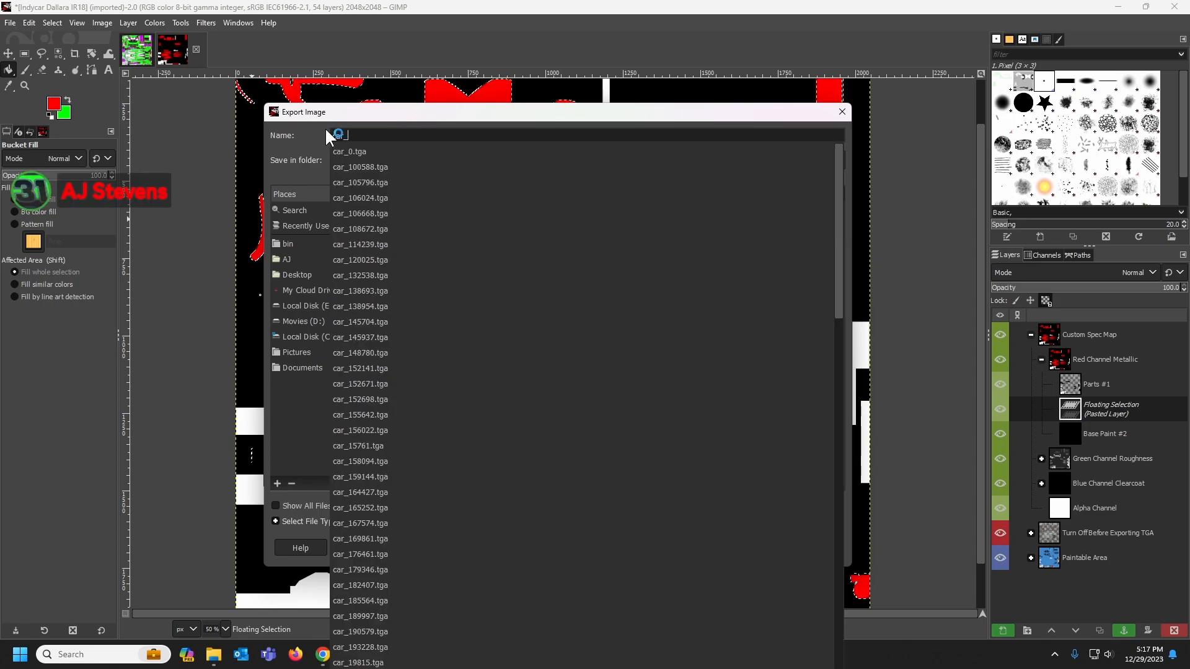
{"action": "type", "text": "spec_"}
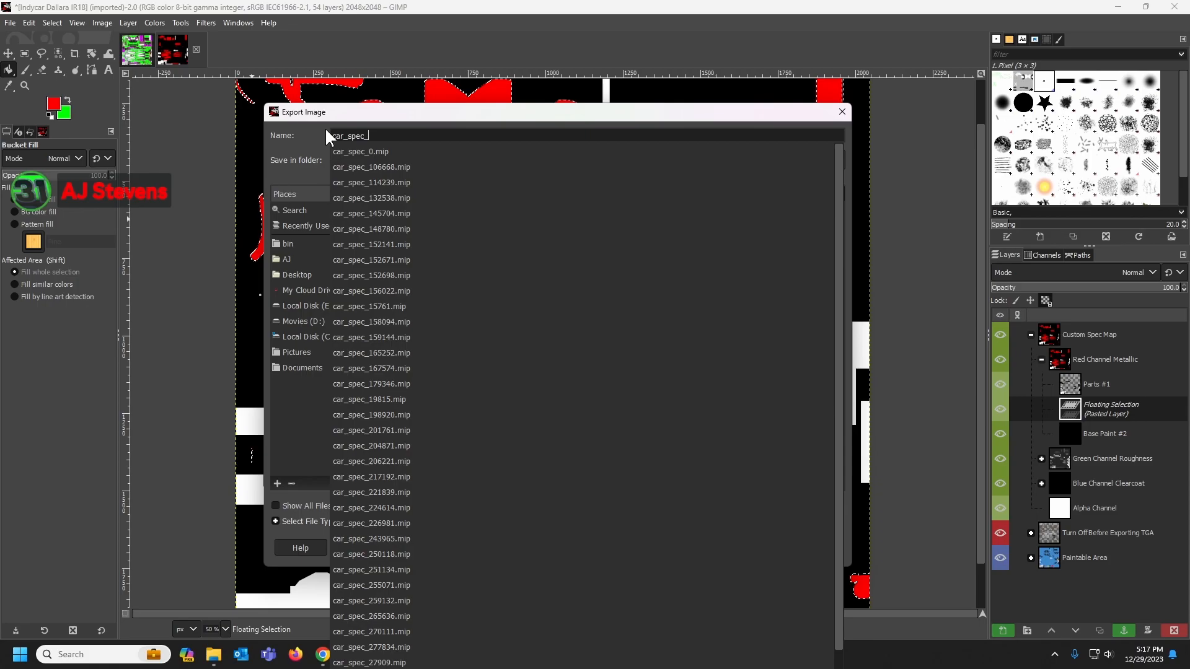
{"action": "type", "text": "841680"}
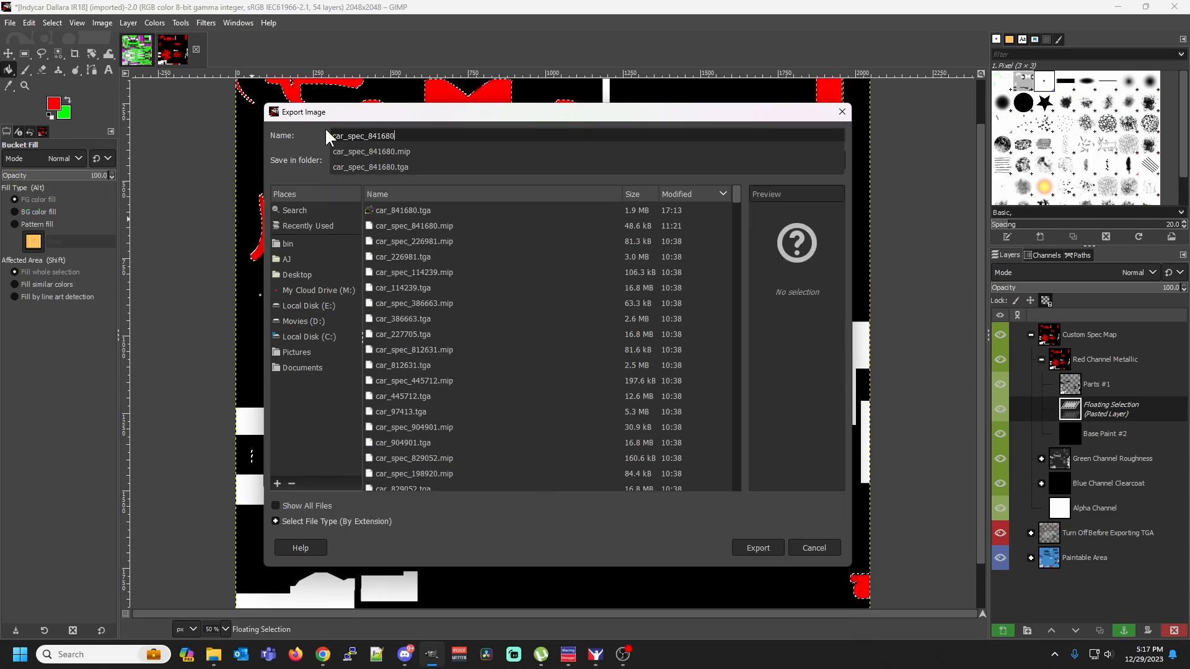
{"action": "type", "text": ".tga"}
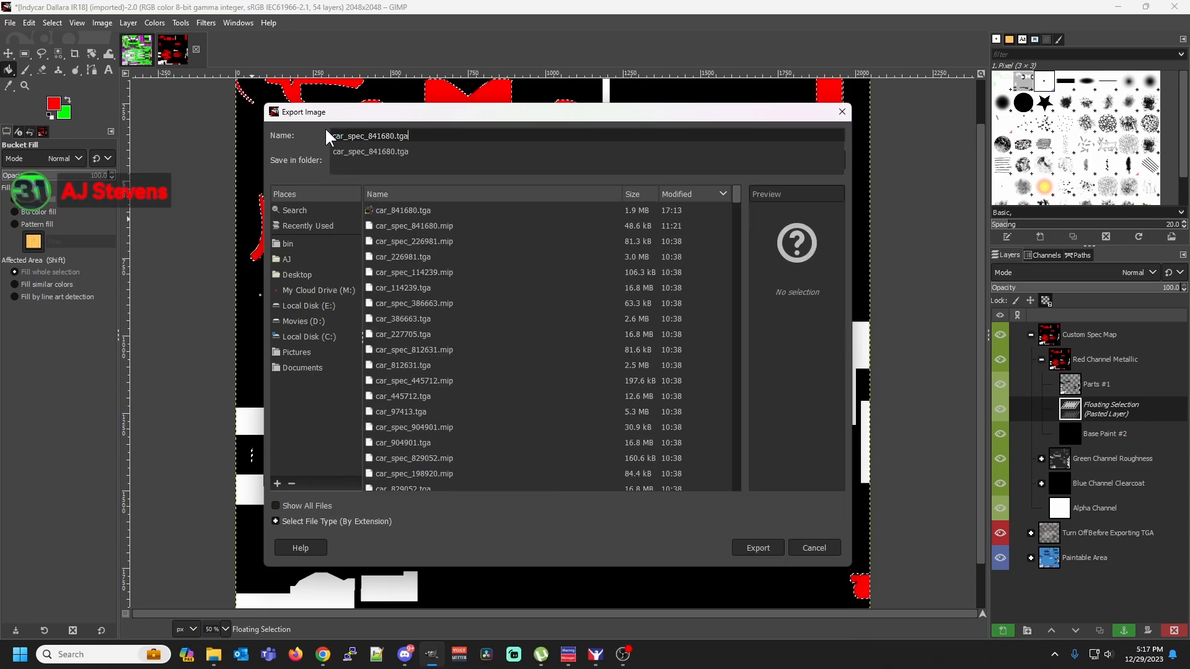
{"action": "key", "text": "Return"}
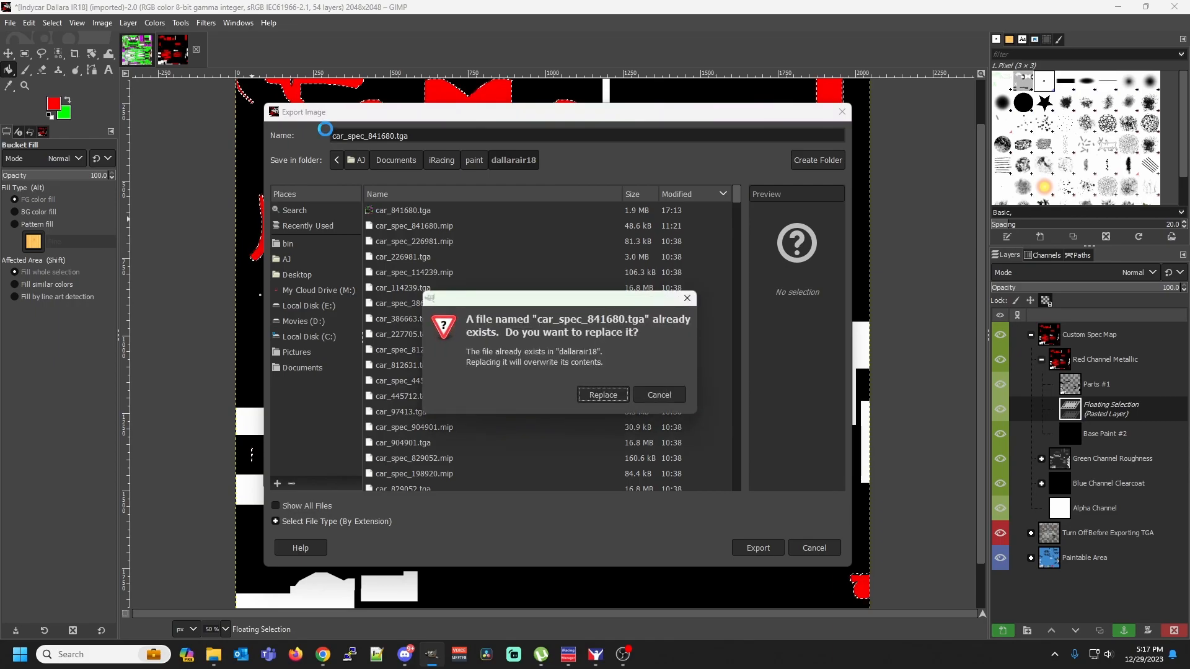
{"action": "left_click", "coordinate": [616, 396]}
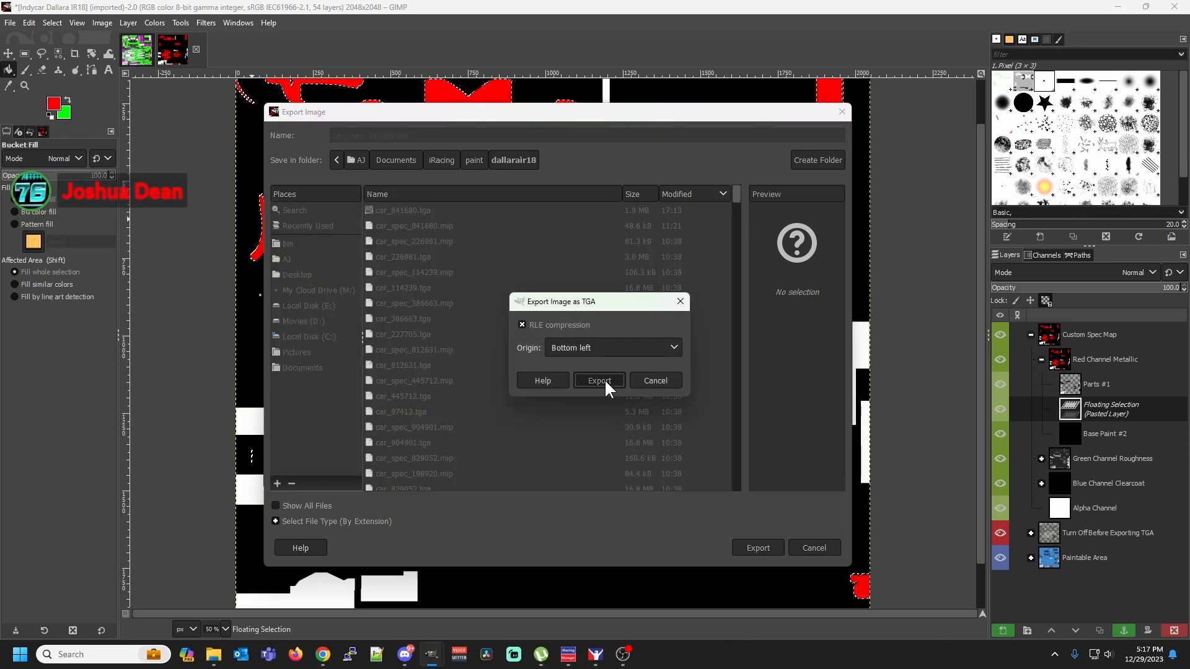
{"action": "left_click", "coordinate": [604, 378]}
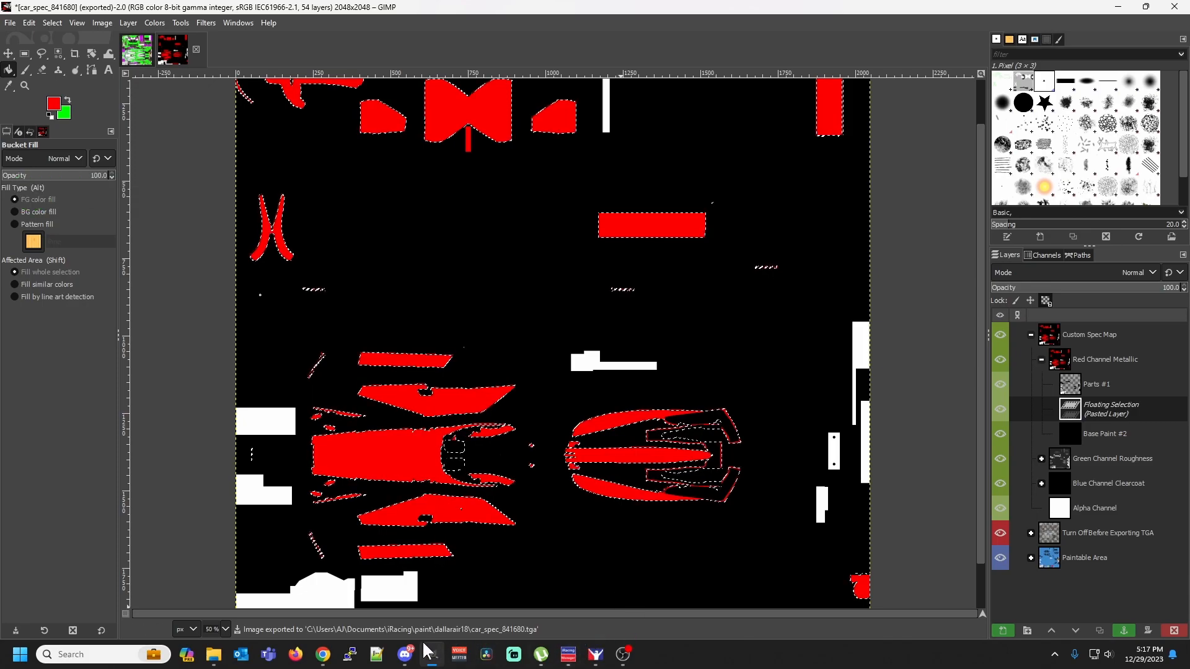
{"action": "mouse_move", "coordinate": [407, 654]}
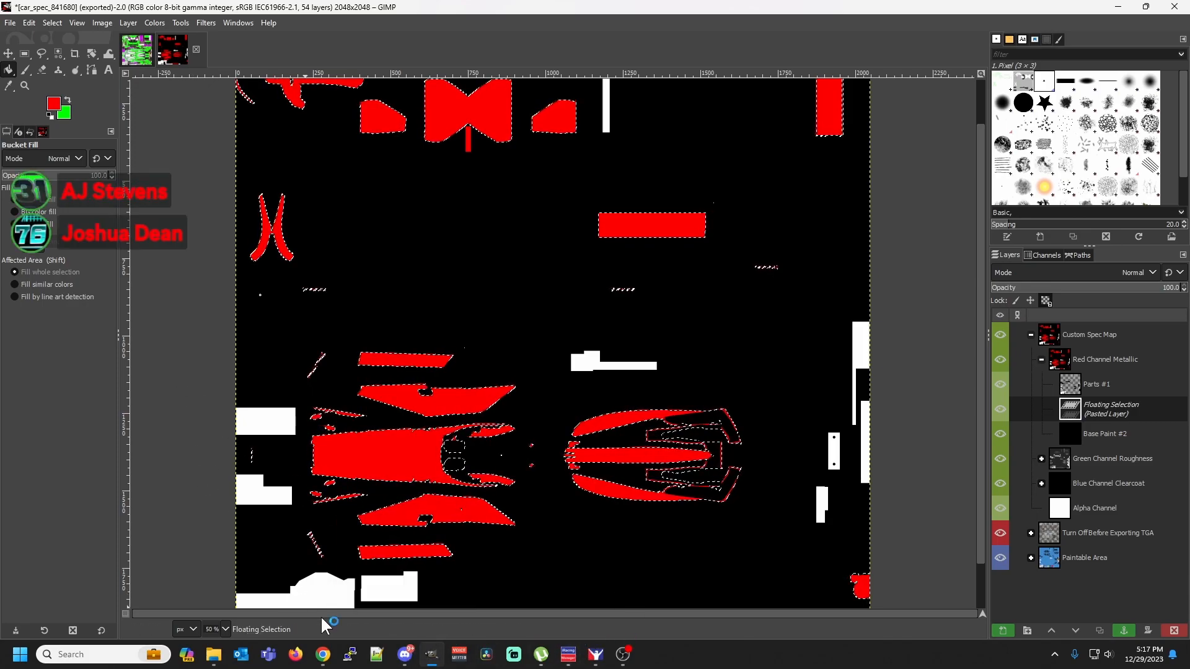
Switch to the iRacing Paint Shop and inspect the metallic areas on the Dallara IR18's nose, cockpit and sidepods from several angles
{"action": "left_click", "coordinate": [597, 661]}
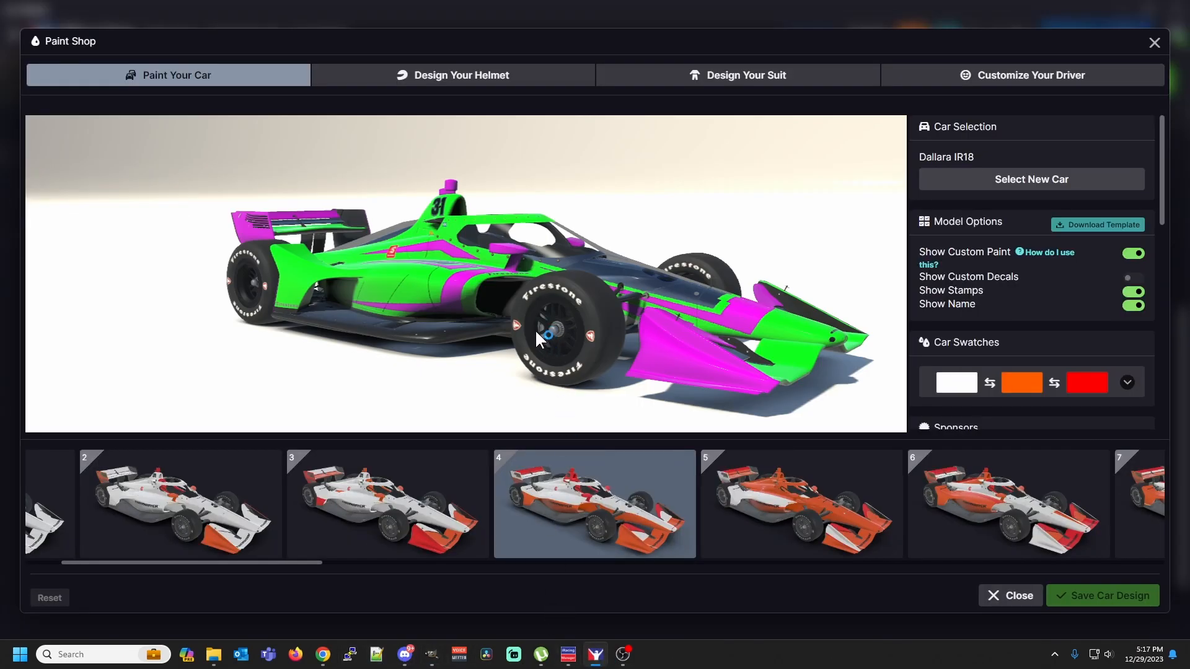
{"action": "left_click_drag", "start_coordinate": [534, 328], "coordinate": [501, 322]}
{"action": "scroll", "coordinate": [538, 347], "scroll_direction": "up", "scroll_amount": 5}
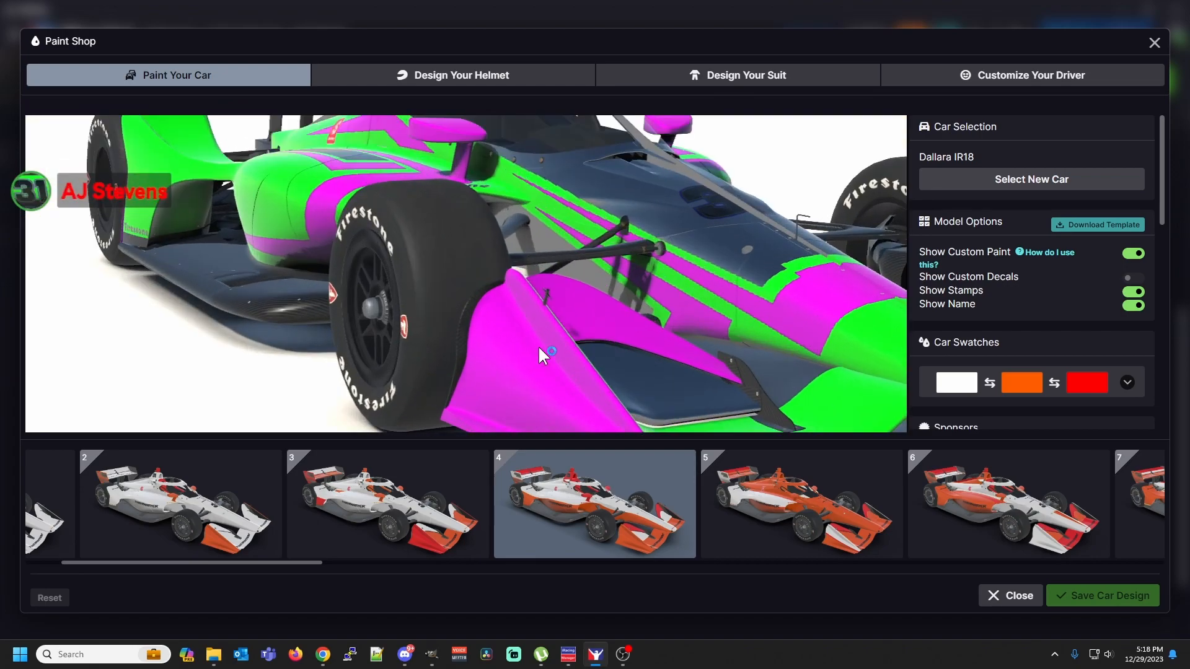
{"action": "left_click_drag", "start_coordinate": [515, 284], "coordinate": [513, 300]}
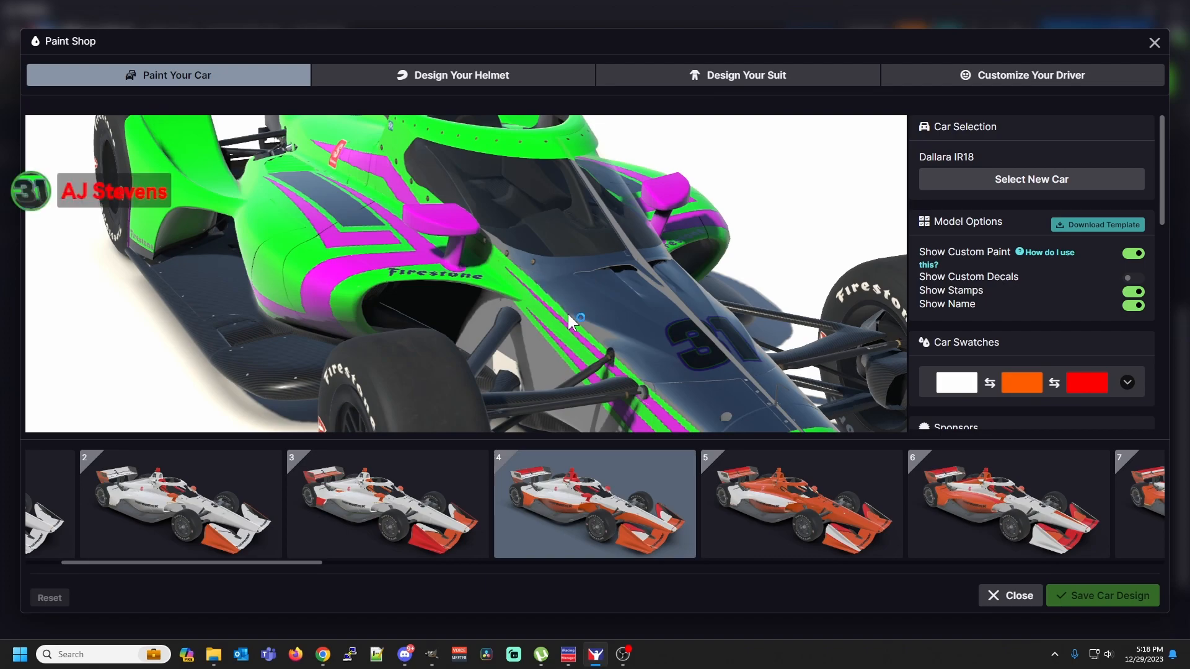
{"action": "left_click_drag", "start_coordinate": [427, 309], "coordinate": [411, 329]}
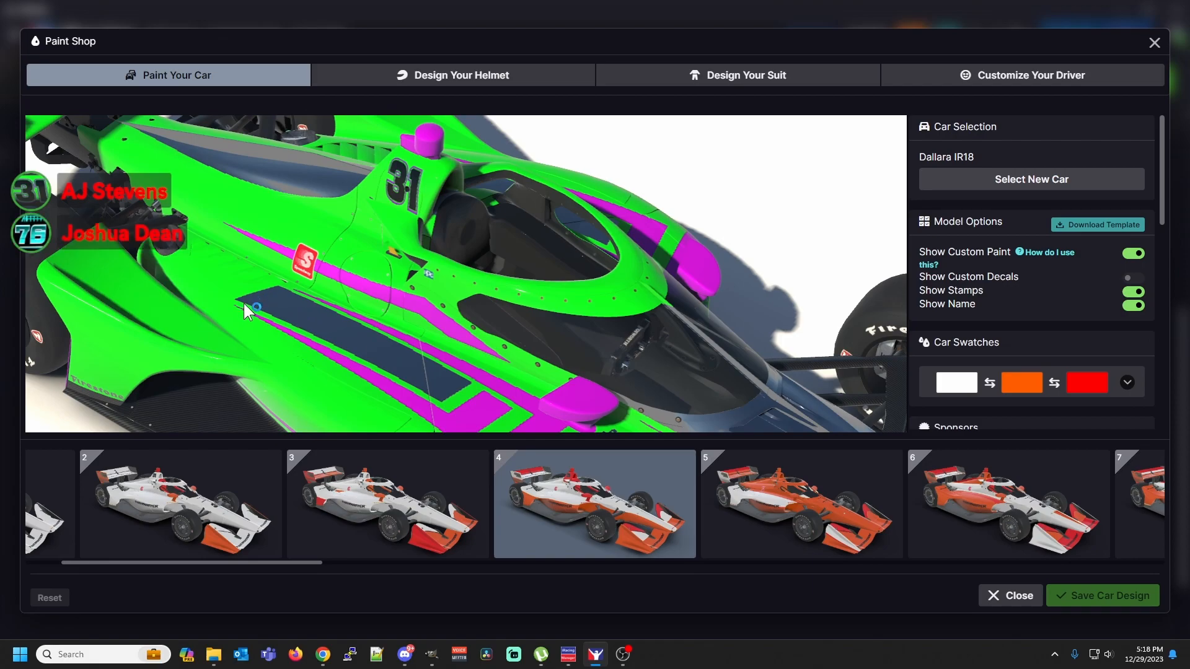
{"action": "left_click_drag", "start_coordinate": [454, 396], "coordinate": [473, 285]}
{"action": "scroll", "coordinate": [517, 262], "scroll_direction": "down", "scroll_amount": 5}
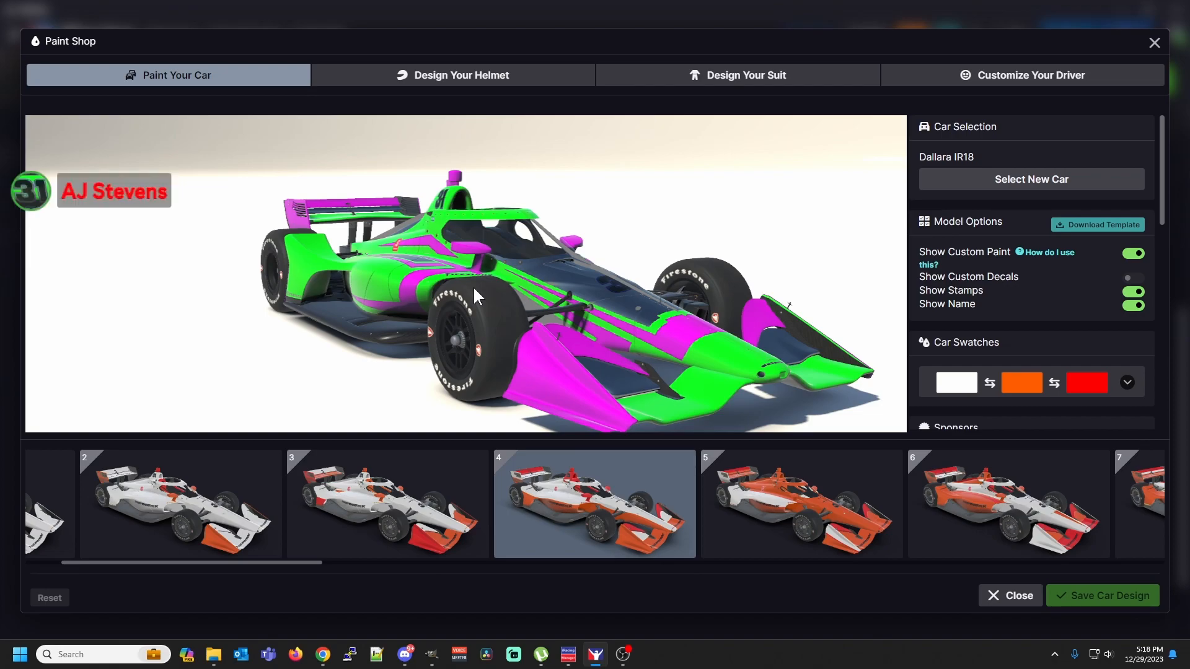
{"action": "scroll", "coordinate": [474, 289], "scroll_direction": "up", "scroll_amount": 1}
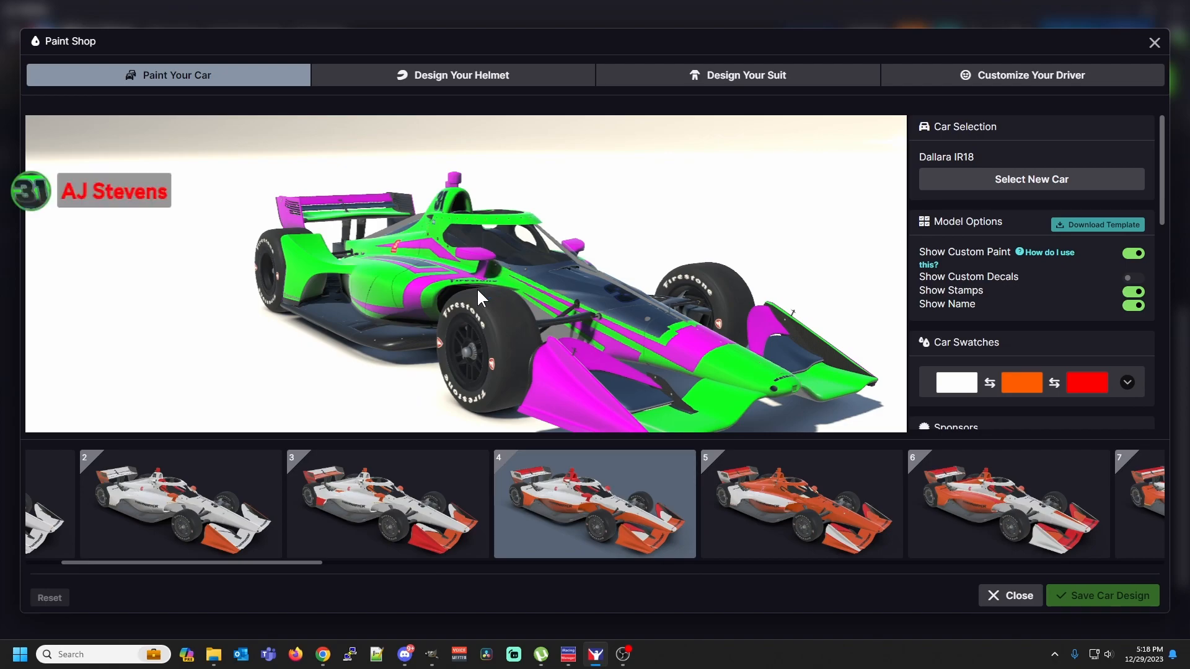
Return to GIMP and anchor the red floating selection onto Base Paint #2 in the spec map
{"action": "left_click", "coordinate": [434, 660]}
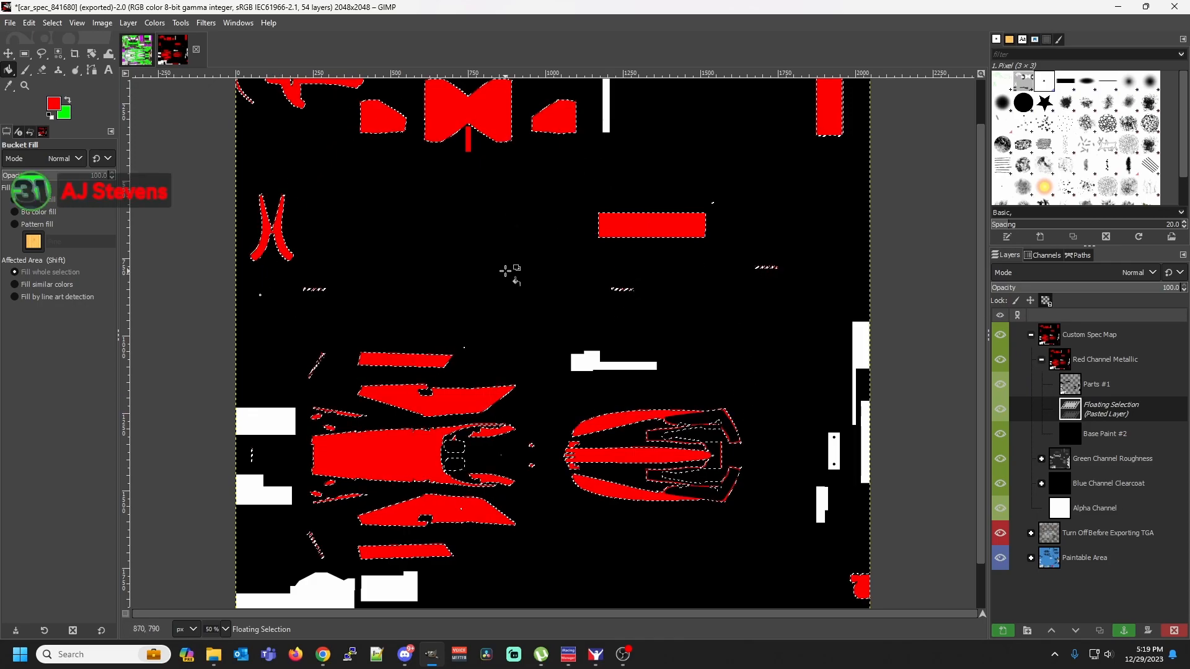
{"action": "left_click", "coordinate": [1089, 356]}
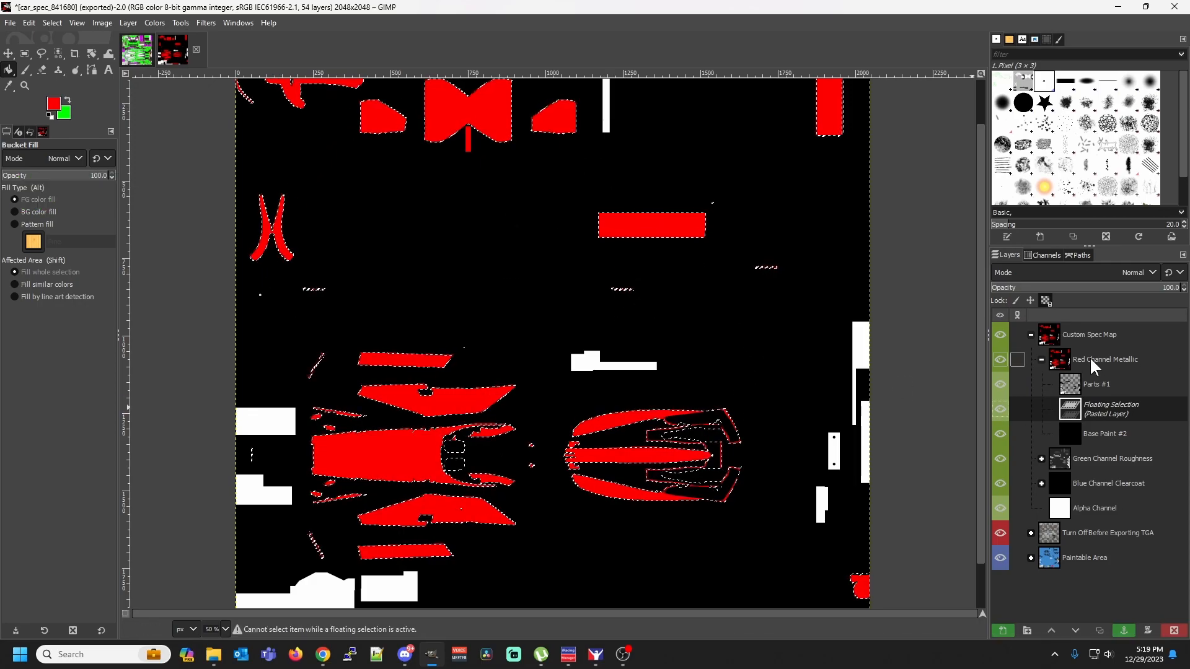
{"action": "left_click", "coordinate": [25, 54]}
{"action": "left_click", "coordinate": [243, 184]}
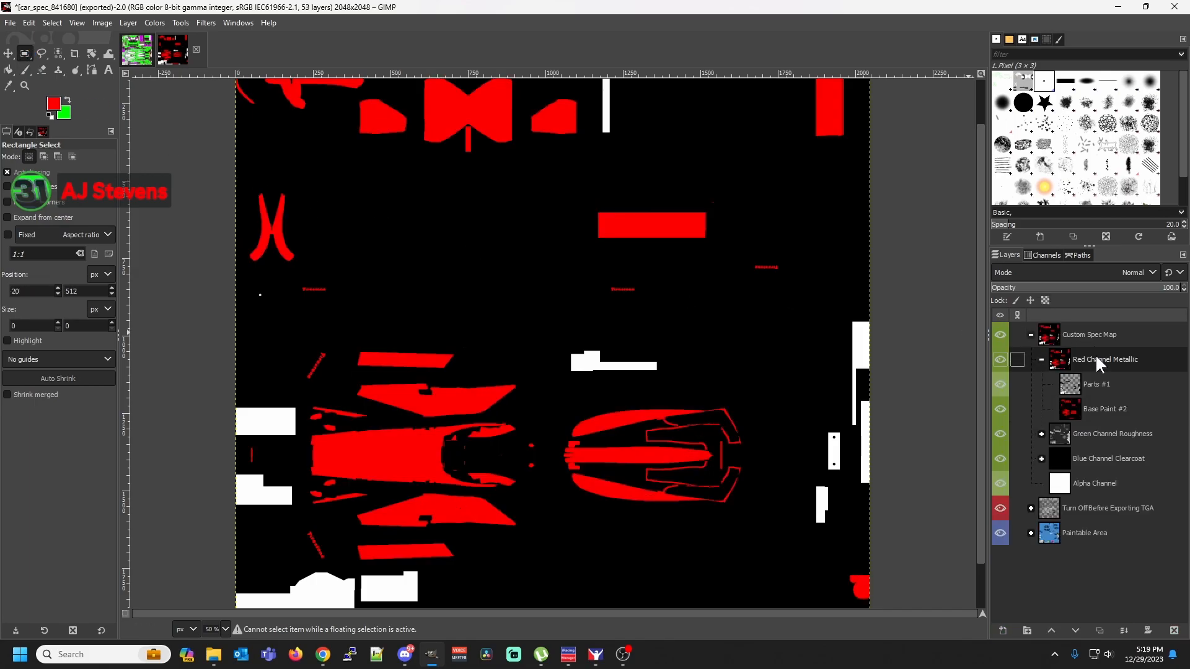
Change the blend mode of the Red Channel Metallic layer group to Addition in its layer attributes
{"action": "right_click", "coordinate": [1095, 354]}
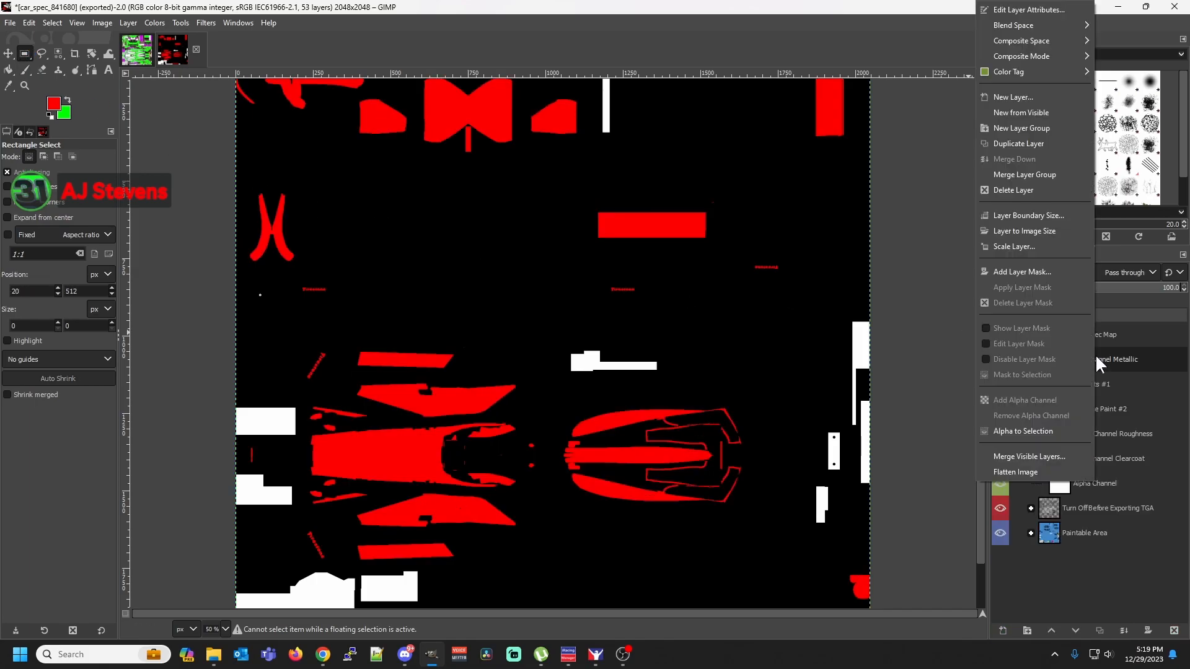
{"action": "left_click", "coordinate": [1017, 10]}
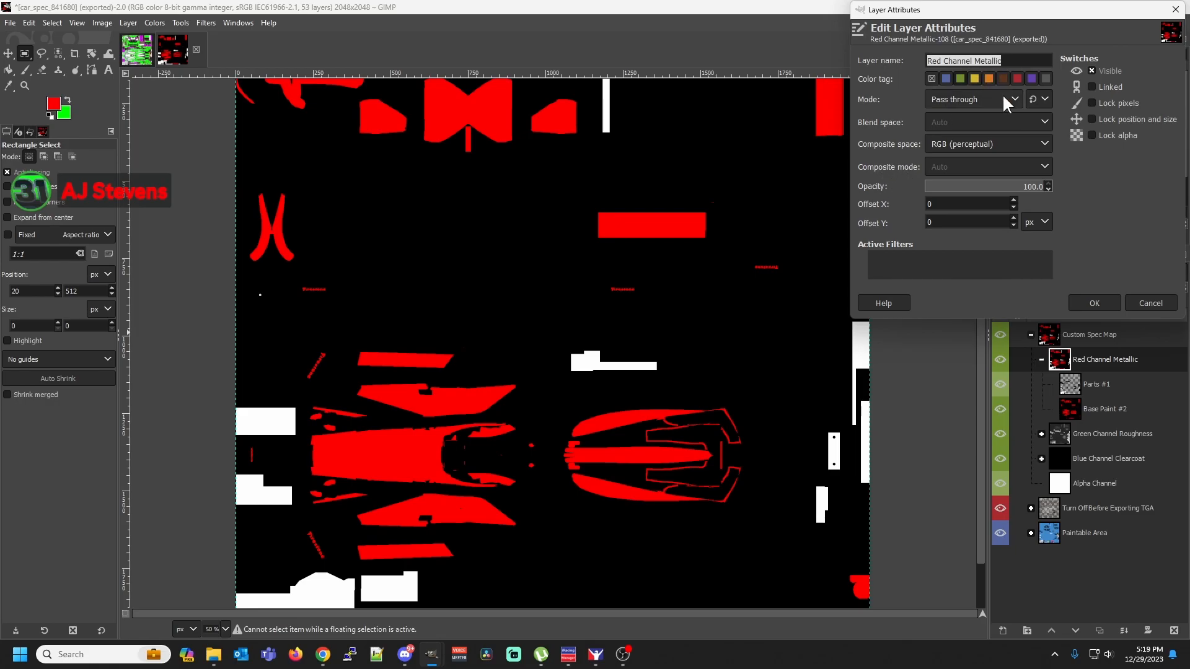
{"action": "left_click", "coordinate": [1003, 97]}
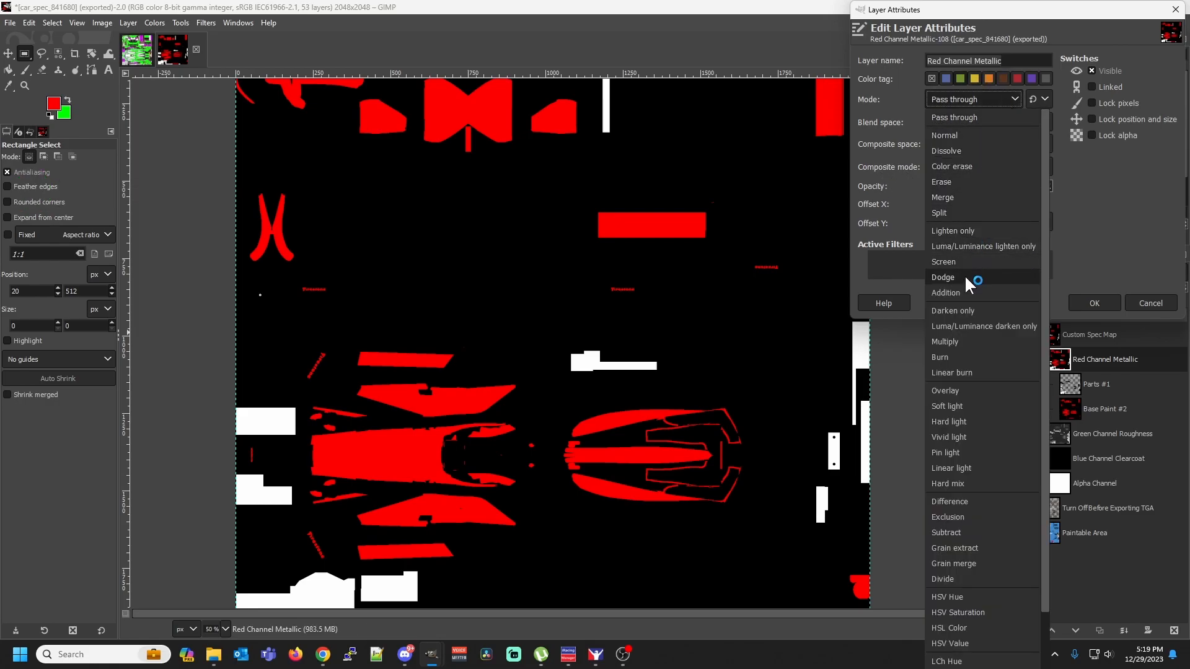
{"action": "left_click", "coordinate": [969, 294]}
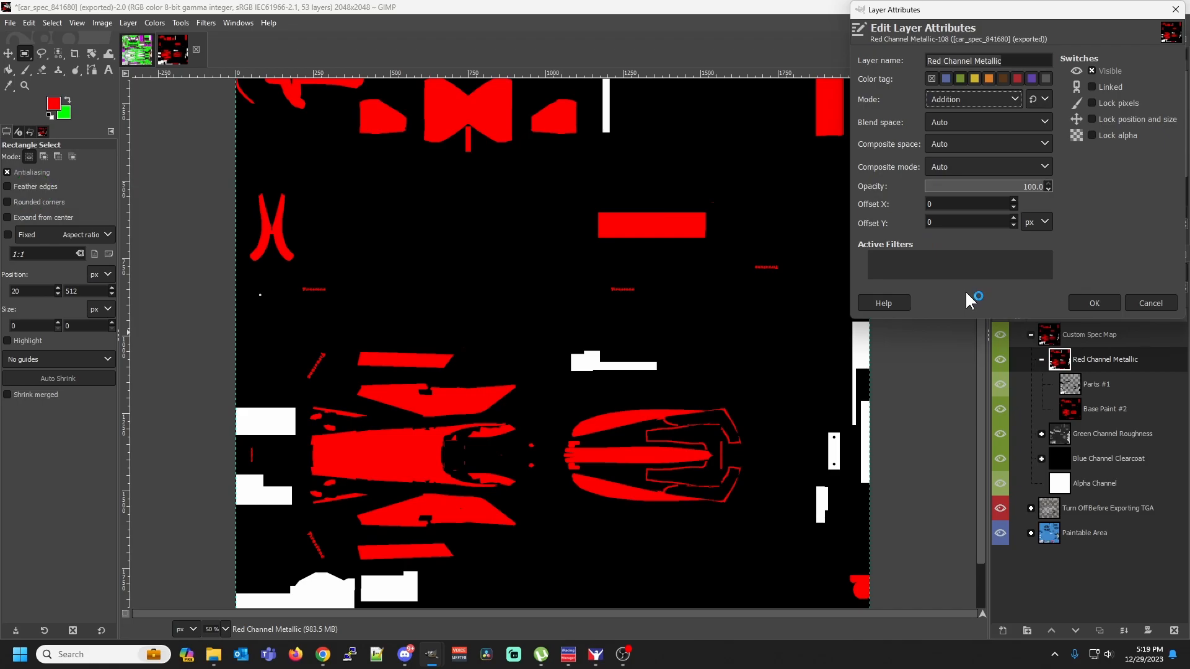
{"action": "left_click", "coordinate": [1082, 302]}
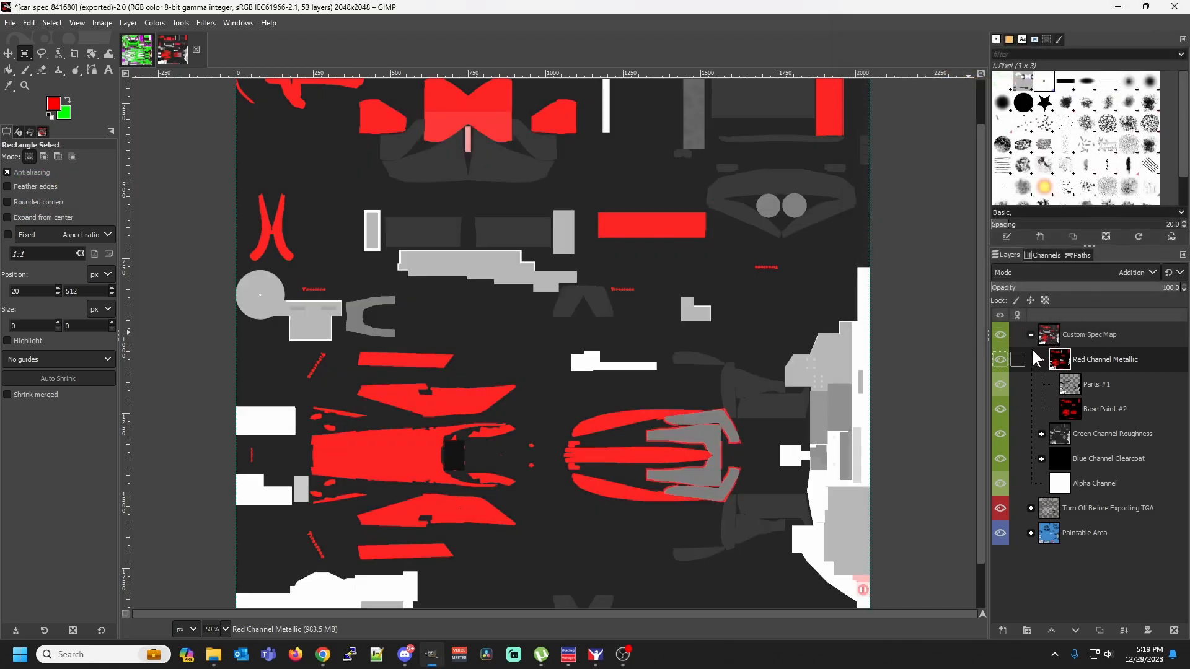
Hide the Red Channel Metallic group and expand the Green Channel Roughness group, with the whole spec map in view at 25 %
{"action": "left_click", "coordinate": [1001, 360]}
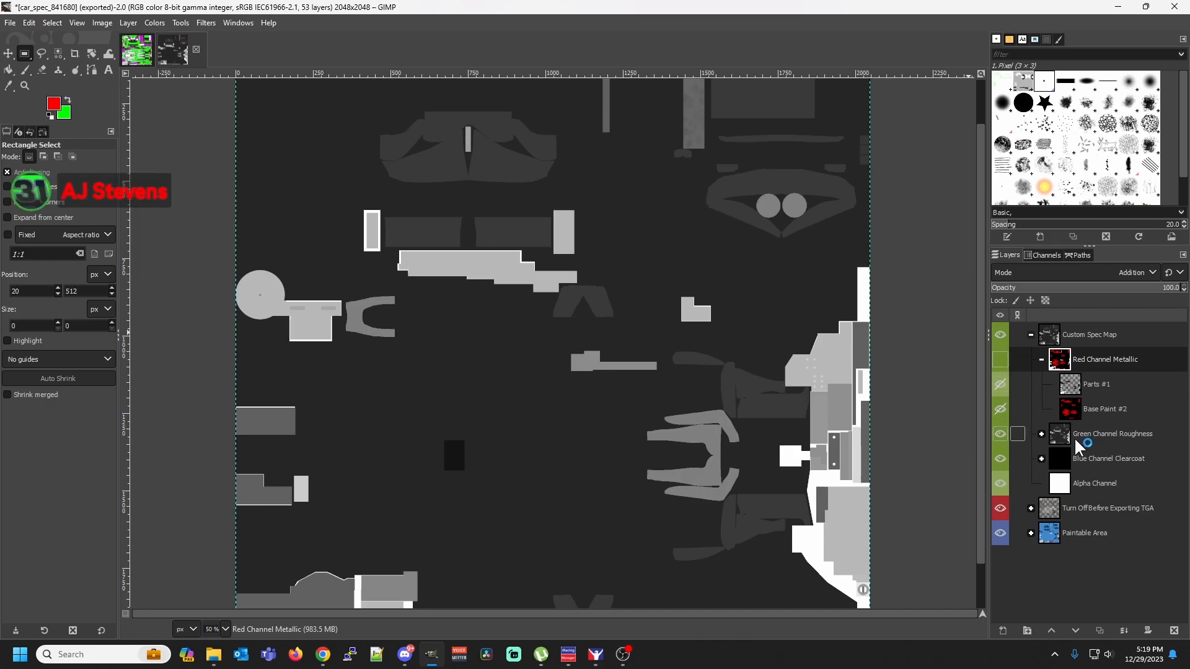
{"action": "left_click", "coordinate": [1059, 436]}
{"action": "left_click", "coordinate": [1041, 433]}
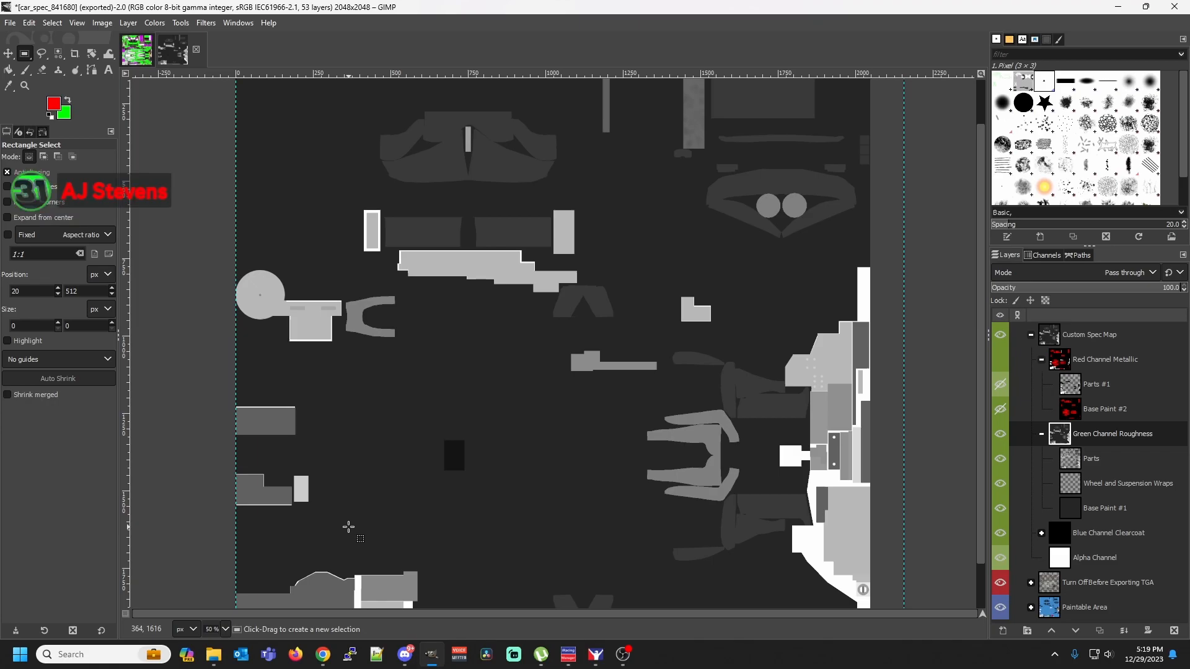
{"action": "left_click", "coordinate": [226, 629]}
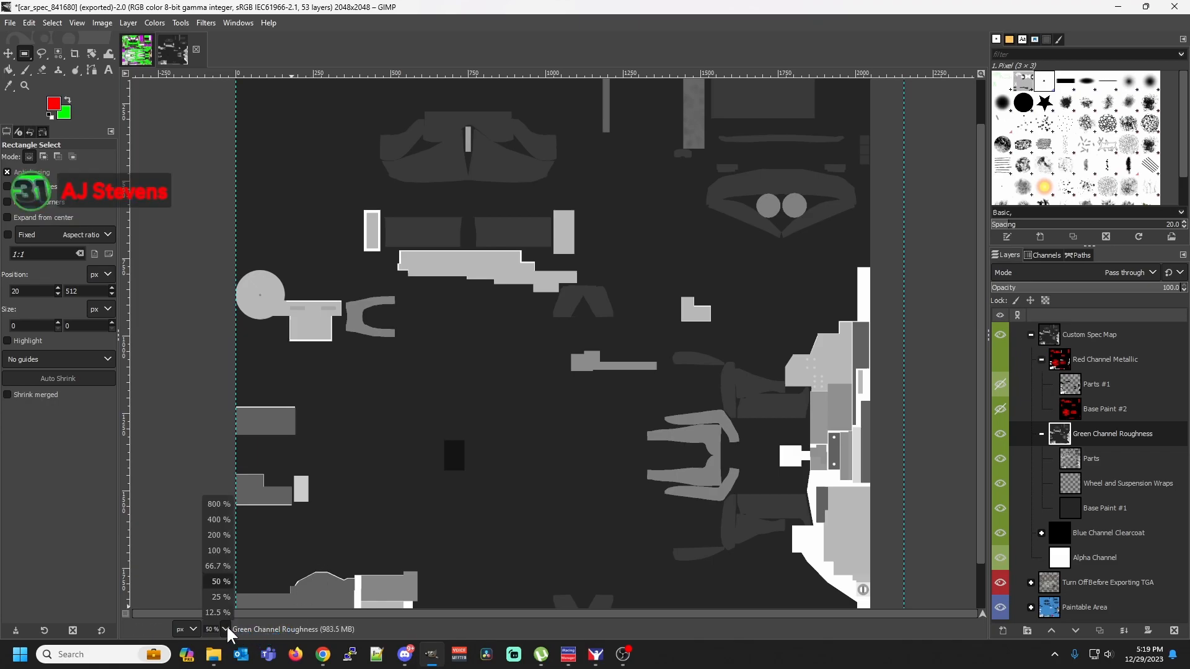
{"action": "left_click", "coordinate": [221, 594]}
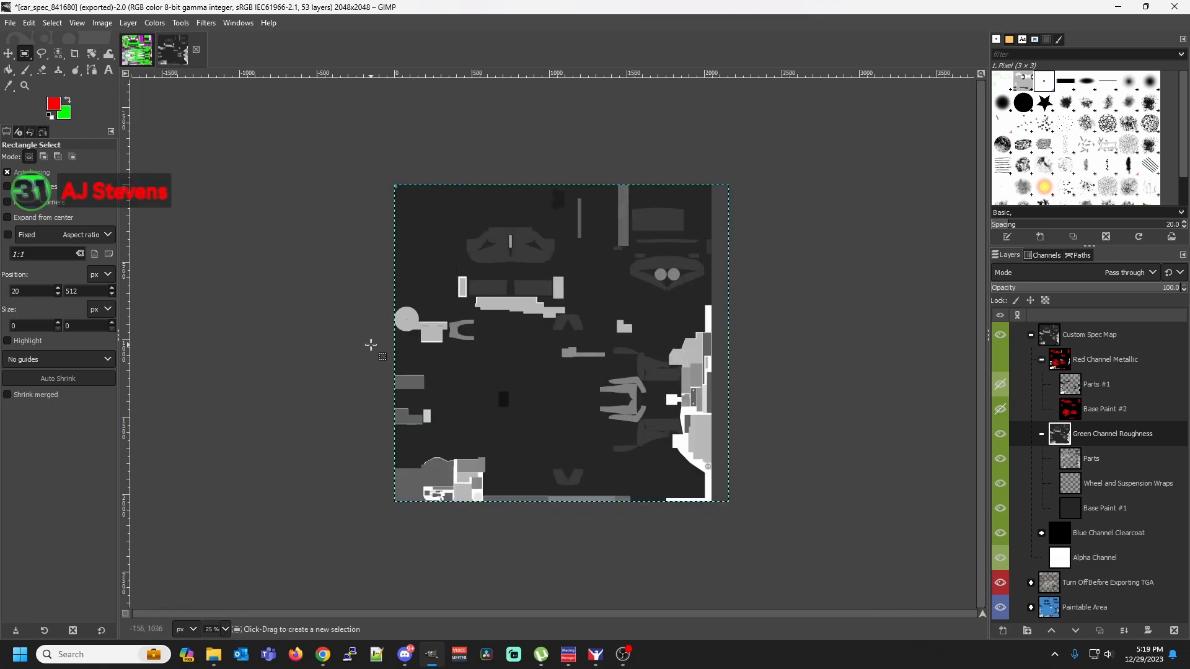
In the car paint image, select all magenta areas of the pattern layer by color and copy them
{"action": "left_click", "coordinate": [137, 51]}
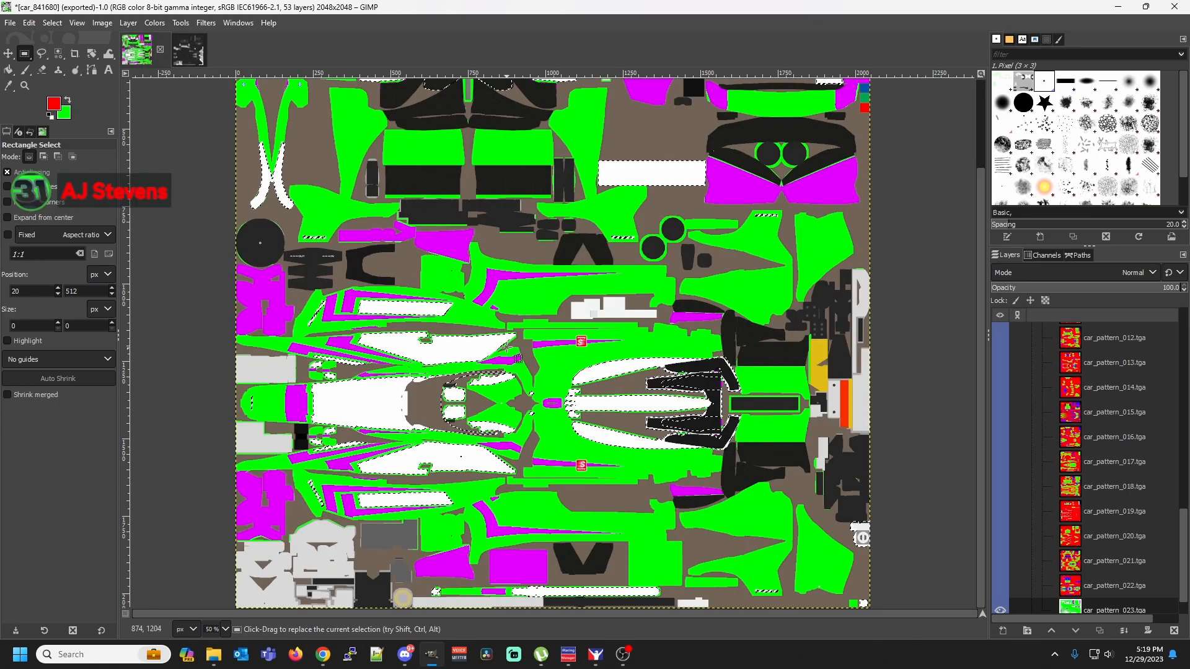
{"action": "right_click", "coordinate": [507, 289]}
{"action": "mouse_move", "coordinate": [551, 327]}
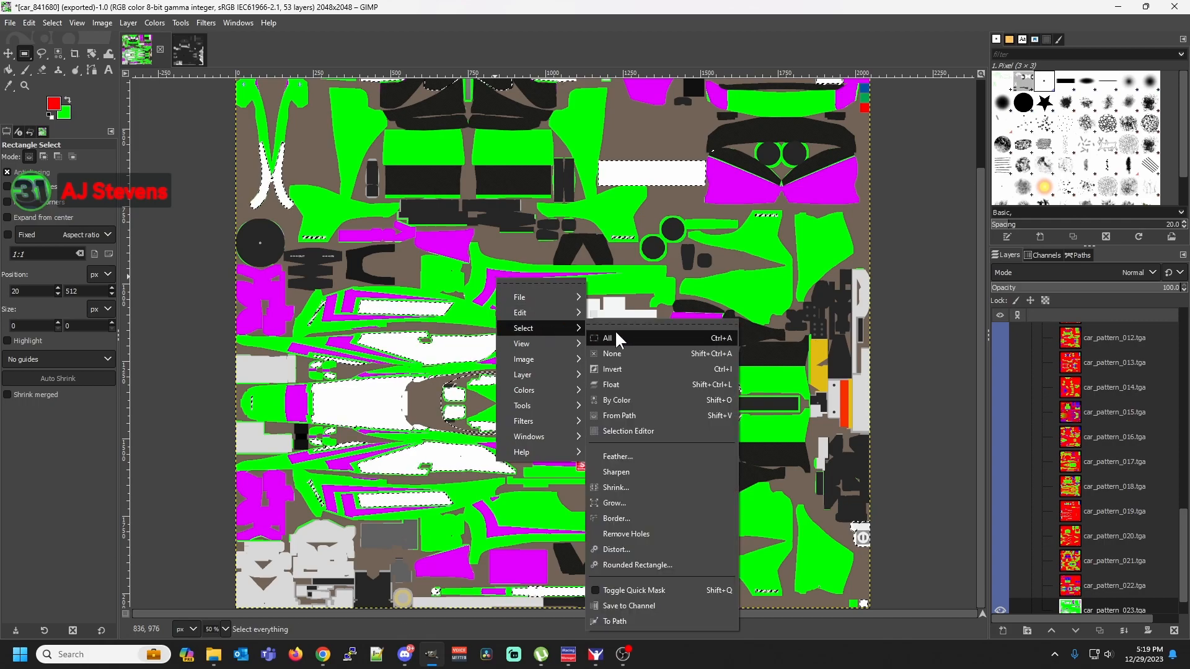
{"action": "left_click", "coordinate": [625, 400]}
{"action": "left_click", "coordinate": [491, 273]}
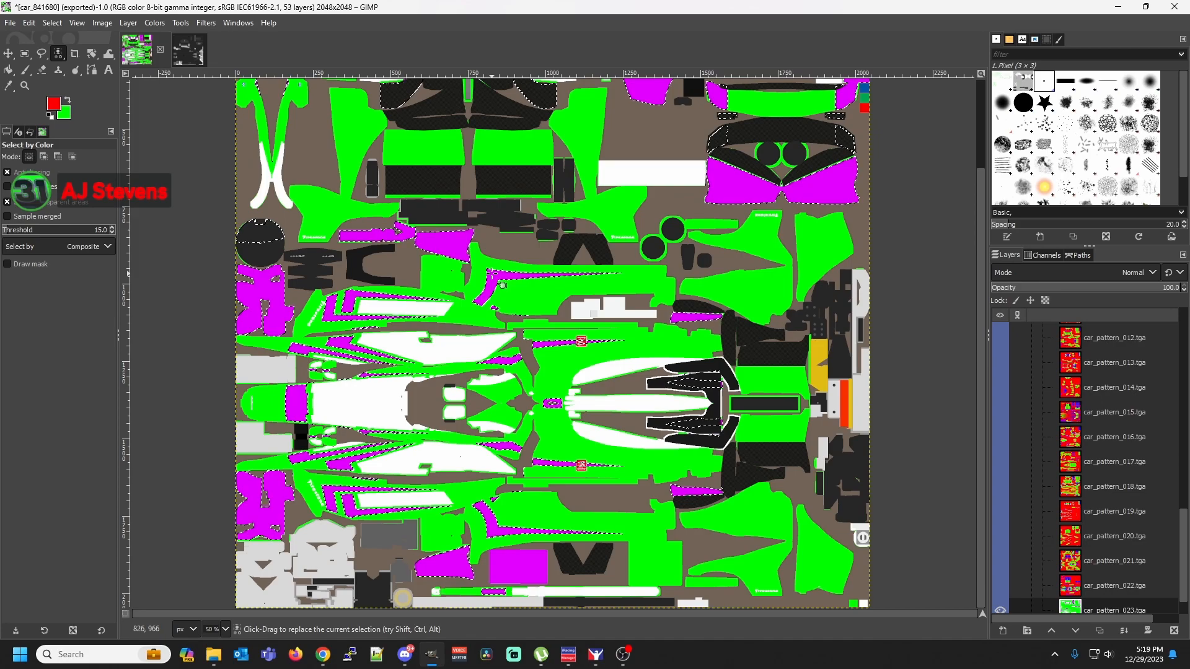
{"action": "key", "text": "ctrl+c"}
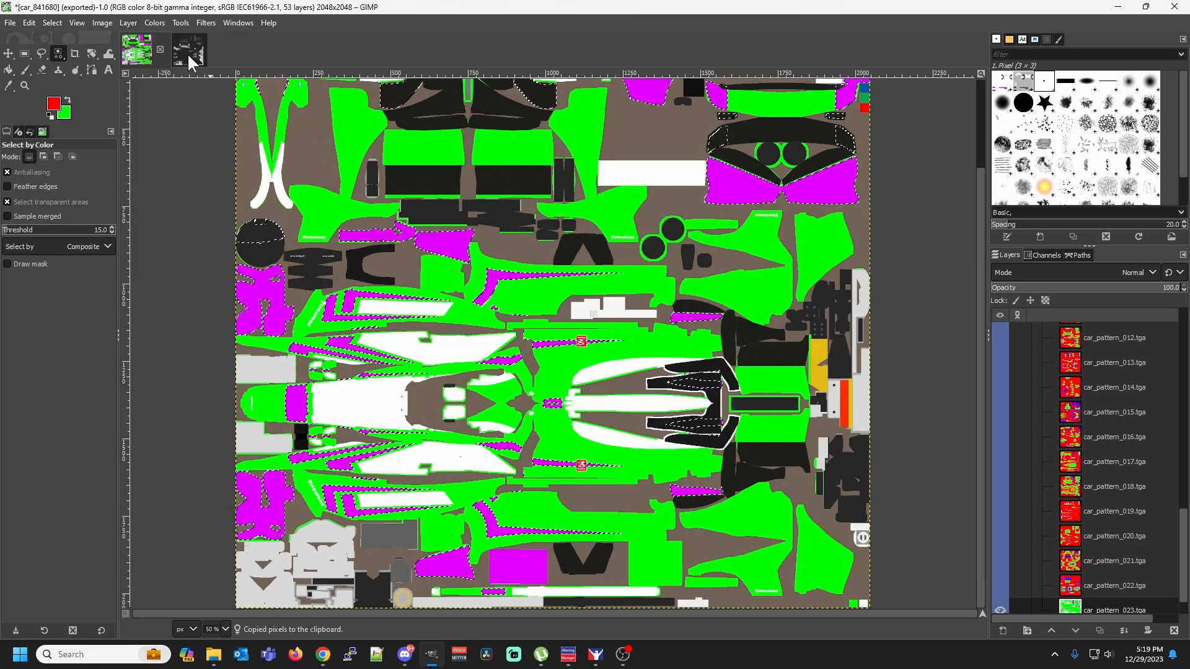
Paste the copied magenta areas in place over Base Paint #1 in the spec map's Green Channel Roughness group
{"action": "left_click", "coordinate": [189, 57]}
{"action": "right_click", "coordinate": [493, 378]}
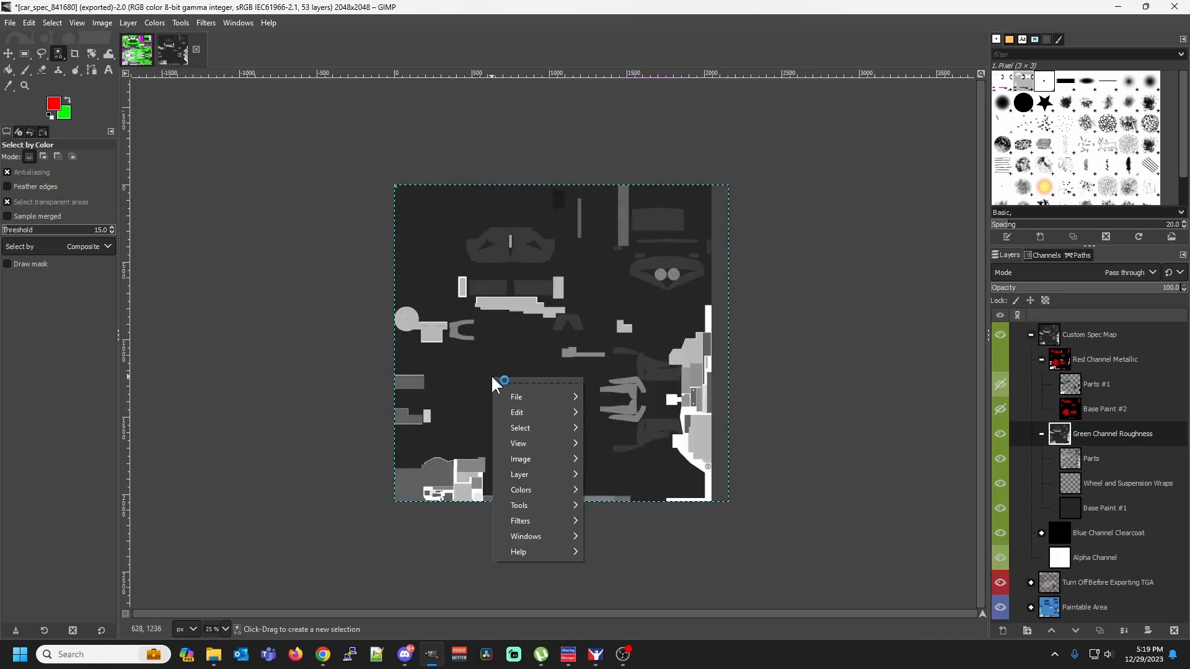
{"action": "mouse_move", "coordinate": [545, 415]}
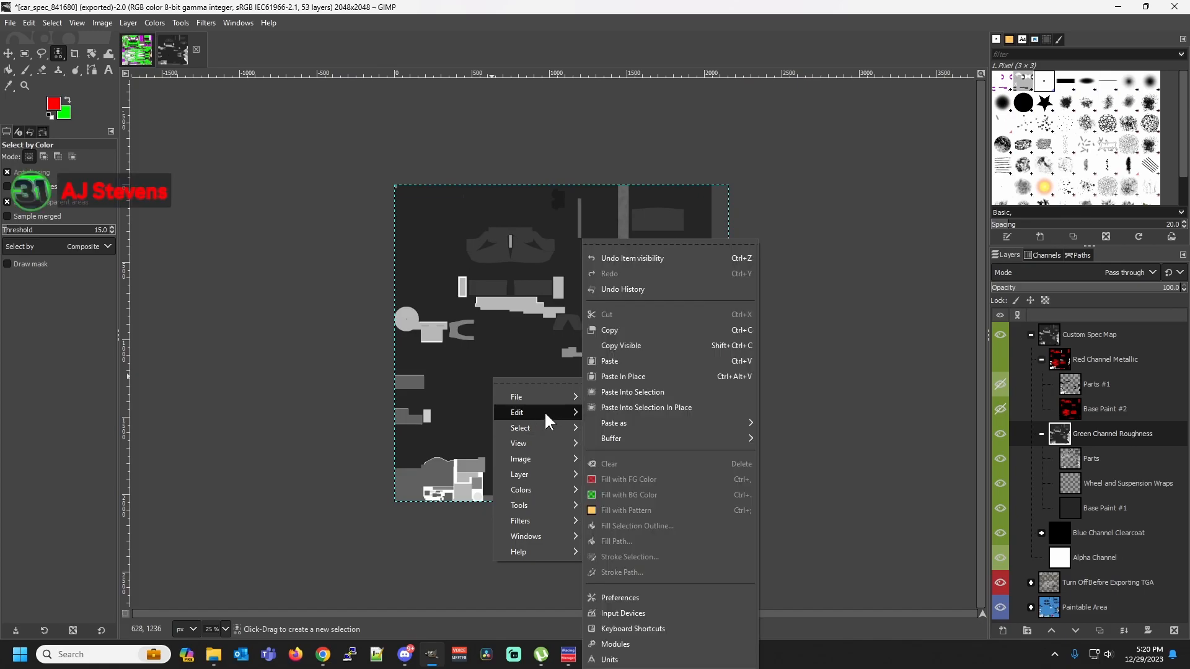
{"action": "left_click", "coordinate": [1081, 519]}
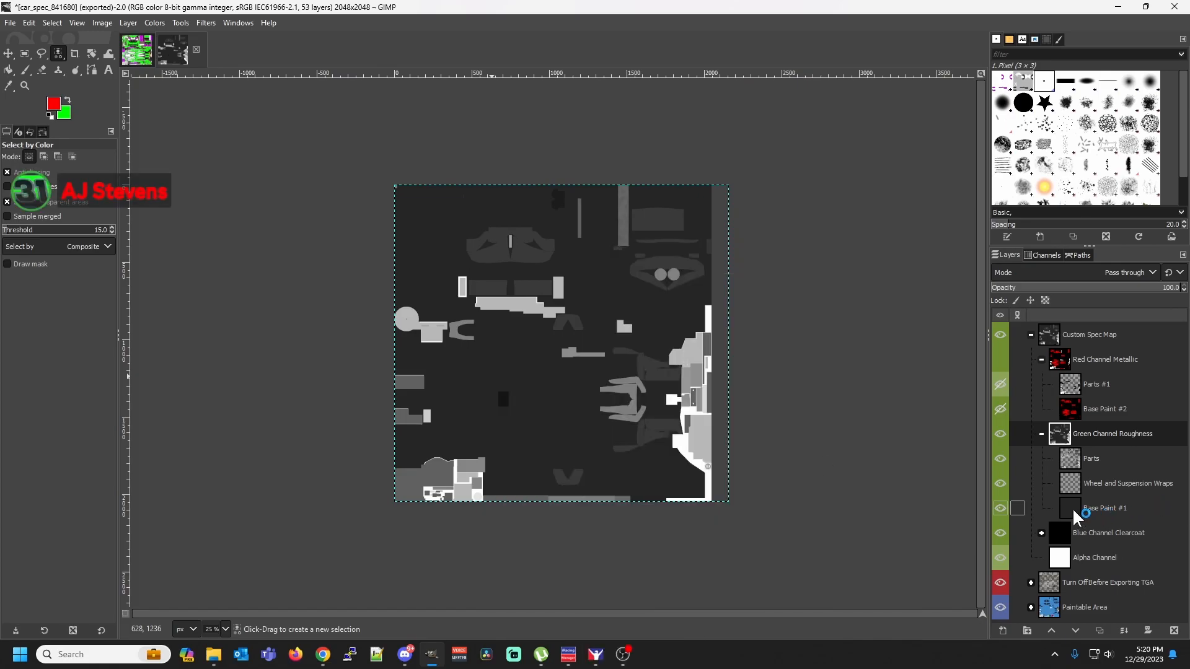
{"action": "left_click", "coordinate": [1074, 511]}
{"action": "right_click", "coordinate": [501, 337]}
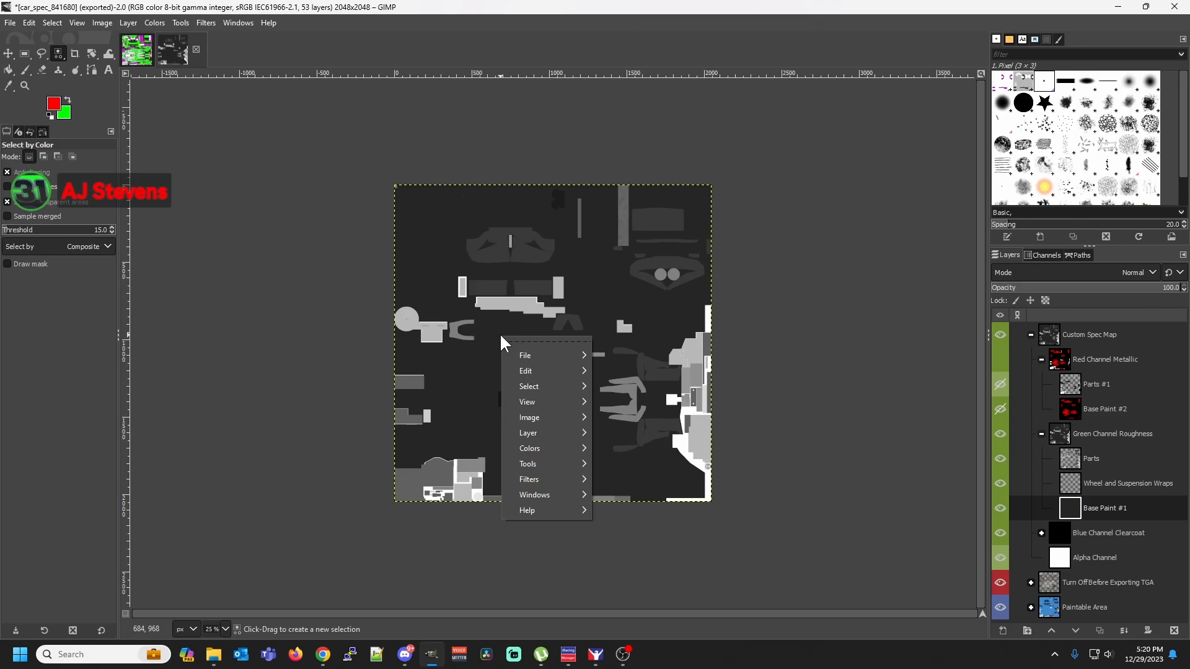
{"action": "mouse_move", "coordinate": [528, 373]}
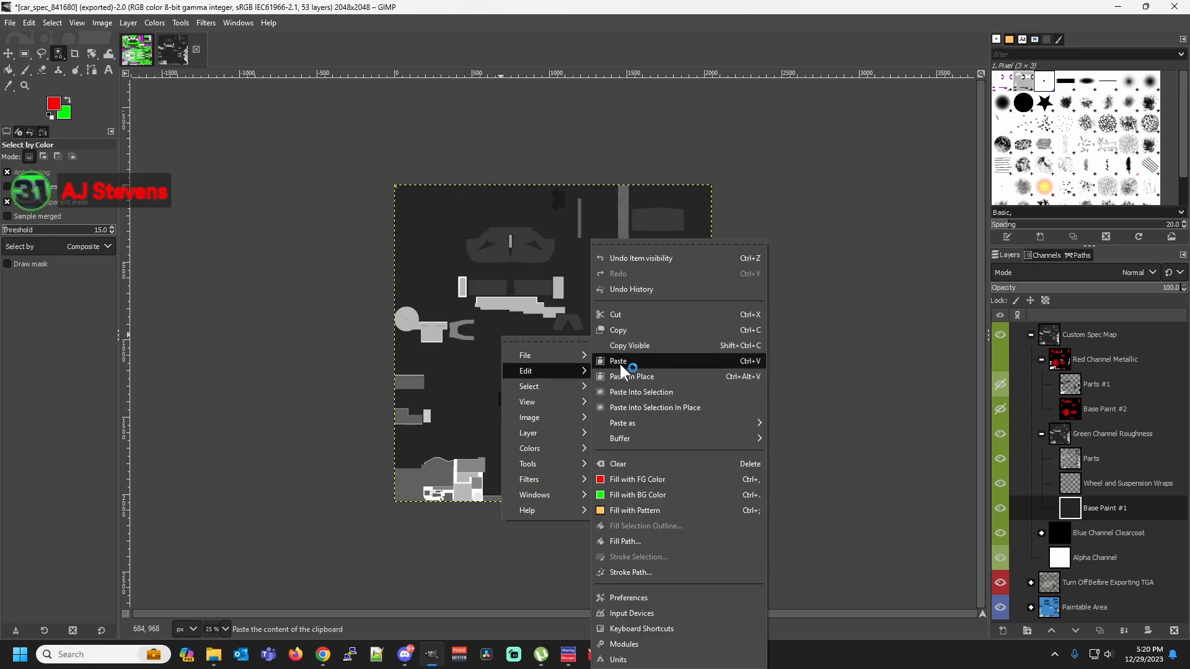
{"action": "left_click", "coordinate": [630, 376]}
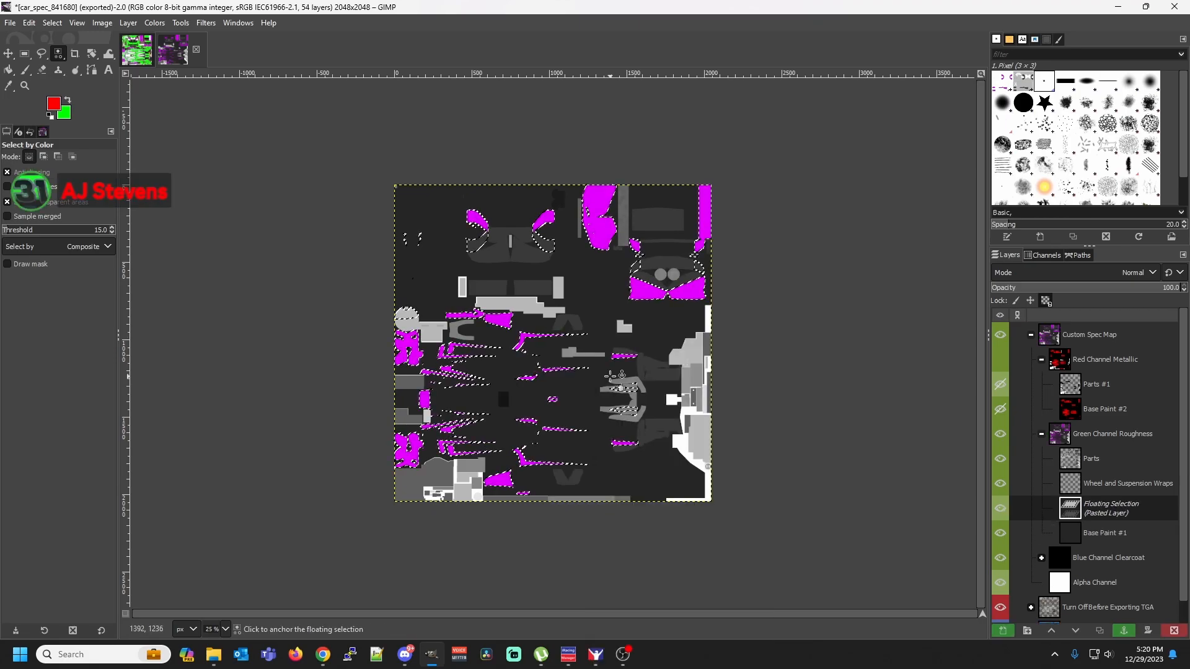
Swap the foreground and background colors and bucket-fill the pasted areas with green
{"action": "left_click", "coordinate": [68, 105]}
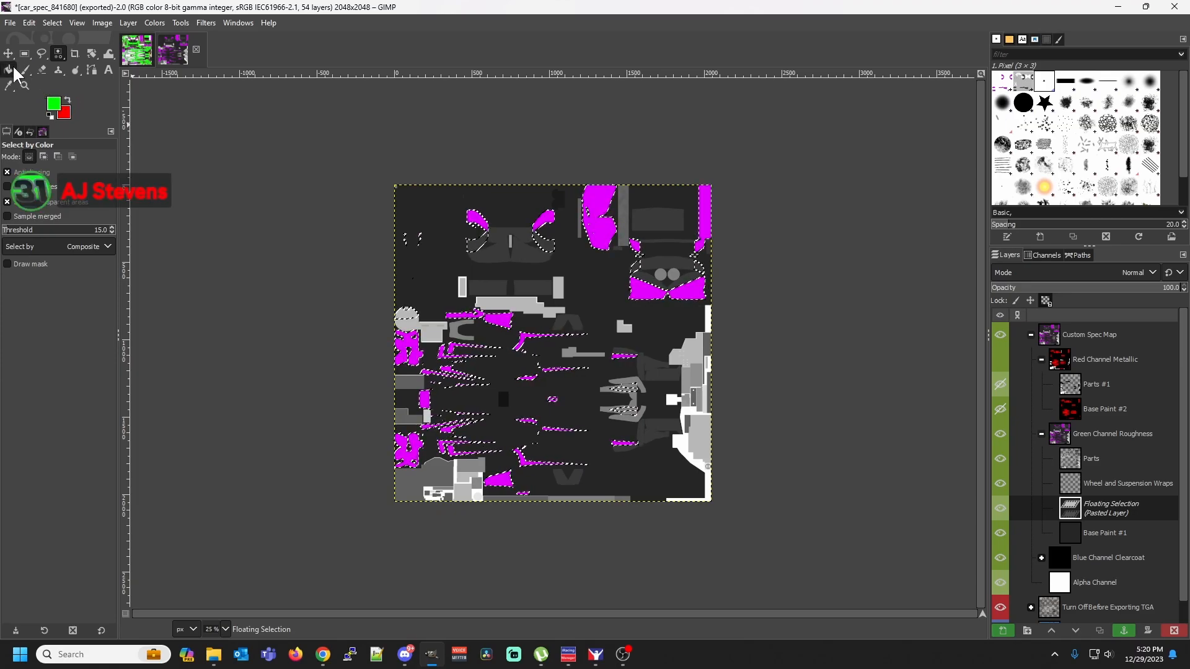
{"action": "key", "text": "shift+b"}
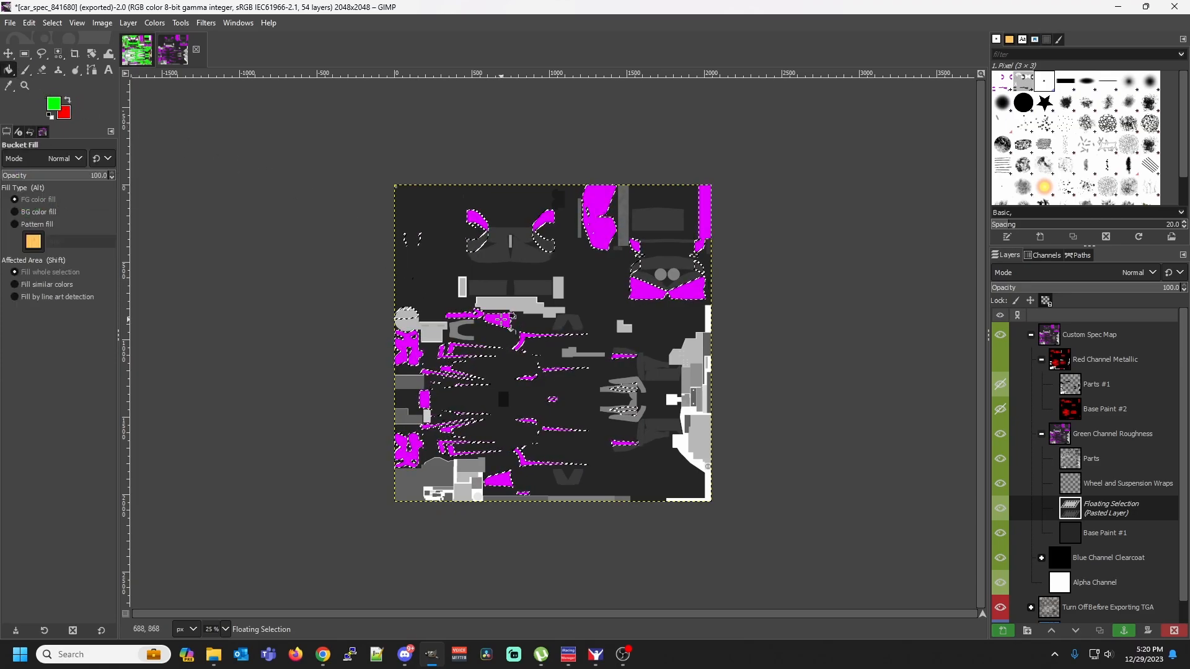
{"action": "left_click", "coordinate": [512, 317]}
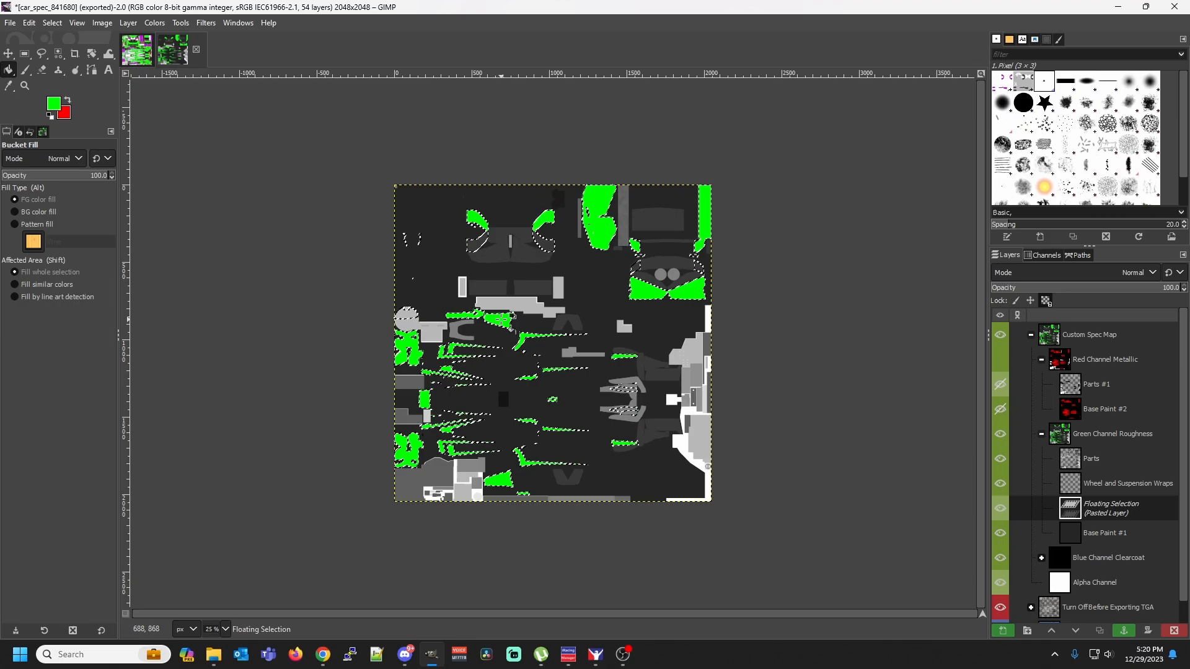
Export the spec map again to its existing car_spec TGA file
{"action": "left_click", "coordinate": [10, 23]}
{"action": "mouse_move", "coordinate": [29, 22]}
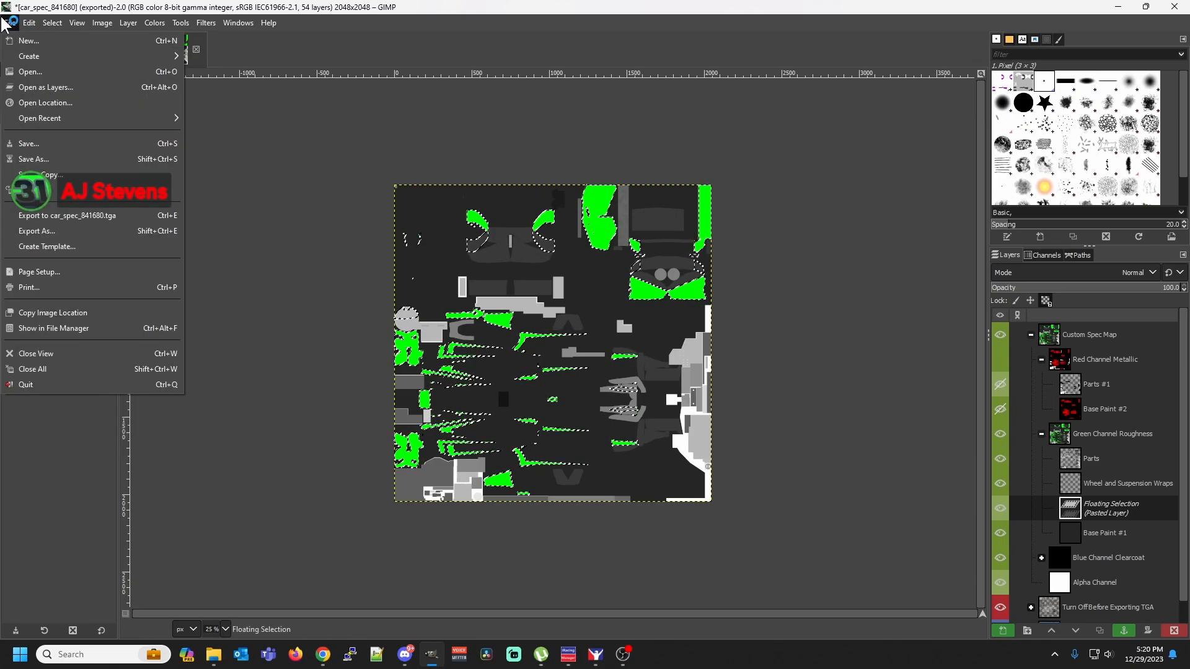
{"action": "left_click", "coordinate": [41, 217]}
Switch to the iRacing Paint Shop and inspect the updated finish on the car's sidepod and magenta stripes up close
{"action": "mouse_move", "coordinate": [625, 659]}
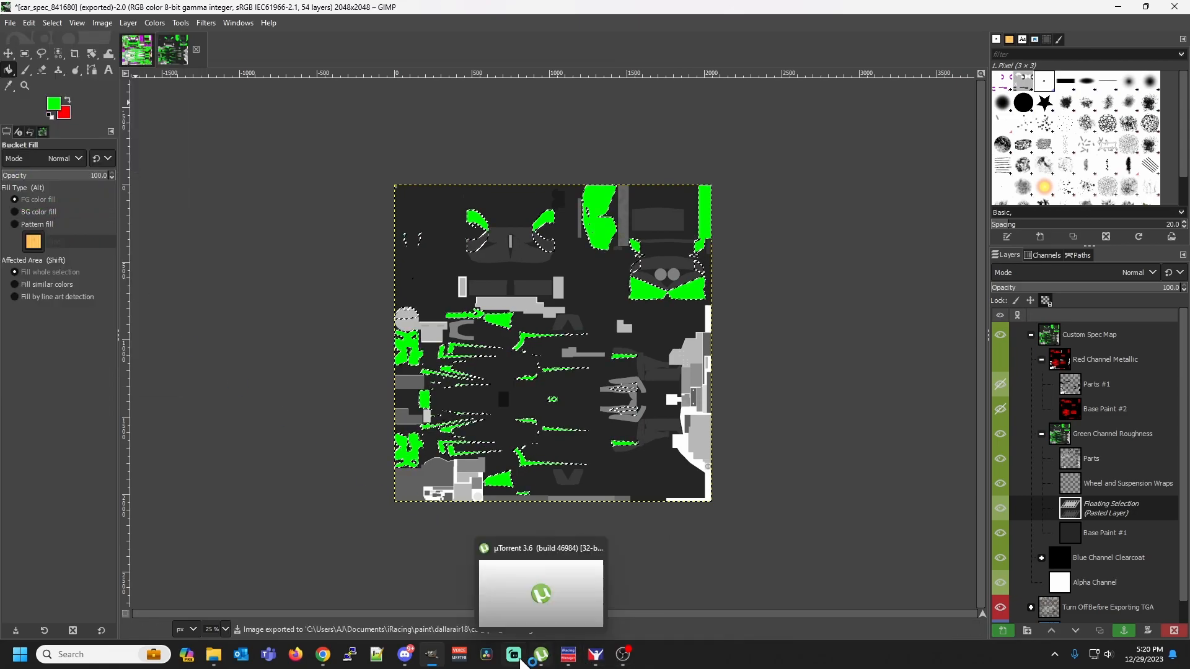
{"action": "left_click", "coordinate": [599, 653]}
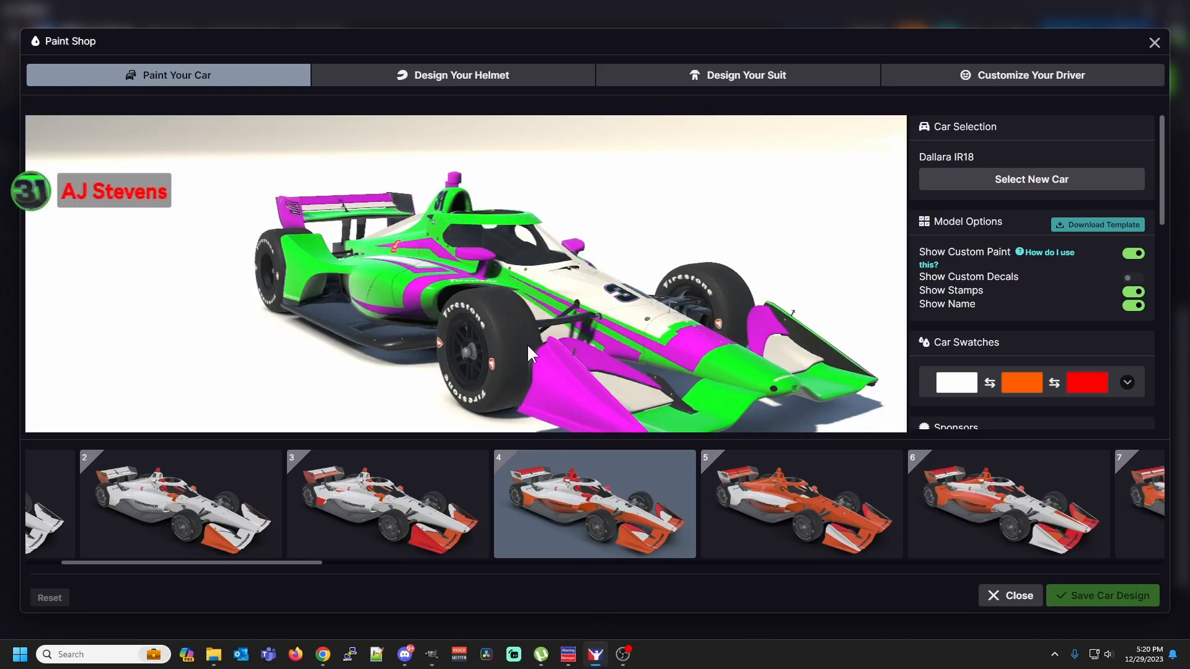
{"action": "scroll", "coordinate": [528, 350], "scroll_direction": "up", "scroll_amount": 5}
{"action": "left_click_drag", "start_coordinate": [527, 344], "coordinate": [616, 303]}
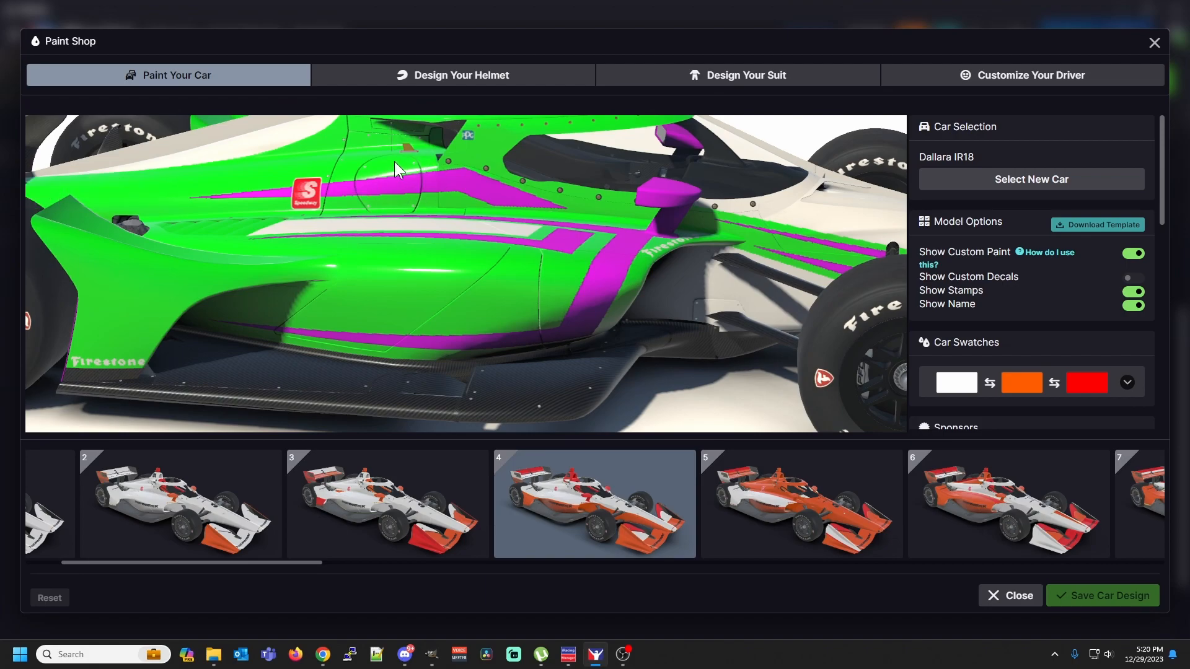
Return to GIMP, make the Red Channel Metallic group visible again and export the spec map to its existing car_spec TGA file
{"action": "left_click_drag", "start_coordinate": [456, 208], "coordinate": [404, 166]}
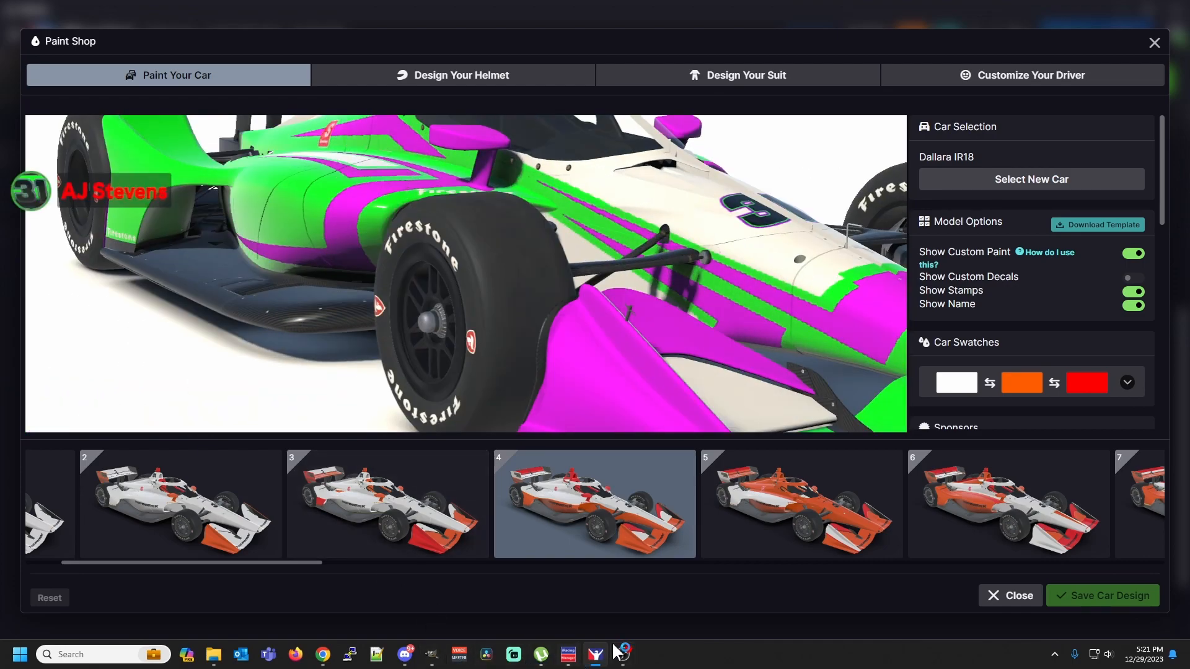
{"action": "left_click", "coordinate": [444, 654]}
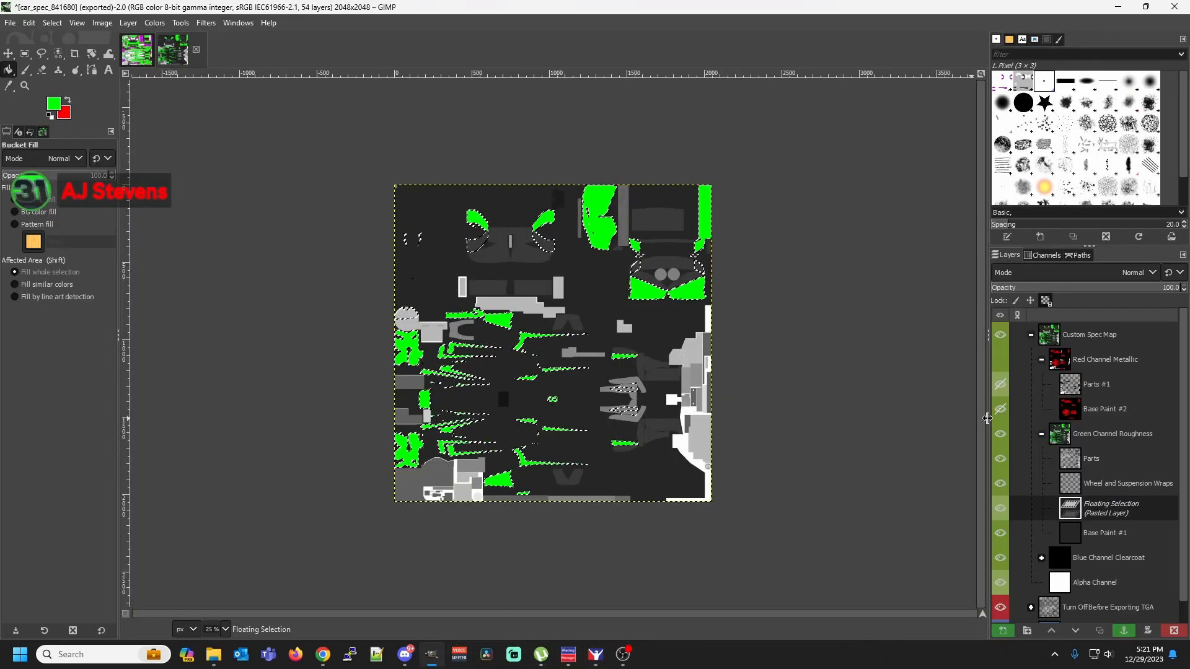
{"action": "left_click", "coordinate": [1000, 360]}
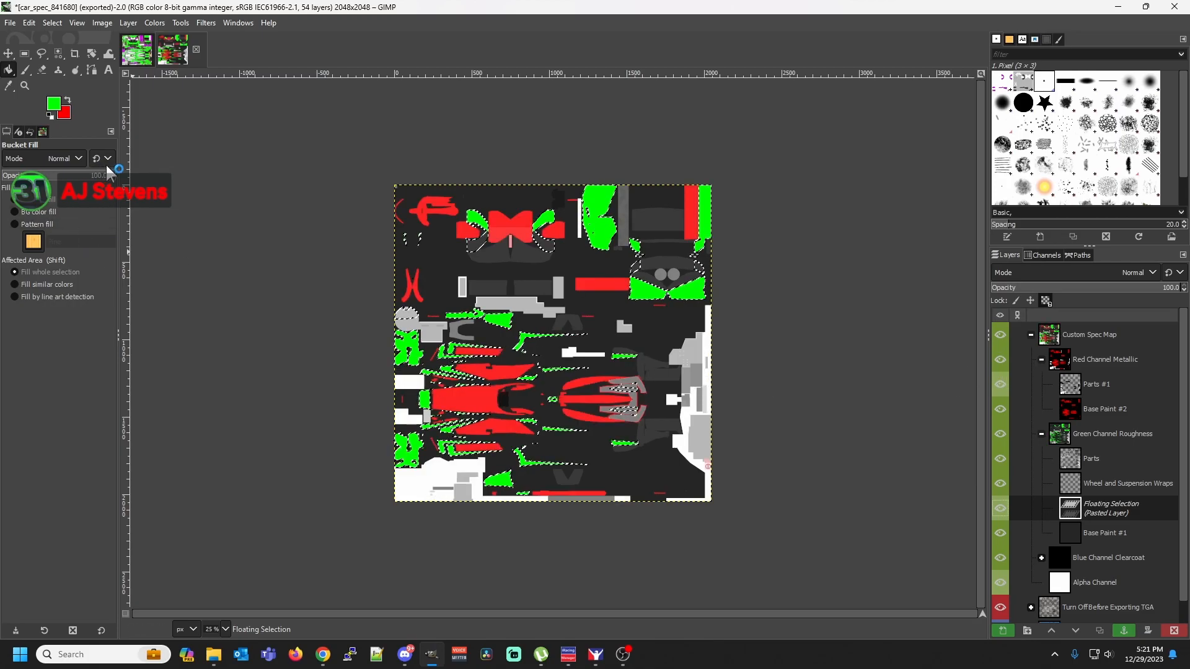
{"action": "left_click", "coordinate": [10, 22]}
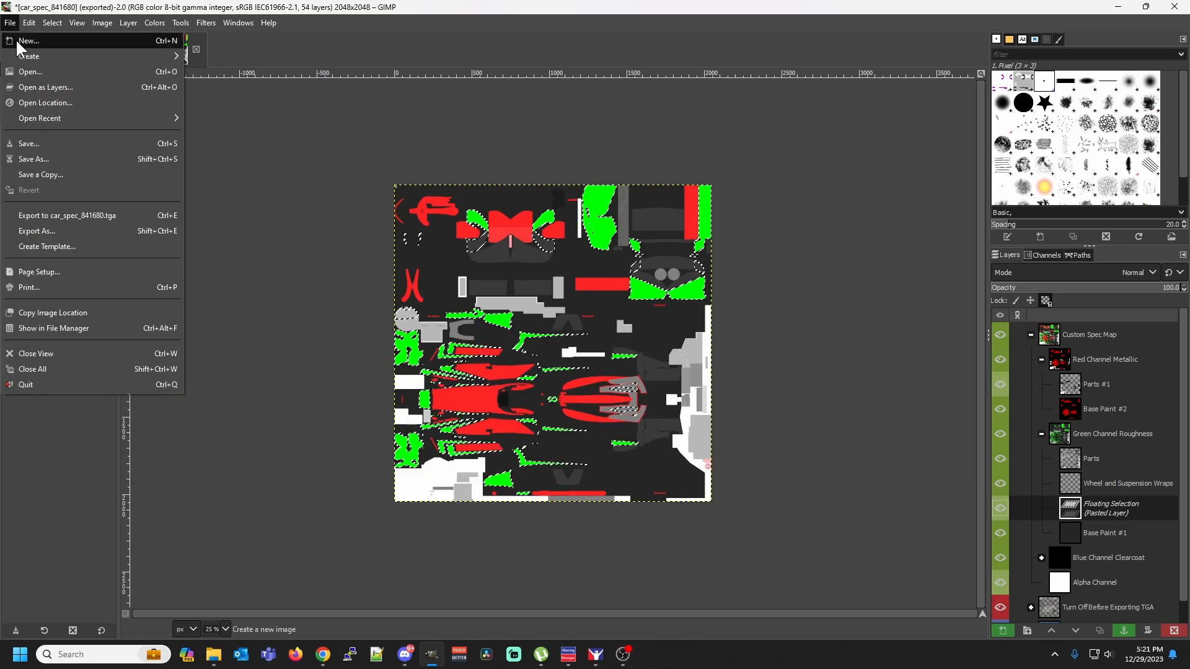
{"action": "left_click", "coordinate": [57, 214]}
Switch to the iRacing Paint Shop and inspect the updated finish on the car's nose, sidepod and rear
{"action": "mouse_move", "coordinate": [596, 654]}
{"action": "left_click", "coordinate": [595, 586]}
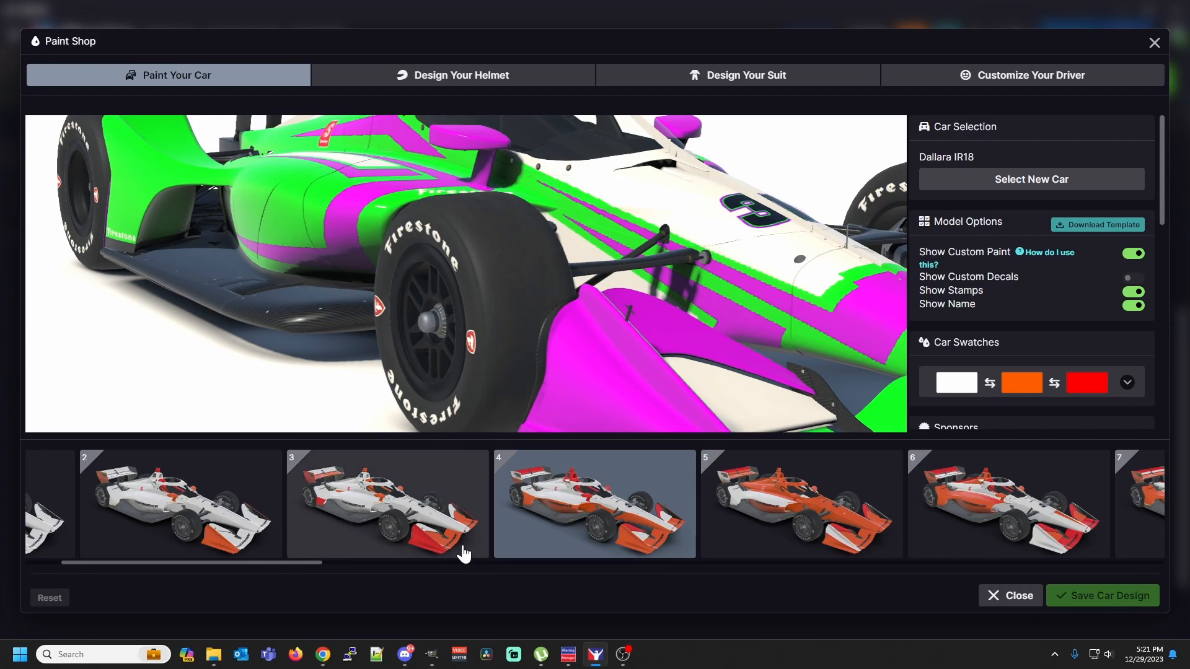
{"action": "mouse_move", "coordinate": [452, 305]}
{"action": "left_mouse_down"}
{"action": "mouse_move", "coordinate": [505, 315]}
{"action": "mouse_move", "coordinate": [527, 351]}
{"action": "mouse_move", "coordinate": [529, 391]}
{"action": "mouse_move", "coordinate": [412, 303]}
{"action": "mouse_move", "coordinate": [449, 313]}
{"action": "left_mouse_up"}
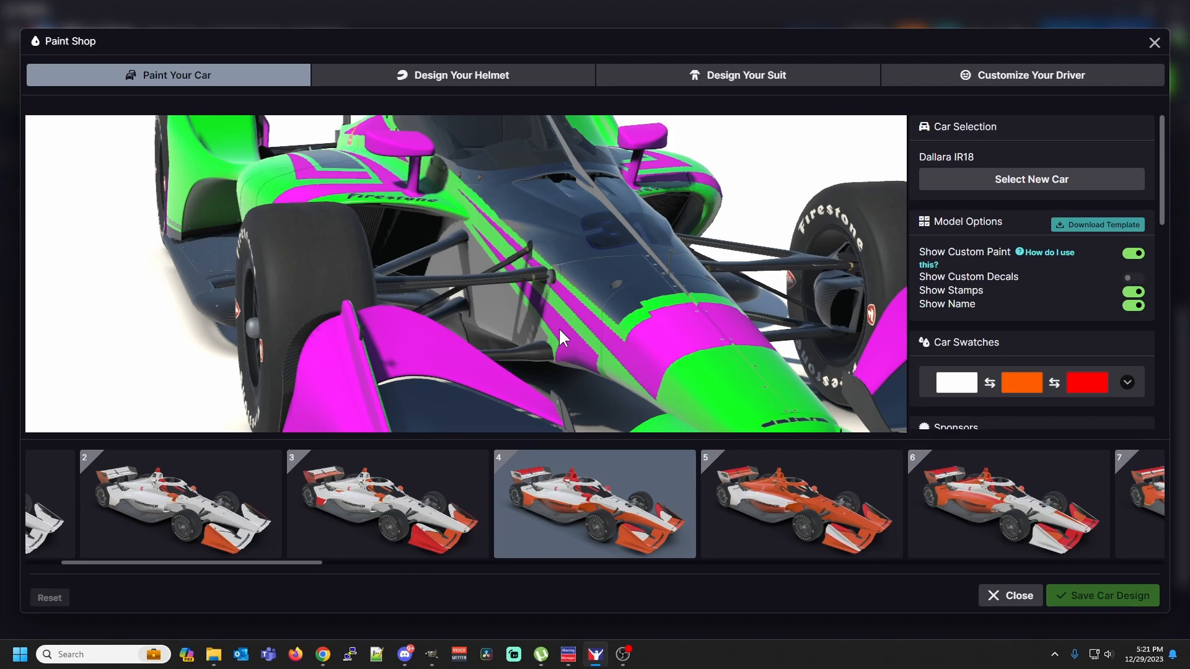
{"action": "left_click_drag", "start_coordinate": [560, 326], "coordinate": [611, 242]}
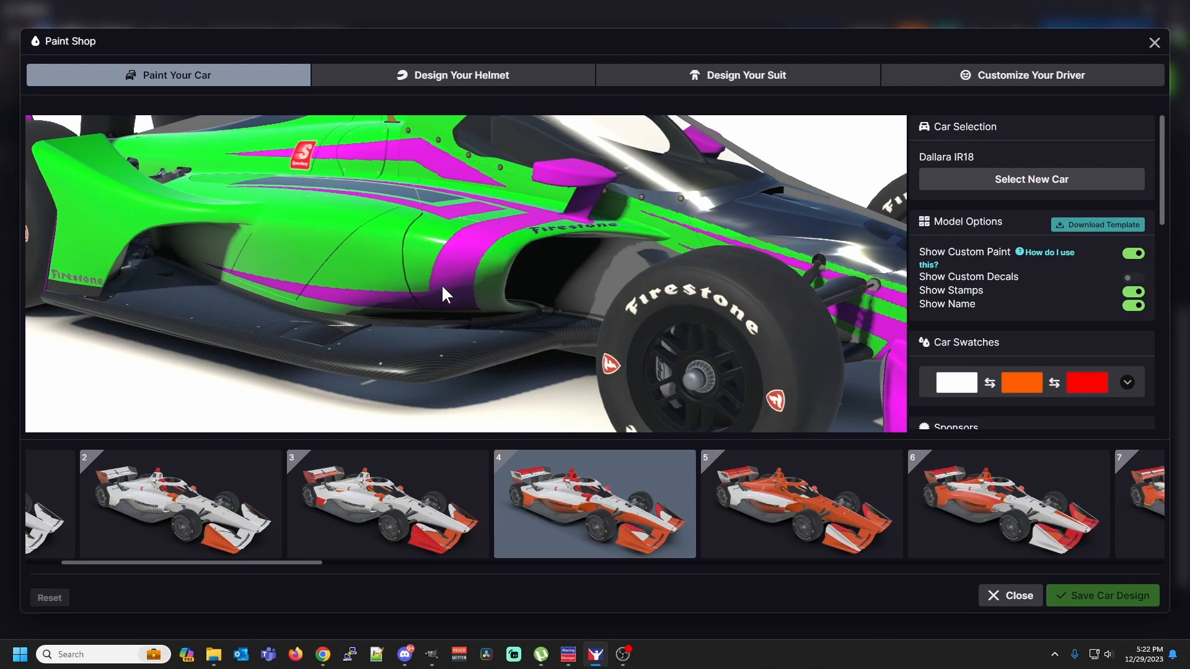
{"action": "left_click_drag", "start_coordinate": [441, 284], "coordinate": [572, 284]}
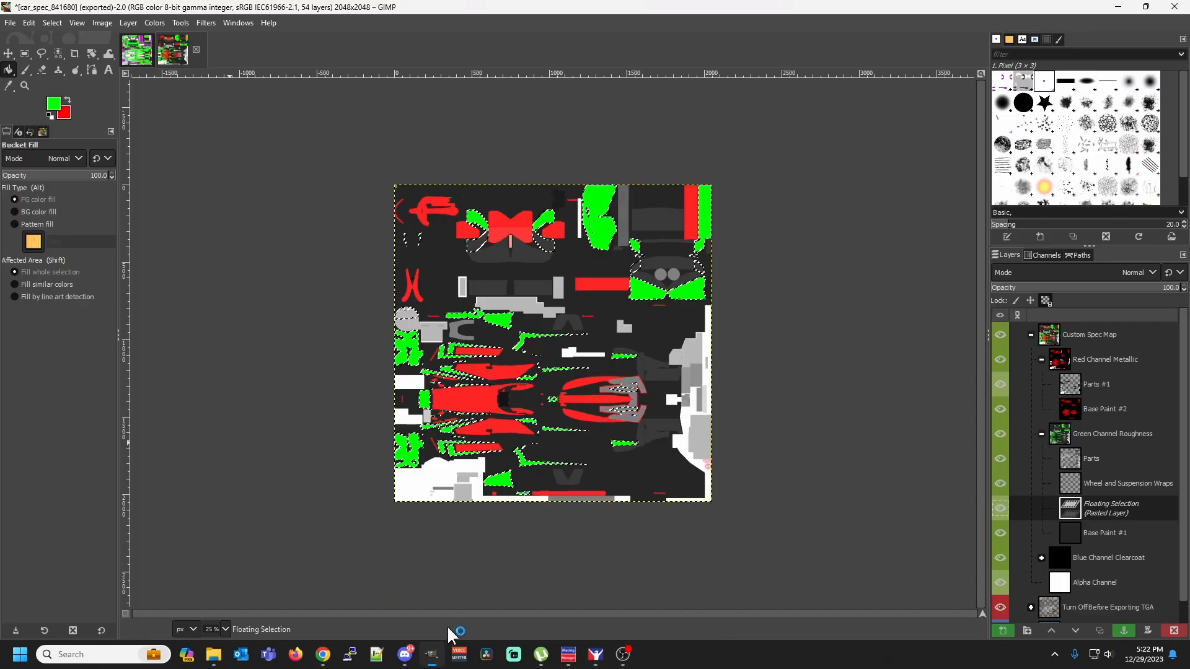
In GIMP, hide the Red Channel Metallic group and bucket-fill the pasted roughness areas with dark green 005600
{"action": "left_click", "coordinate": [432, 655]}
{"action": "left_click_drag", "start_coordinate": [1001, 384], "coordinate": [1001, 409]}
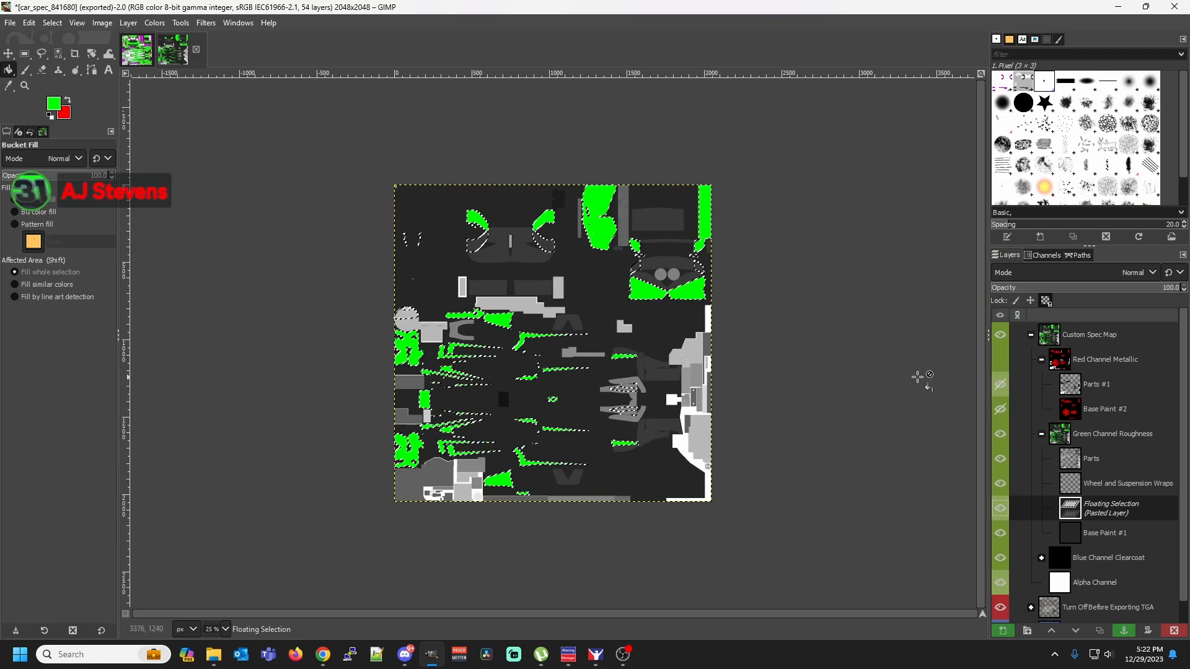
{"action": "left_click", "coordinate": [53, 103]}
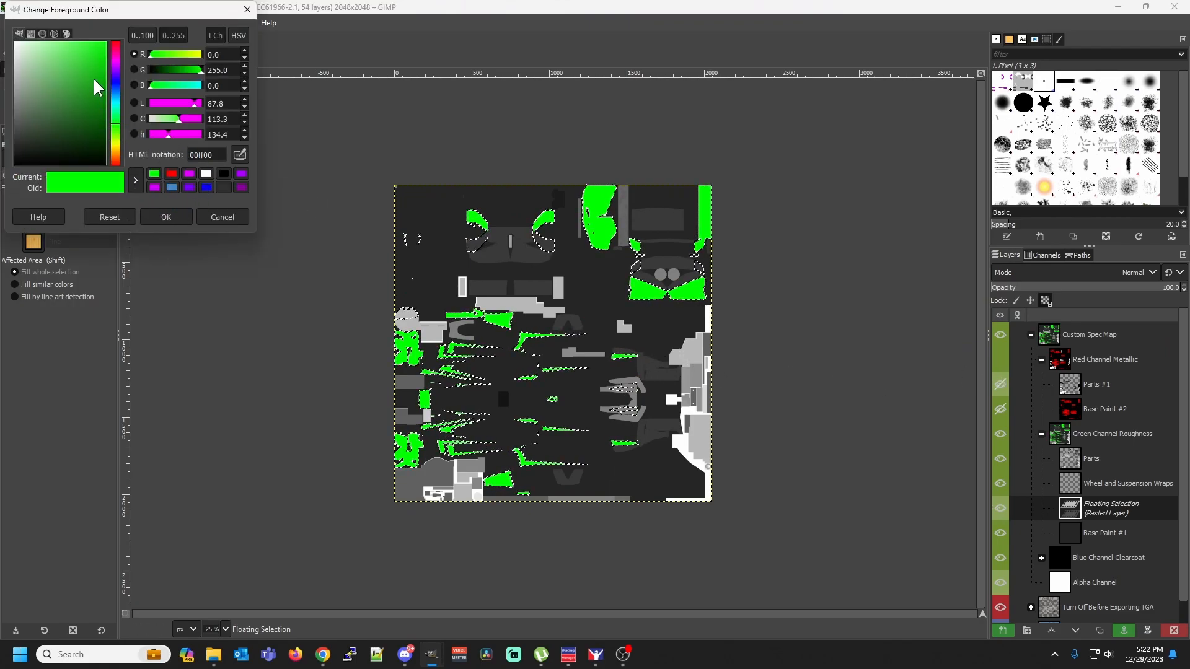
{"action": "left_click", "coordinate": [106, 121]}
{"action": "left_click_drag", "start_coordinate": [110, 122], "coordinate": [110, 123]}
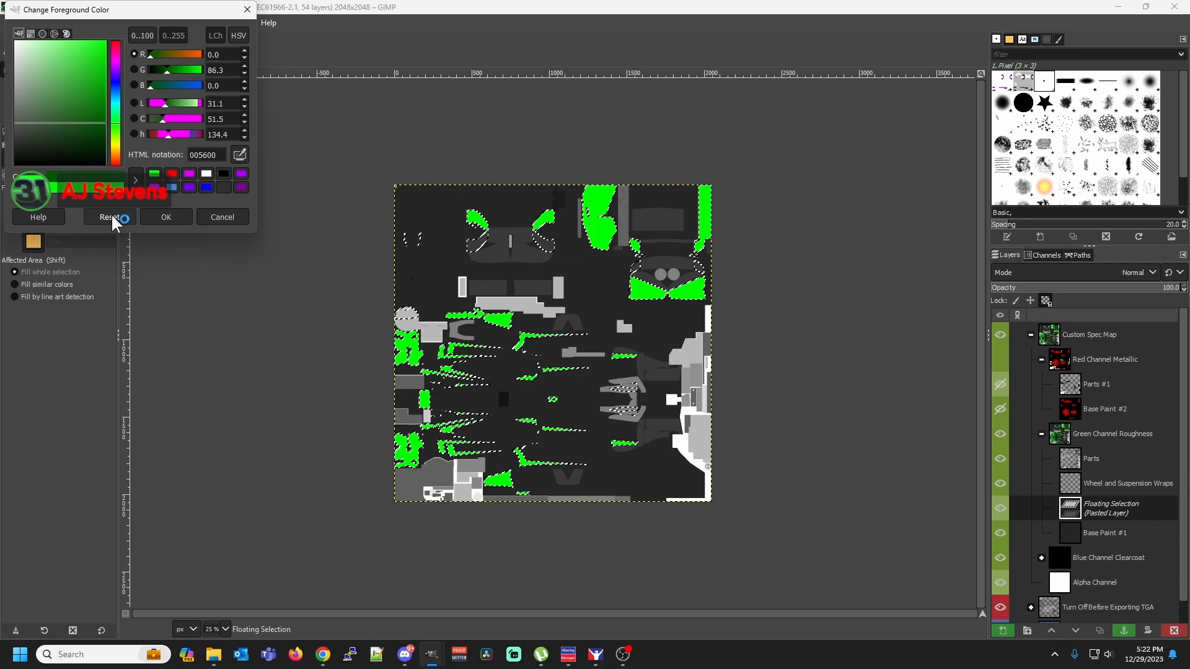
{"action": "left_click", "coordinate": [162, 217]}
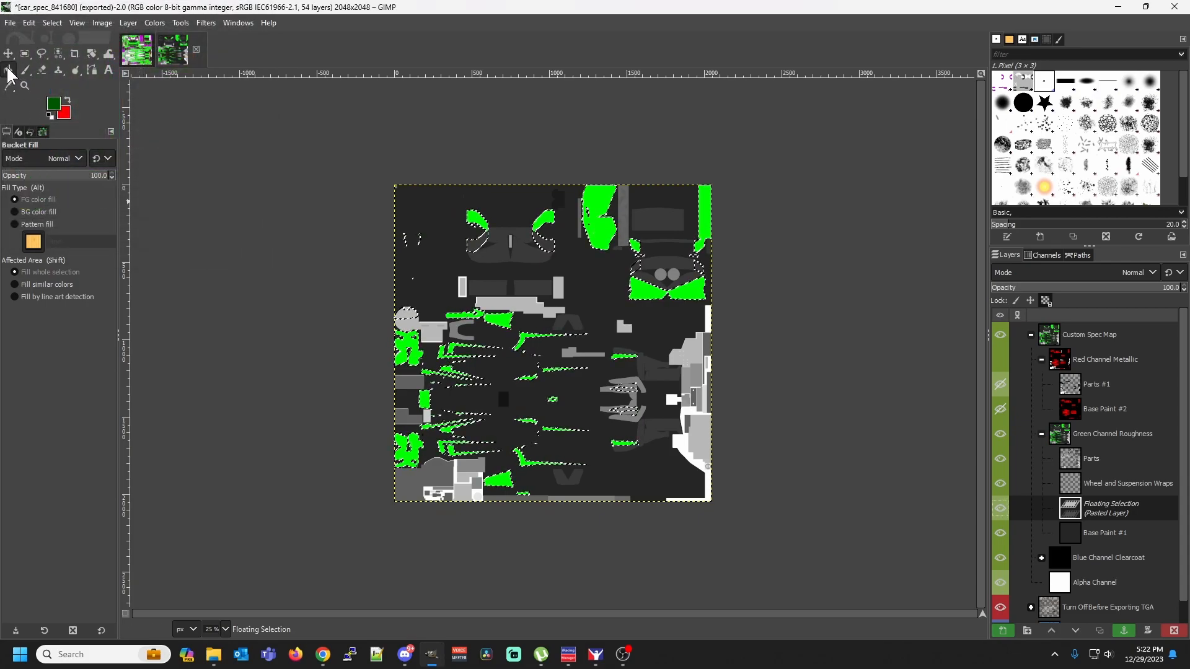
{"action": "left_click", "coordinate": [398, 344]}
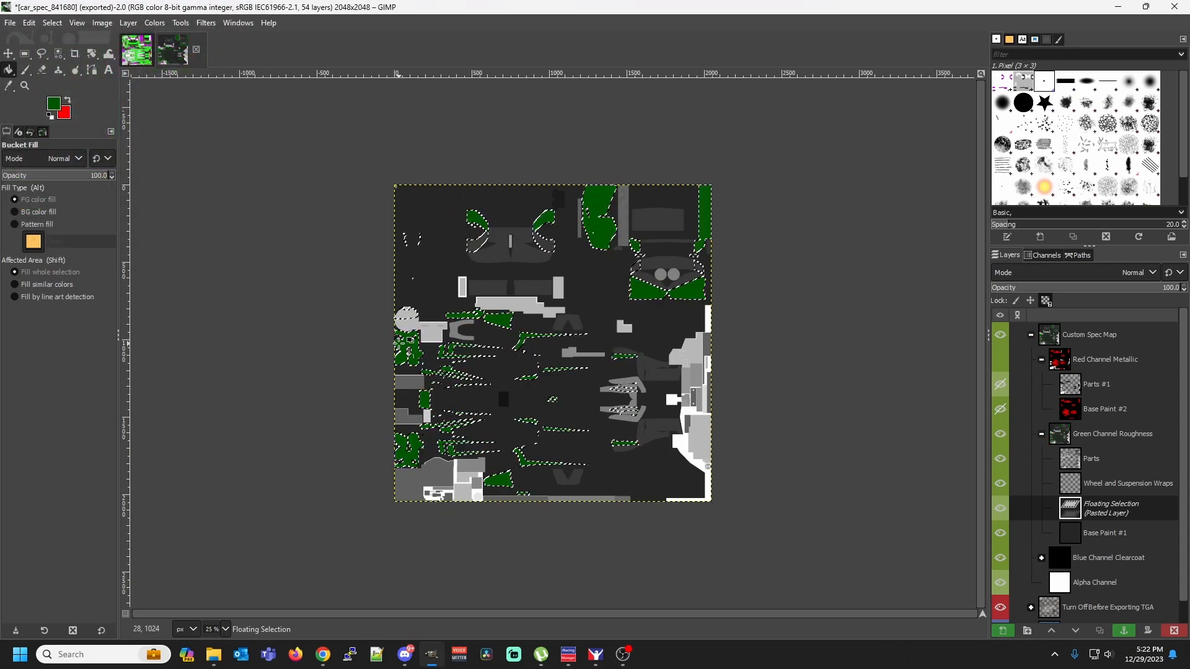
Show the Red Channel Metallic group and export the darker-green spec map over the existing car_spec TGA file
{"action": "left_click", "coordinate": [1000, 360]}
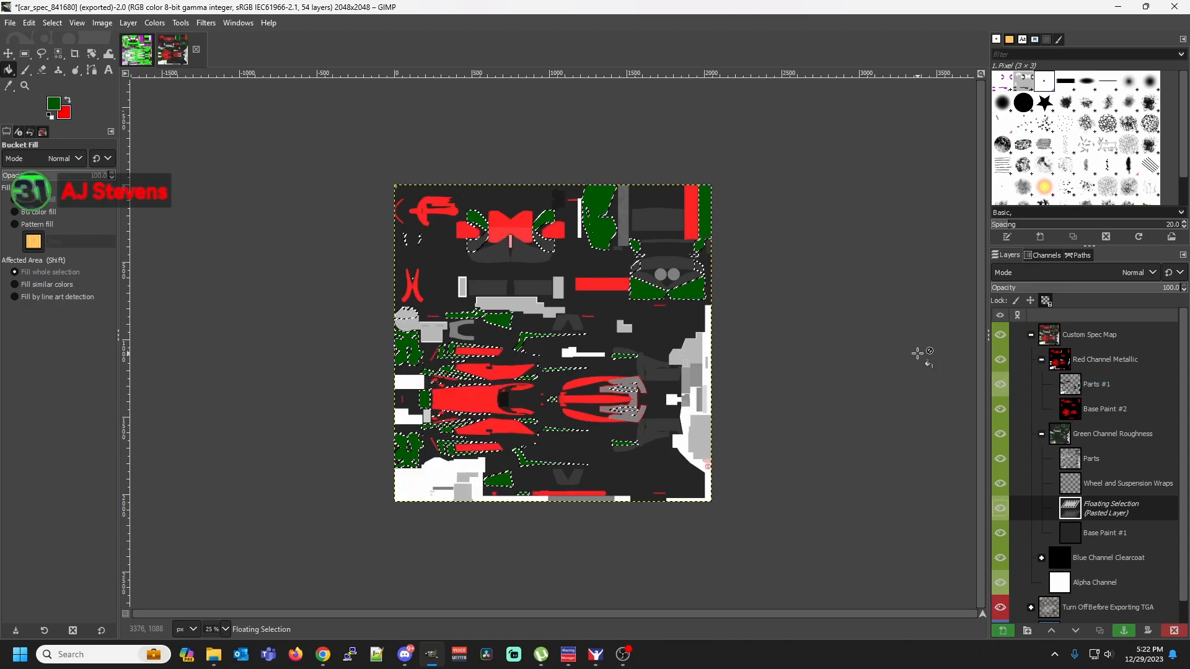
{"action": "left_click", "coordinate": [10, 22]}
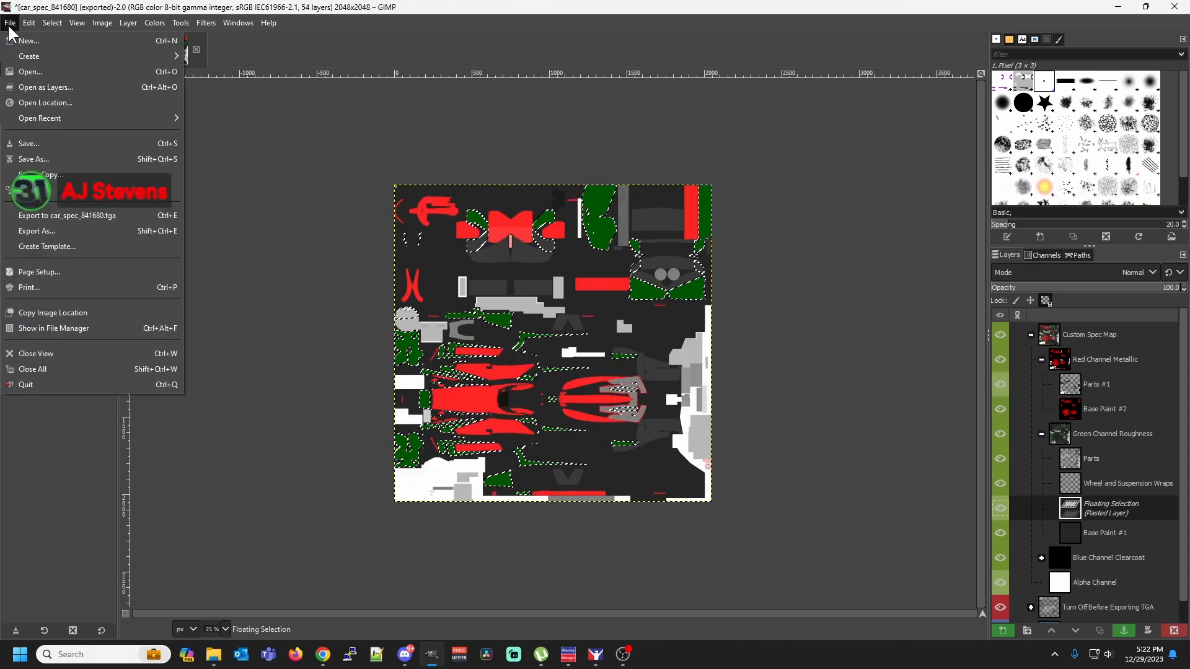
{"action": "left_click", "coordinate": [38, 215]}
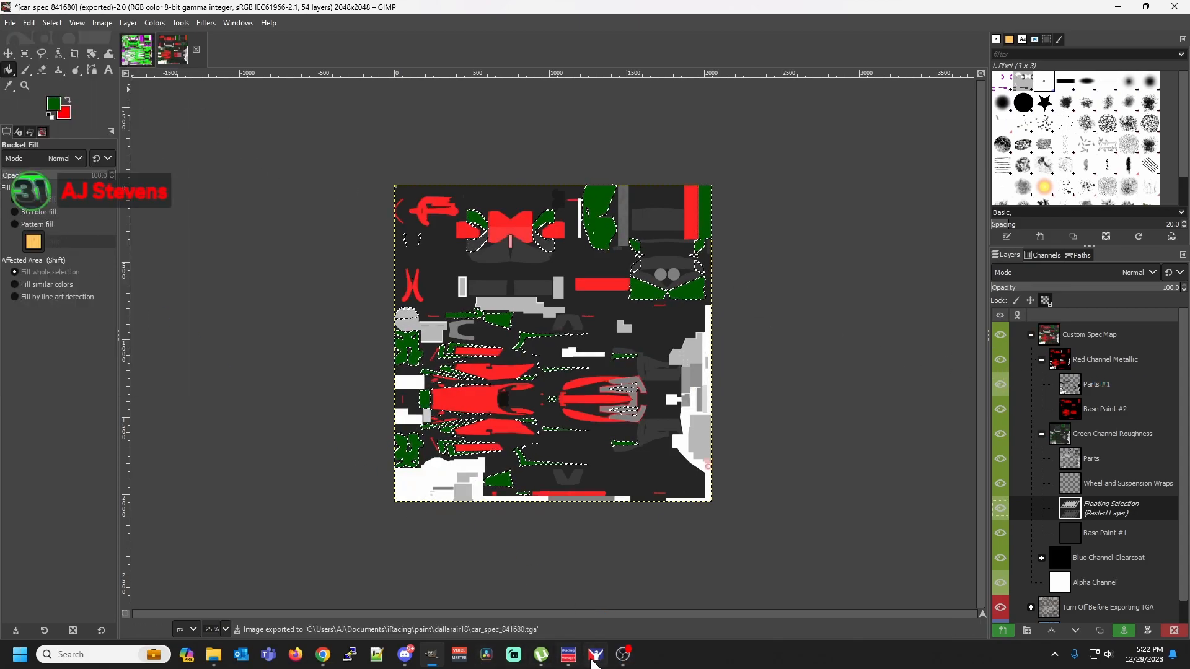
Switch to the iRacing Paint Shop and examine the magenta finish on the sidepod, front wing and nose, close up and from farther away
{"action": "left_click", "coordinate": [596, 655]}
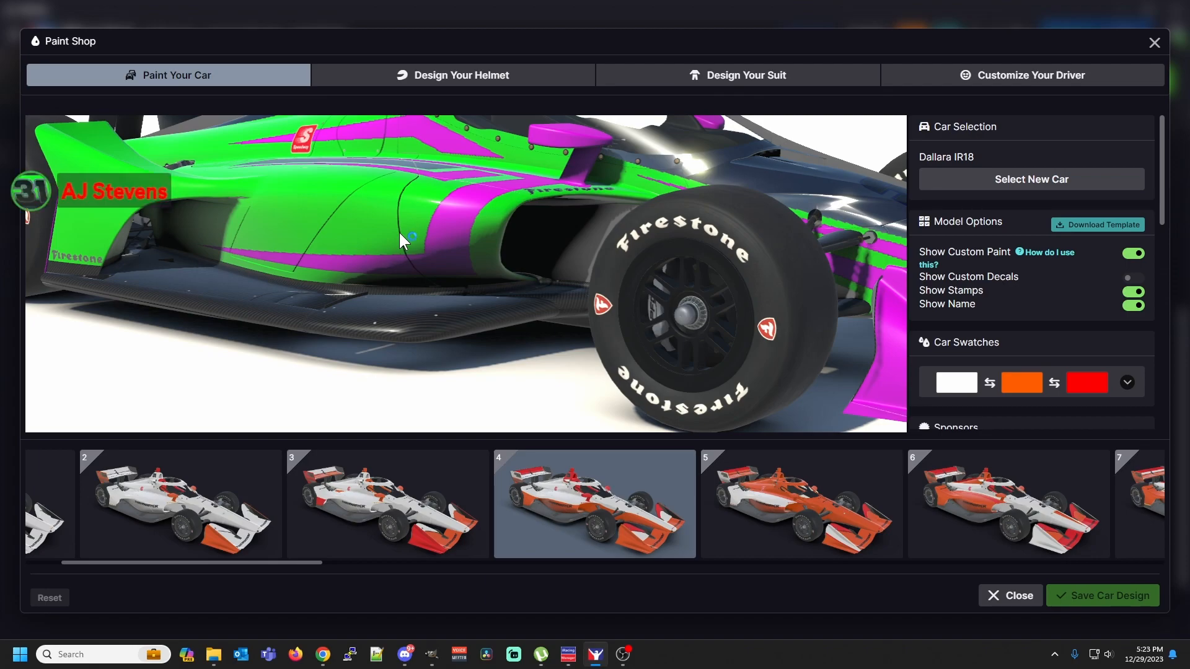
{"action": "left_click_drag", "start_coordinate": [451, 225], "coordinate": [594, 317]}
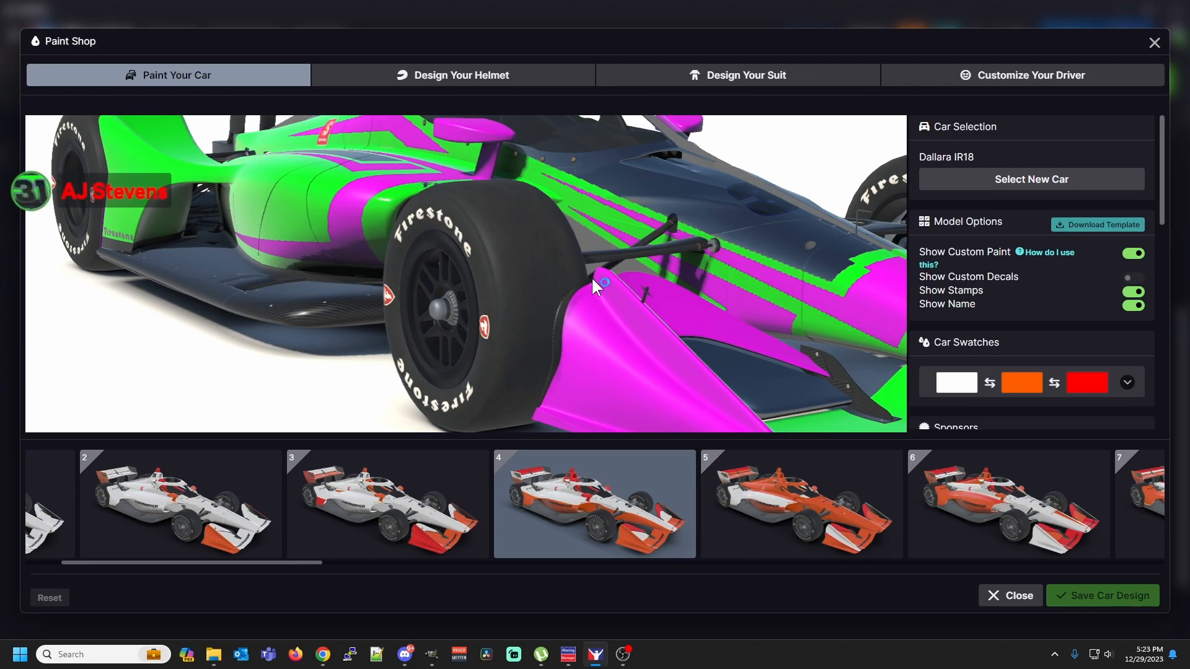
{"action": "left_click_drag", "start_coordinate": [702, 398], "coordinate": [644, 378]}
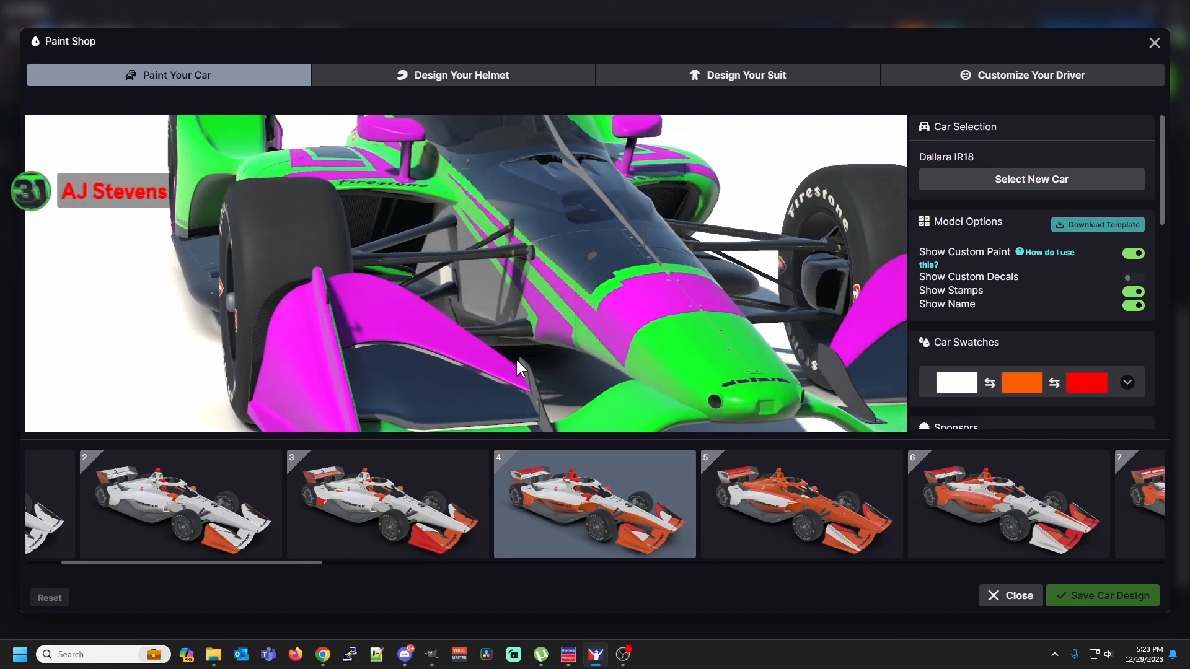
{"action": "left_click_drag", "start_coordinate": [342, 369], "coordinate": [603, 329]}
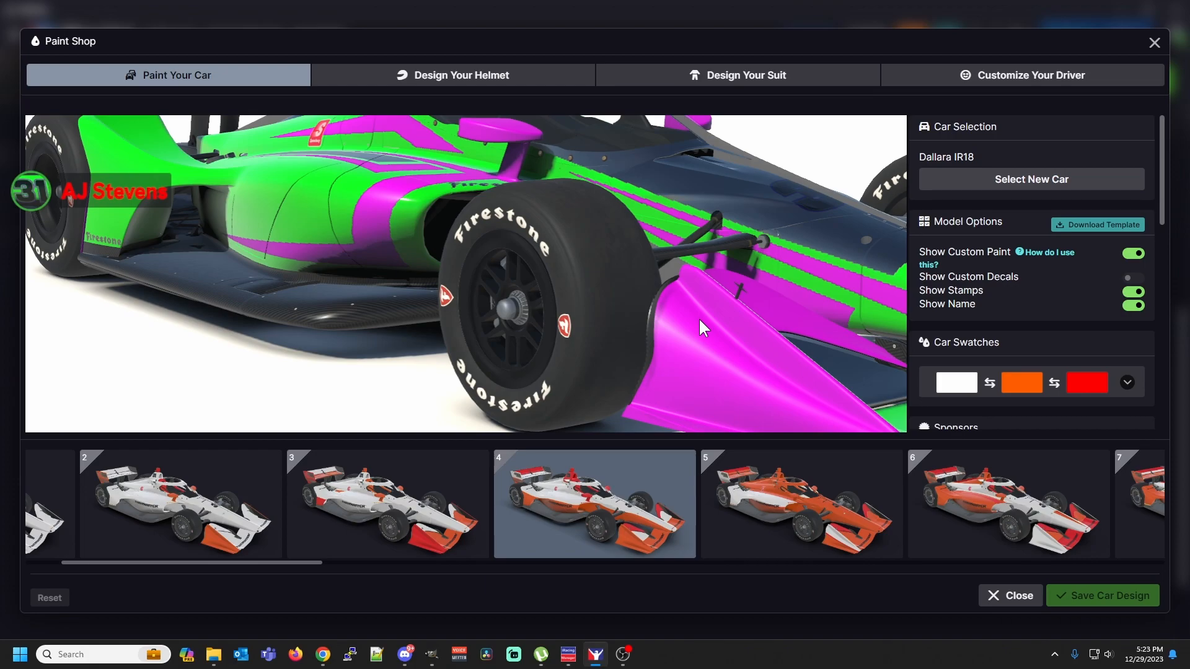
{"action": "left_click_drag", "start_coordinate": [698, 317], "coordinate": [672, 307]}
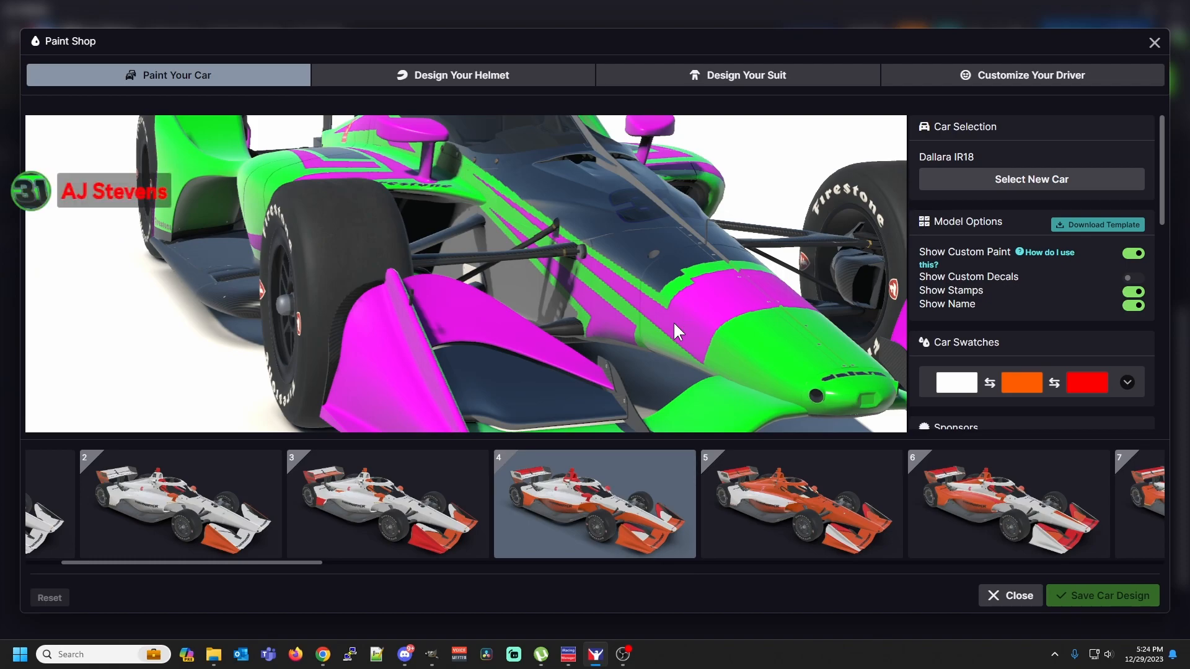
{"action": "scroll", "coordinate": [673, 321], "scroll_direction": "down", "scroll_amount": 3}
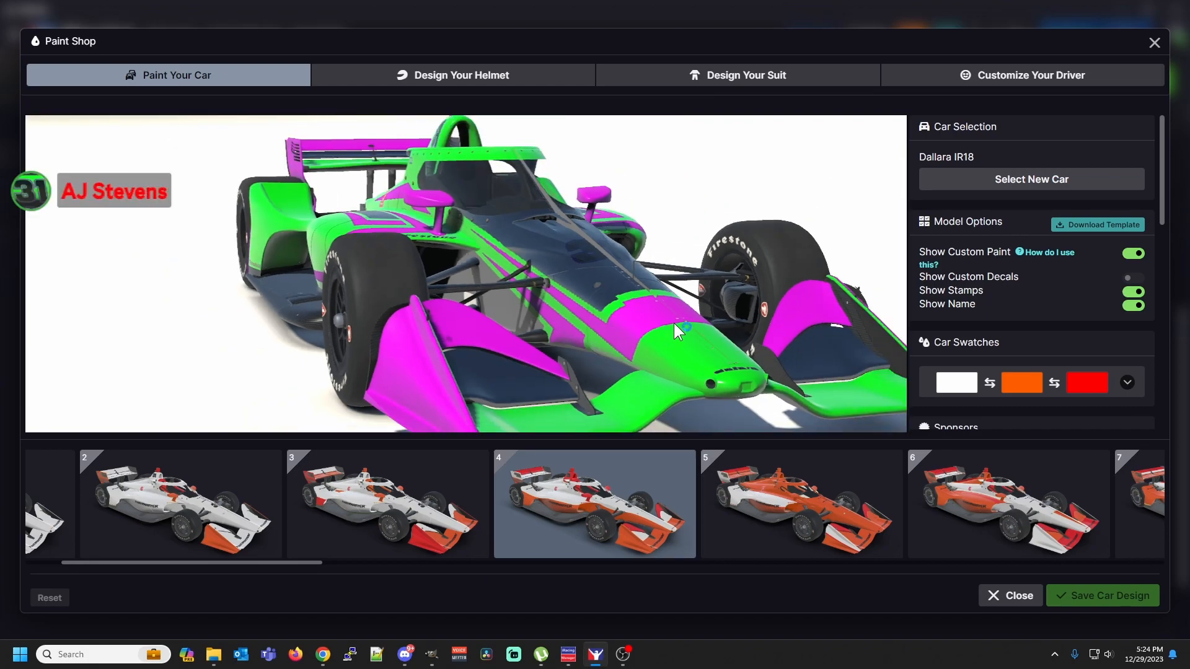
{"action": "left_click_drag", "start_coordinate": [674, 322], "coordinate": [683, 291]}
{"action": "scroll", "coordinate": [681, 289], "scroll_direction": "down", "scroll_amount": 5}
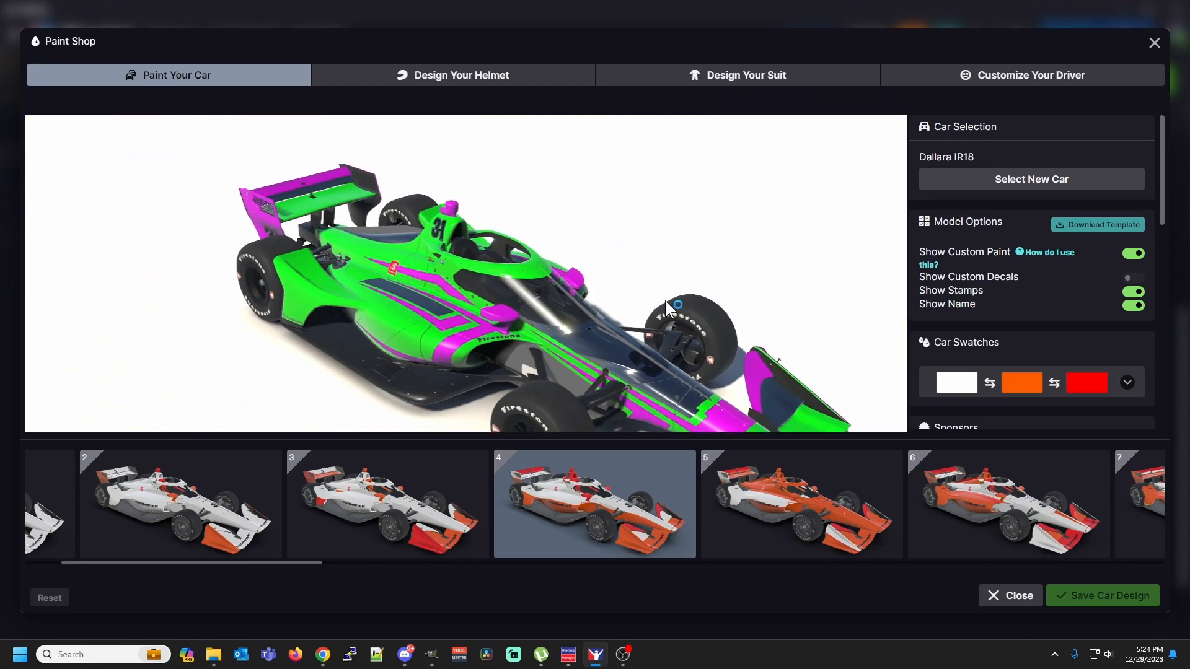
{"action": "left_click_drag", "start_coordinate": [619, 373], "coordinate": [622, 328]}
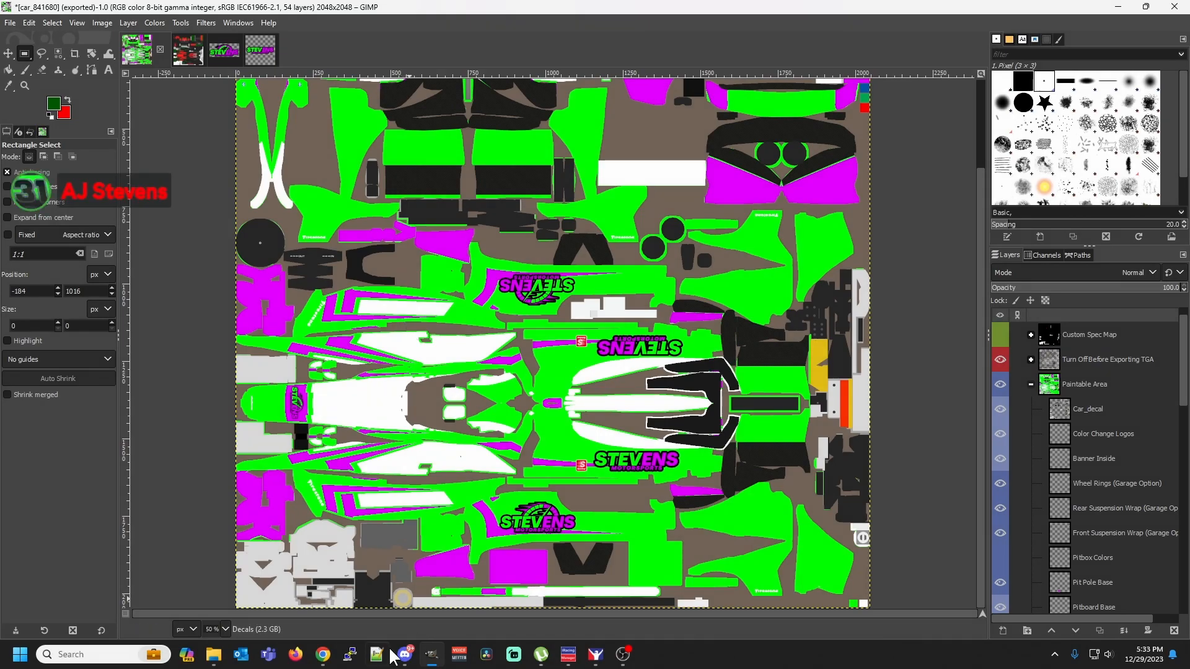
Copy the Decals layer from the car paint template and paste it into the spec map's Green Channel Roughness group
{"action": "scroll", "coordinate": [1096, 428], "scroll_direction": "down", "scroll_amount": 3}
{"action": "left_click", "coordinate": [1098, 528]}
{"action": "scroll", "coordinate": [1098, 528], "scroll_direction": "down", "scroll_amount": 1}
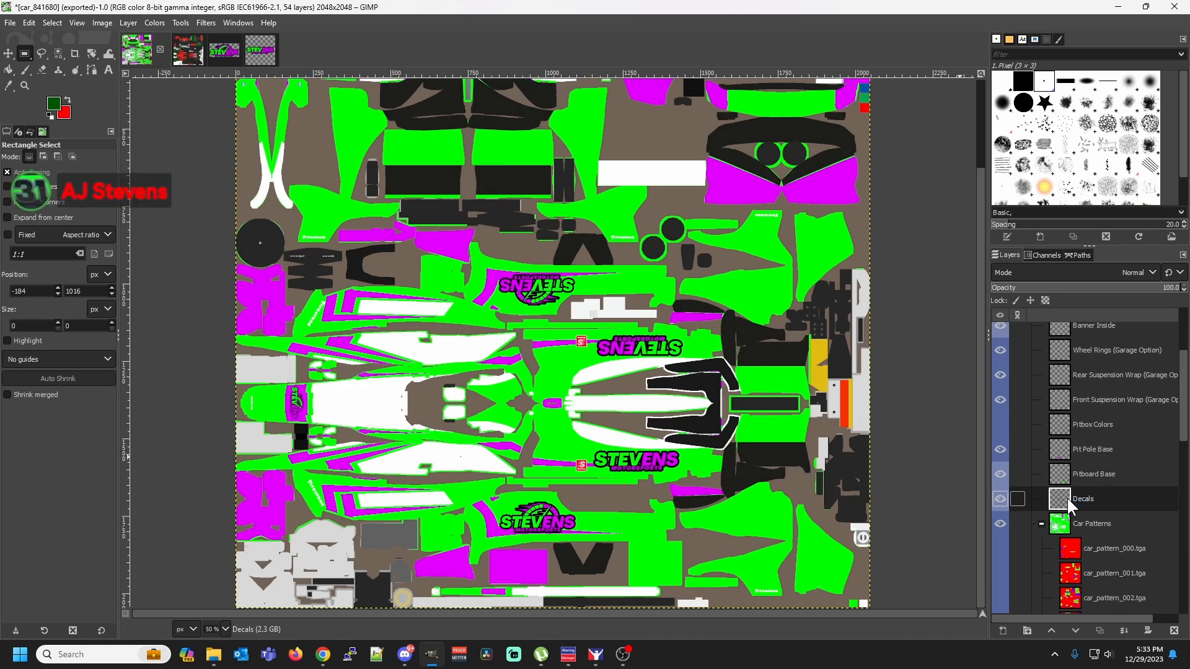
{"action": "left_click", "coordinate": [189, 54]}
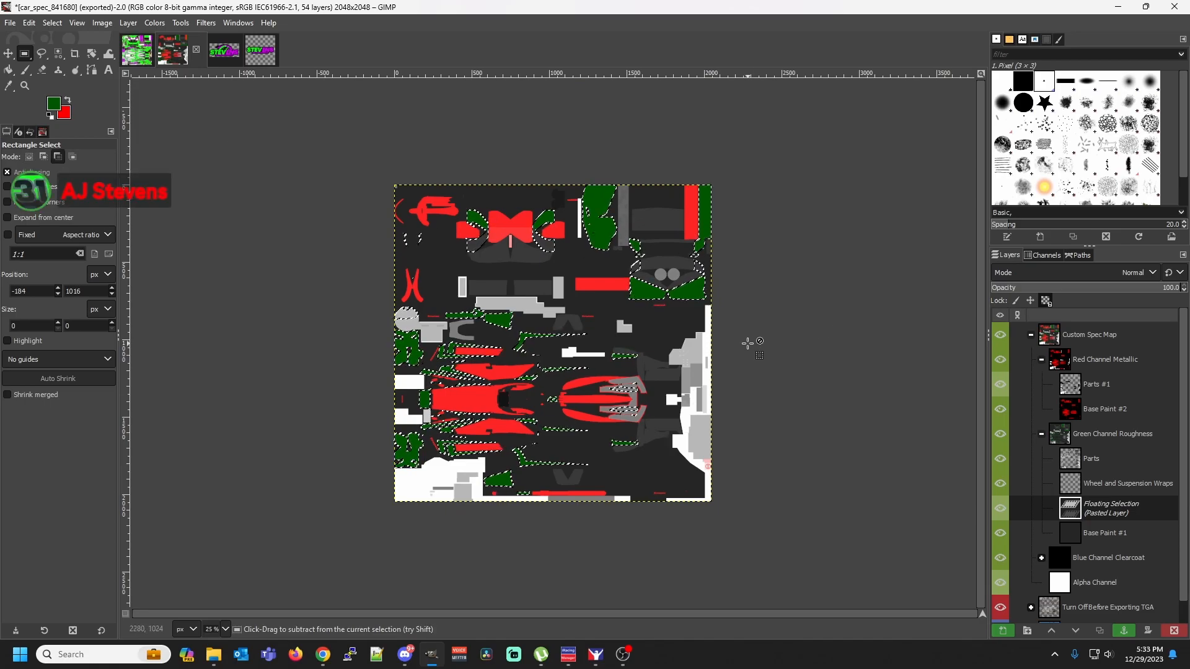
{"action": "key", "text": "ctrl+v"}
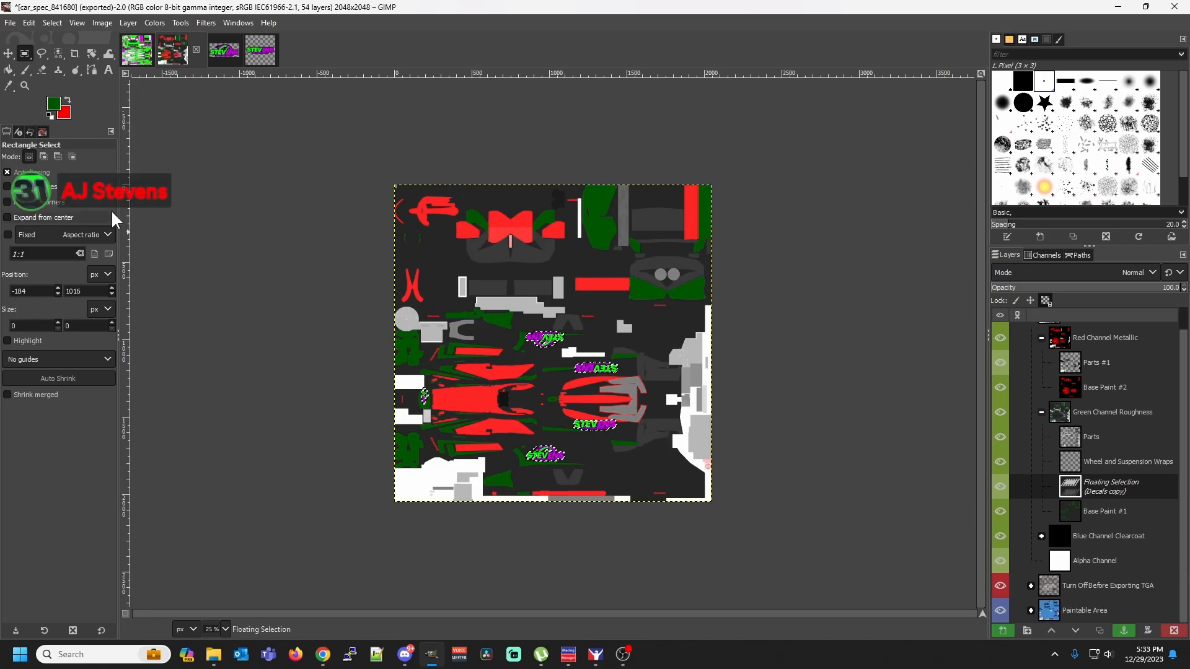
Choose the Bucket Fill tool and set the foreground color to black 000000
{"action": "left_click", "coordinate": [10, 71]}
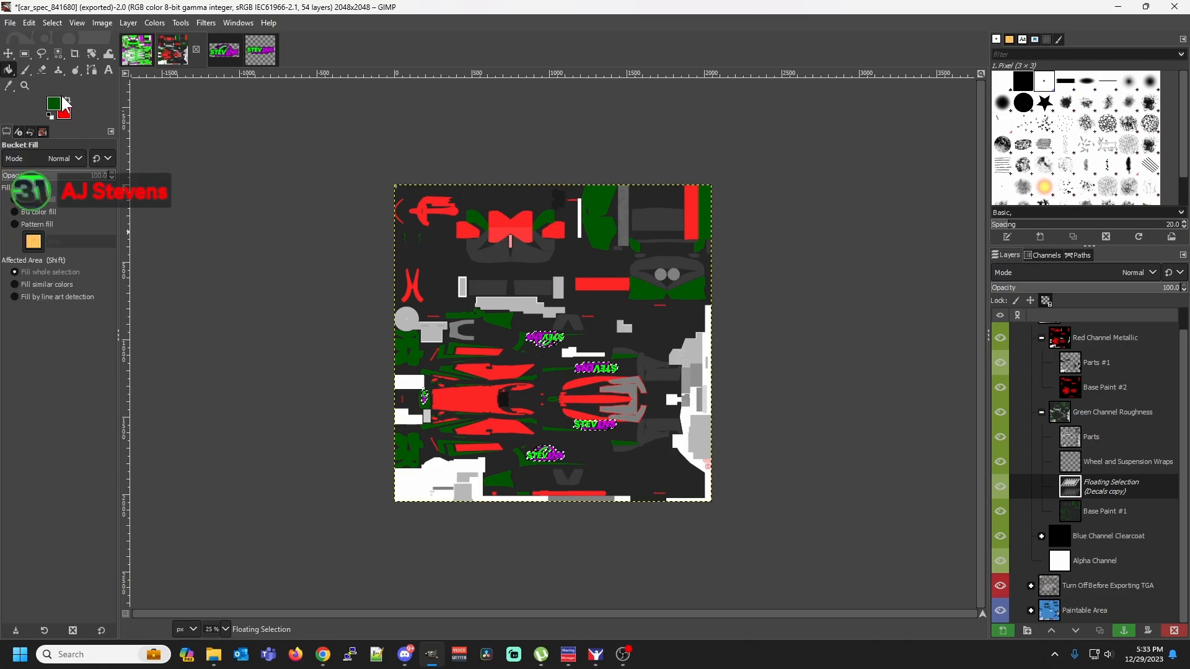
{"action": "left_click", "coordinate": [54, 103]}
{"action": "left_click", "coordinate": [240, 174]}
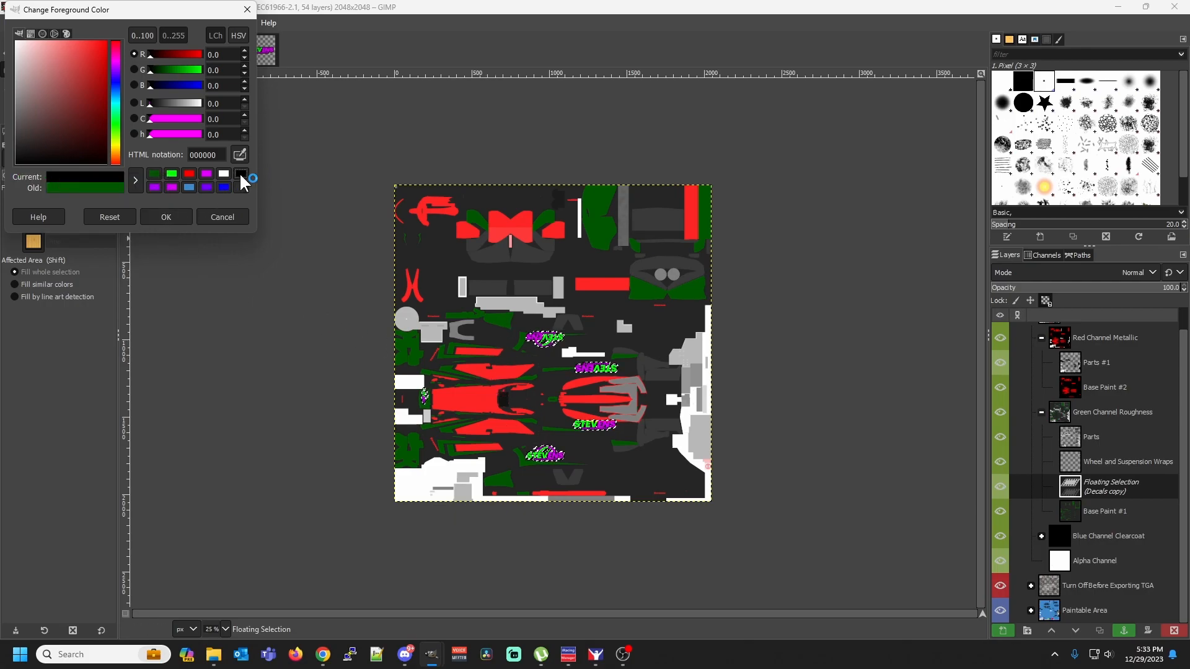
{"action": "left_click", "coordinate": [165, 216]}
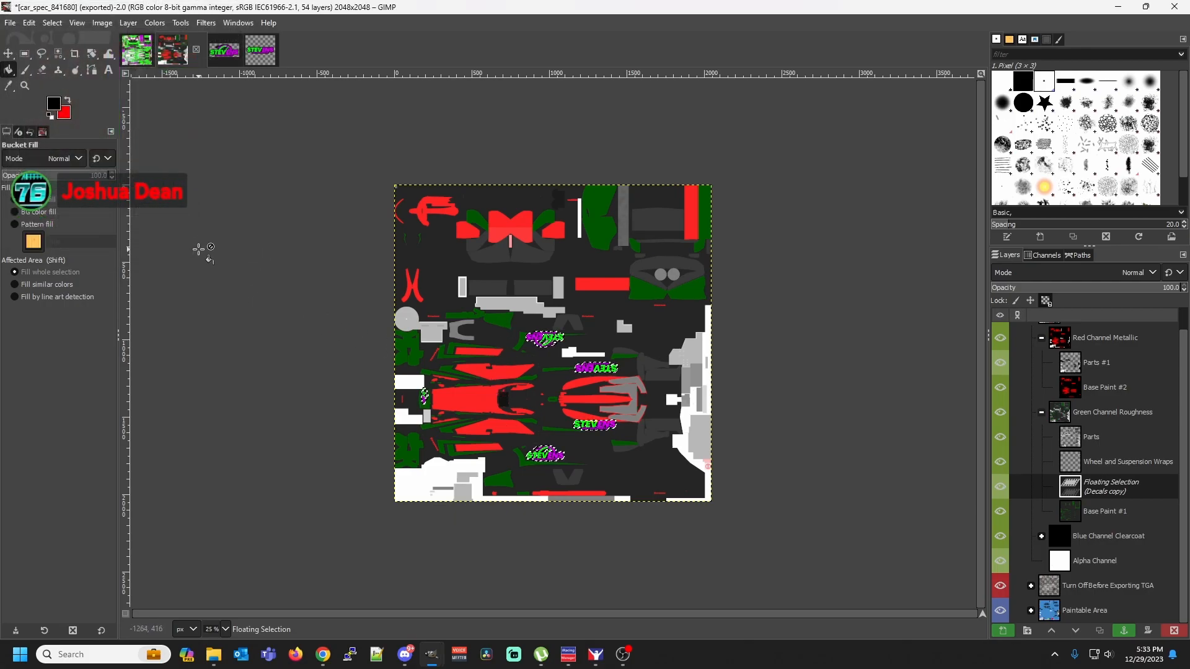
Undo the decal paste and paste the copied decals in place in the spec map instead
{"action": "left_click", "coordinate": [28, 21]}
{"action": "left_click", "coordinate": [32, 37]}
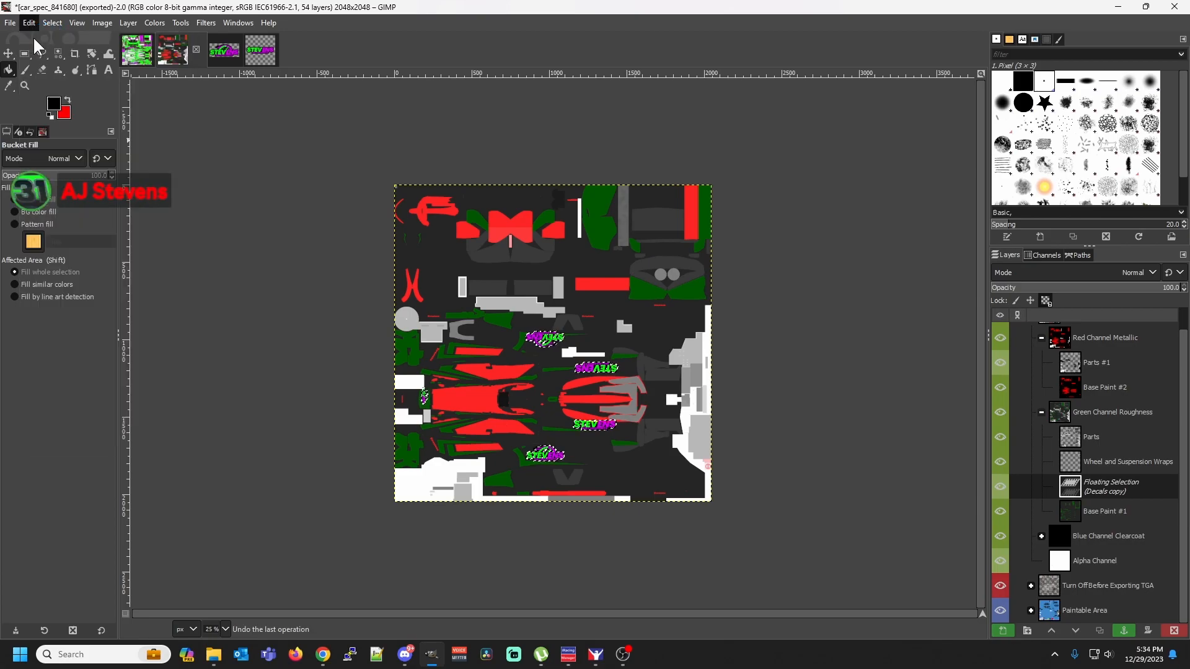
{"action": "right_click", "coordinate": [579, 345]}
{"action": "mouse_move", "coordinate": [656, 377]}
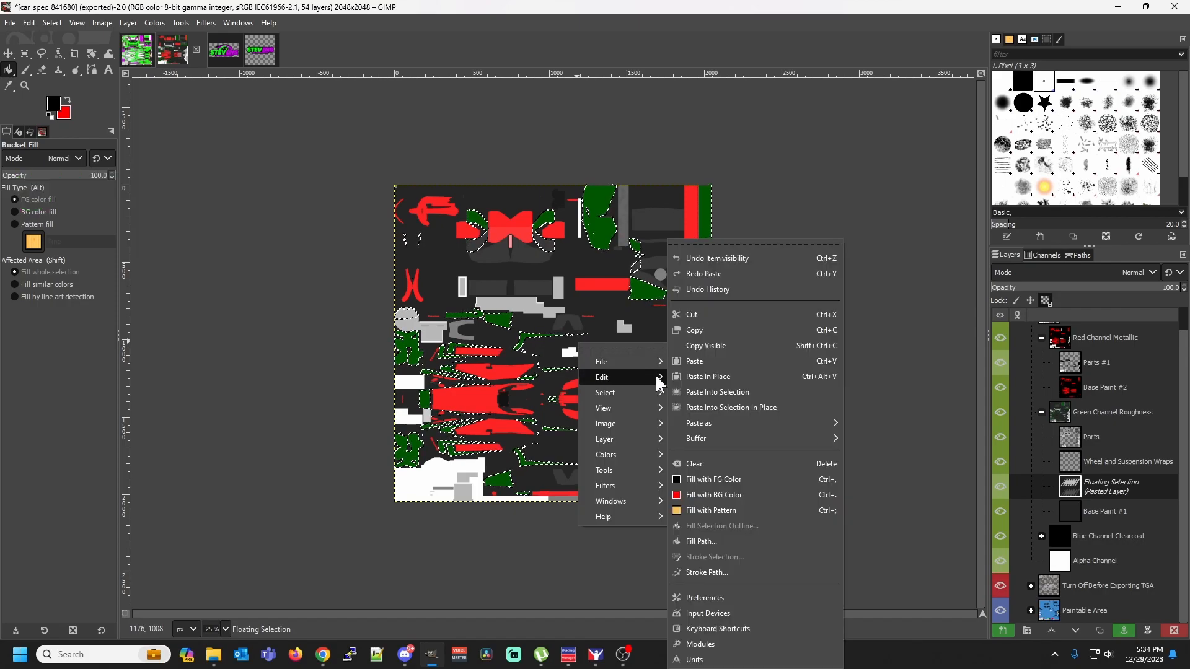
{"action": "left_click", "coordinate": [725, 376]}
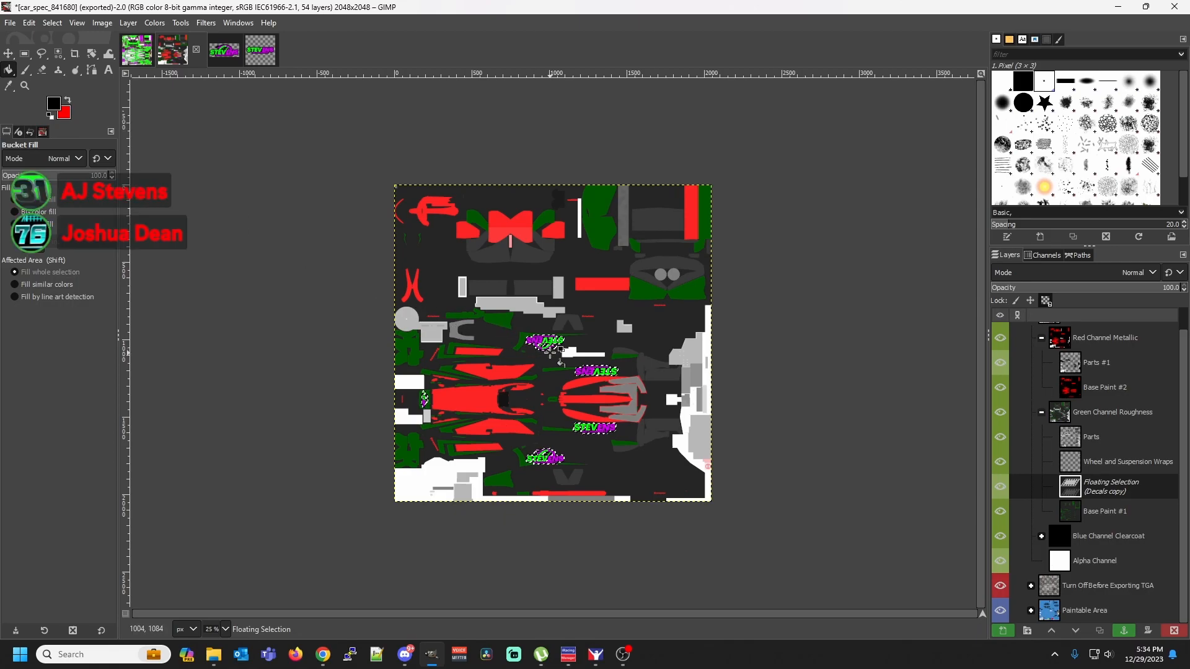
Bucket-fill the pasted decals with black in the Green Channel Roughness group
{"action": "left_click", "coordinate": [601, 368]}
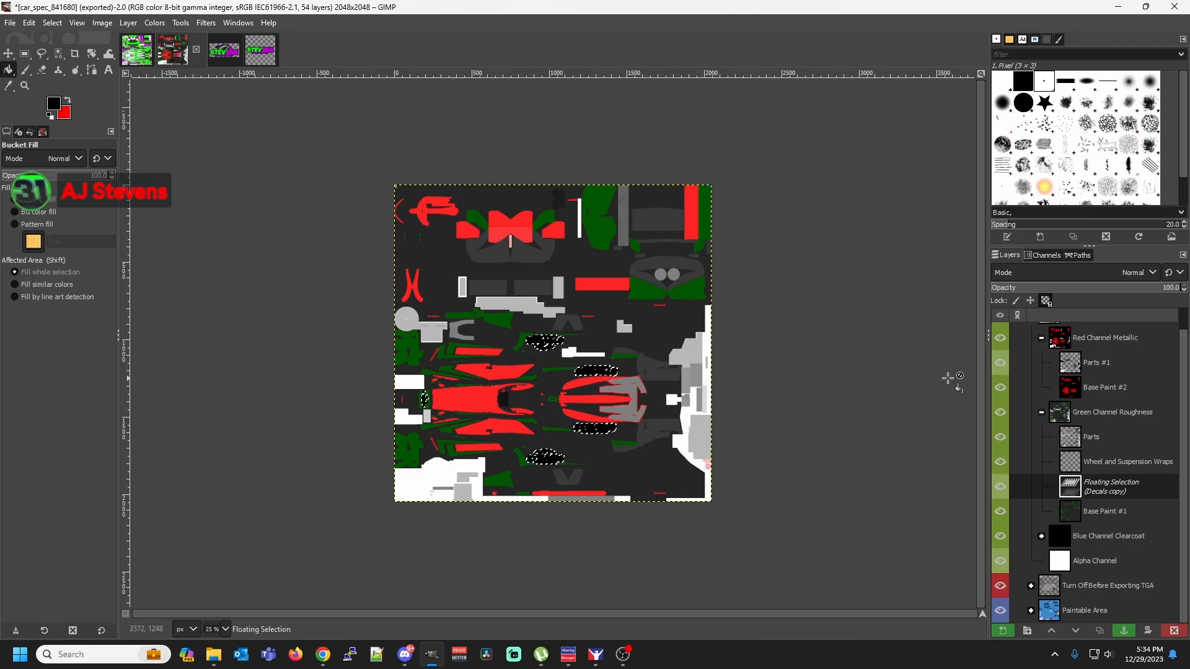
{"action": "left_click", "coordinate": [1073, 385]}
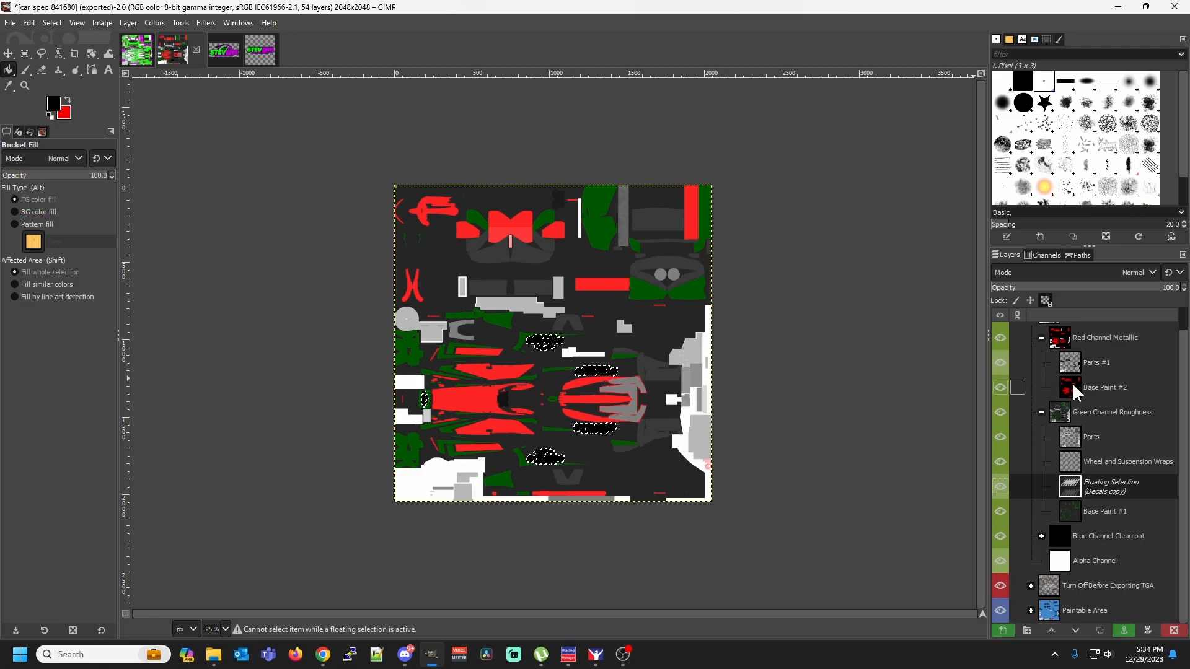
Anchor the black decals in the Green Channel Roughness group and make Base Paint #2 in Red Channel Metallic the active layer
{"action": "left_click", "coordinate": [25, 61]}
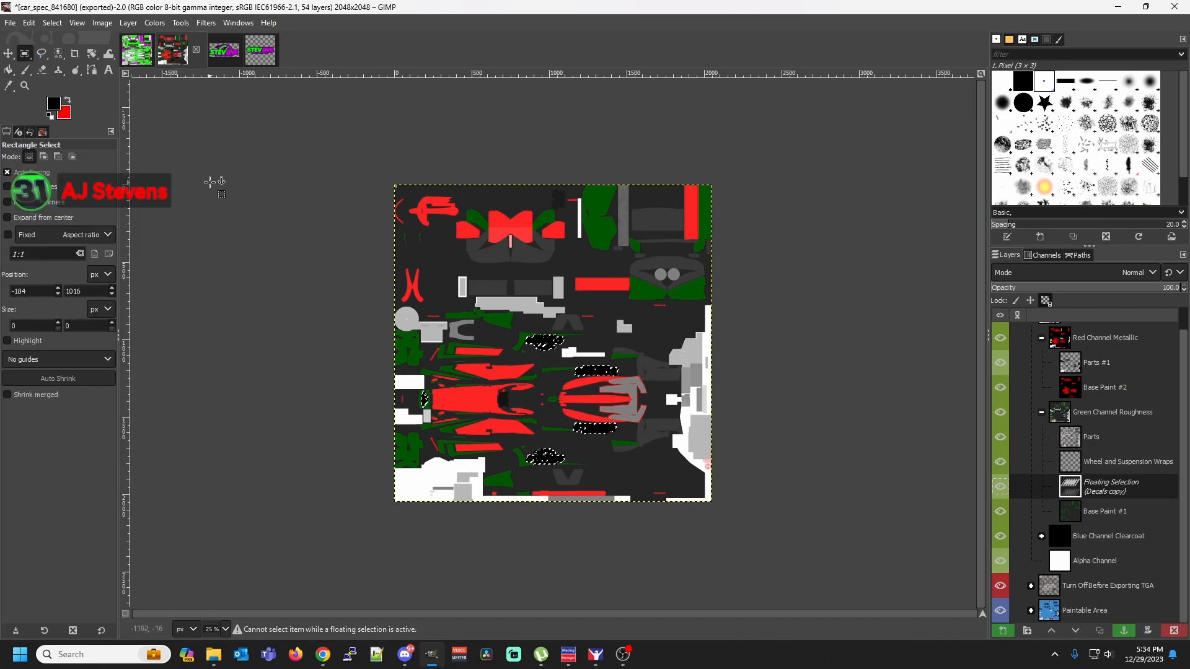
{"action": "left_click", "coordinate": [211, 182]}
{"action": "left_click", "coordinate": [1076, 412]}
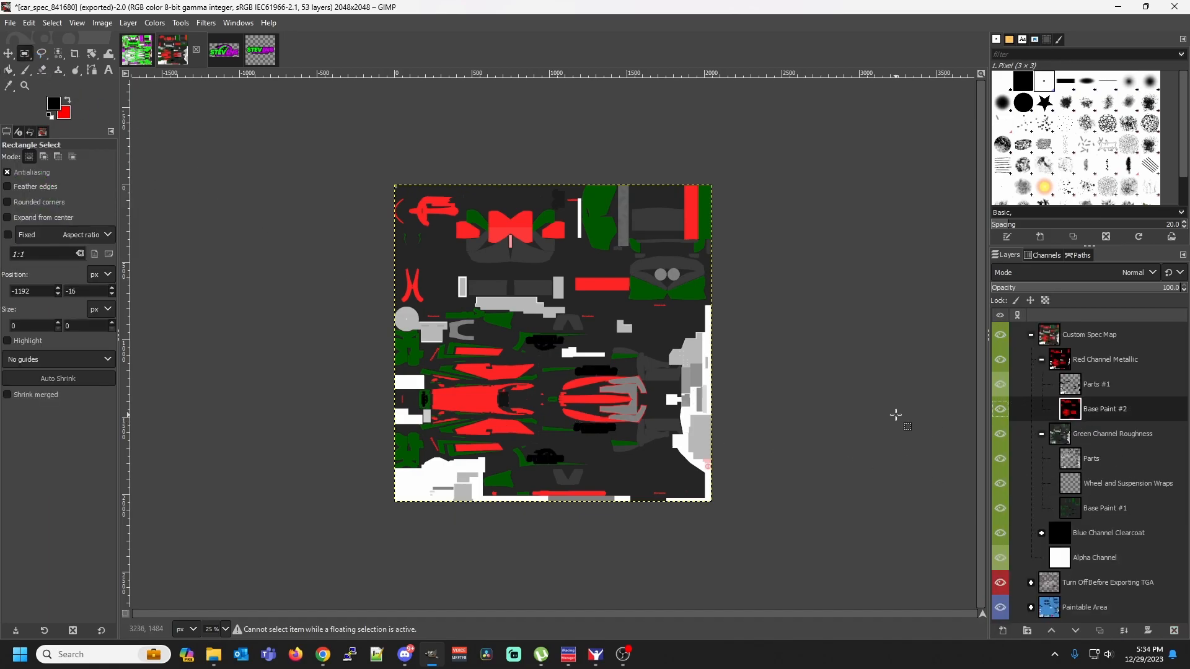
{"action": "key", "text": "ctrl+v"}
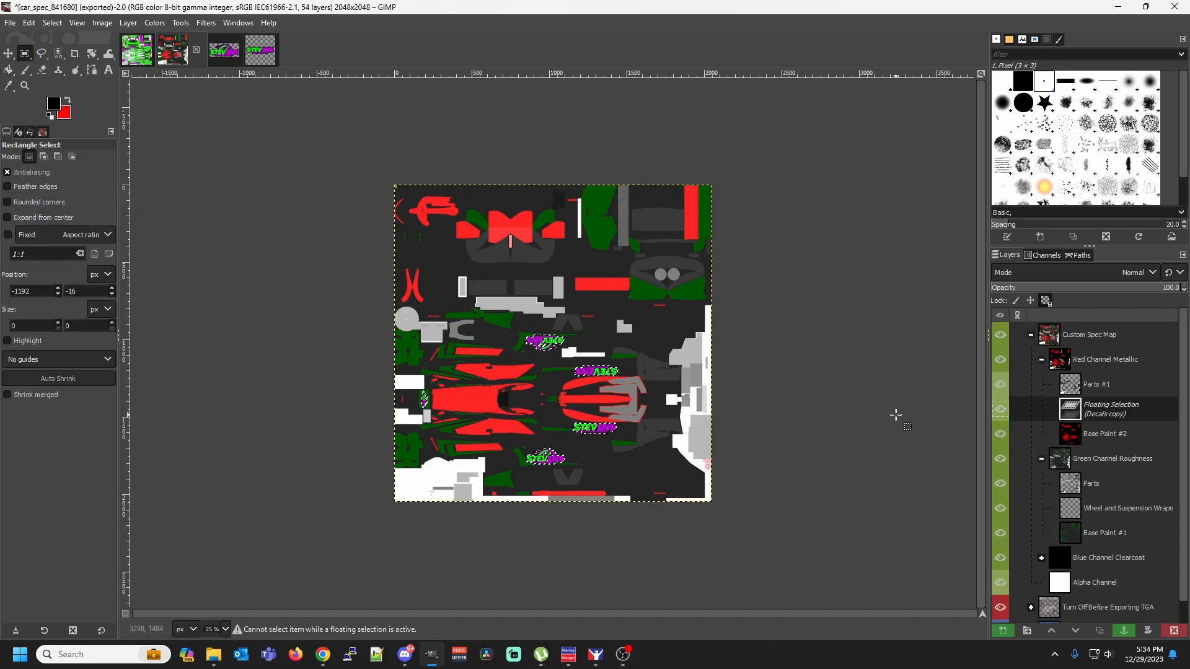
{"action": "left_click", "coordinate": [29, 22]}
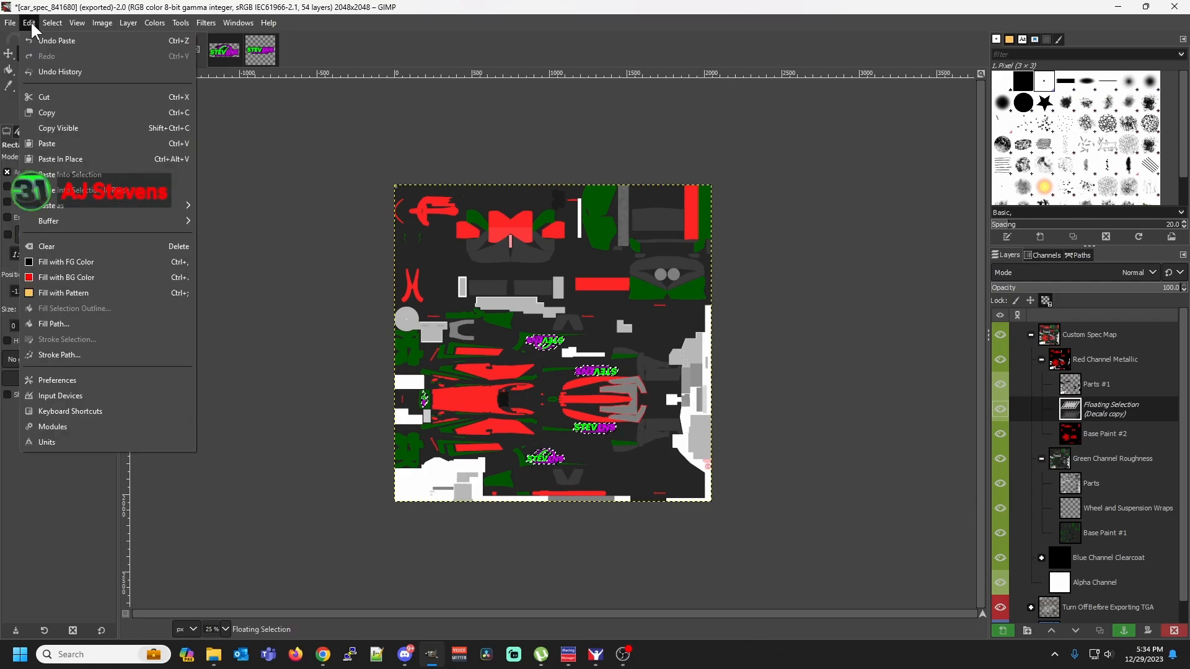
{"action": "left_click", "coordinate": [41, 40]}
Paste the copied decals in place above Base Paint #2 in the Red Channel Metallic group and bucket-fill them with black
{"action": "right_click", "coordinate": [478, 290]}
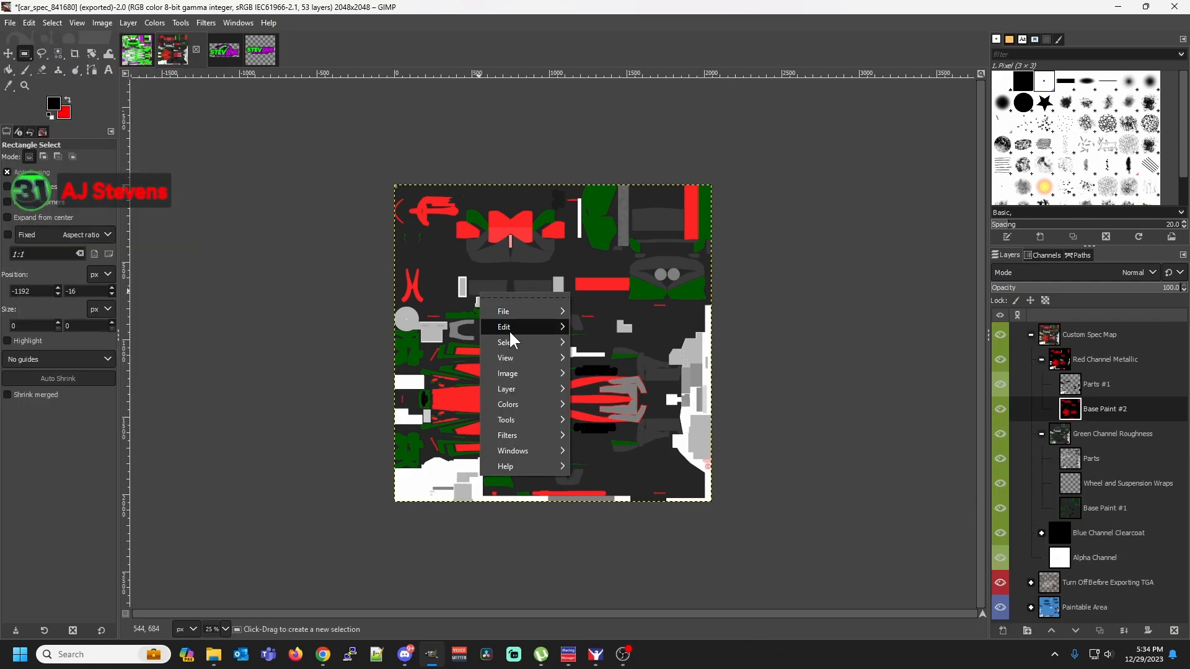
{"action": "mouse_move", "coordinate": [508, 329]}
{"action": "left_click", "coordinate": [644, 376]}
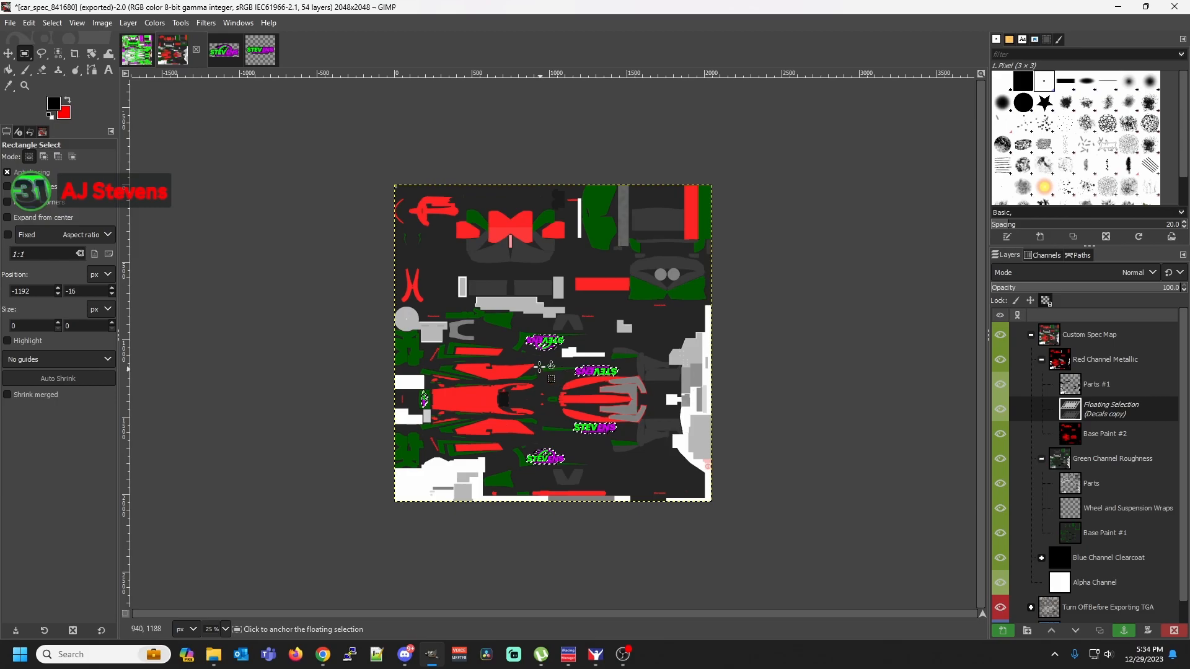
{"action": "left_click", "coordinate": [9, 69]}
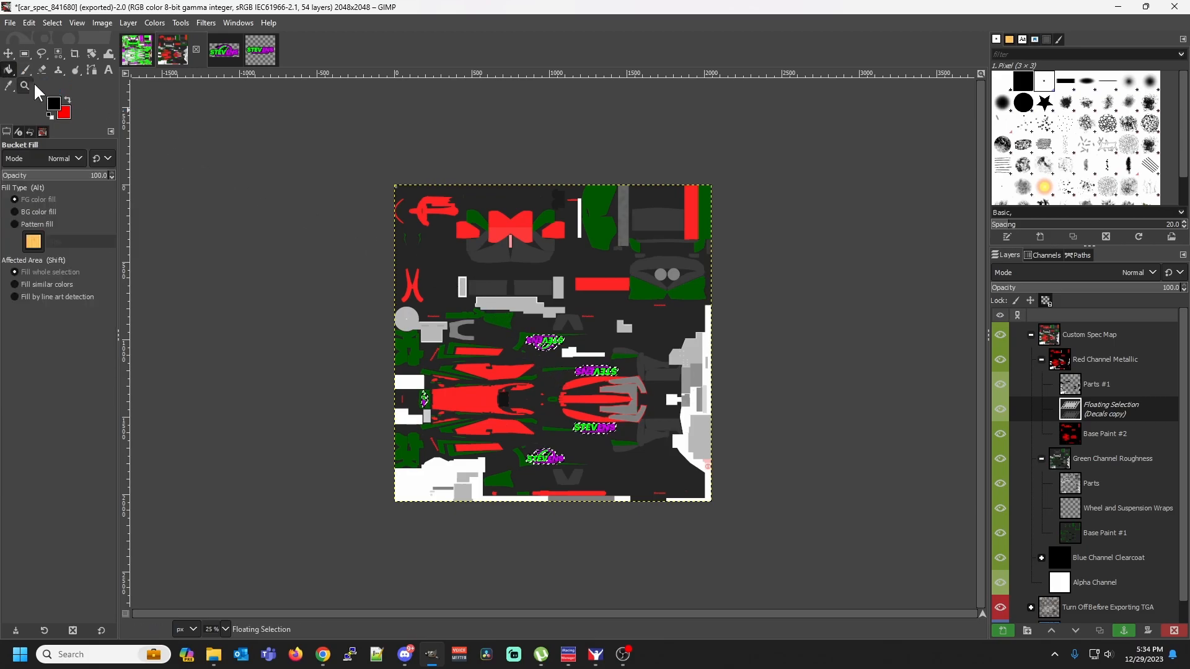
{"action": "left_click", "coordinate": [550, 341]}
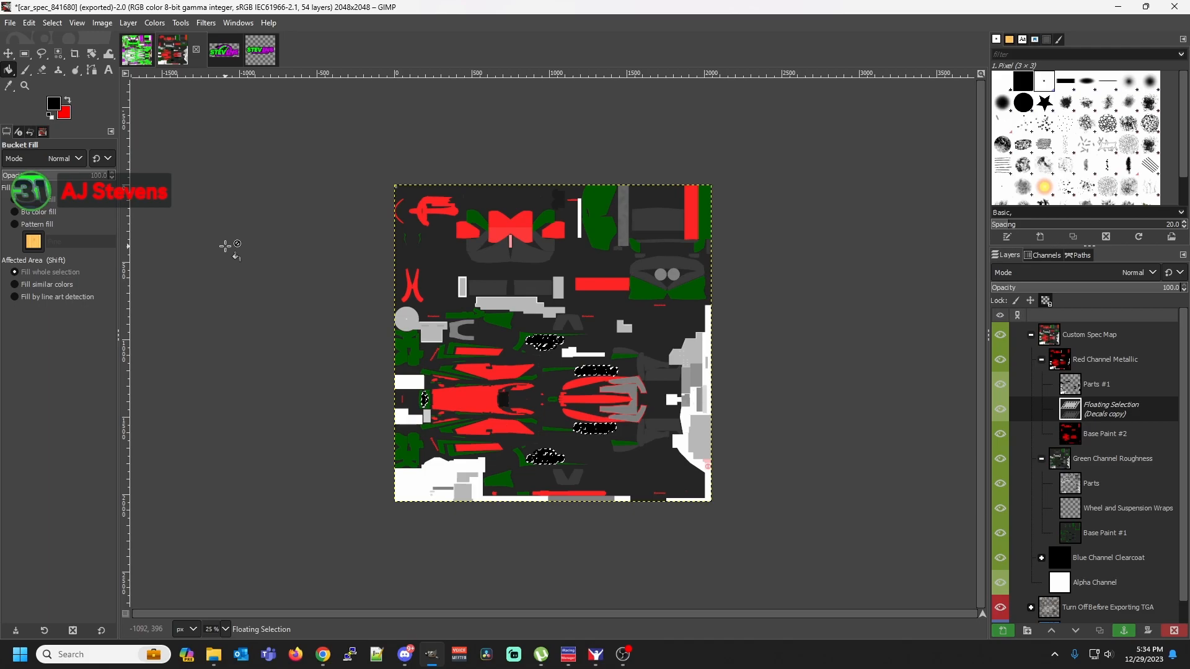
Export the spec map and the car paint template over their existing TGA files
{"action": "left_click", "coordinate": [10, 23]}
{"action": "left_click", "coordinate": [87, 215]}
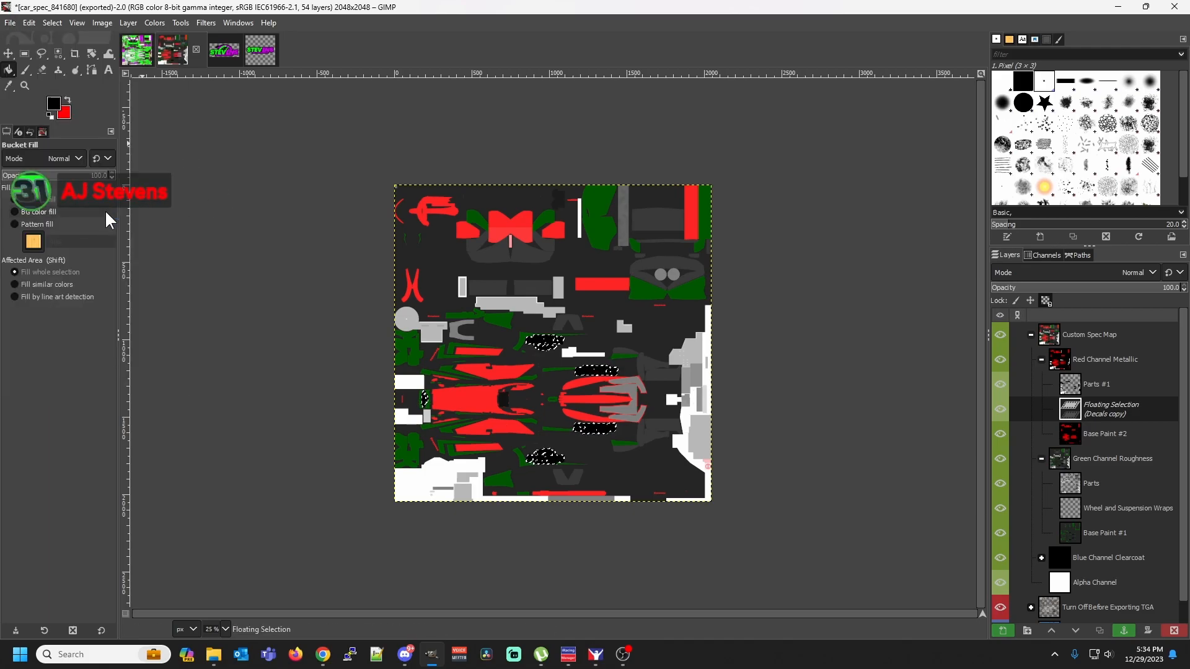
{"action": "left_click", "coordinate": [147, 56]}
{"action": "left_click", "coordinate": [10, 22]}
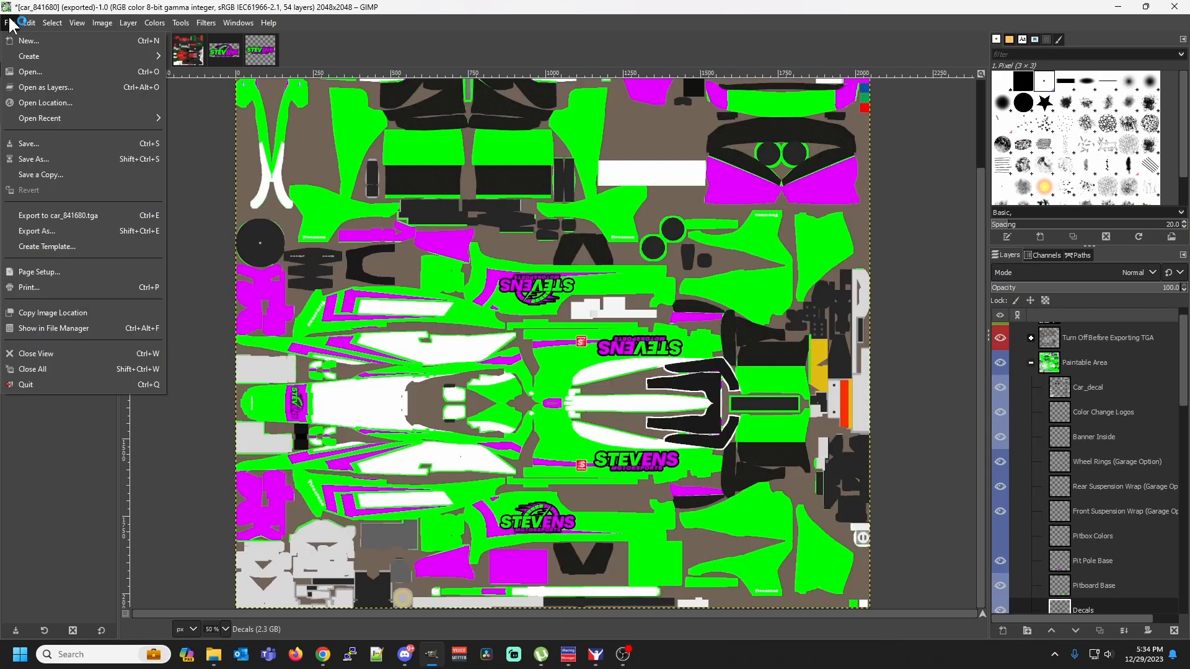
{"action": "left_click", "coordinate": [44, 216]}
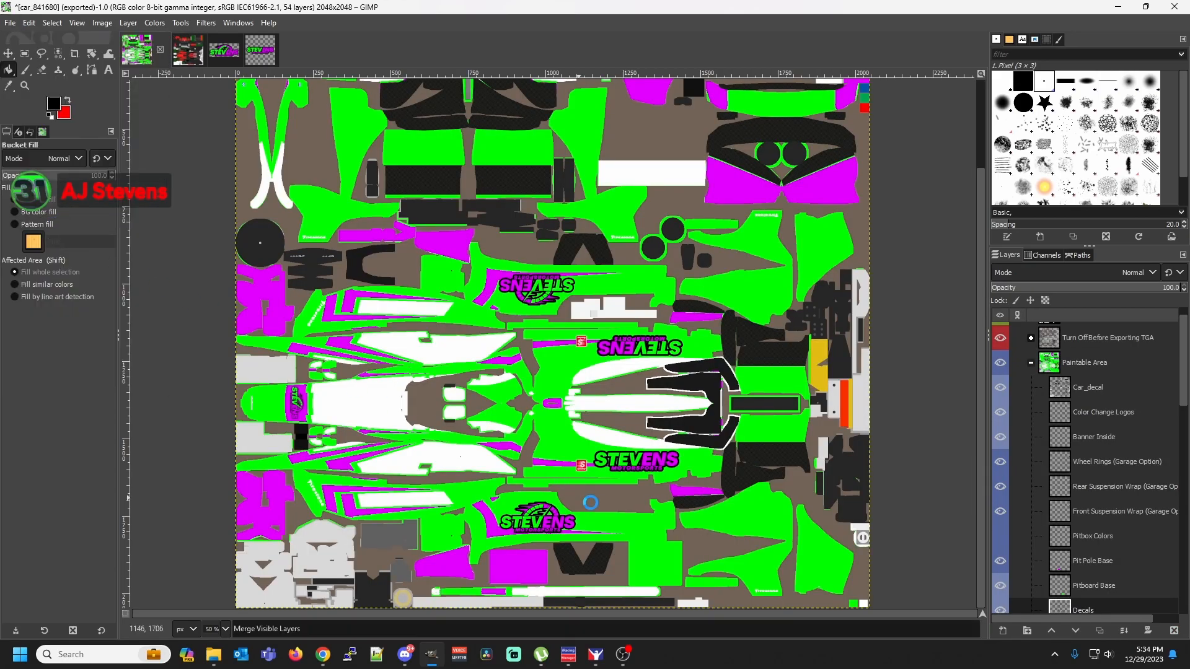
Switch to iRacing and examine the decals and paint finish on the Dallara IR18 from the side, rear and front
{"action": "left_click", "coordinate": [596, 655]}
{"action": "left_click_drag", "start_coordinate": [425, 310], "coordinate": [612, 297]}
{"action": "scroll", "coordinate": [366, 292], "scroll_direction": "up", "scroll_amount": 5}
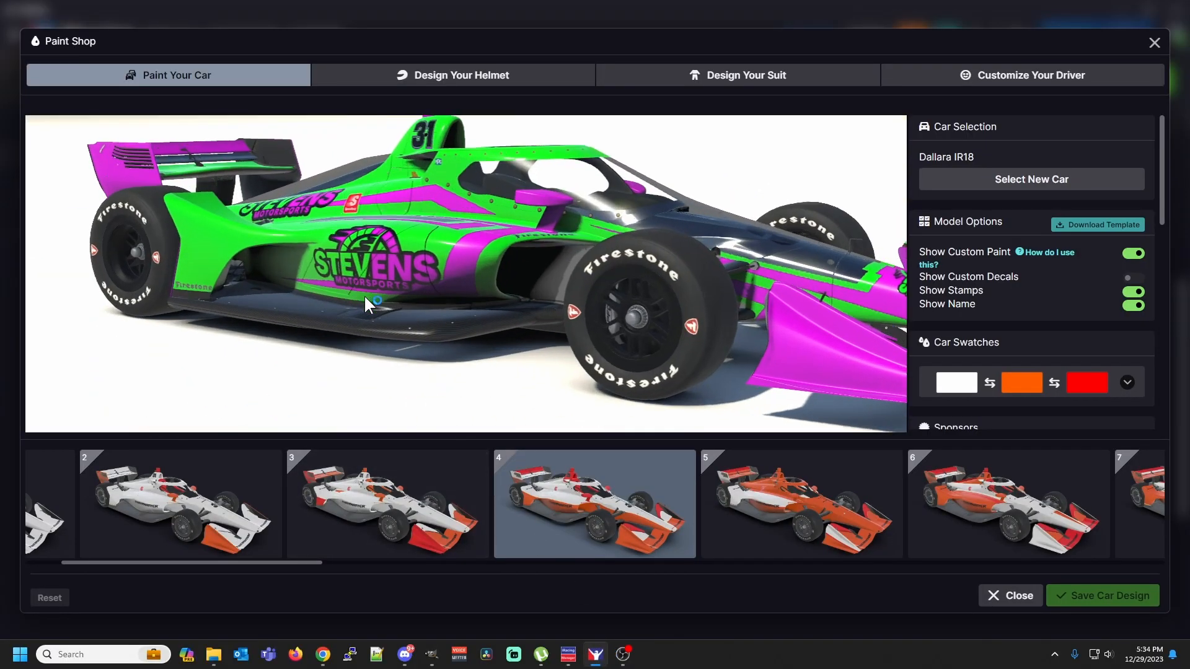
{"action": "scroll", "coordinate": [329, 199], "scroll_direction": "up", "scroll_amount": 3}
{"action": "mouse_move", "coordinate": [341, 205]}
{"action": "left_mouse_down"}
{"action": "mouse_move", "coordinate": [388, 211]}
{"action": "mouse_move", "coordinate": [364, 208]}
{"action": "left_mouse_up"}
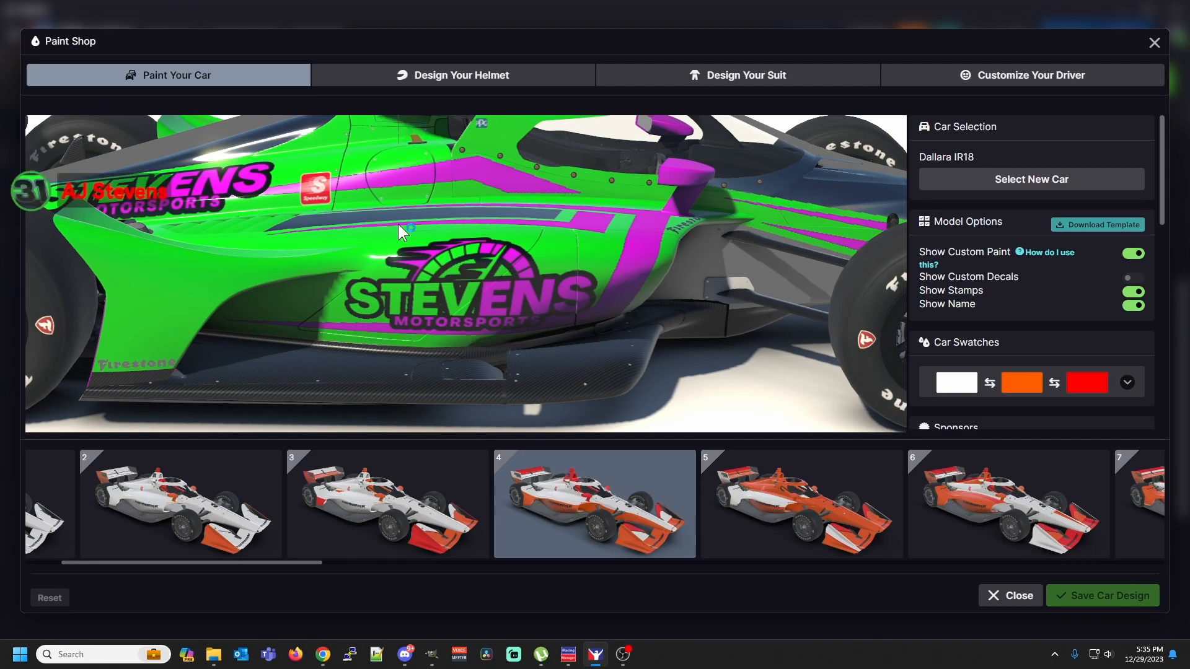
{"action": "left_click_drag", "start_coordinate": [398, 224], "coordinate": [494, 208]}
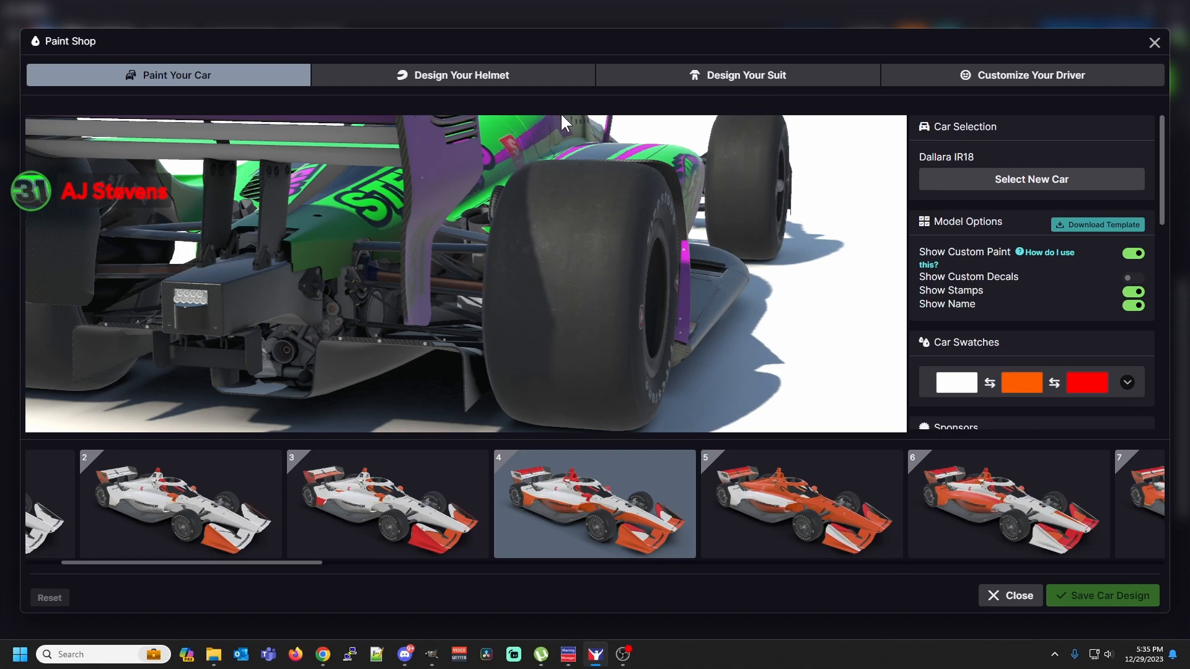
{"action": "left_click_drag", "start_coordinate": [655, 136], "coordinate": [576, 154]}
{"action": "scroll", "coordinate": [578, 163], "scroll_direction": "down", "scroll_amount": 3}
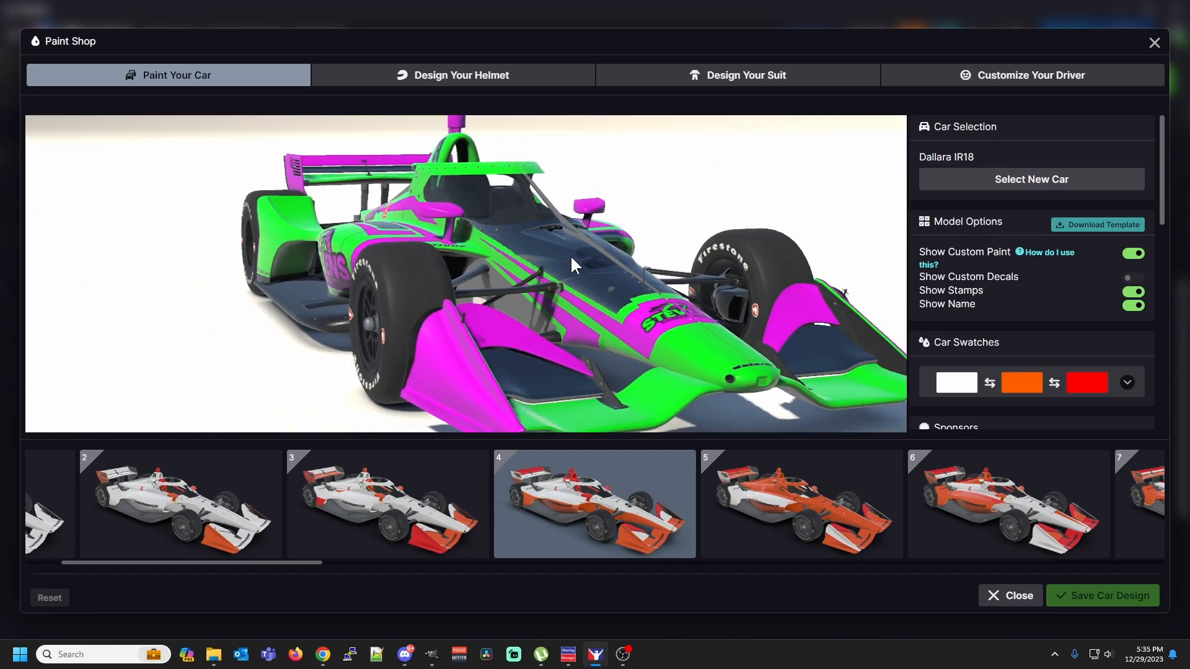
{"action": "scroll", "coordinate": [570, 255], "scroll_direction": "down", "scroll_amount": 2}
{"action": "left_click_drag", "start_coordinate": [557, 268], "coordinate": [643, 247]}
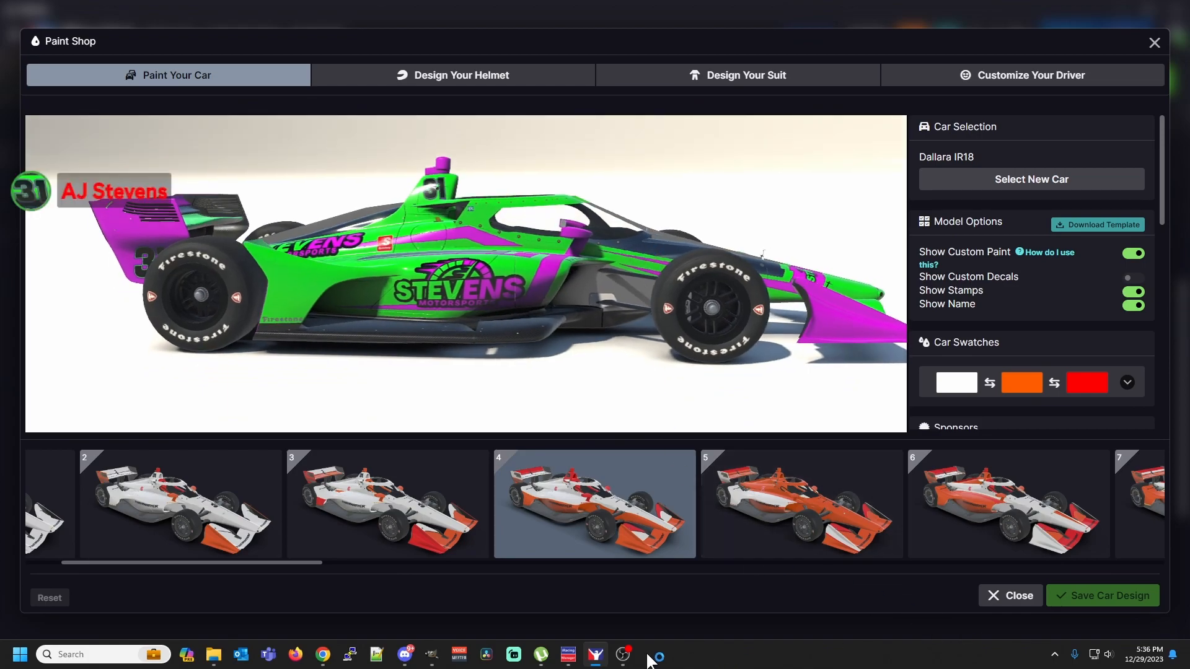
Switch to iRacing Manager, stop the running Trading Paints program, and close the manager
{"action": "left_click", "coordinate": [573, 657]}
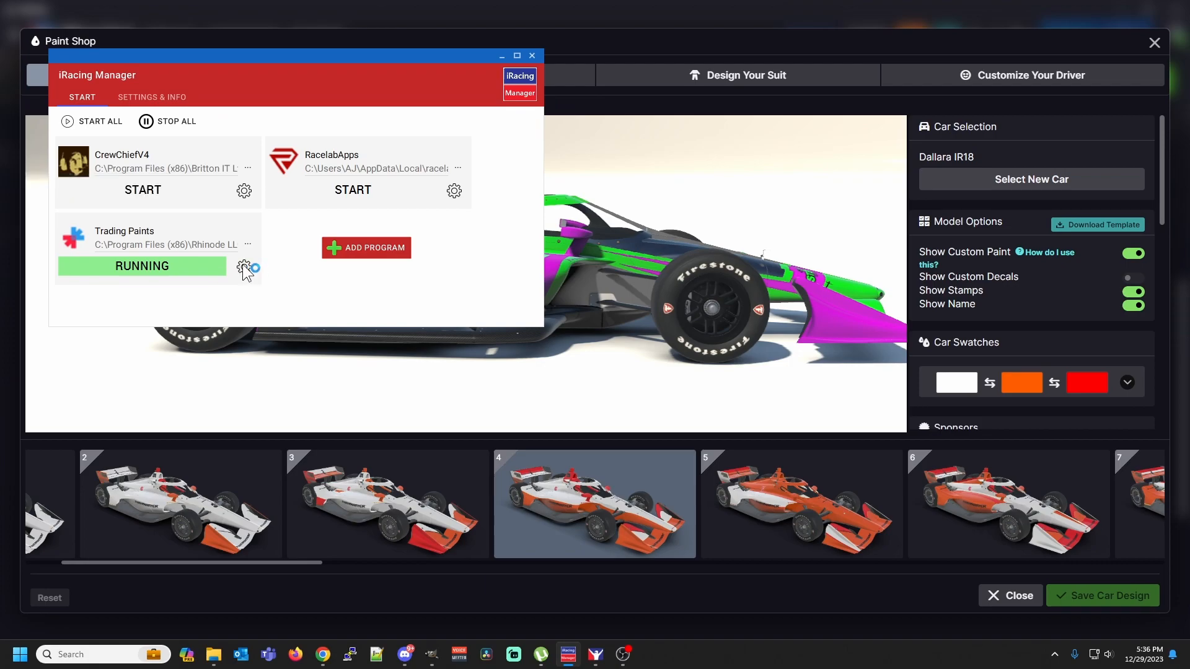
{"action": "left_click", "coordinate": [199, 273]}
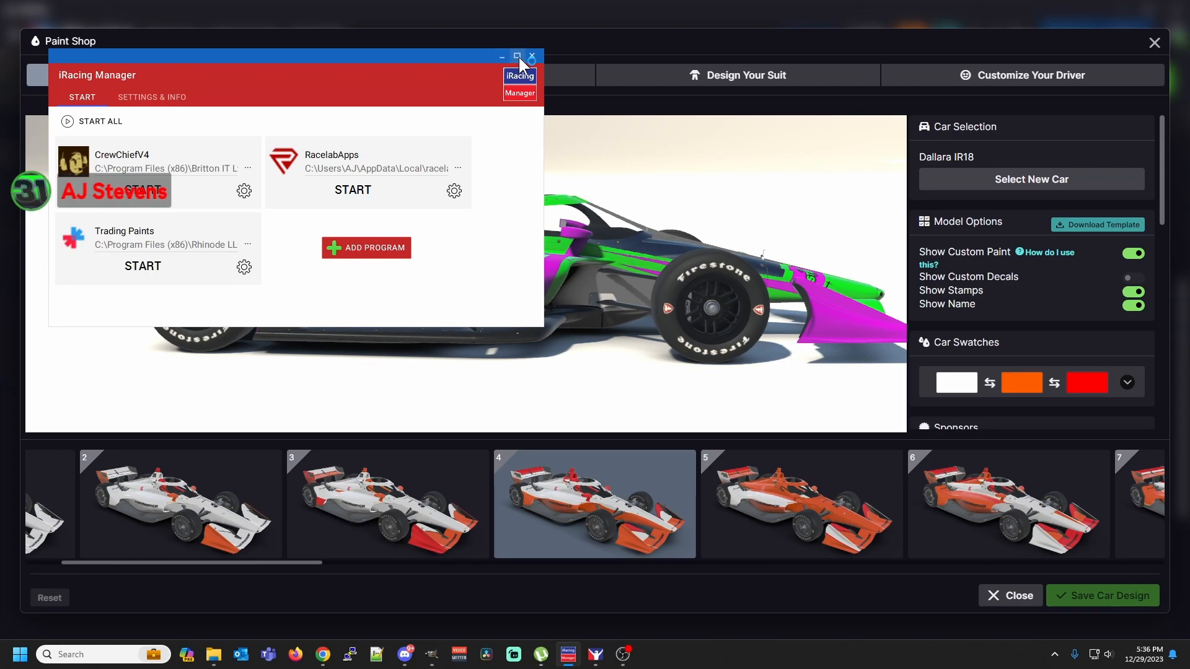
{"action": "left_click", "coordinate": [531, 55]}
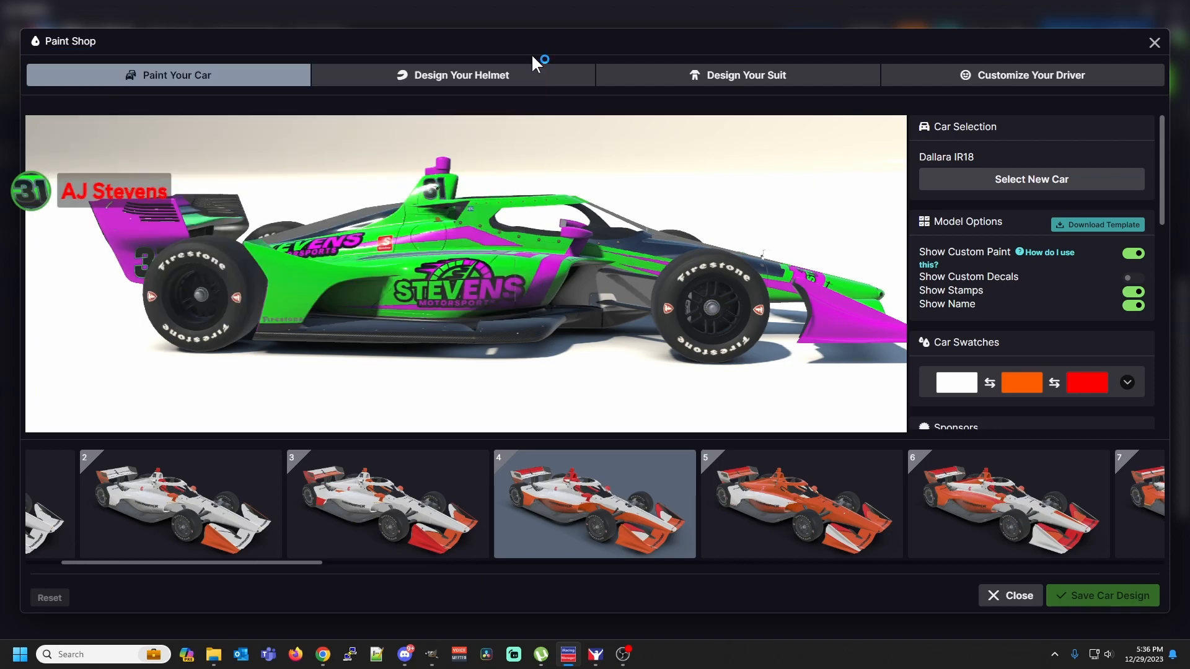
Leave the Paint Shop, launch a test drive of the Dallara IR18 at Talladega Superspeedway, and enter the test session
{"action": "left_click", "coordinate": [1027, 605]}
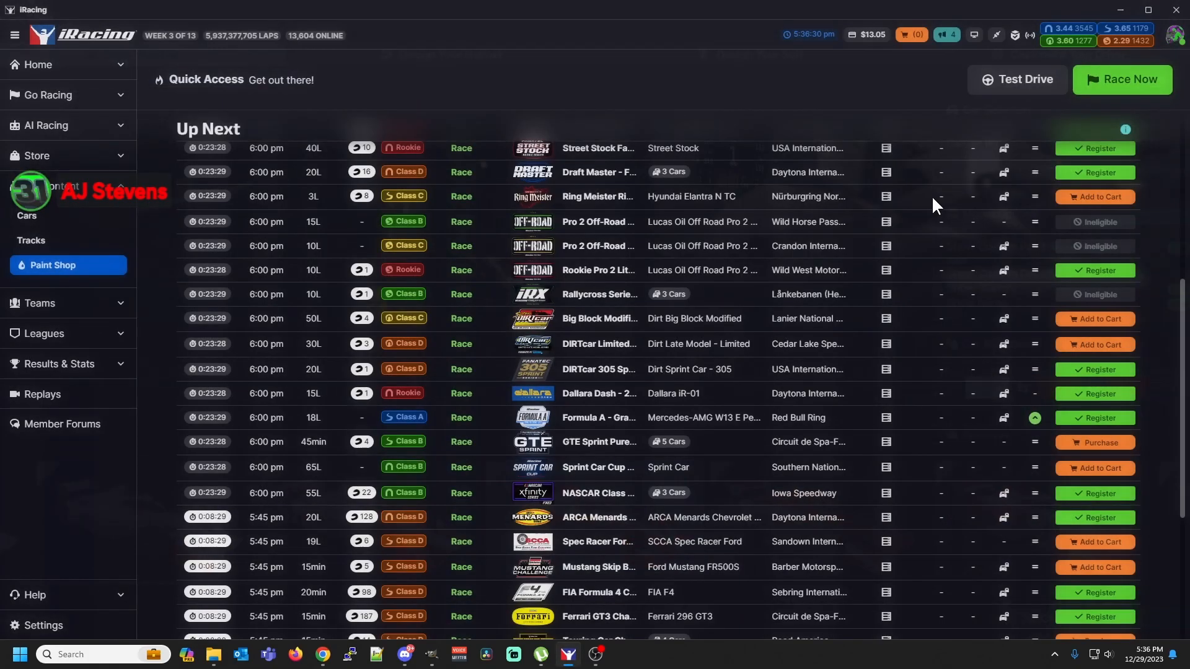
{"action": "left_click", "coordinate": [1017, 80]}
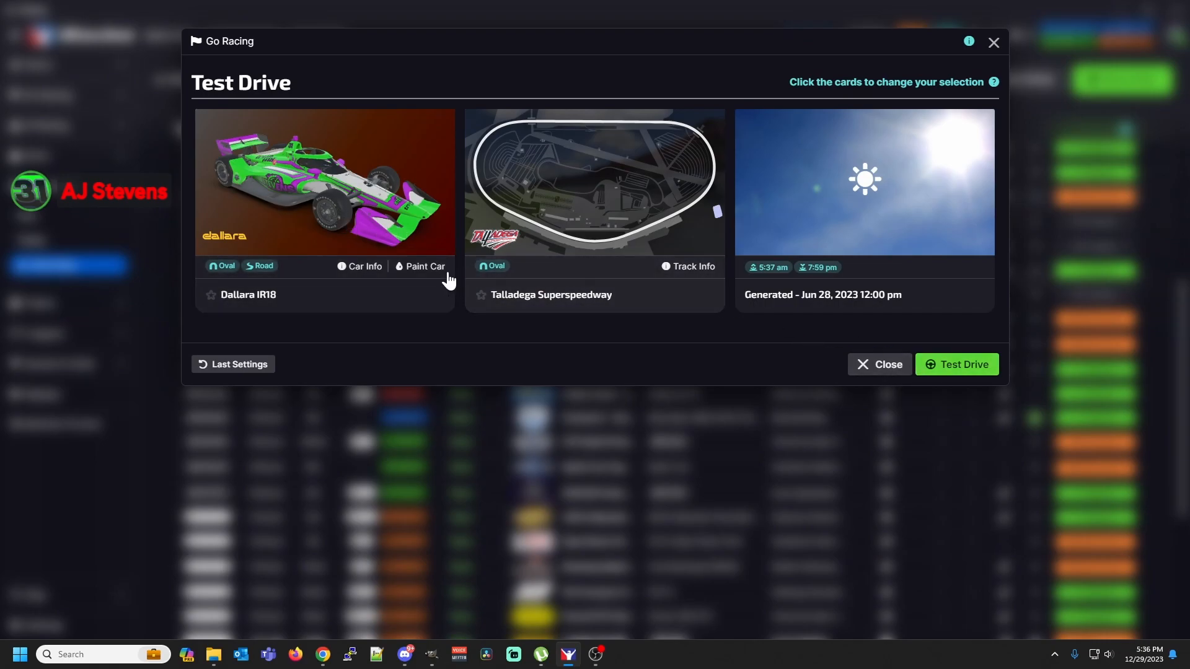
{"action": "left_click", "coordinate": [952, 366]}
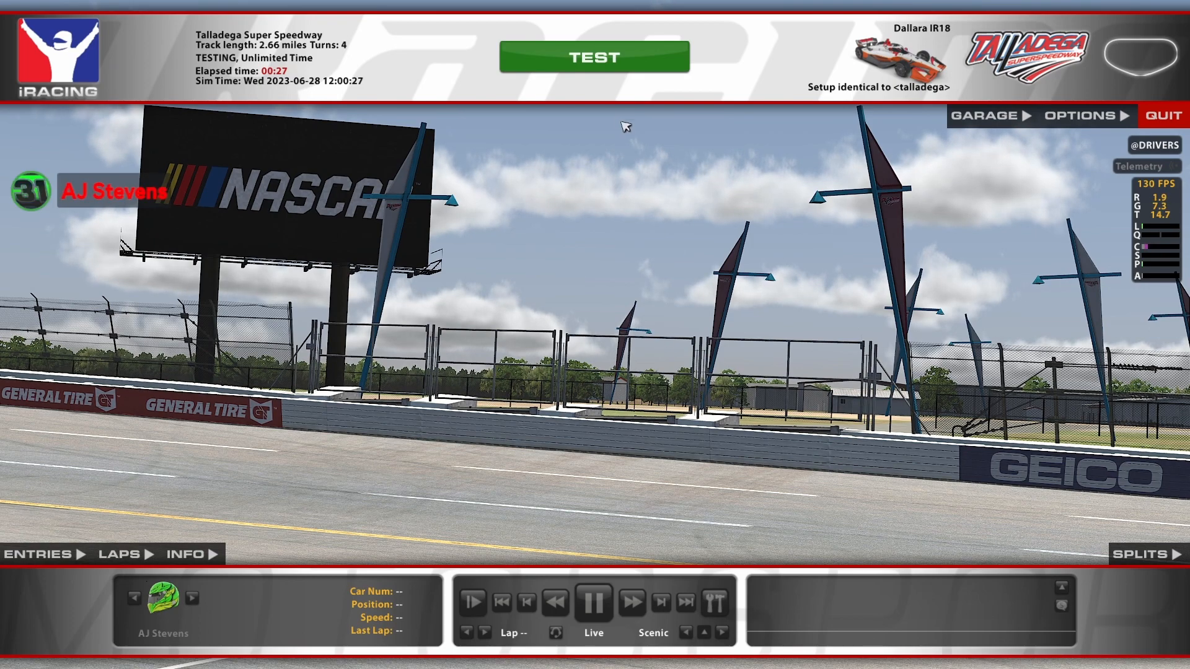
{"action": "left_click", "coordinate": [613, 59]}
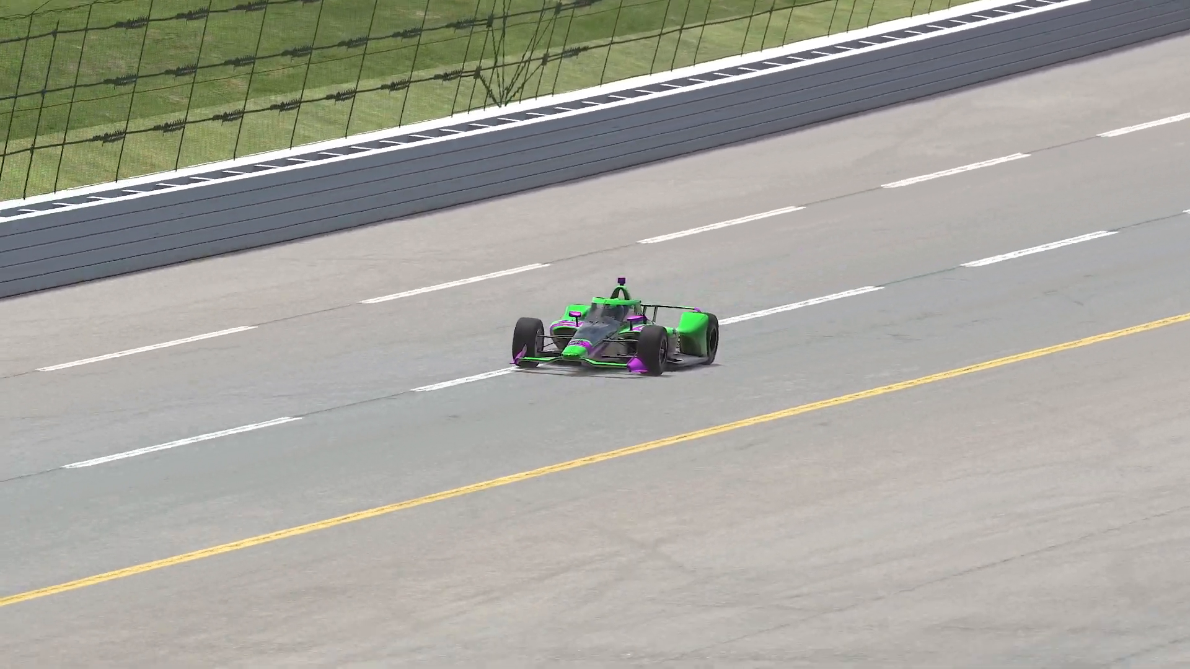
Pause the replay of the car on track and switch the view to the Rear Chase camera
{"action": "mouse_move", "coordinate": [639, 507]}
{"action": "left_click", "coordinate": [594, 601]}
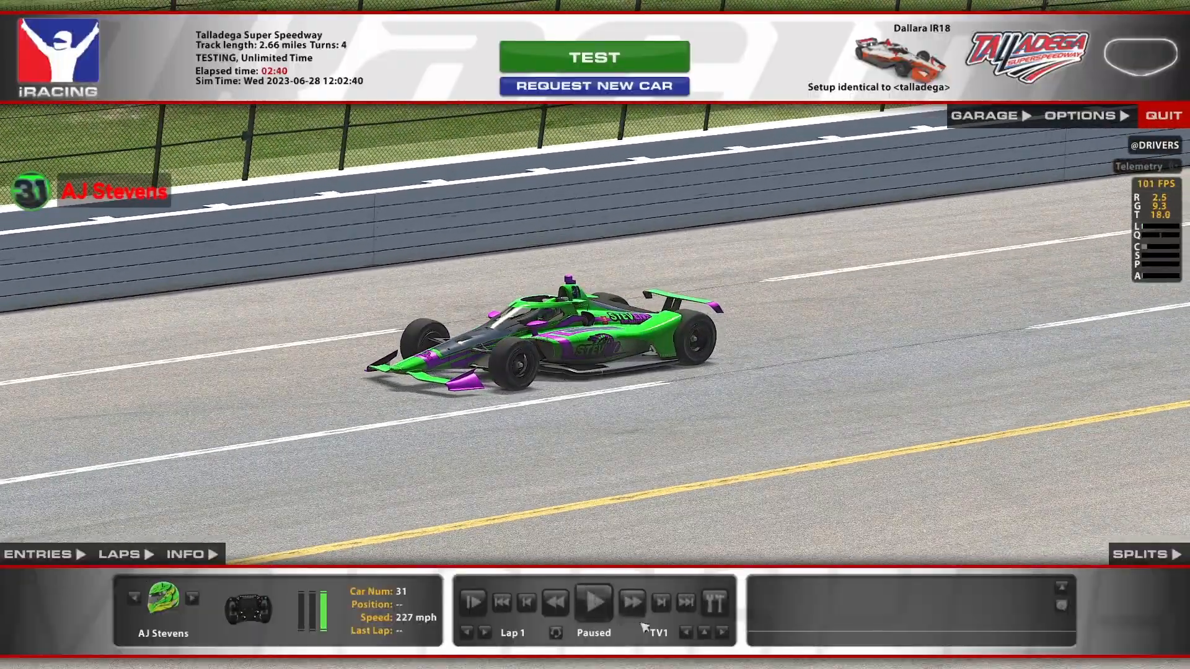
{"action": "left_click", "coordinate": [703, 640]}
{"action": "left_click", "coordinate": [709, 619]}
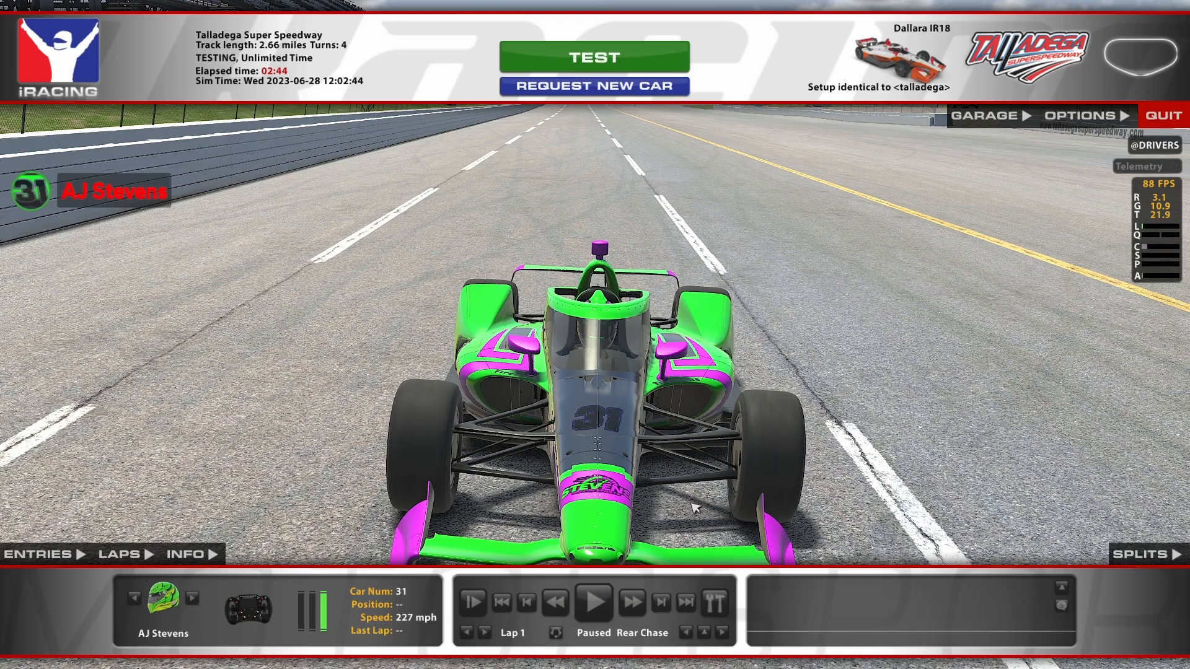
Open the camera editor and swing the Rear Chase camera around the car's front corner to a Y offset of about 3.573
{"action": "key", "text": "ctrl+F12"}
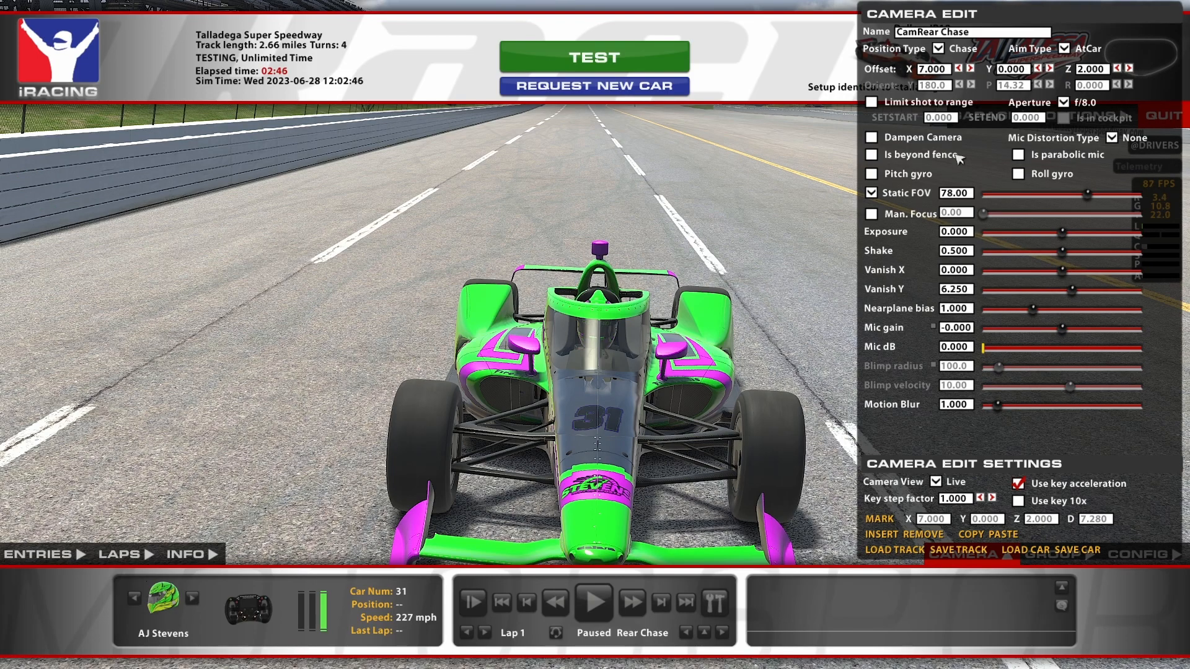
{"action": "left_click", "coordinate": [1050, 69]}
{"action": "left_click", "coordinate": [1051, 69]}
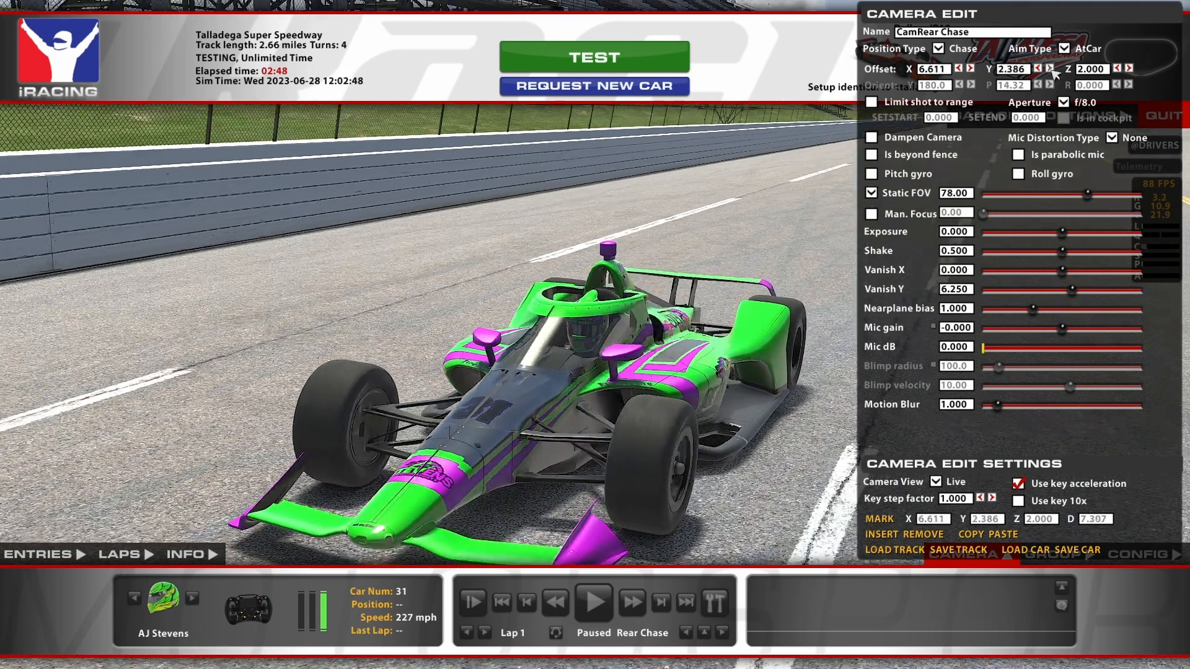
{"action": "left_click", "coordinate": [1050, 69]}
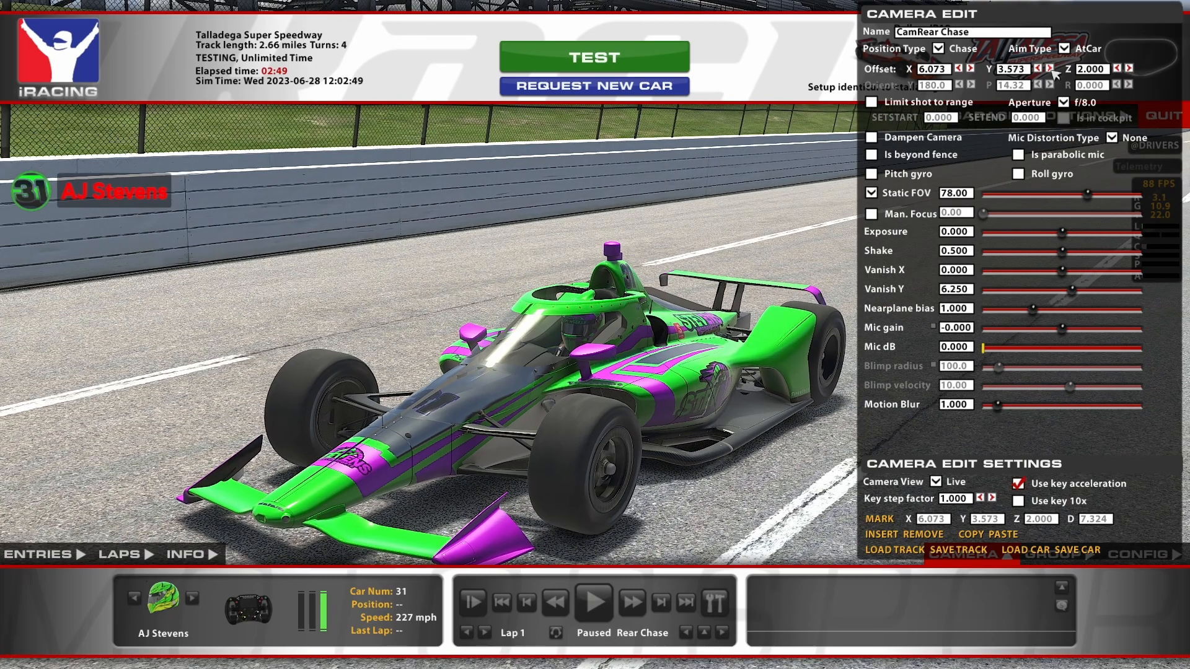
Lower the Rear Chase camera to a Z offset of 0.900 and hide the replay interface for a clear view of the car
{"action": "left_click", "coordinate": [1116, 68]}
{"action": "left_click", "coordinate": [1117, 68]}
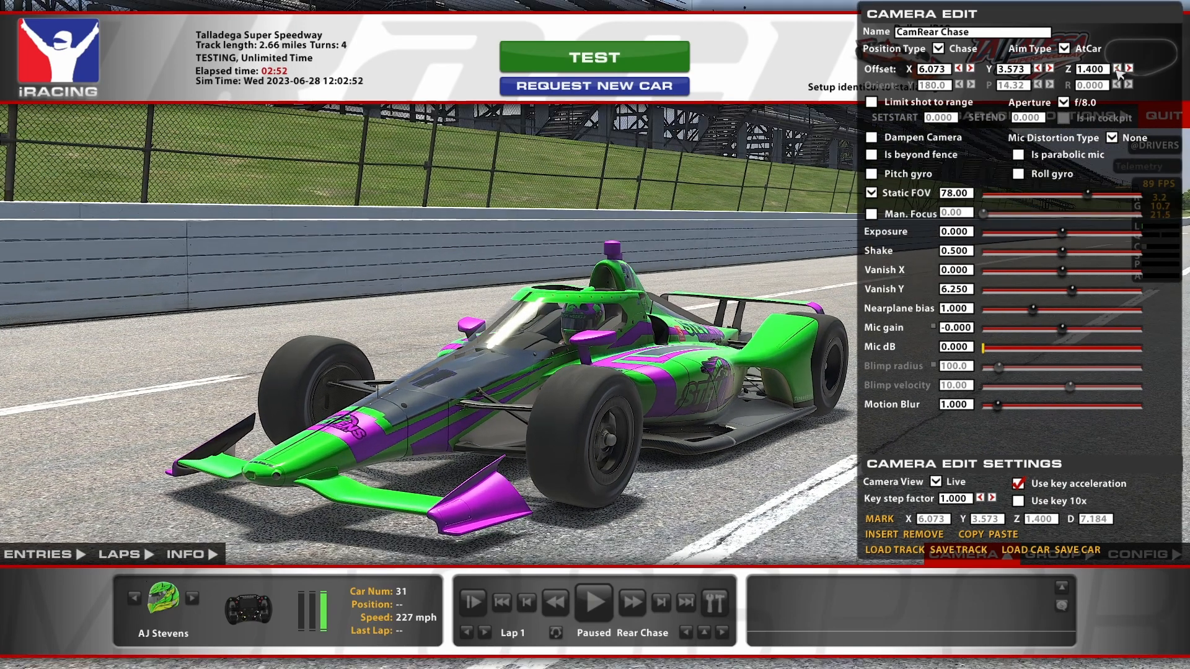
{"action": "left_click", "coordinate": [1116, 68]}
{"action": "left_click", "coordinate": [1117, 68]}
{"action": "left_click", "coordinate": [1117, 68]}
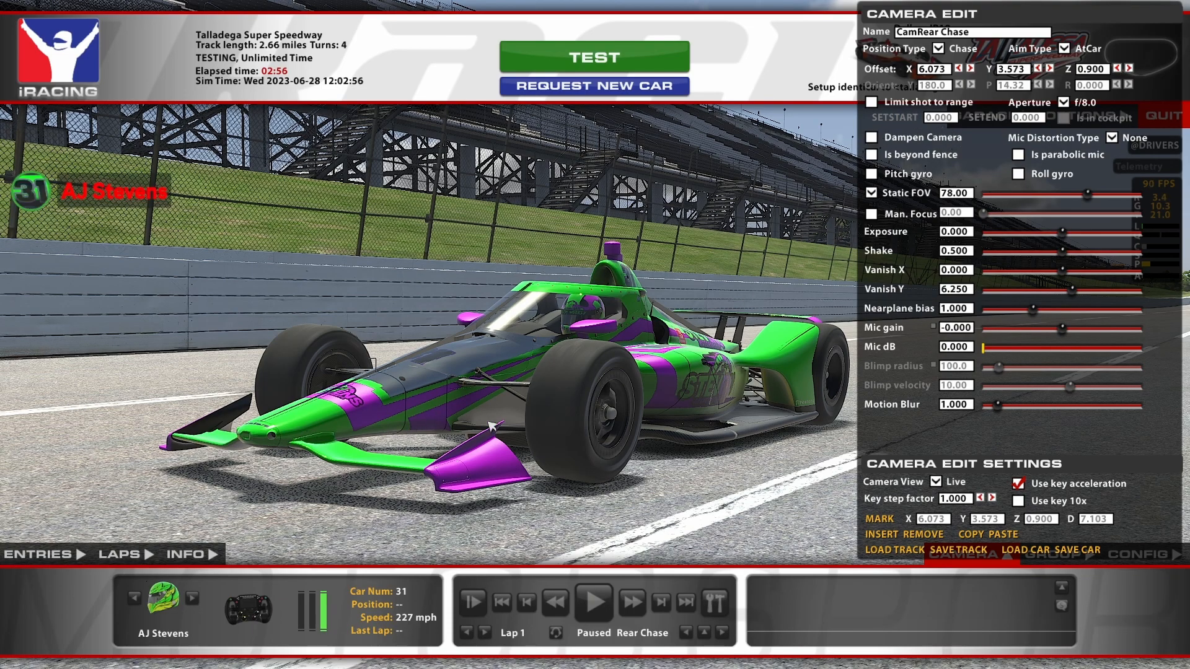
{"action": "key", "text": "space"}
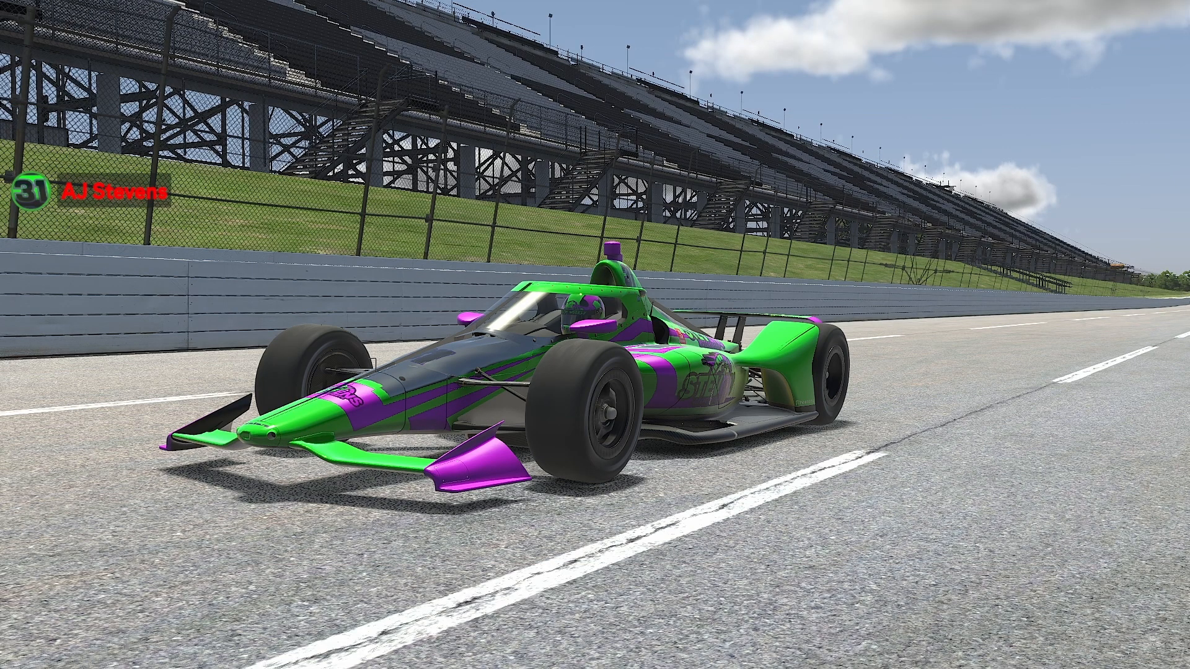